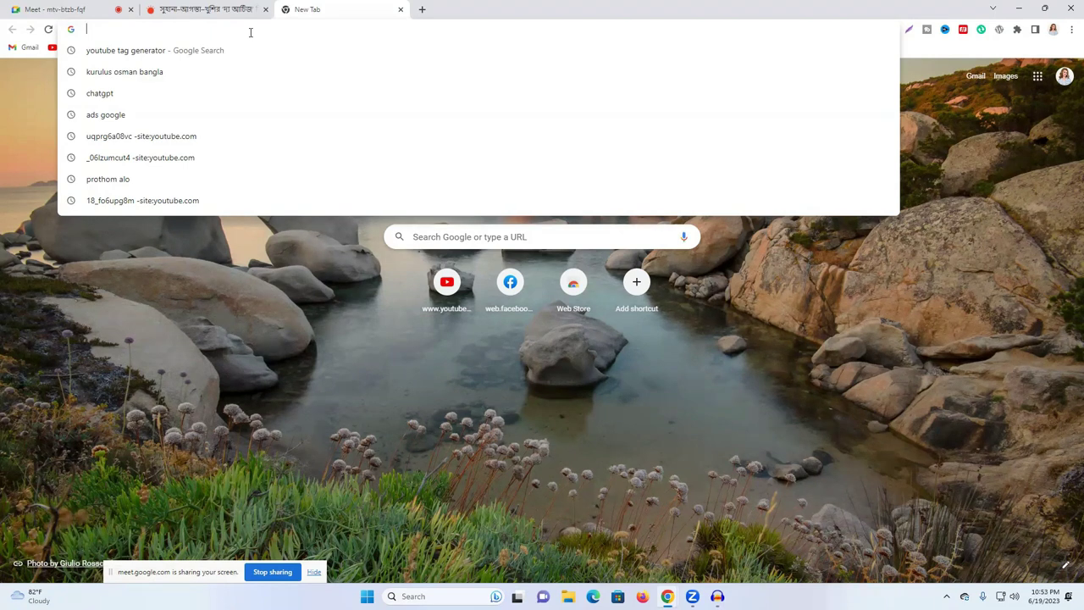
Step: Search Google for "display ads image size"
type("d")
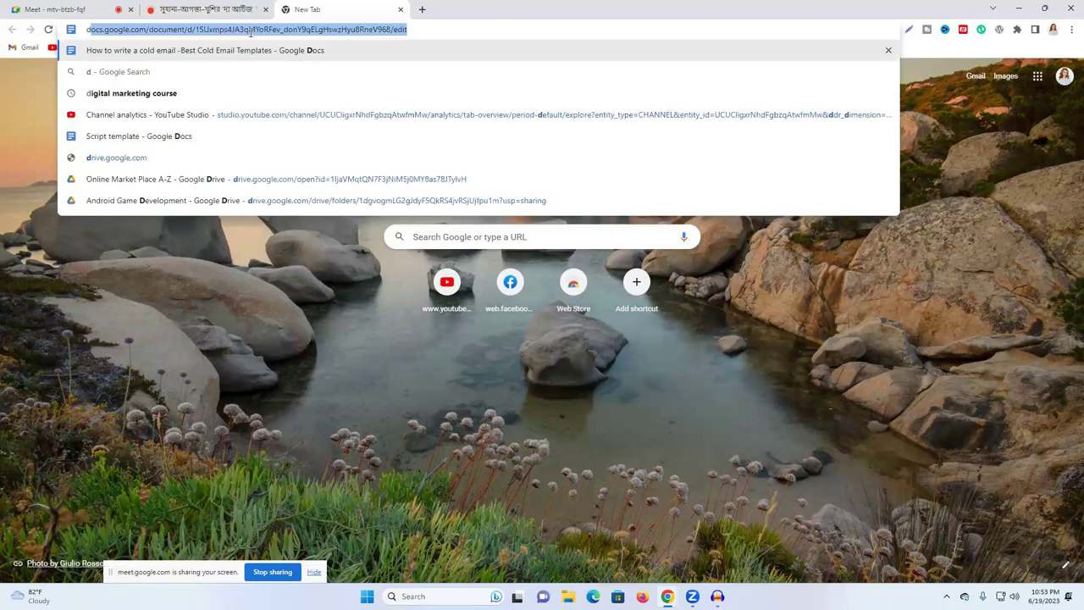
type("i")
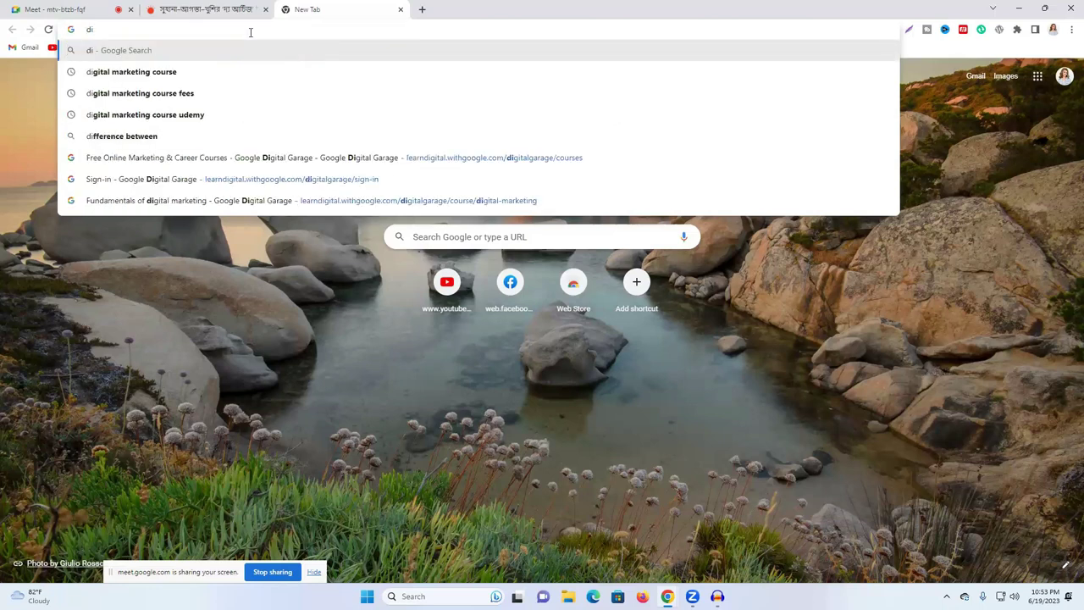
type("s")
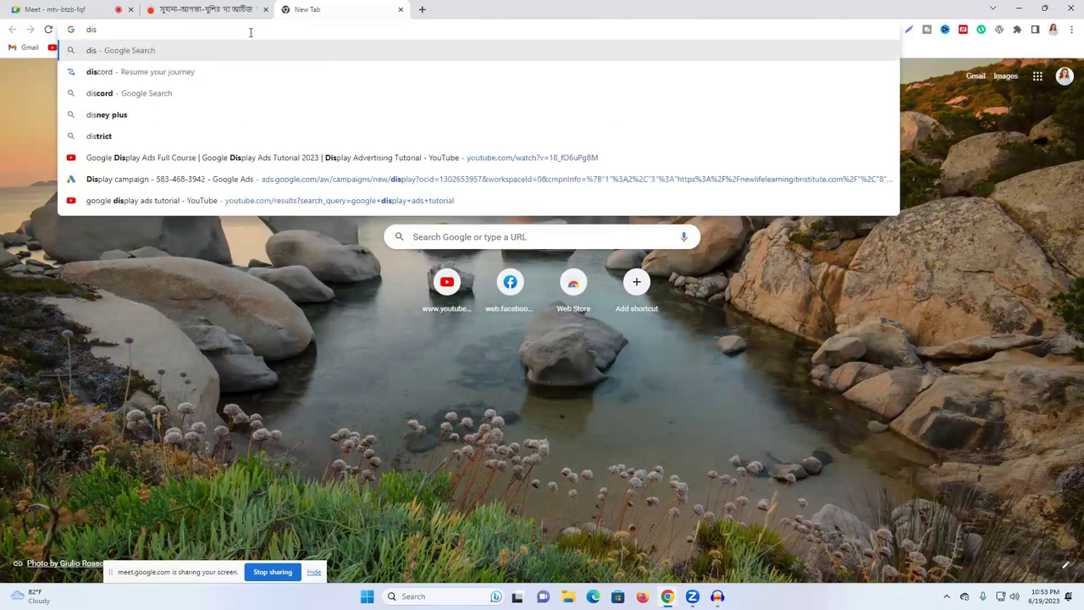
type("play ")
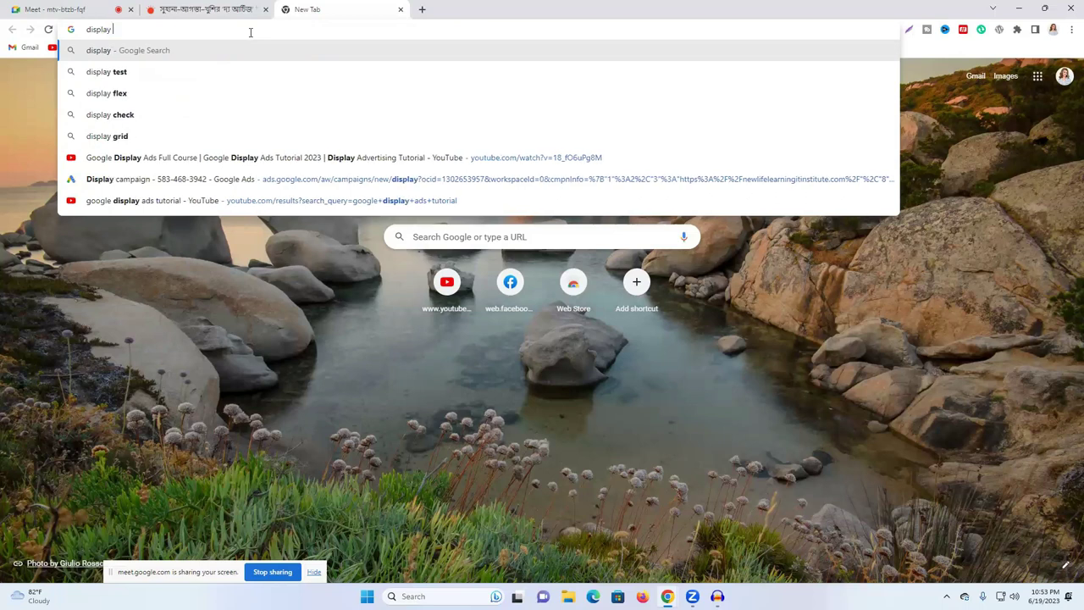
type("ads")
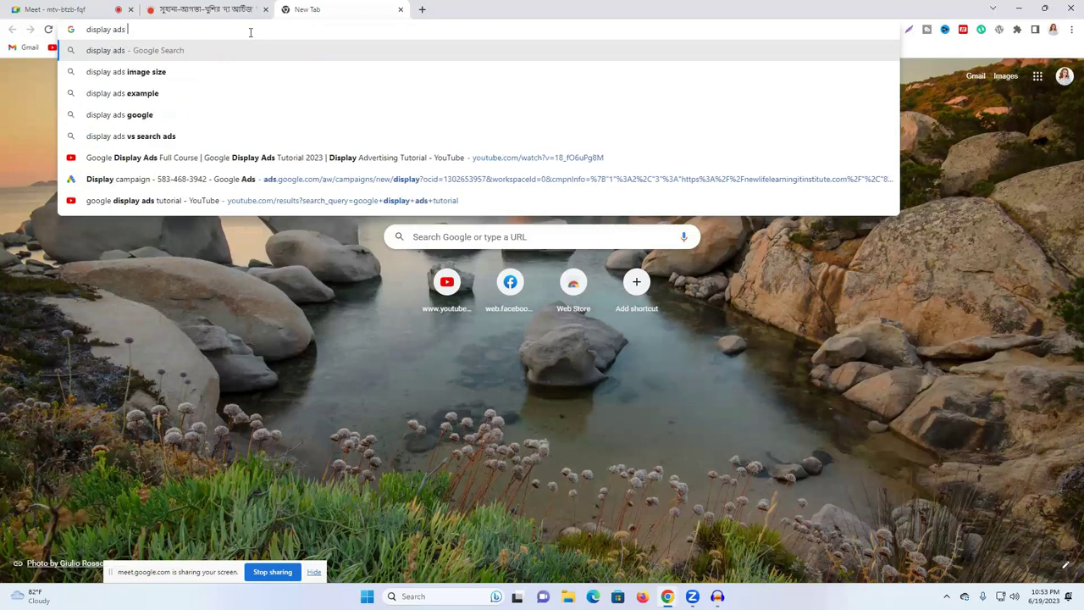
left_click(198, 72)
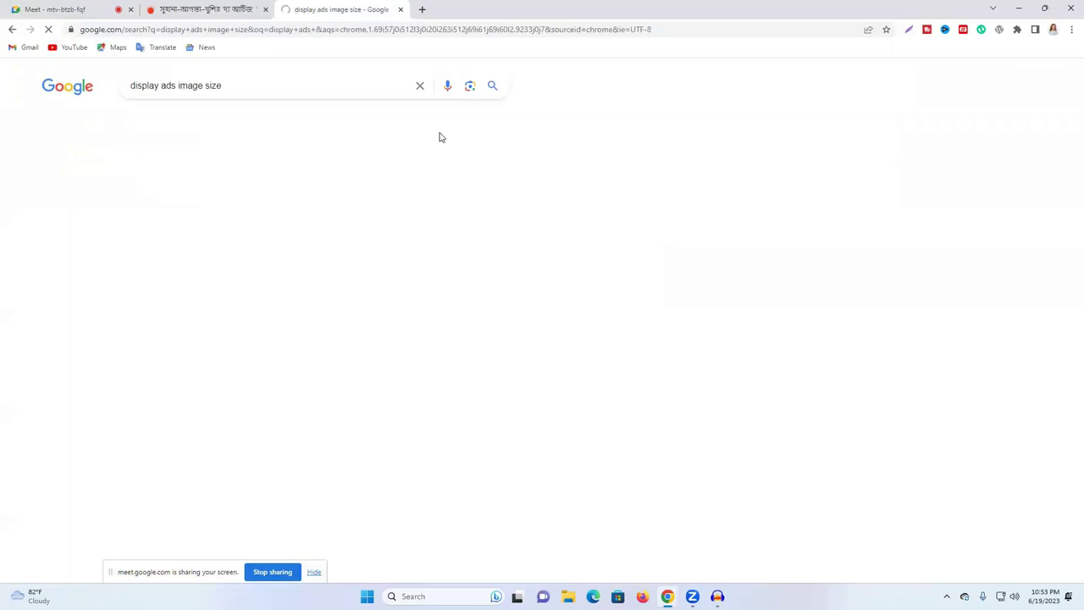
Step: Skim the "Uploaded display ads specifications" help article, then return to the search results
scroll(457, 320, "down", 1)
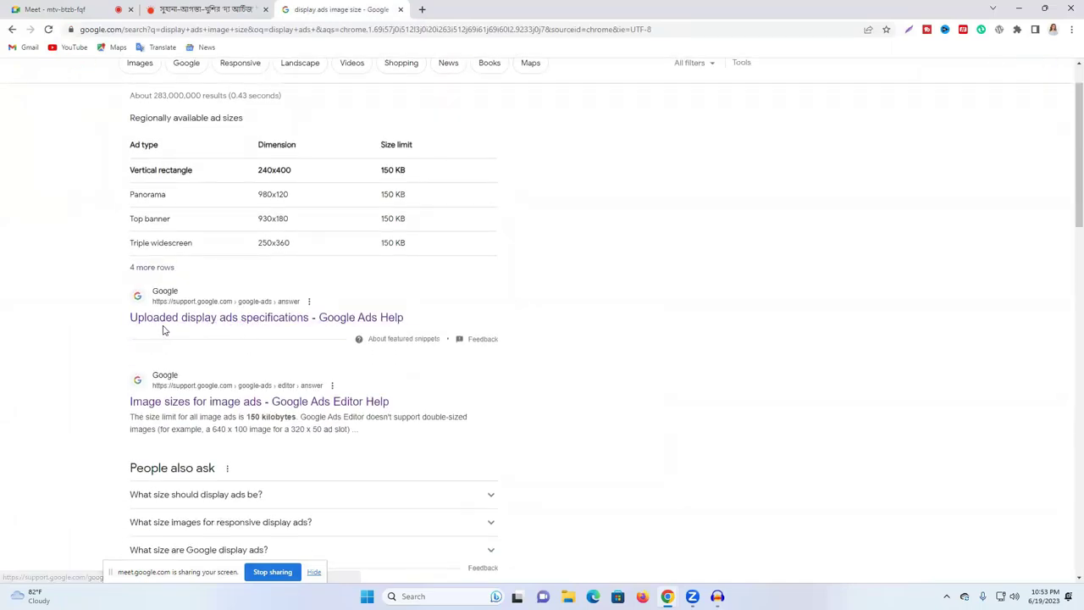
left_click(198, 319)
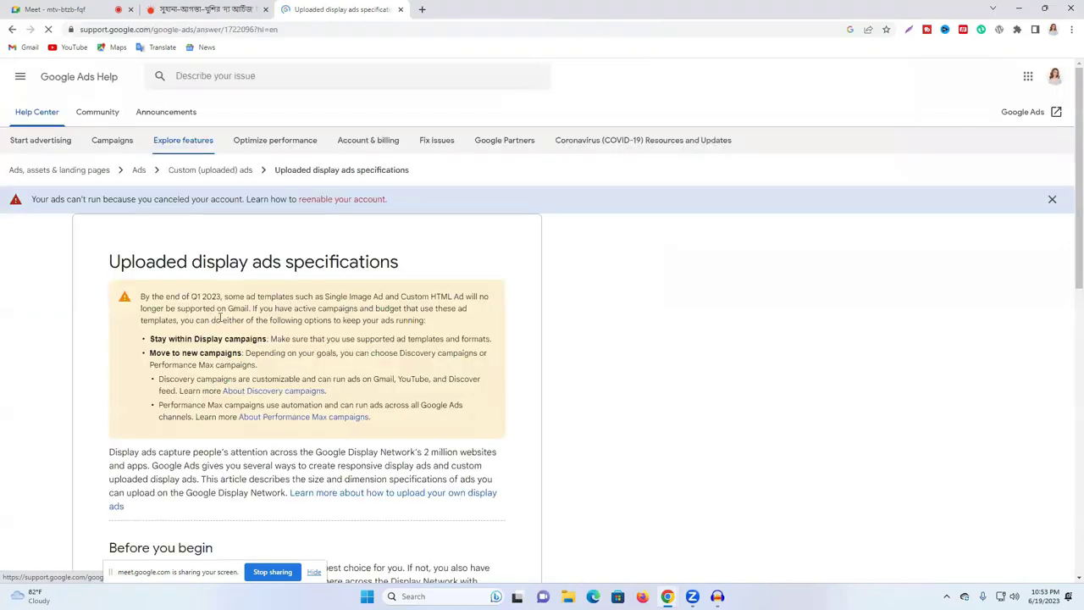
scroll(278, 316, "down", 3)
key("alt+Left")
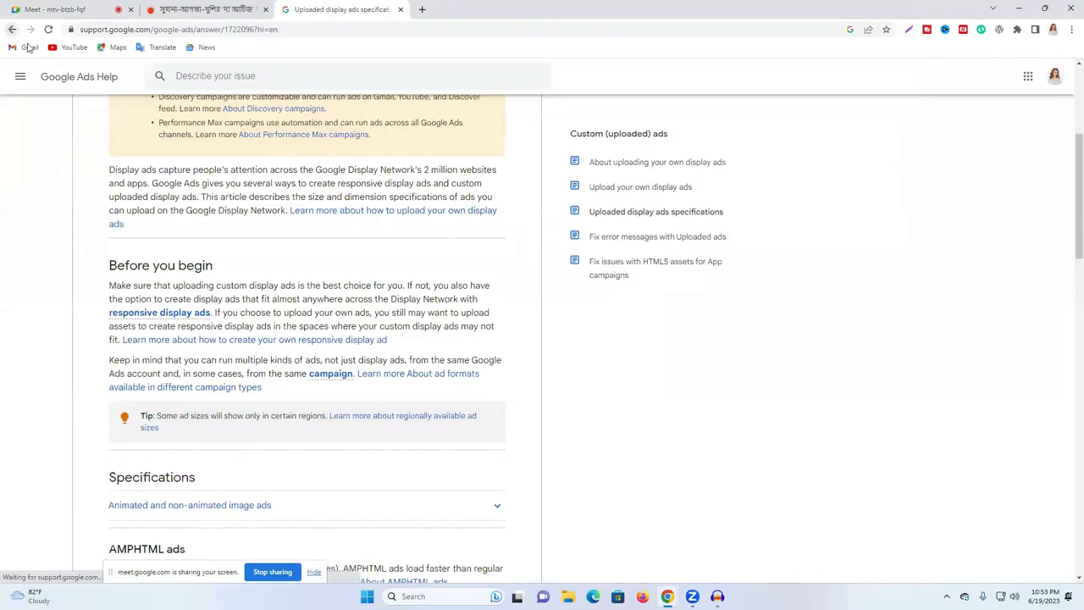
Step: Open the "Image sizes for image ads" help article and expand its Display ads section
scroll(222, 305, "down", 1)
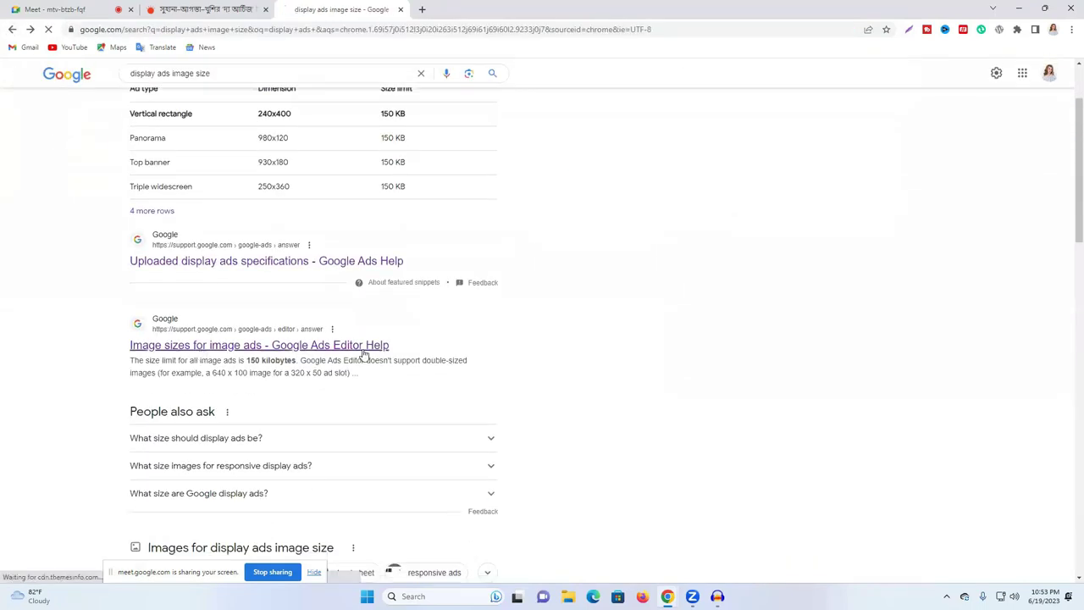
left_click(356, 349)
scroll(476, 174, "down", 2)
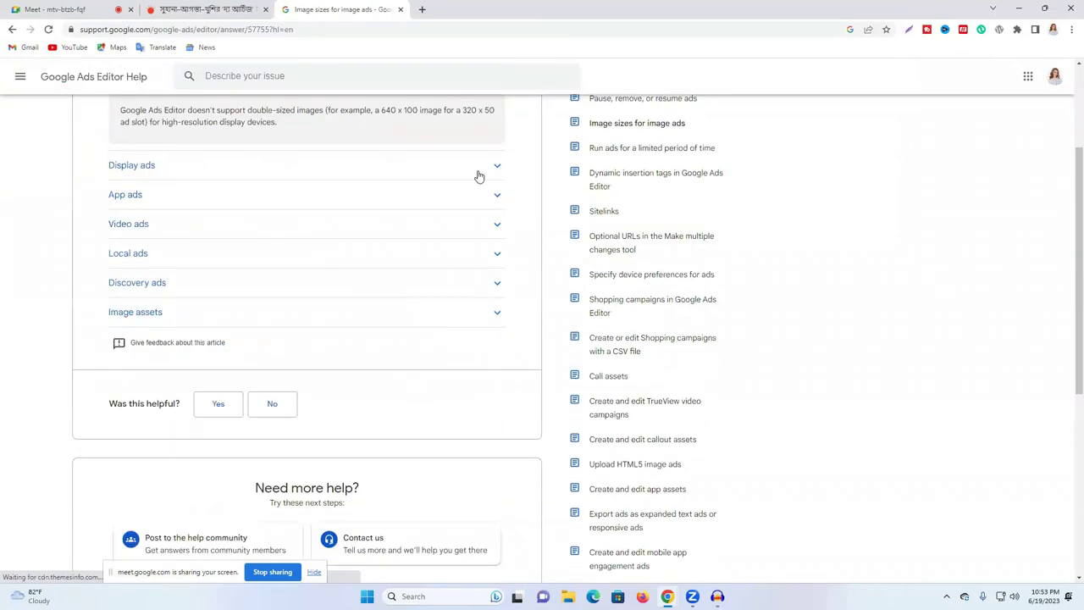
left_click(173, 177)
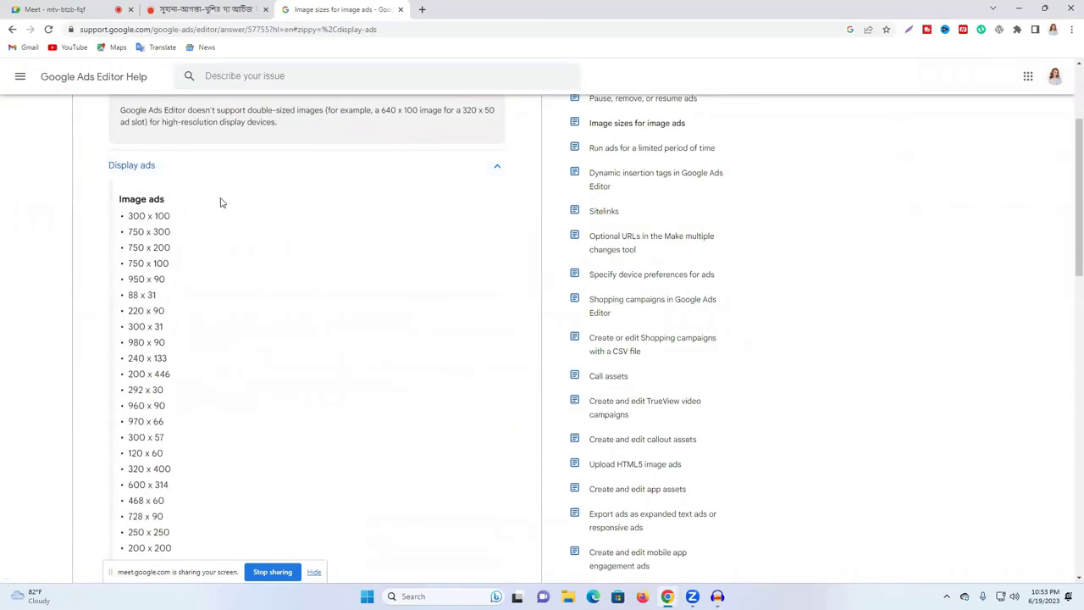
Step: Read through the Image ads size list from its first entry to its last, highlighting the sizes
scroll(166, 218, "down", 1)
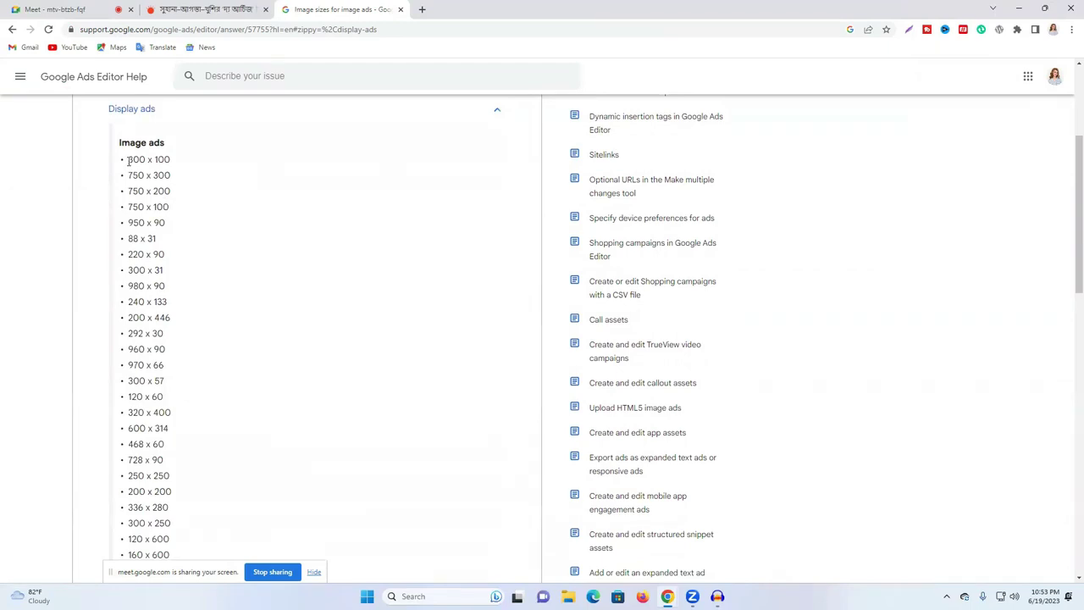
left_click_drag(126, 159, 155, 242)
left_click(331, 277)
double_click(129, 159)
left_click_drag(168, 163, 229, 339)
scroll(181, 380, "down", 7)
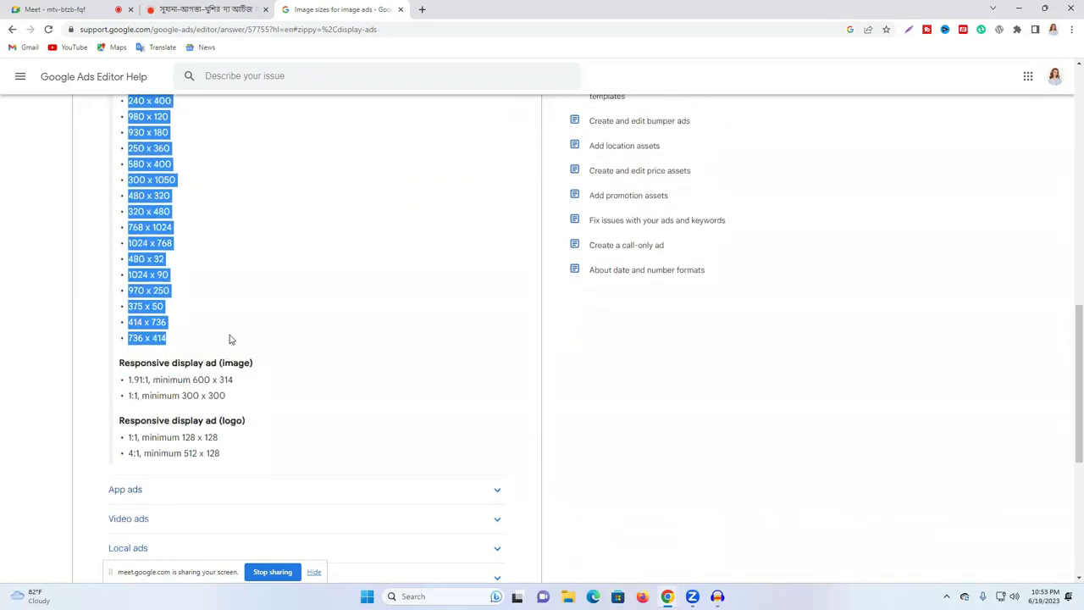
left_click_drag(176, 337, 126, 227)
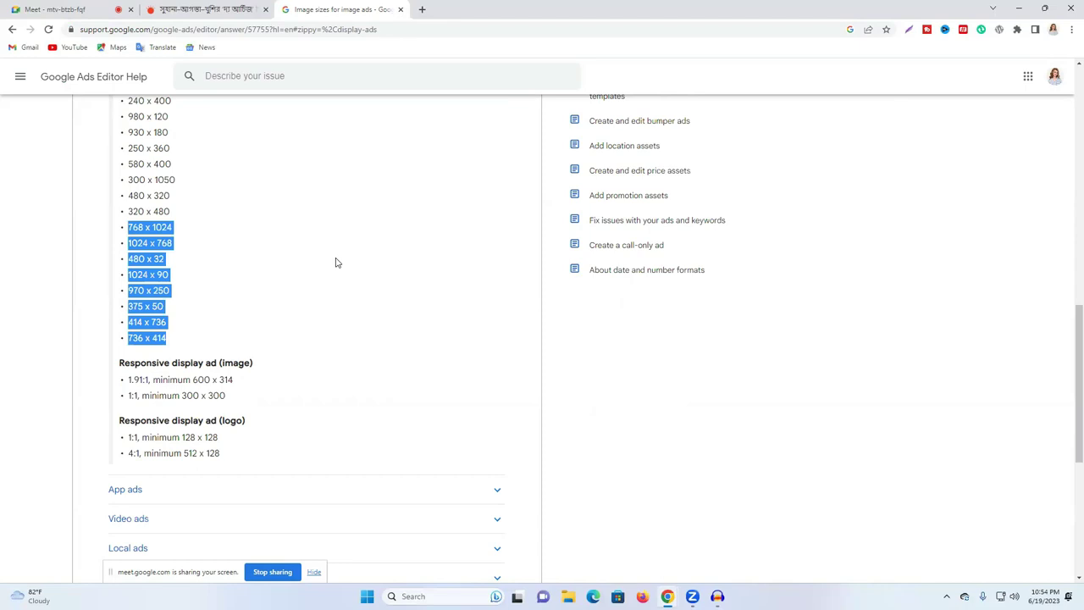
Step: Go over the Image ads sizes again from the heading down, then highlight the entries from 300 x 600 to 736 x 414
scroll(336, 262, "up", 10)
scroll(258, 261, "down", 2)
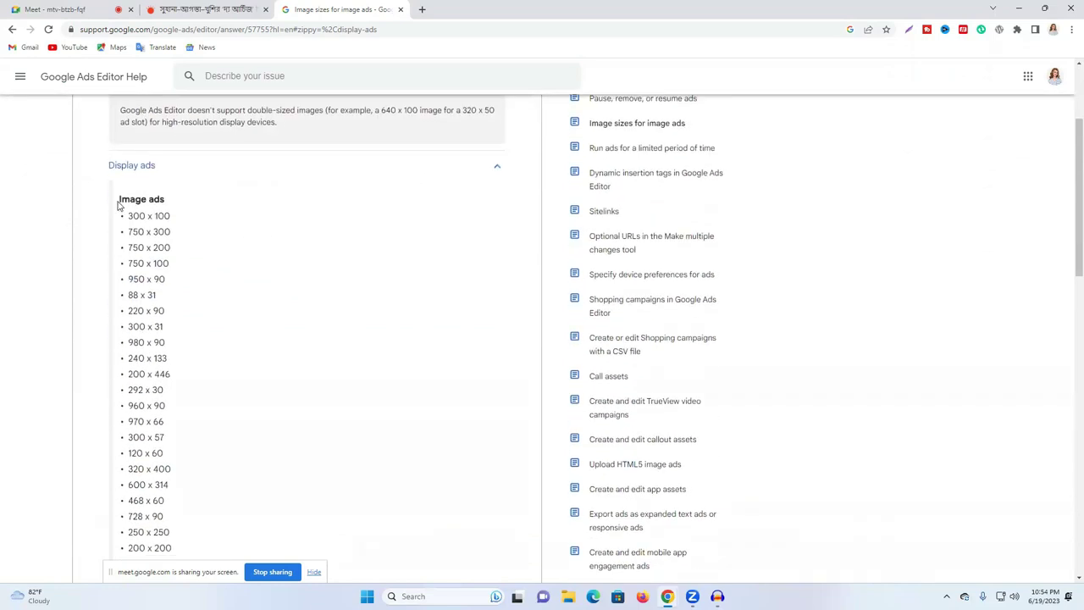
left_click_drag(120, 199, 186, 392)
scroll(181, 341, "down", 5)
scroll(182, 365, "down", 1)
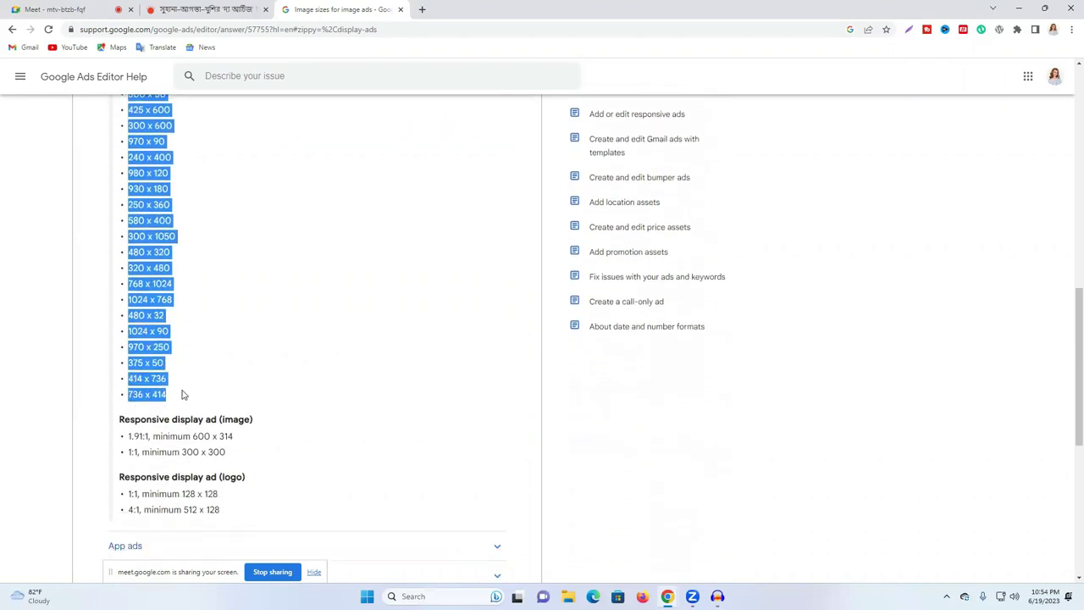
left_click(352, 343)
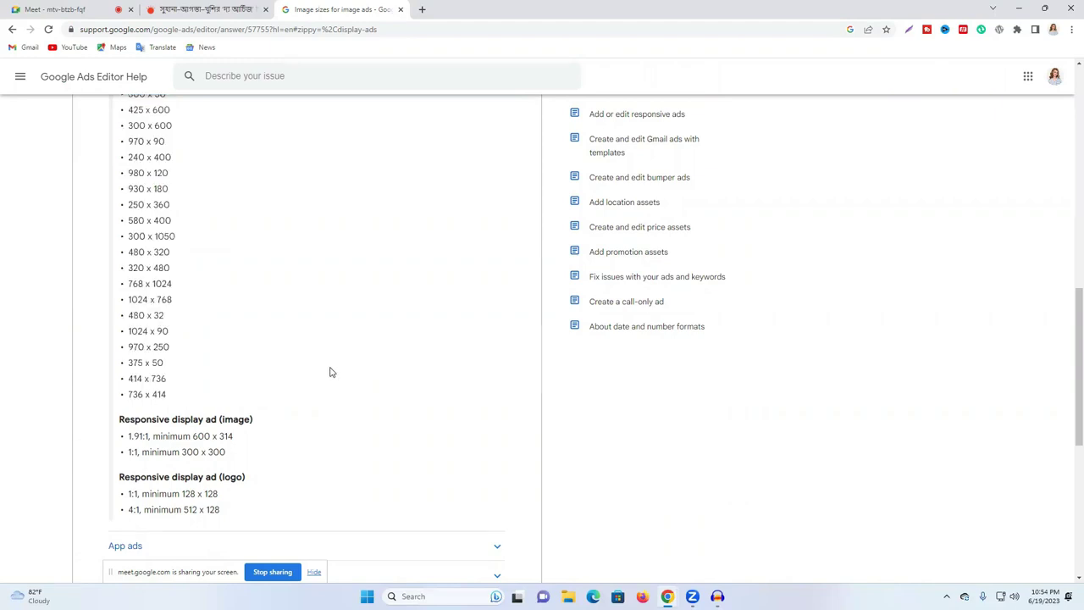
left_click_drag(176, 386, 217, 271)
scroll(217, 271, "up", 1)
left_click_drag(190, 450, 111, 183)
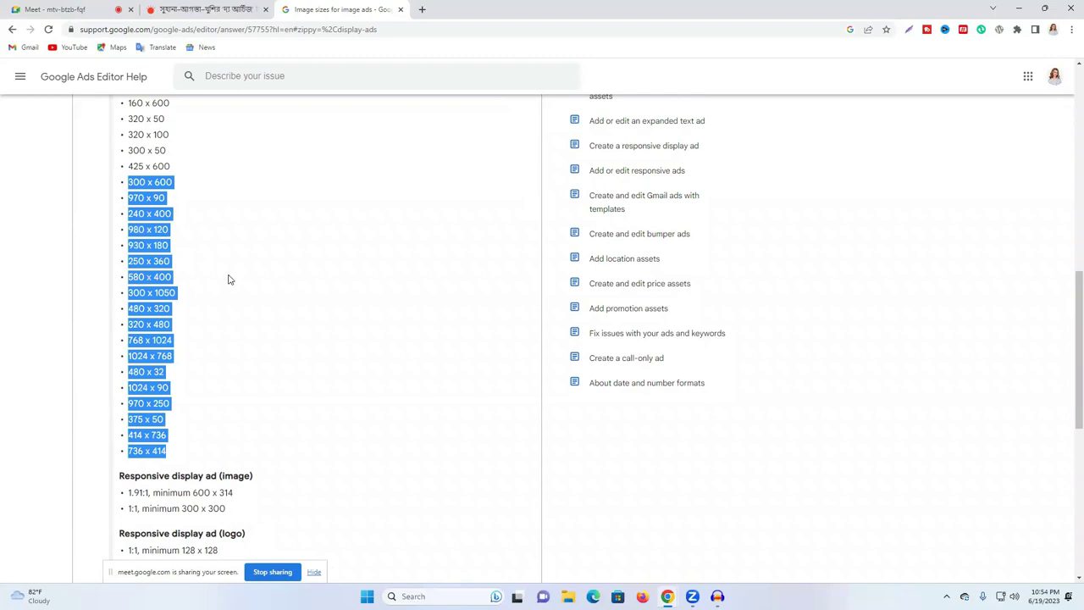
Step: Search for "ads google" in a new browser tab and open the Google Ads home page
left_click(422, 9)
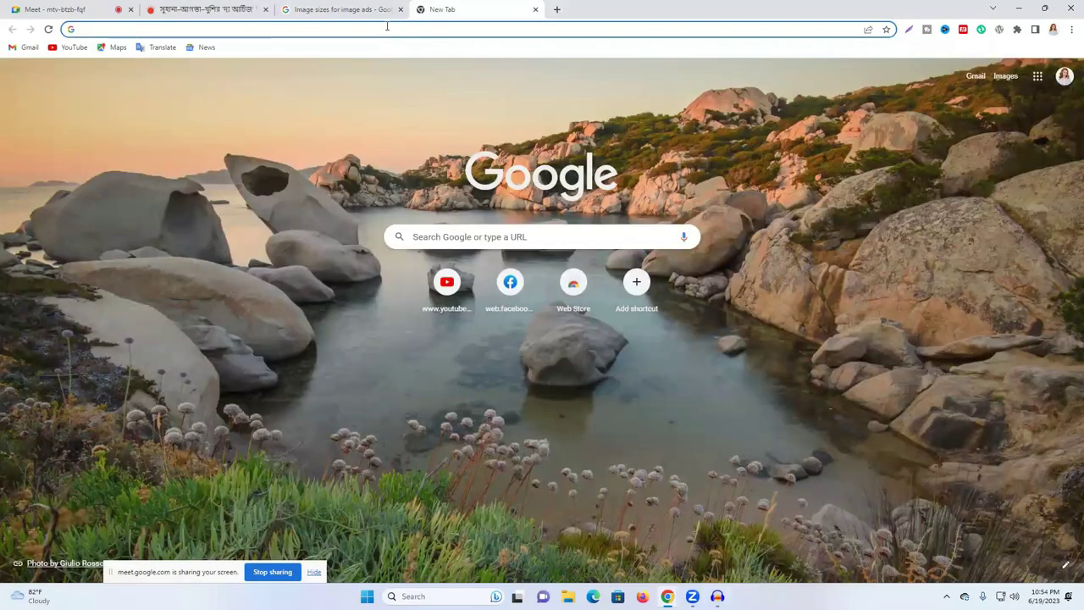
left_click(387, 28)
type("ads")
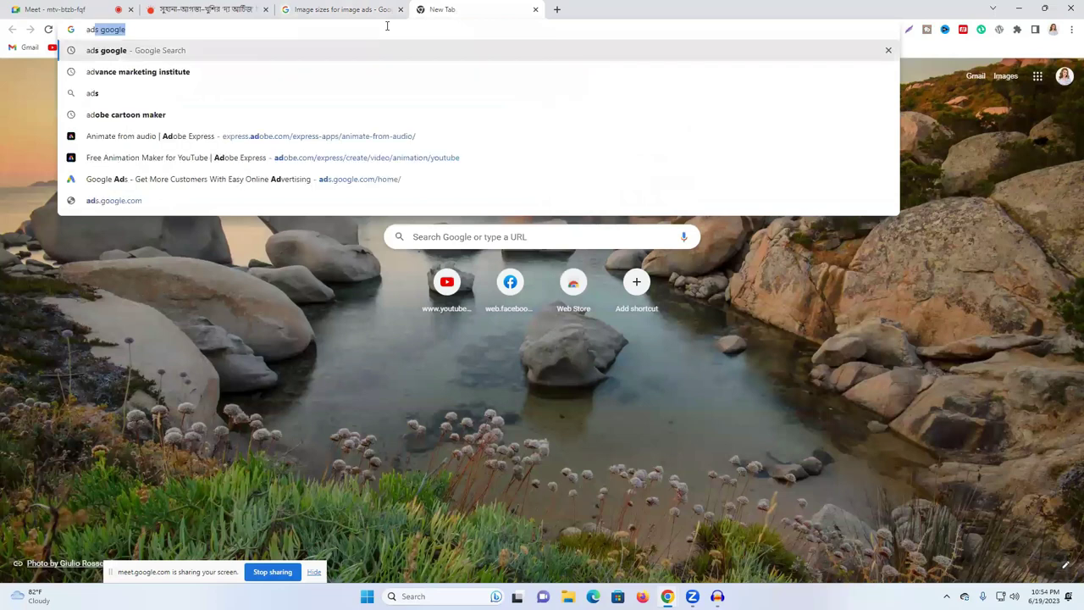
key("Return")
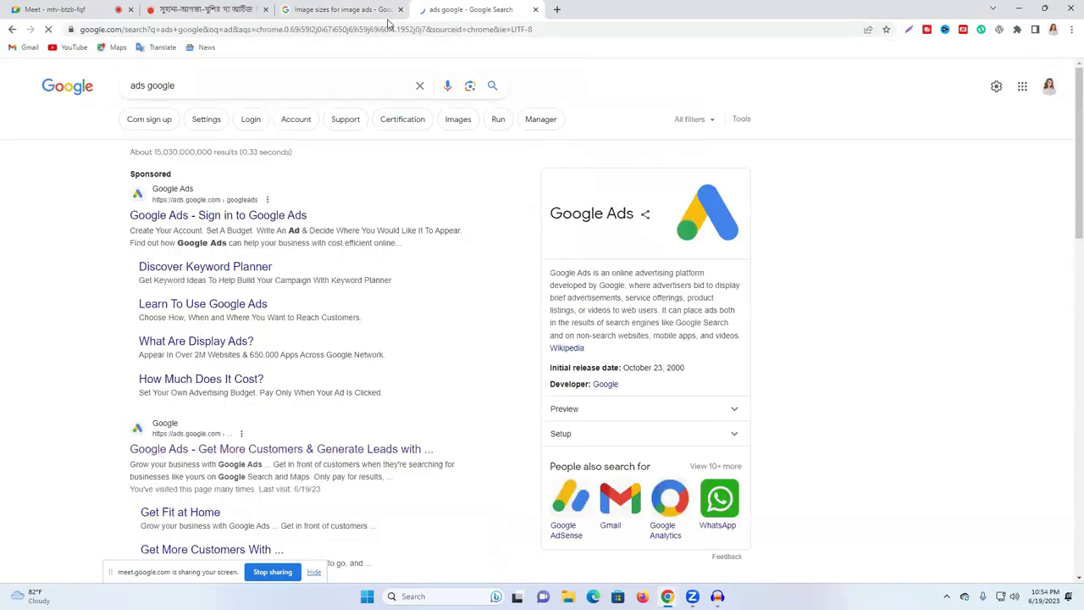
scroll(237, 395, "down", 1)
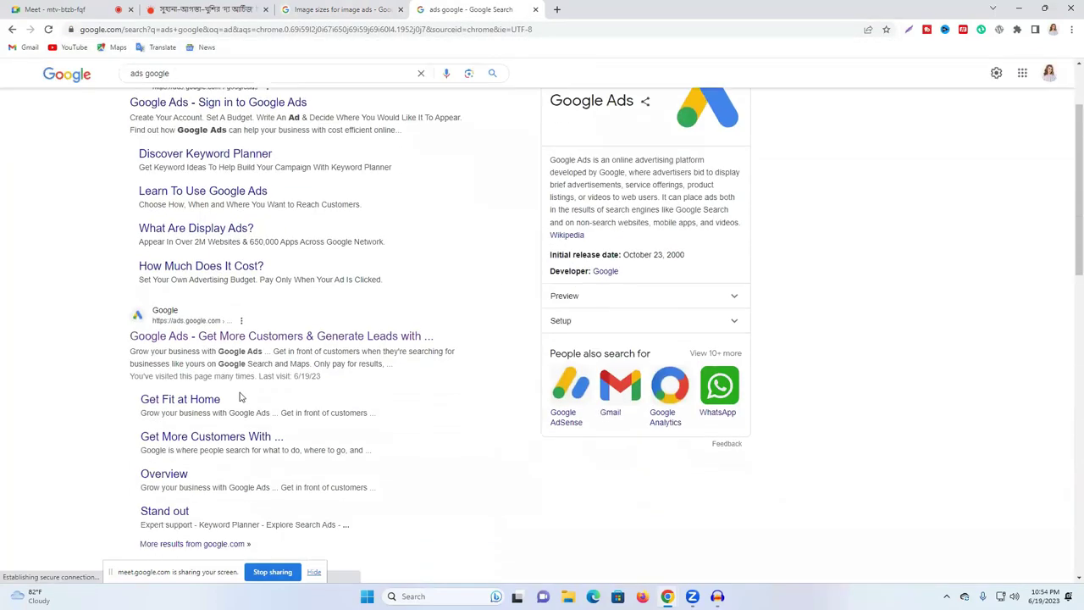
left_click(183, 336)
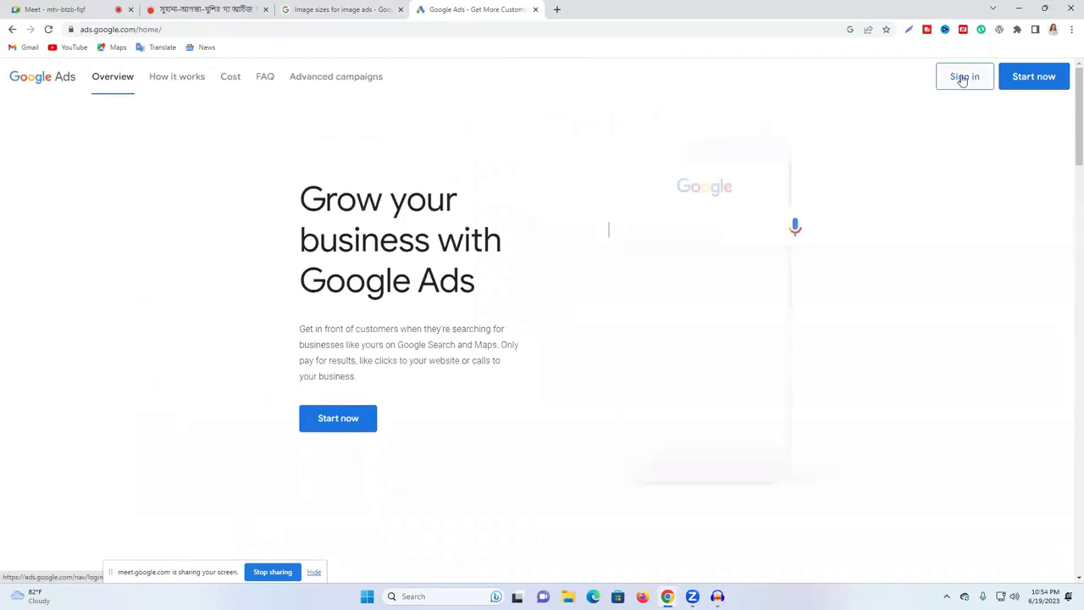
Step: Sign in to Google Ads, reselect the Google account through the account switcher, and open the first listed Ads account
left_click(960, 78)
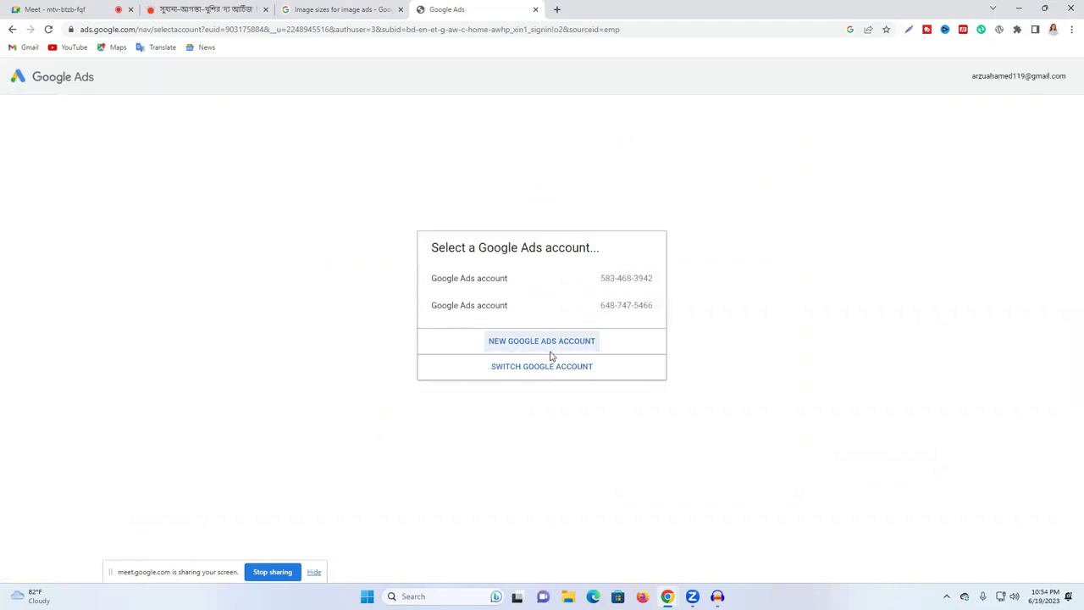
left_click(547, 373)
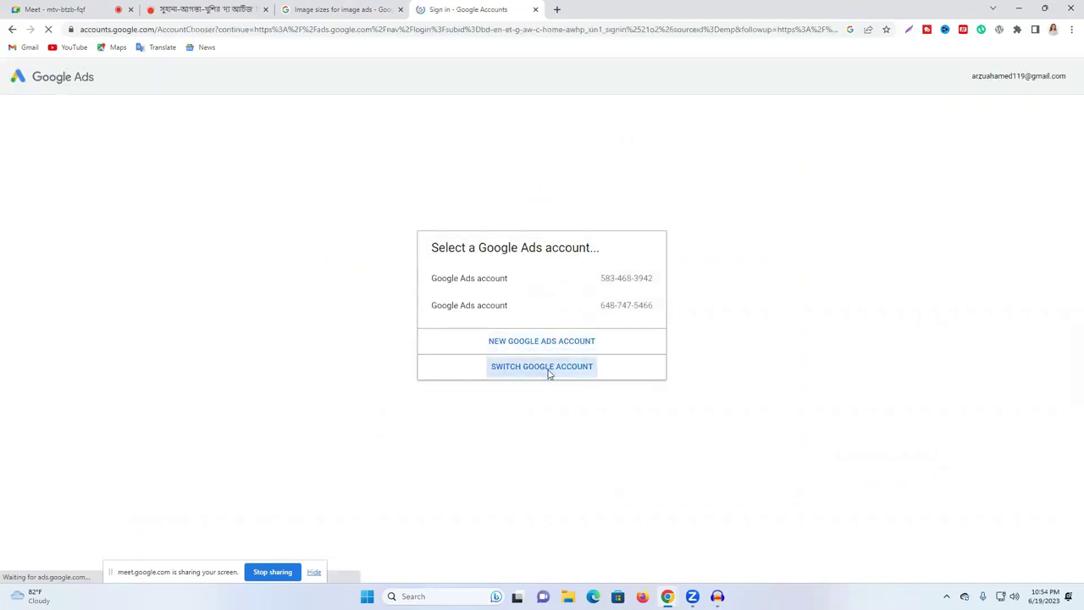
left_click(484, 398)
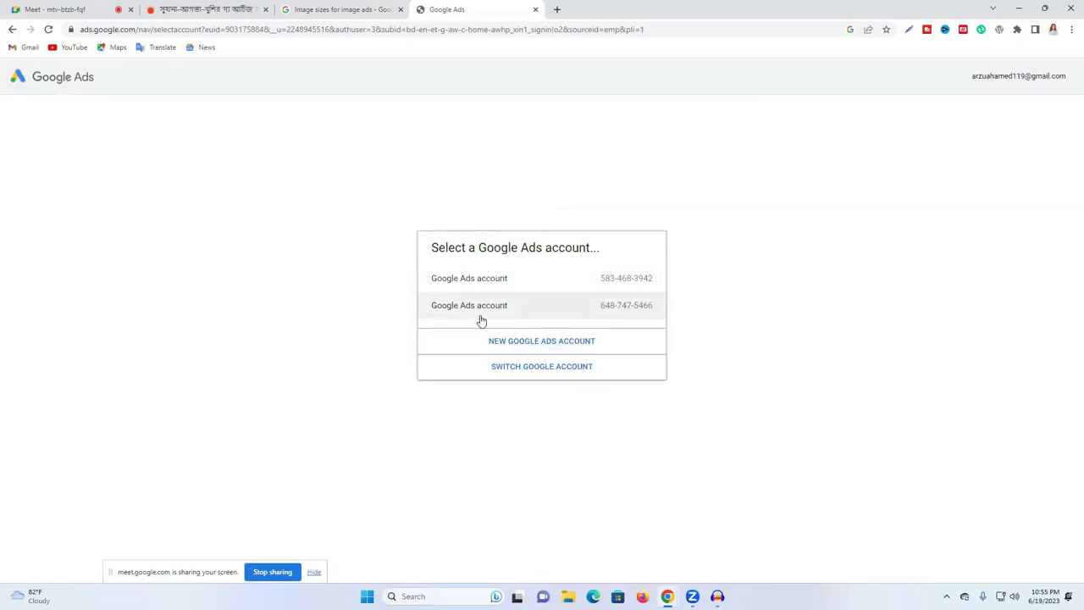
left_click(468, 281)
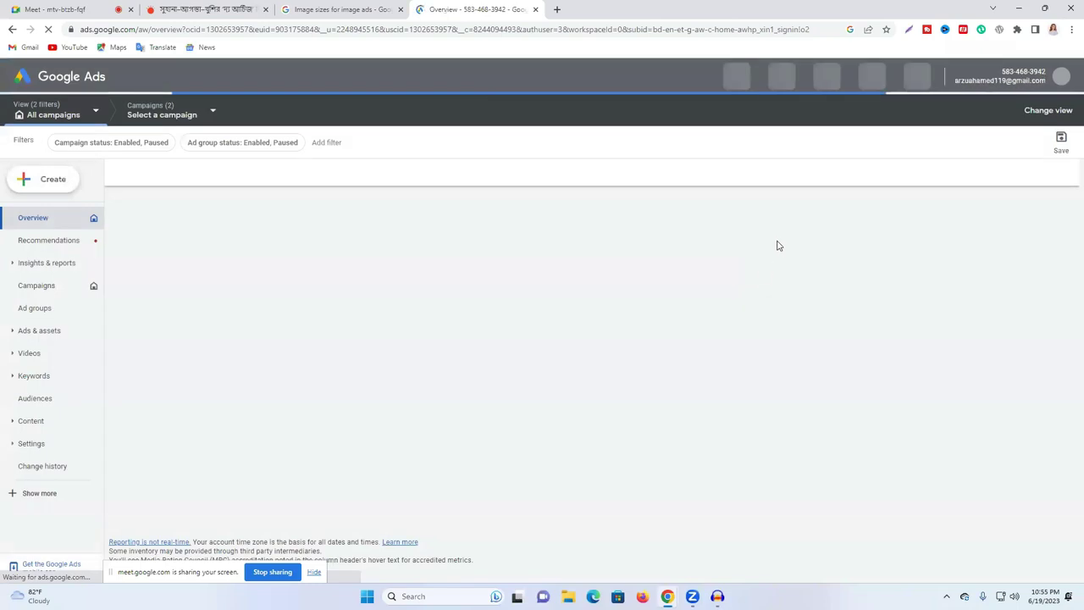
Step: Look over the account Overview and hide the billing alert banner
scroll(663, 224, "down", 8)
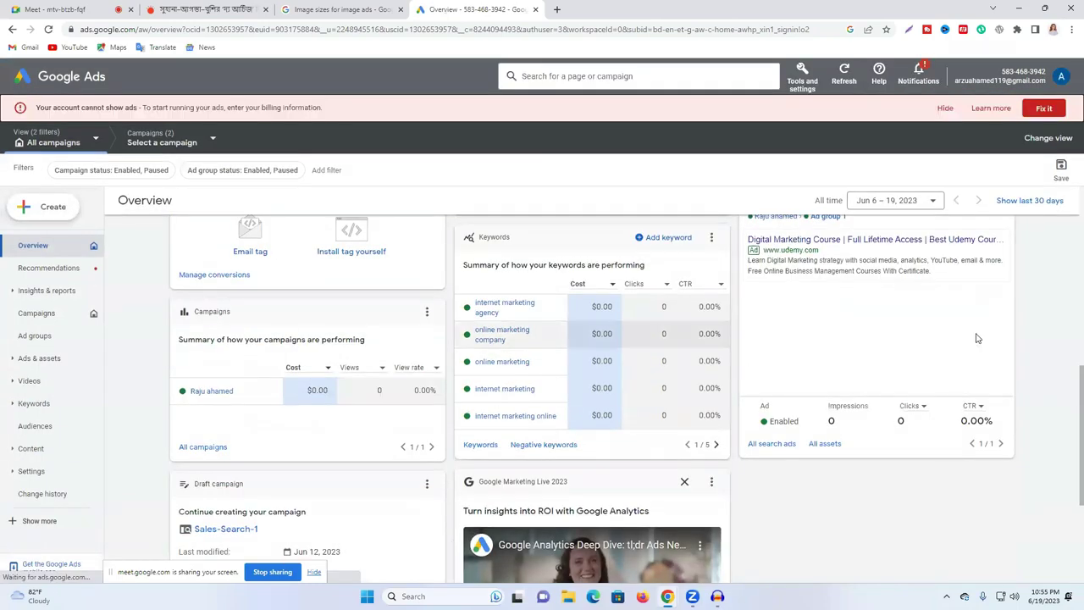
scroll(587, 279, "up", 5)
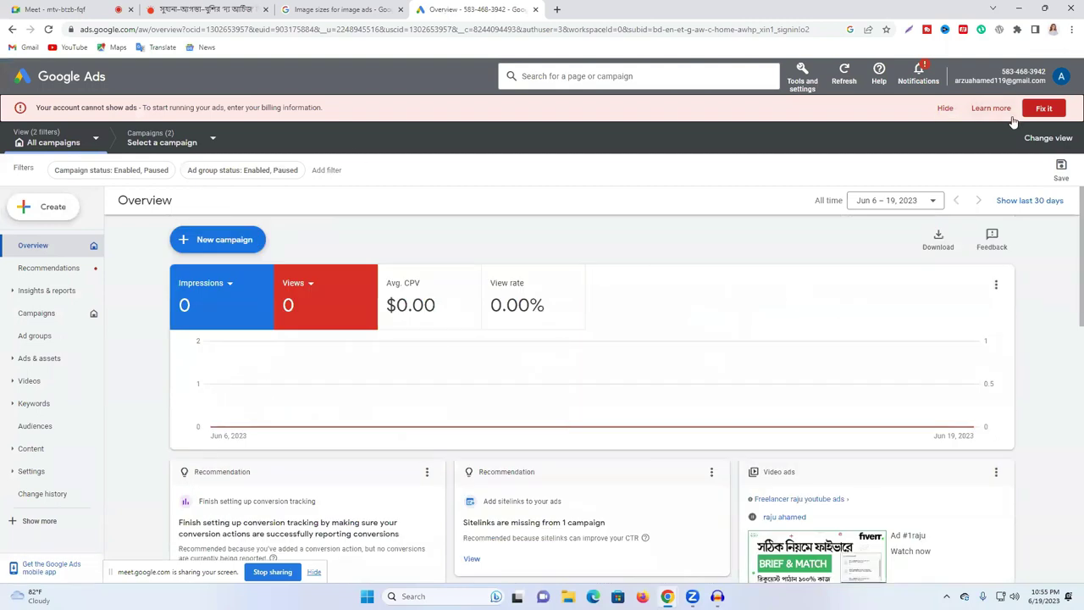
left_click(945, 108)
left_click(914, 102)
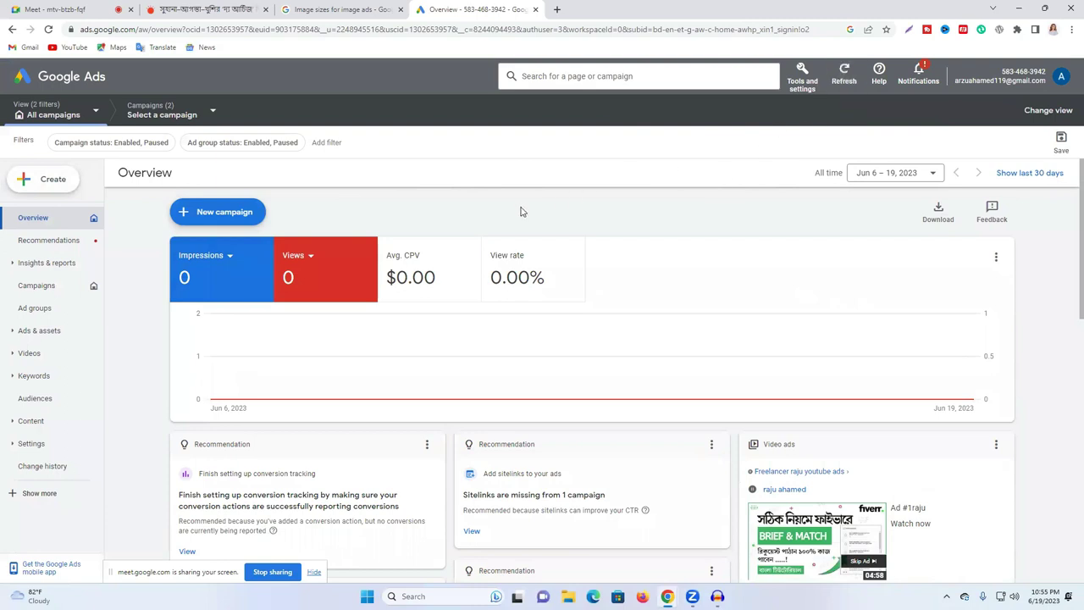
Step: Start a new campaign and go over the available campaign objectives
left_click(197, 221)
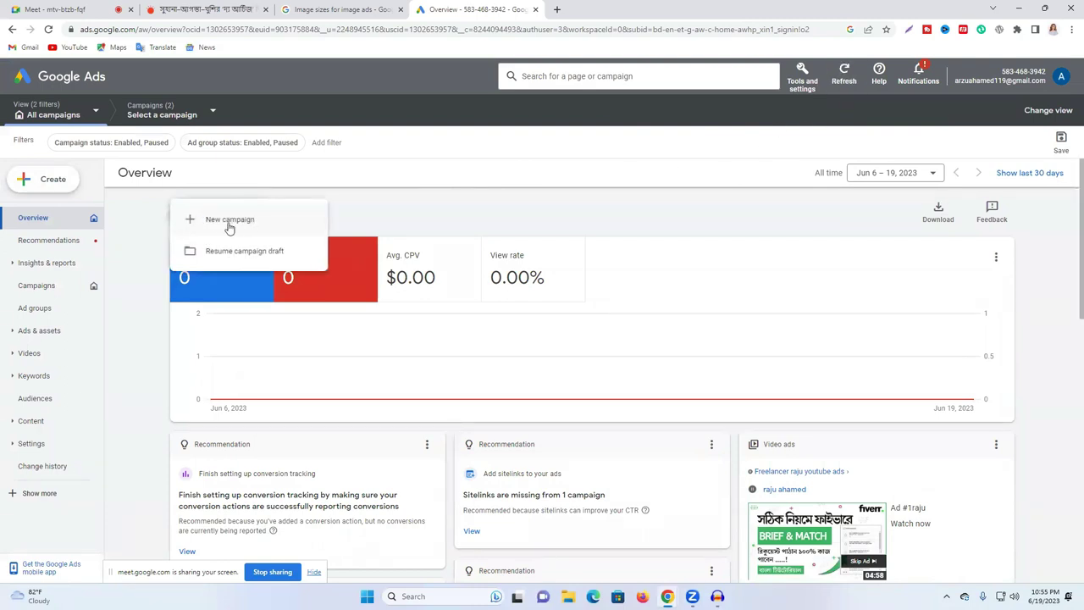
left_click(224, 222)
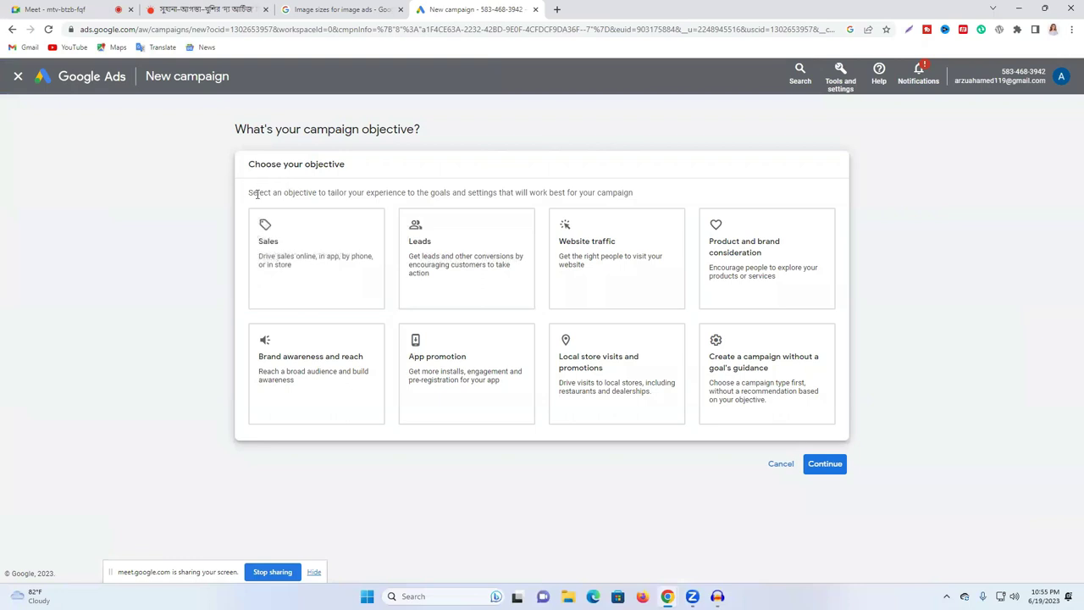
left_click_drag(255, 163, 359, 166)
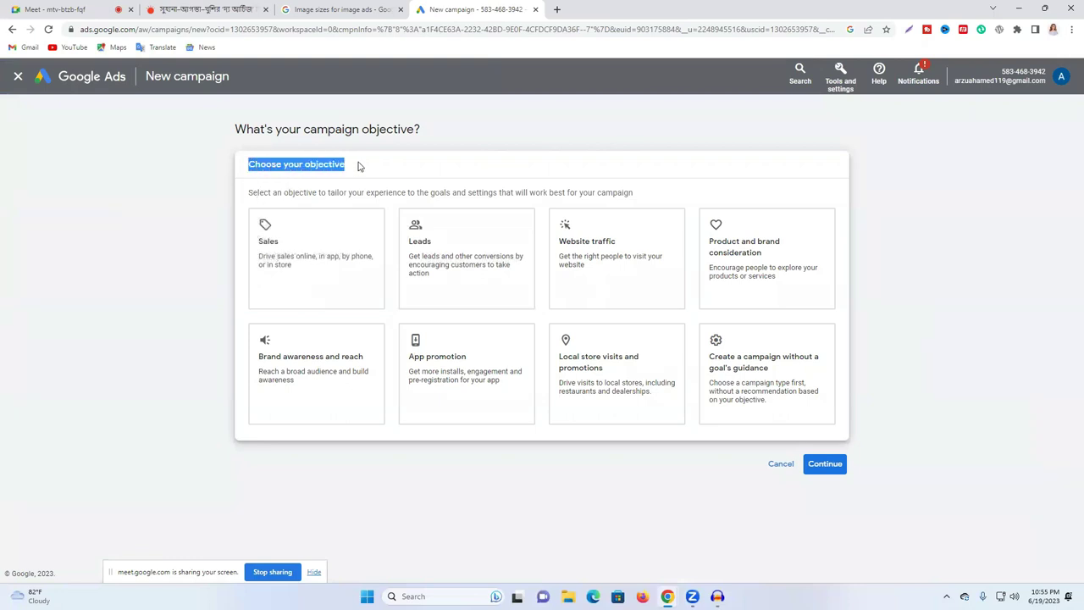
left_click(422, 171)
left_click(265, 227)
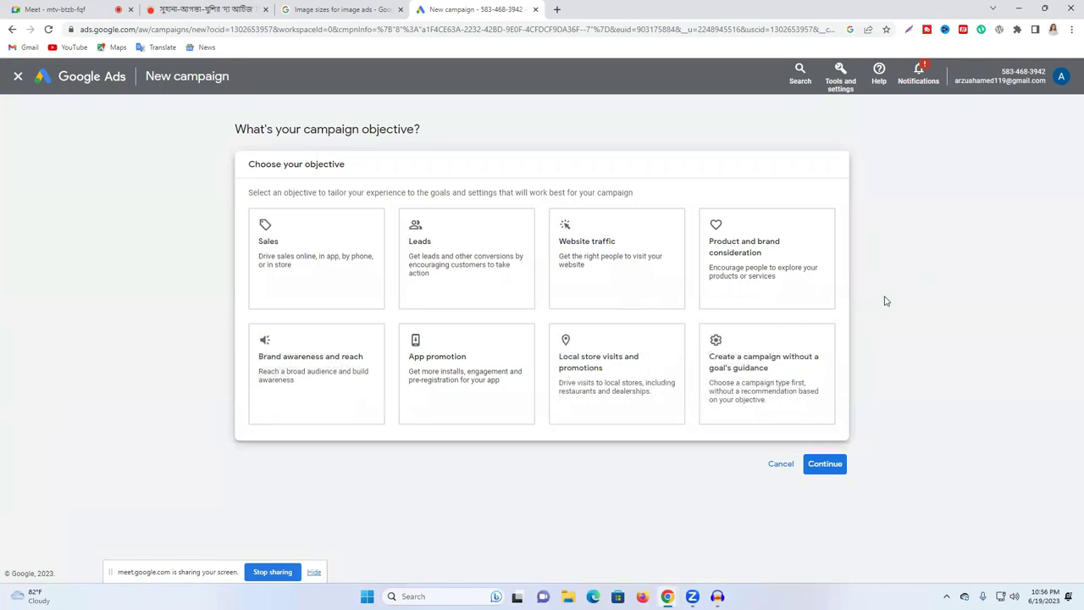
Step: Choose the Brand awareness and reach objective with the Display campaign type
left_click(295, 258)
left_click(274, 242)
left_click(288, 373)
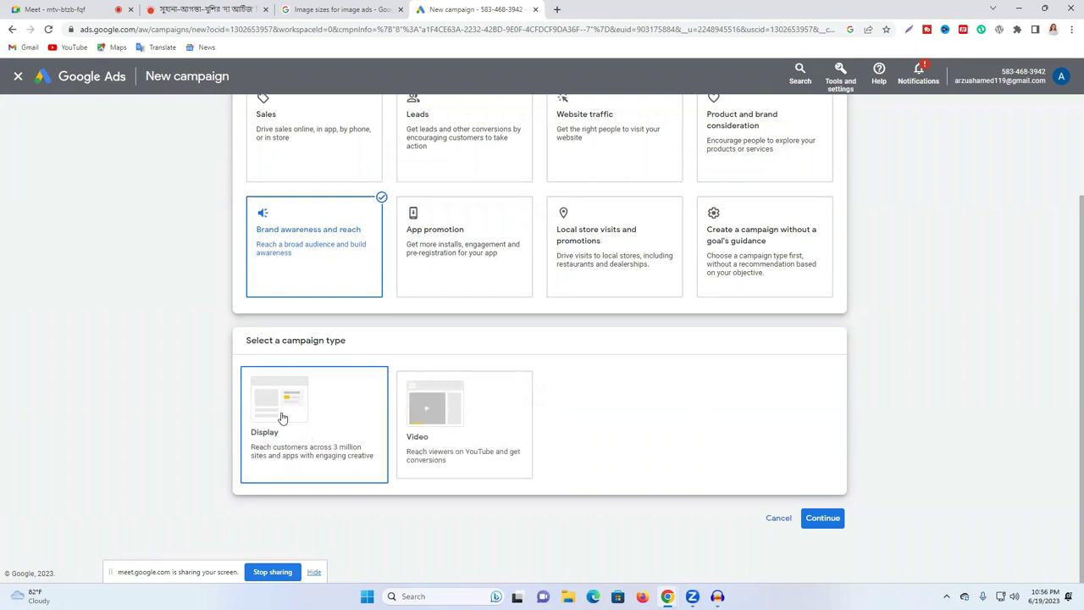
left_click(283, 417)
Step: Copy the address newlifelearningitinstitute.com from a new browser tab and enter it as the web page people reach from the ad
left_click(321, 339)
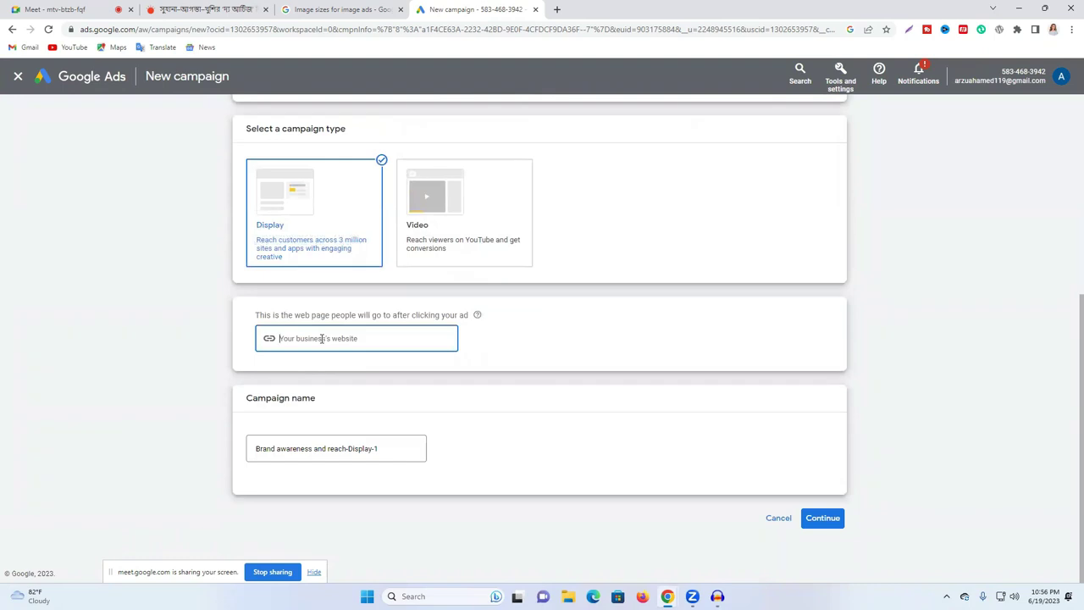
left_click(557, 9)
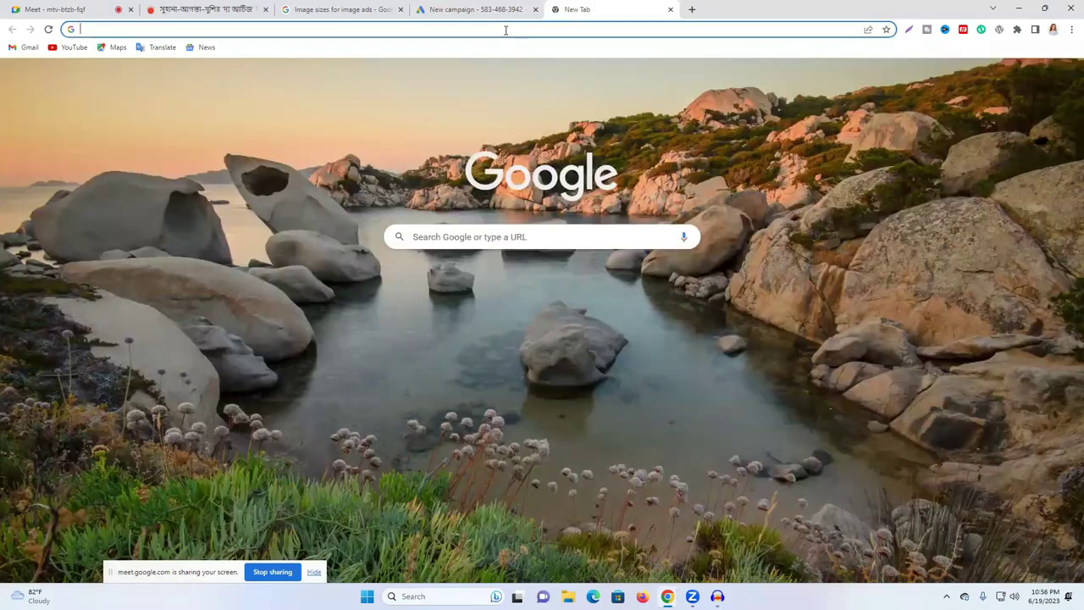
left_click(506, 30)
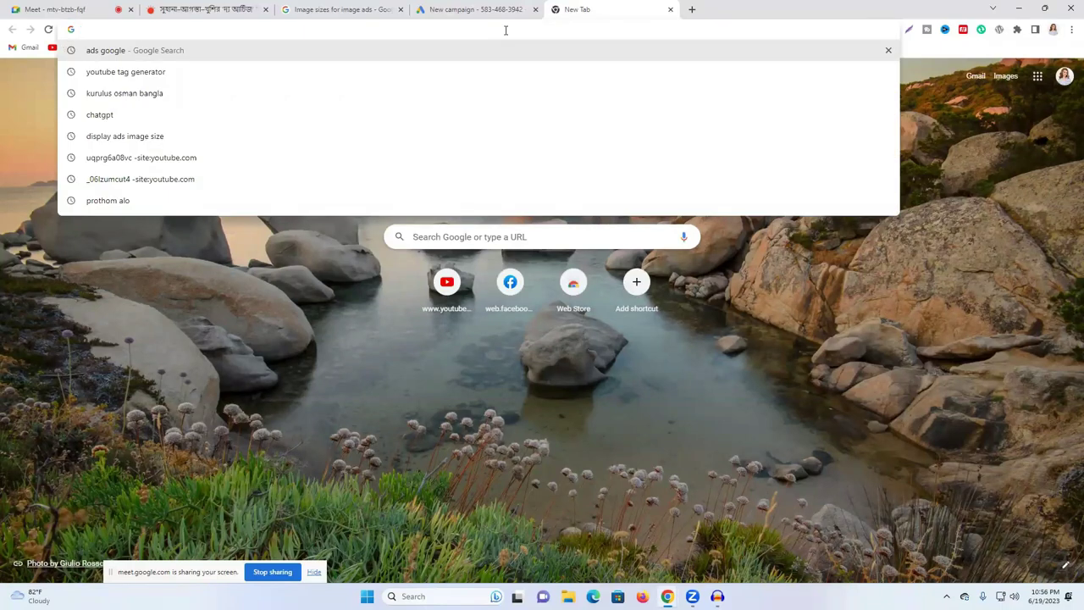
type("n")
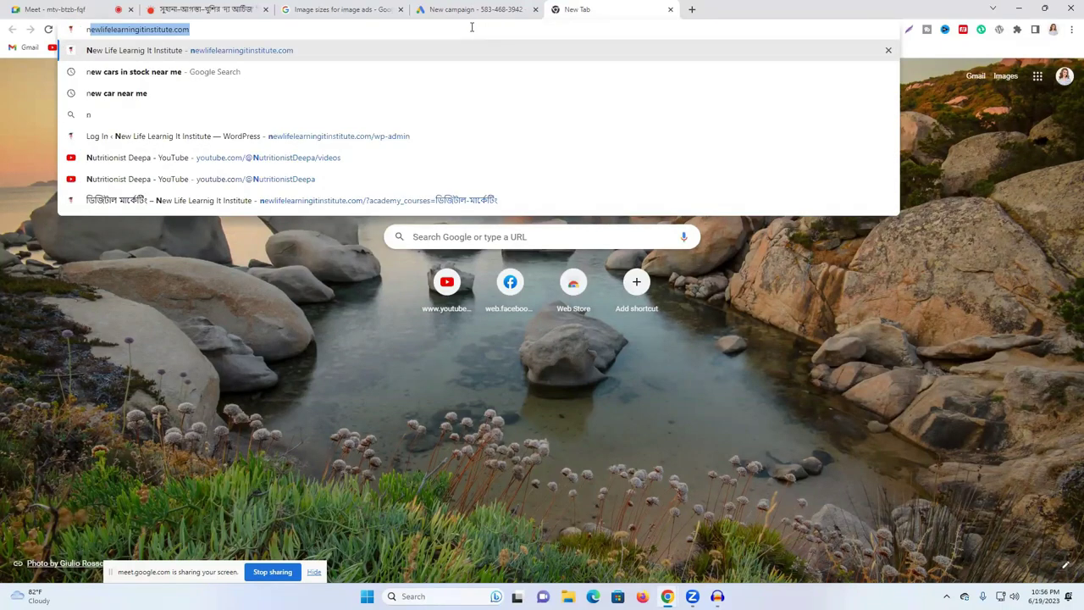
right_click(471, 27)
left_click(514, 92)
left_click(474, 10)
left_click(328, 347)
key("ctrl+v")
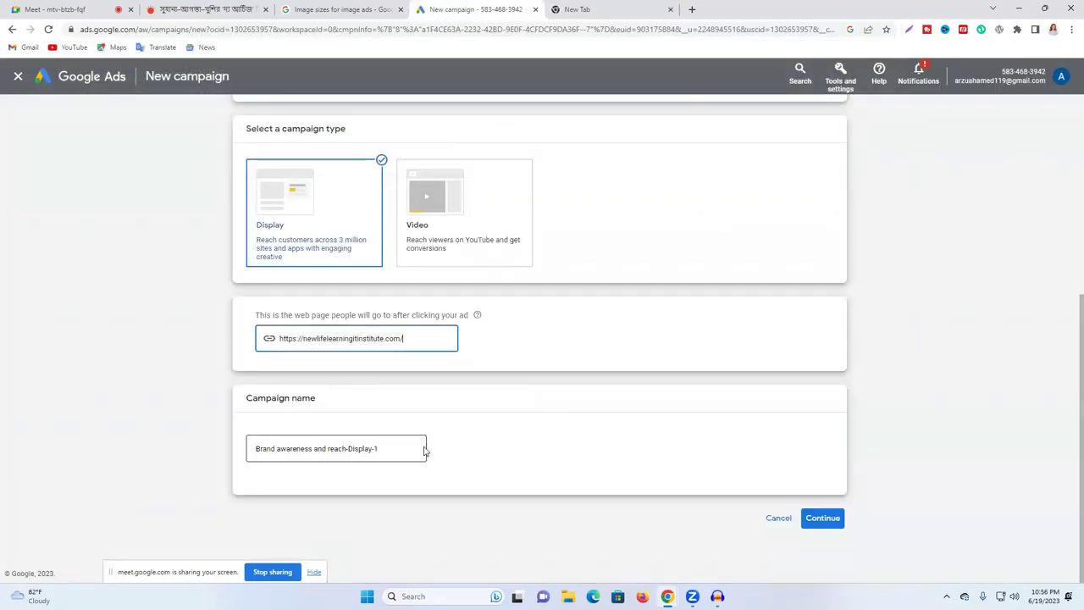
Step: Replace the default campaign name with the site's address, trimmed to newlifelearningitinstitute
left_click(375, 455)
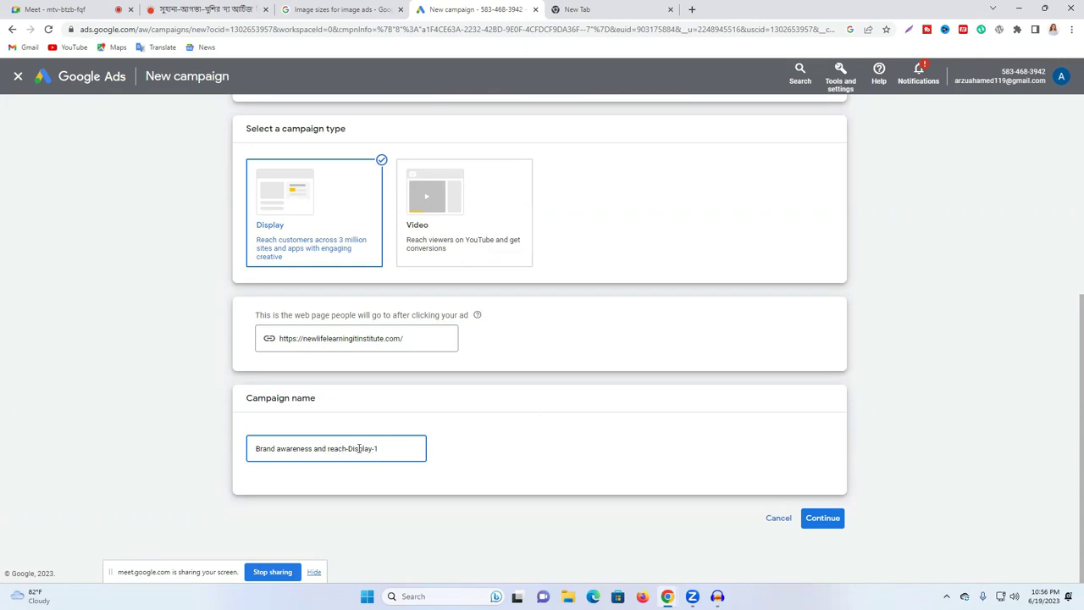
double_click(361, 448)
key("ctrl+a")
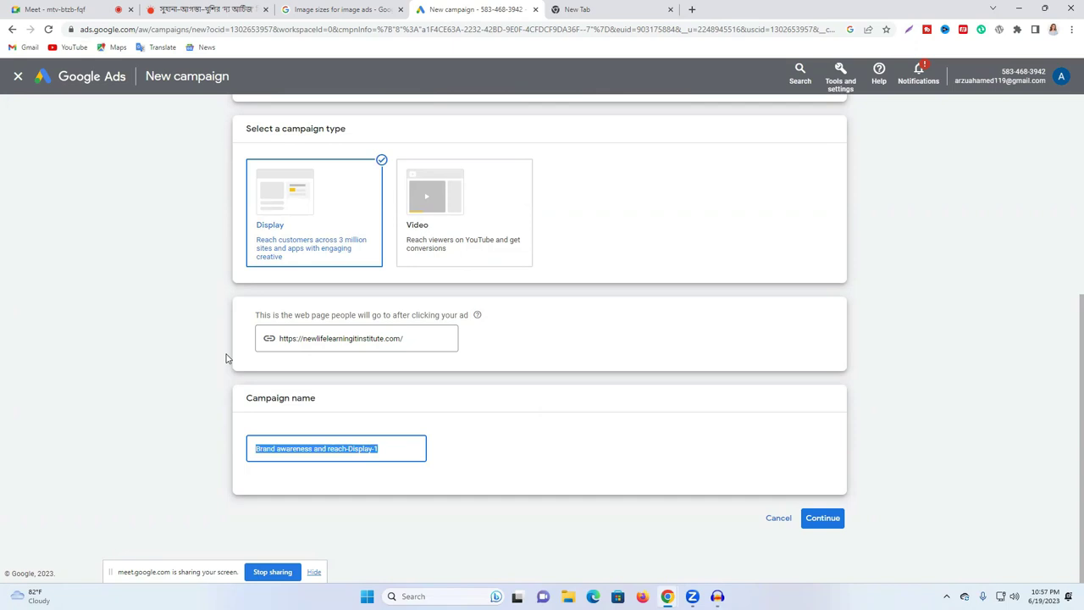
key("ctrl+v")
key("shift+Left")
key("shift+Left")
key("shift+Left")
key("shift+Left")
key("shift+Left")
key("BackSpace")
left_click_drag(282, 448, 229, 457)
key("BackSpace")
type("n")
key("End")
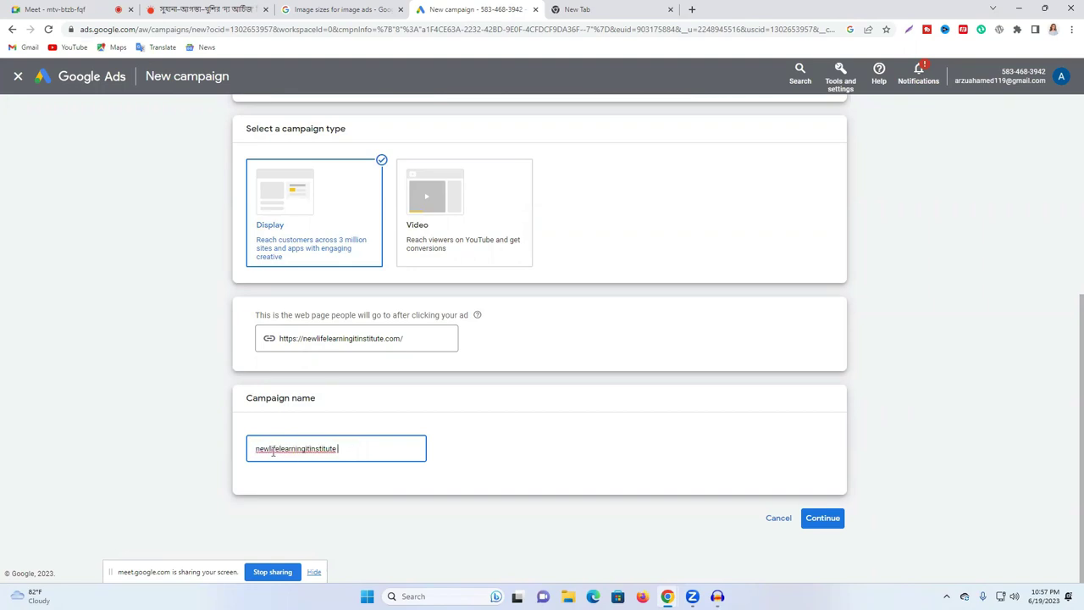
Step: Separate the campaign name into words, append "ads" so it reads "new life learning it institute ads", and continue to the campaign settings
left_click(268, 448)
left_click(280, 448)
left_click(310, 449)
key("Right")
key("Right")
left_click(382, 448)
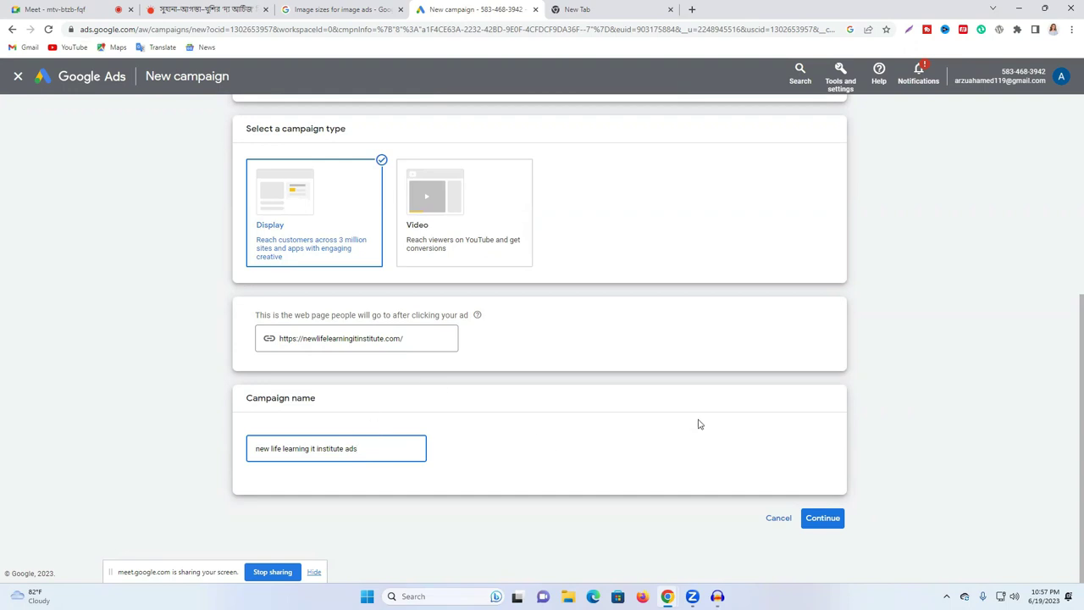
left_click(823, 518)
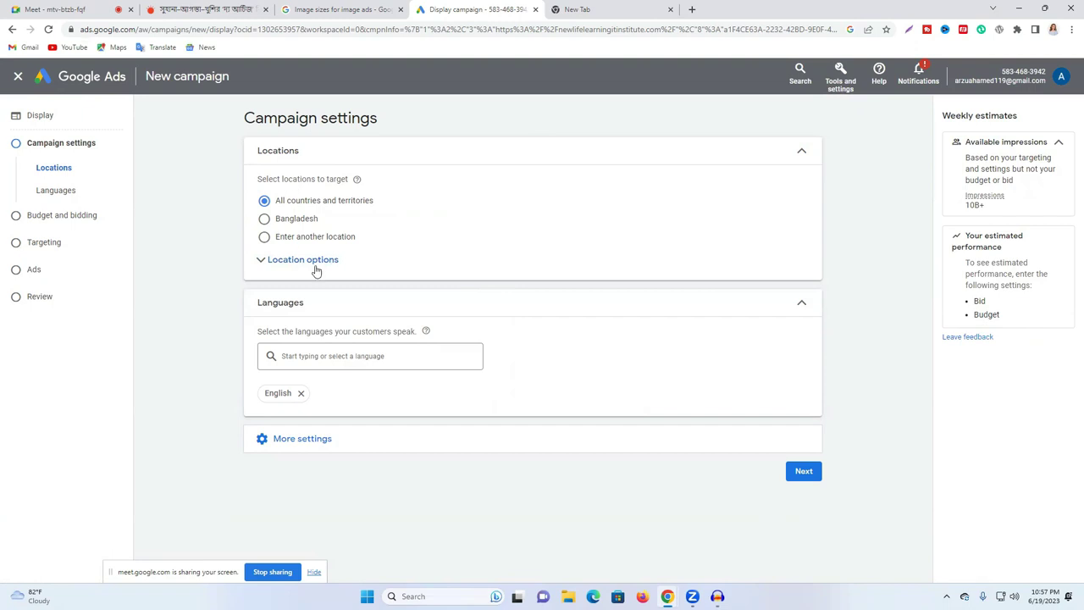
Step: Try out targeting another location, looking at the location options and advanced search and looking up "usa"
left_click(264, 260)
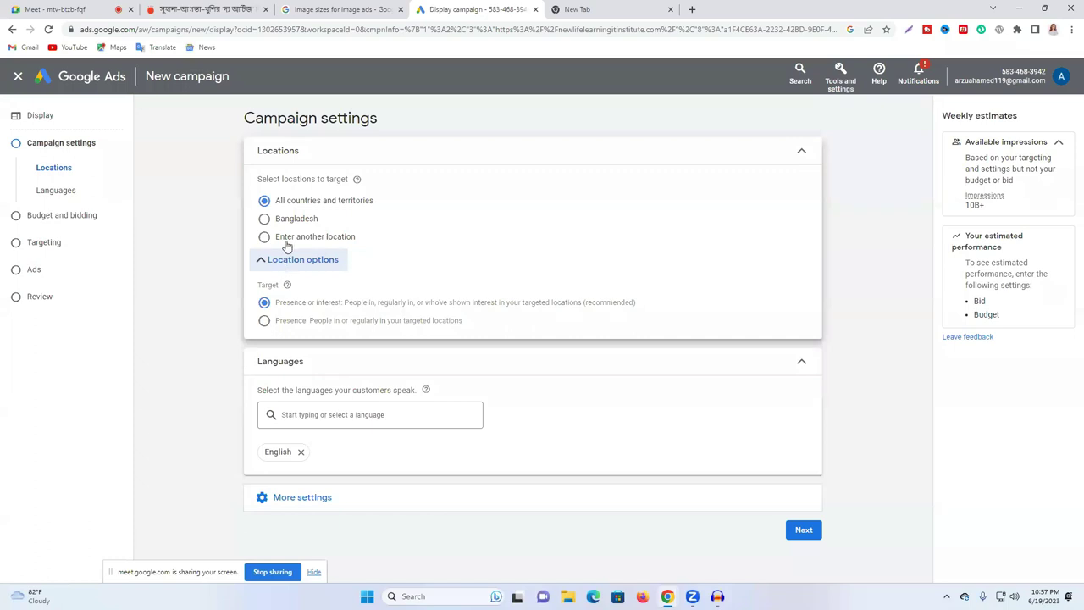
left_click(286, 238)
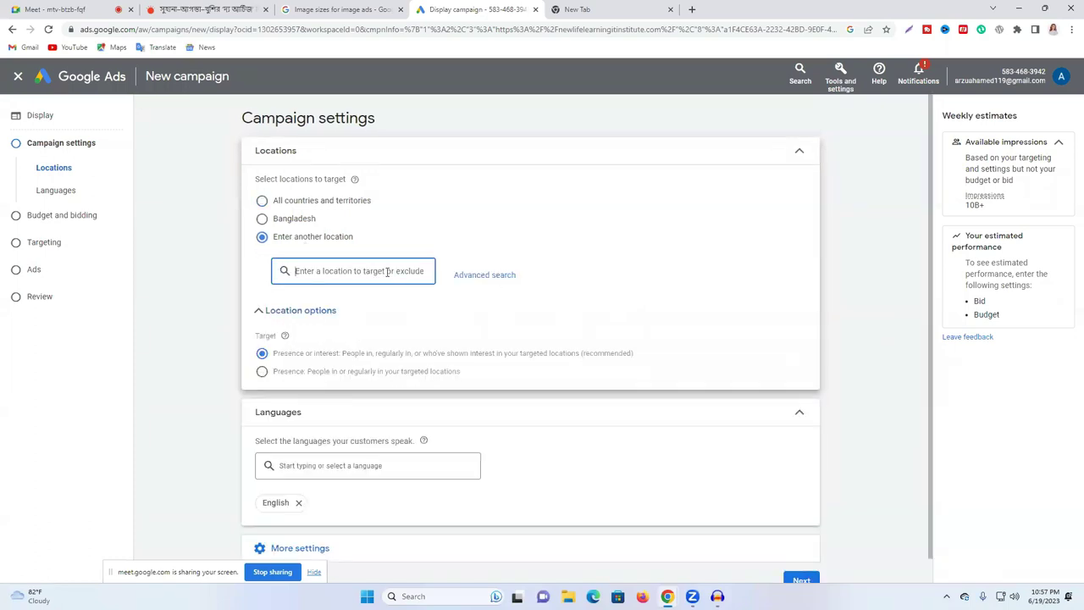
left_click(484, 276)
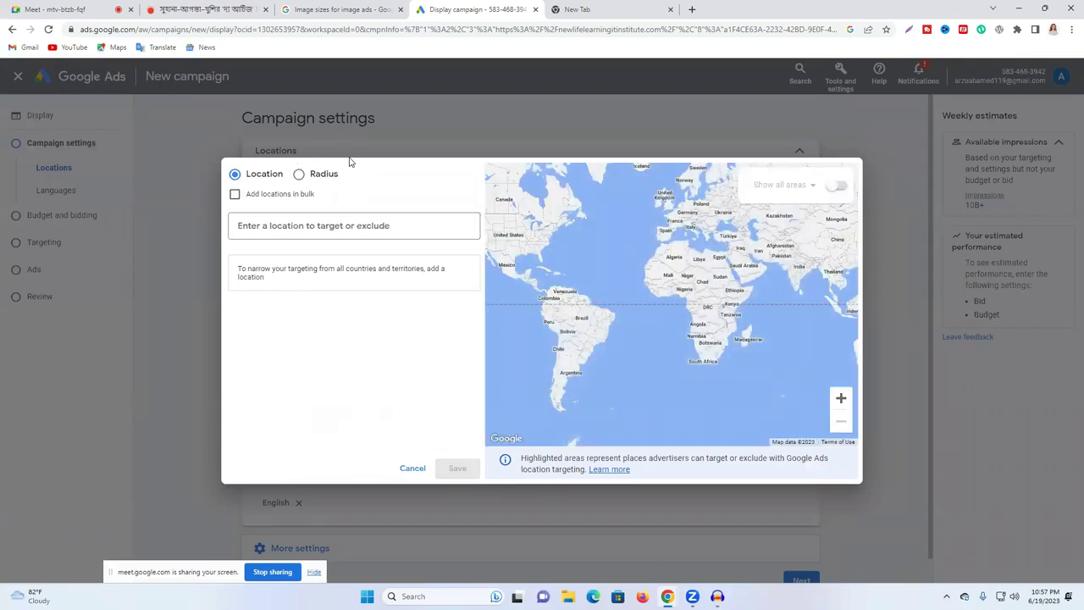
left_click(413, 468)
left_click(342, 274)
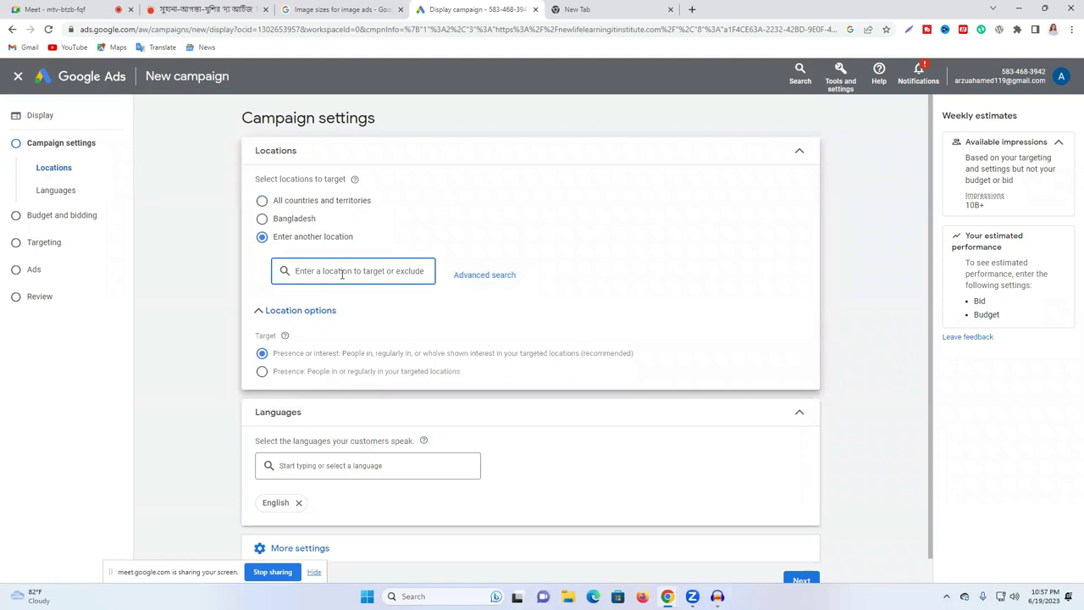
type("ua")
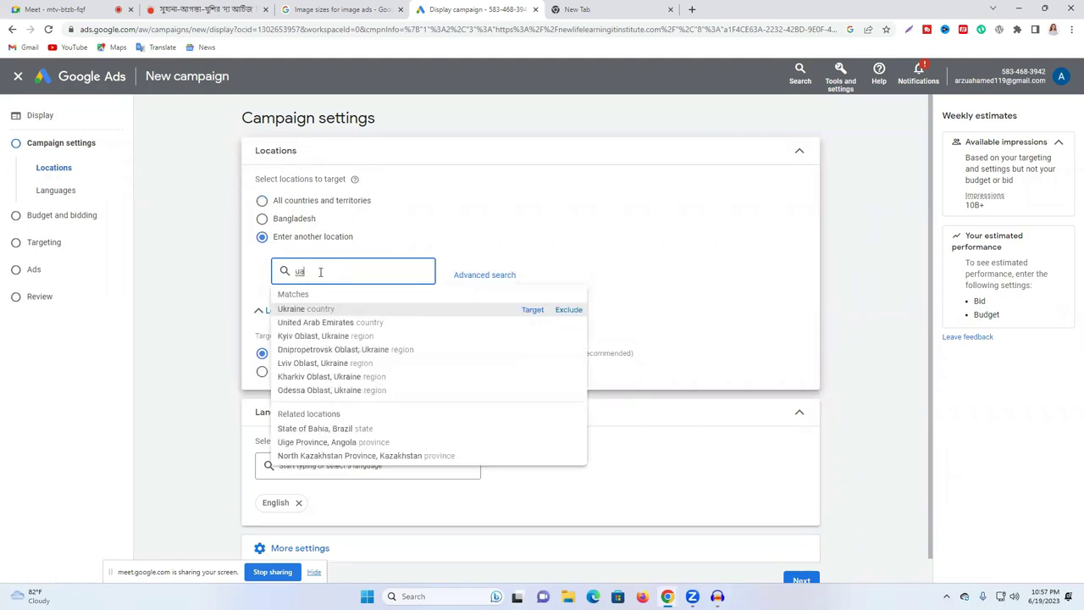
type("usa")
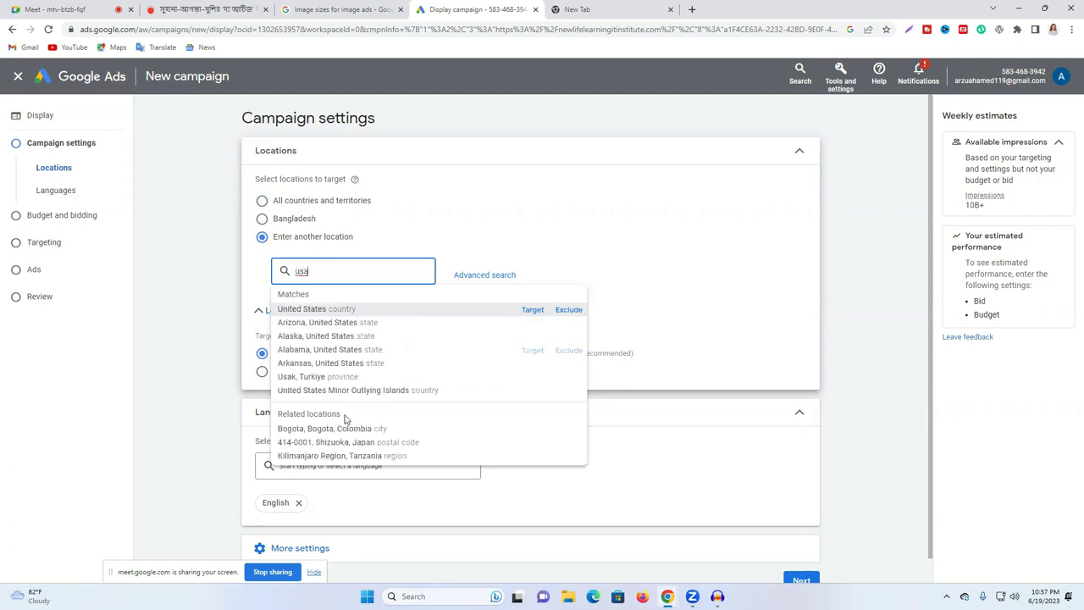
left_click(672, 221)
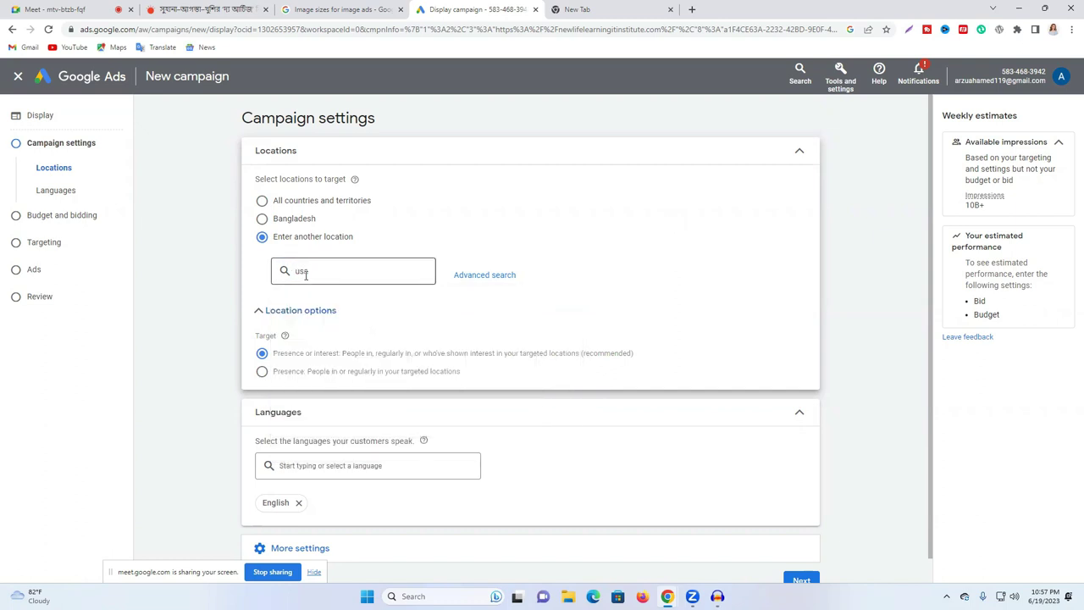
Step: Target Bangladesh as the campaign location and collapse the location options and Languages sections
left_click(263, 218)
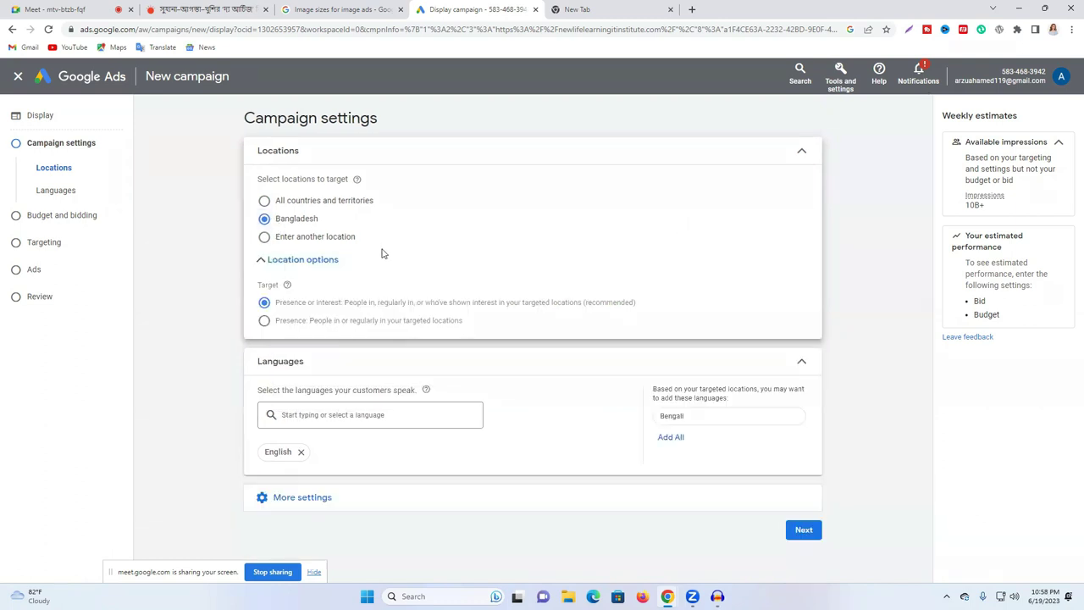
left_click(262, 260)
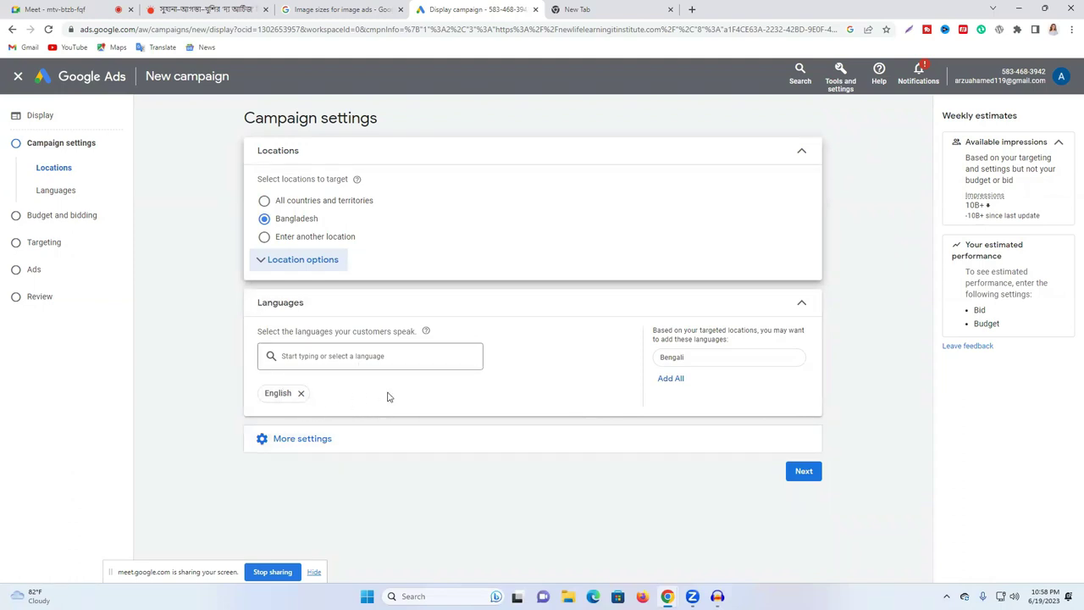
left_click(802, 304)
Step: Review the Ad rotation and Ad schedule choices among the additional campaign settings
left_click(355, 347)
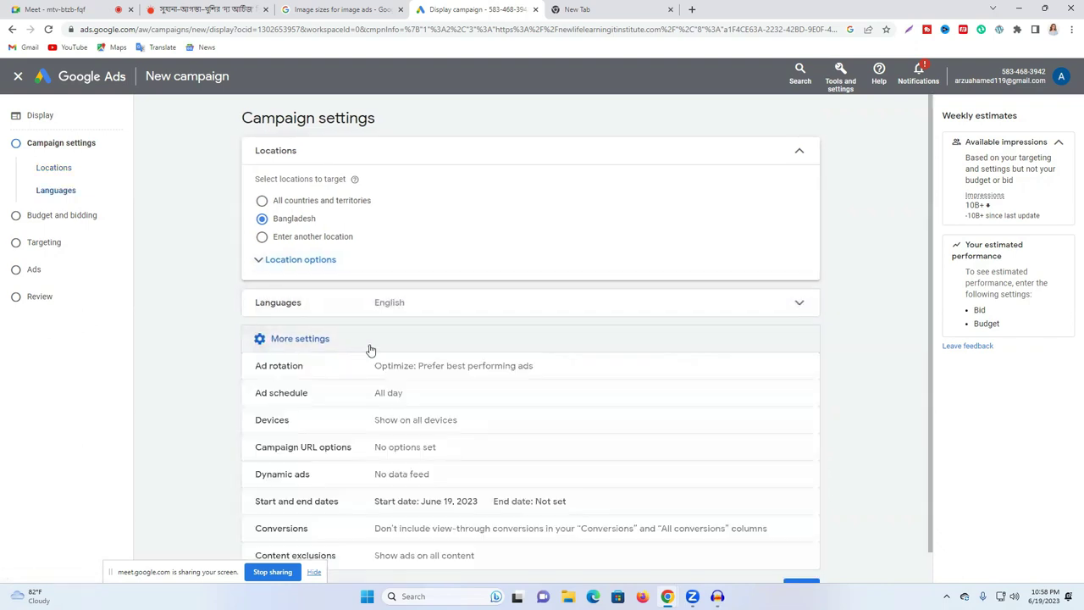
left_click(347, 378)
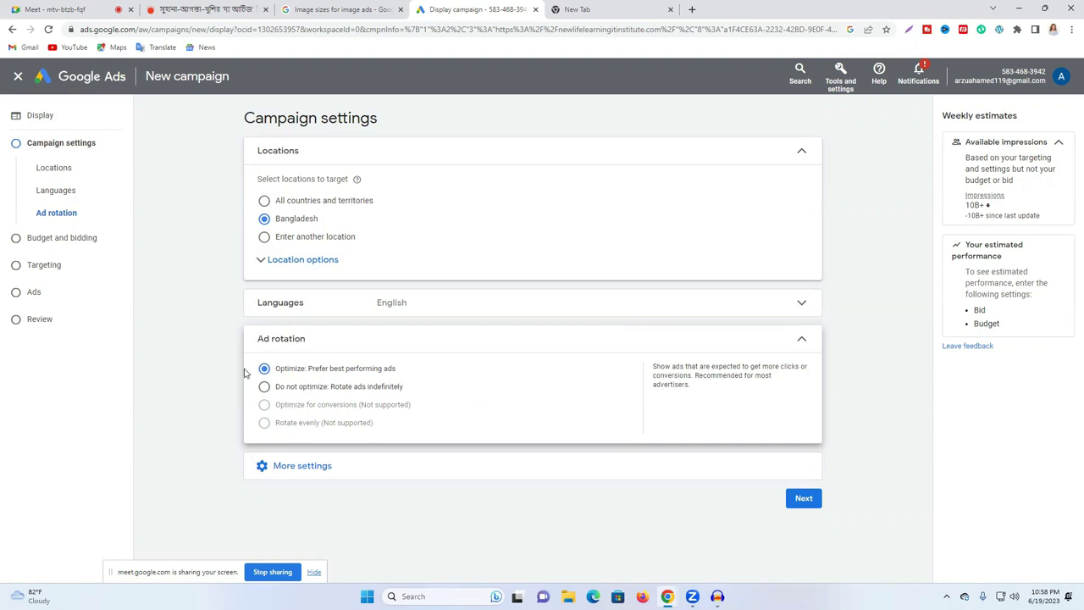
left_click(787, 338)
left_click(329, 378)
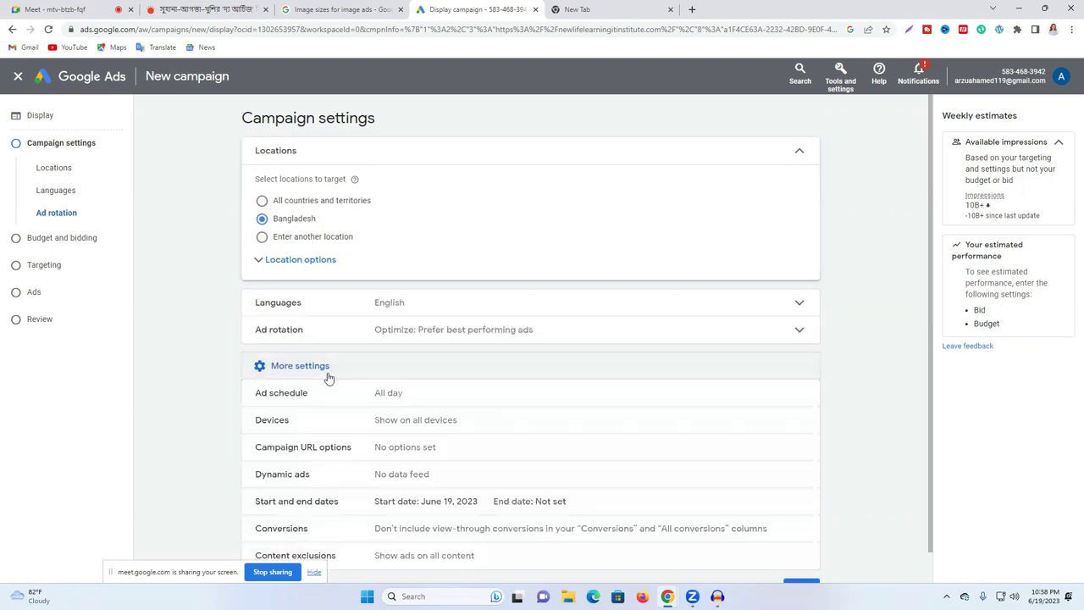
left_click(332, 398)
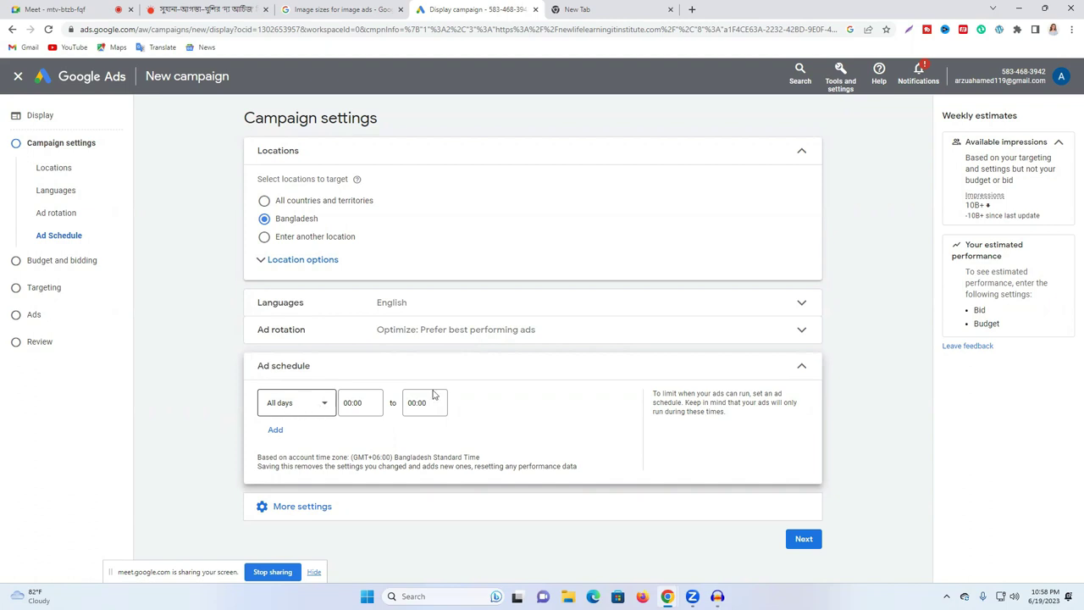
left_click(746, 368)
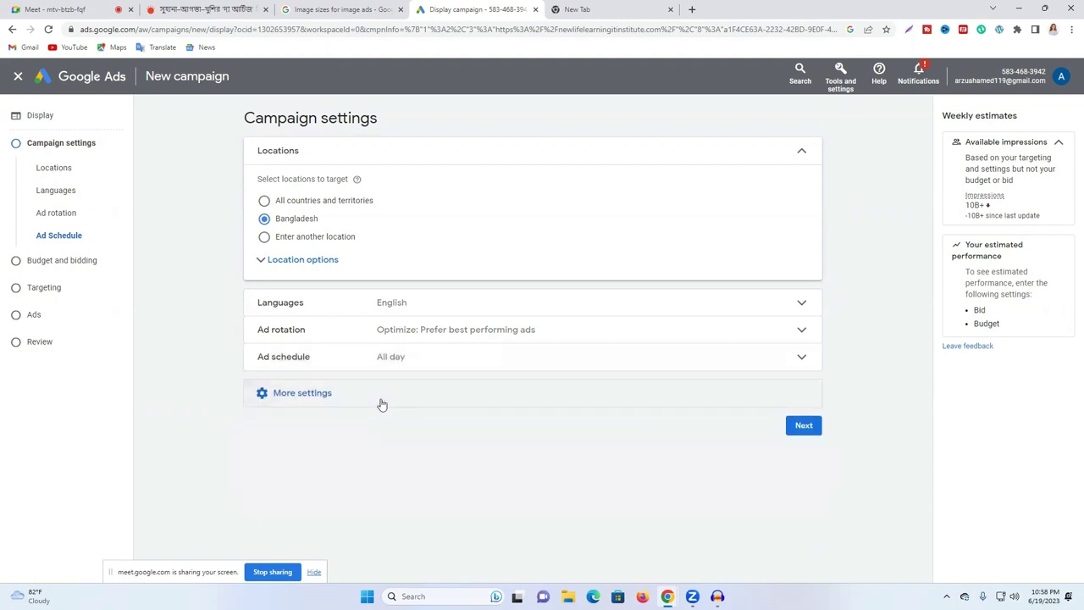
Step: Examine the specific device targeting choices, including networks, and return the campaign to showing on all devices
left_click(379, 399)
left_click(366, 424)
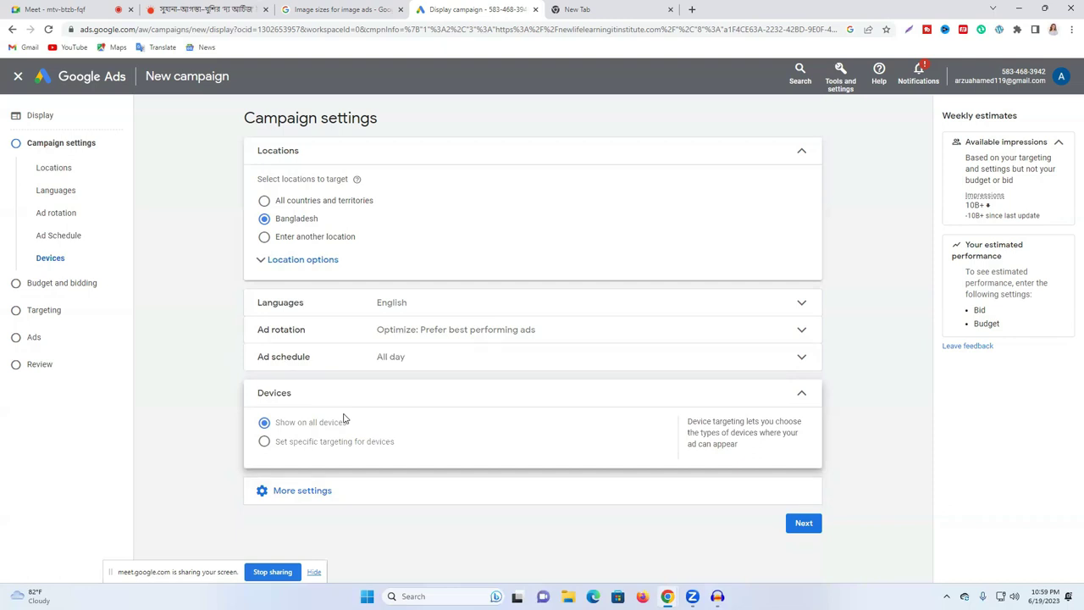
left_click(290, 443)
scroll(556, 416, "down", 3)
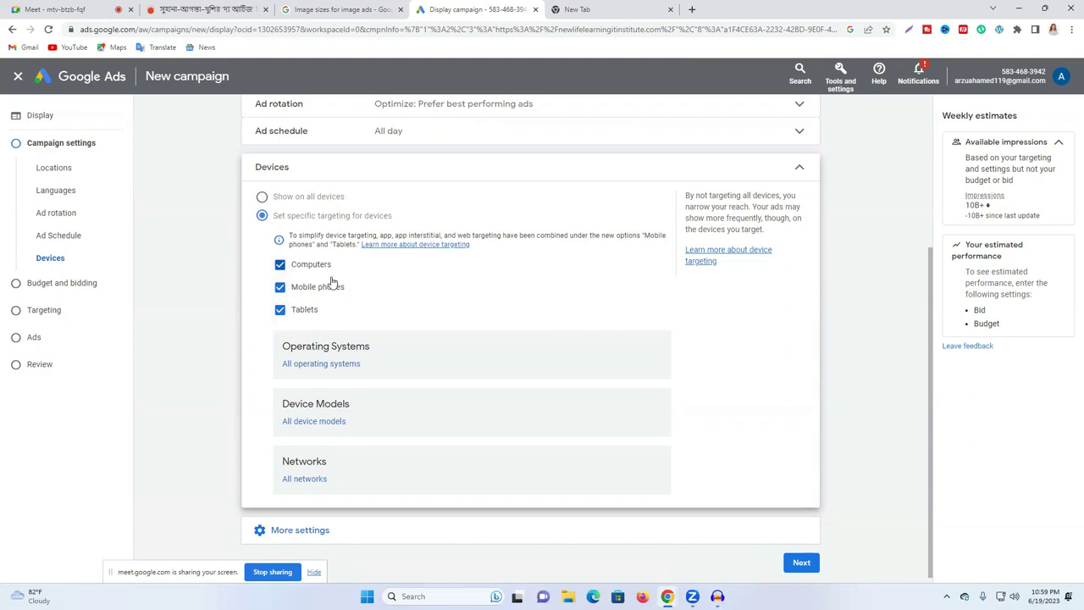
scroll(352, 381, "down", 1)
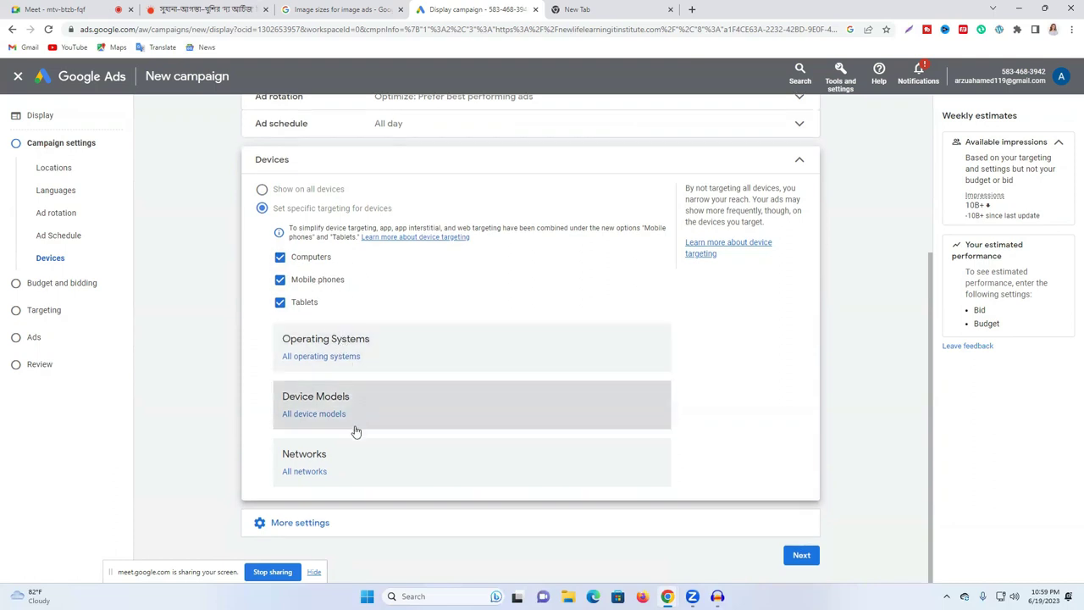
left_click(356, 467)
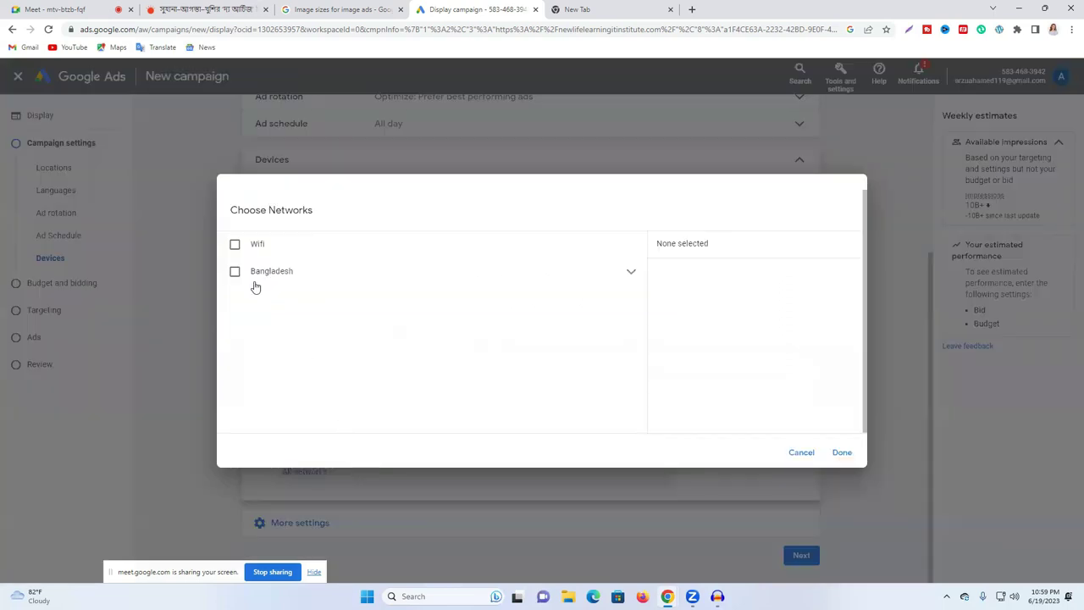
left_click(799, 451)
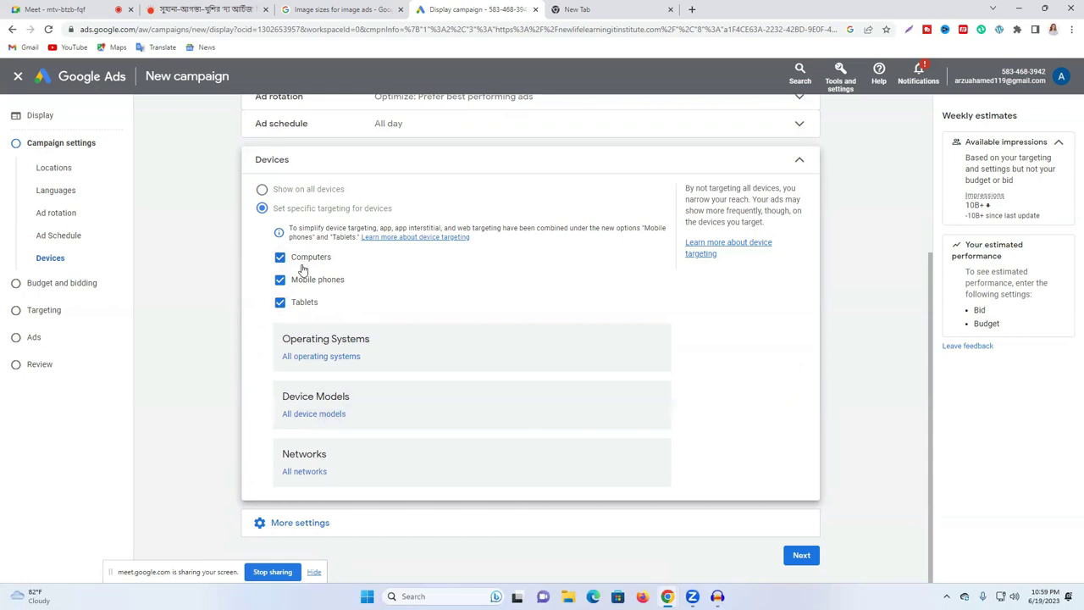
left_click(262, 190)
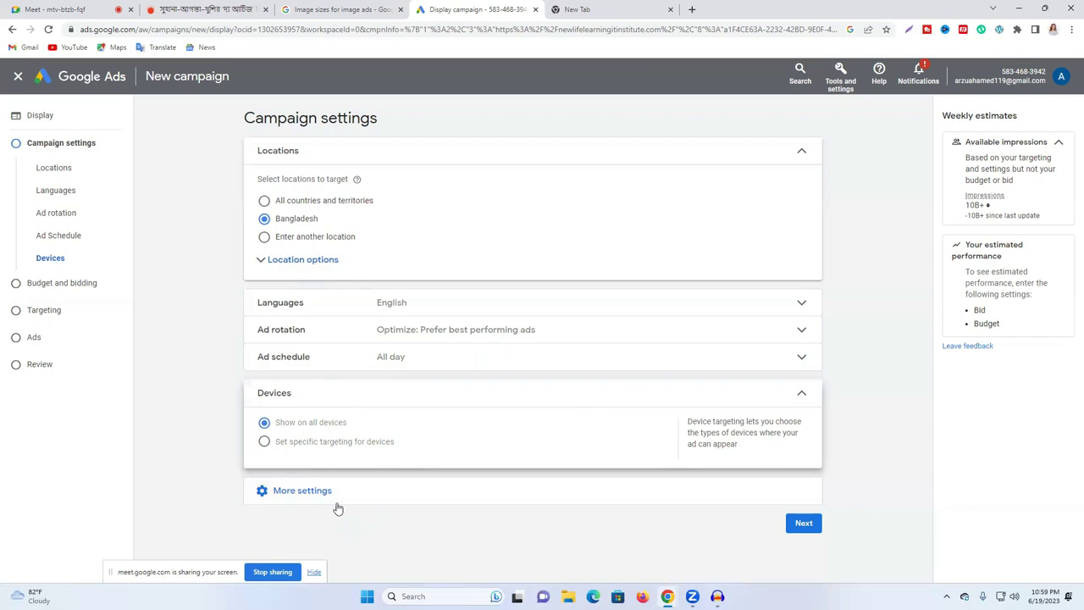
Step: Review the Dynamic ads setting for using a feed for personalized ads and collapse it
left_click(386, 498)
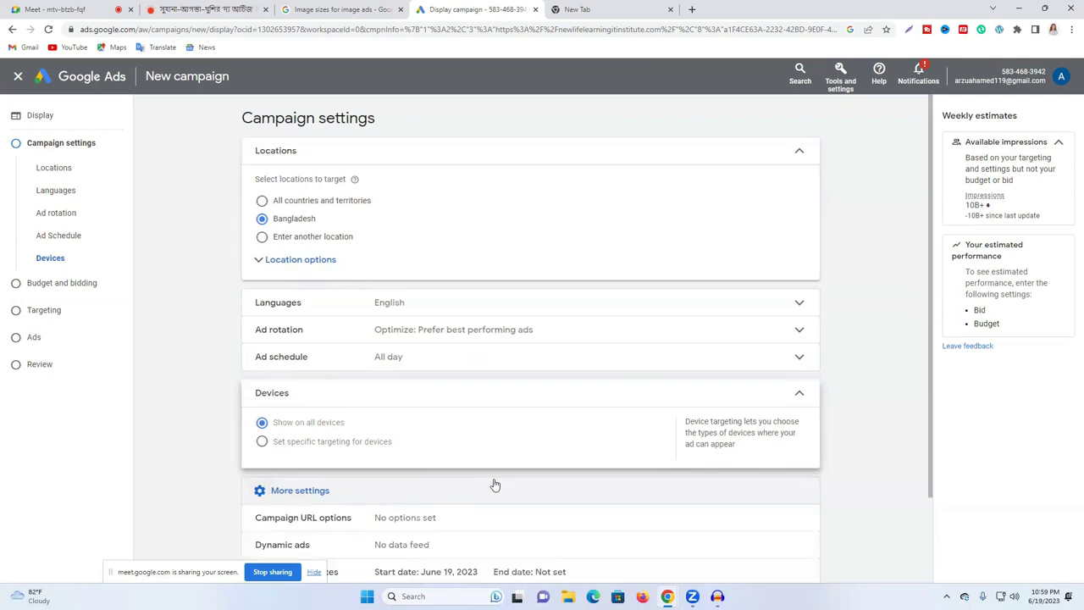
scroll(499, 481, "down", 1)
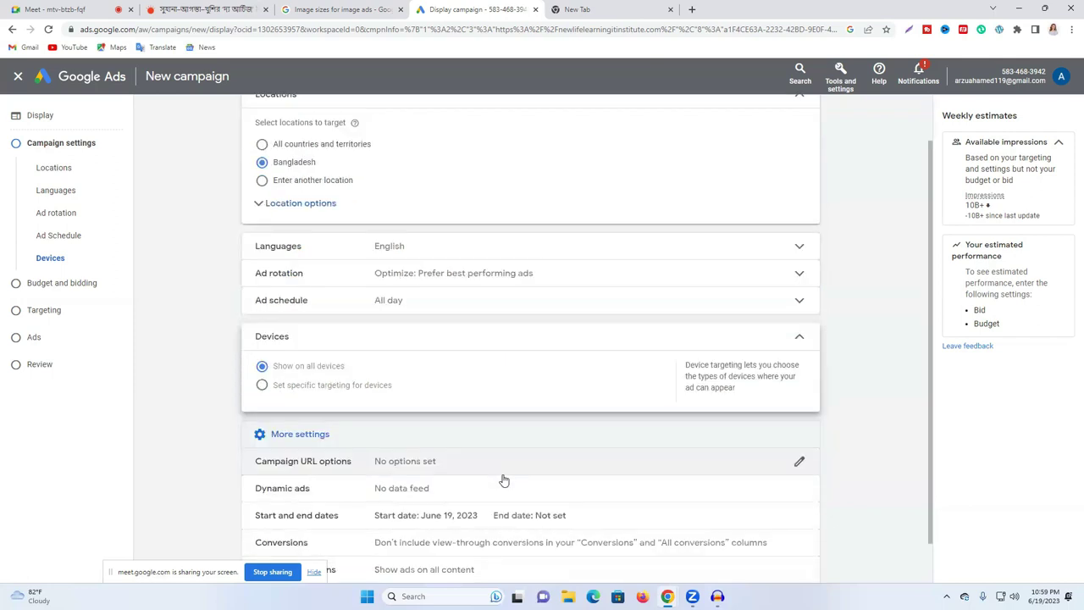
left_click(322, 497)
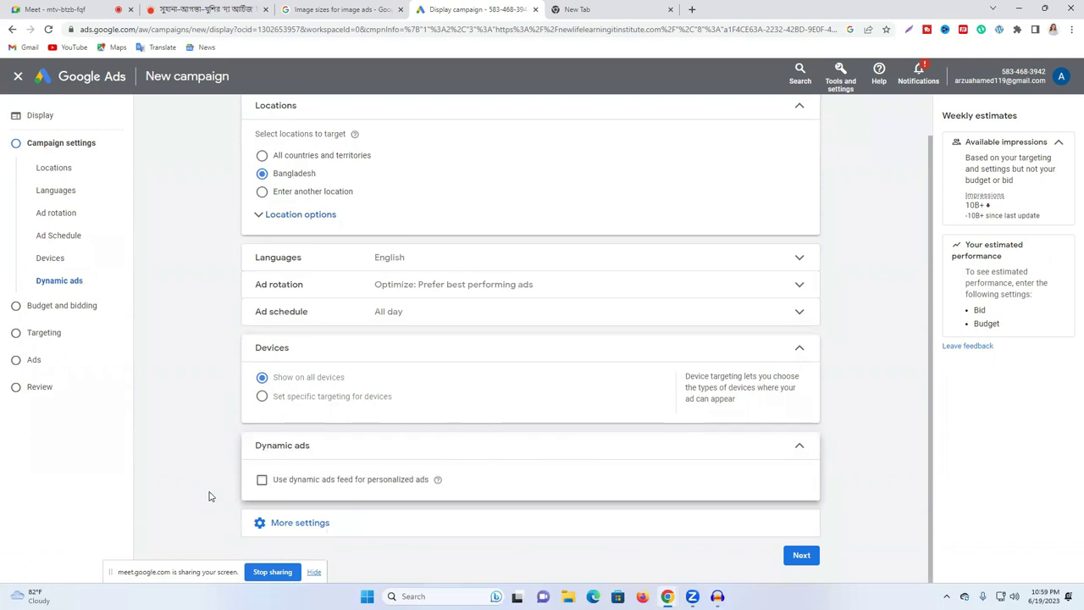
left_click(262, 479)
left_click(799, 446)
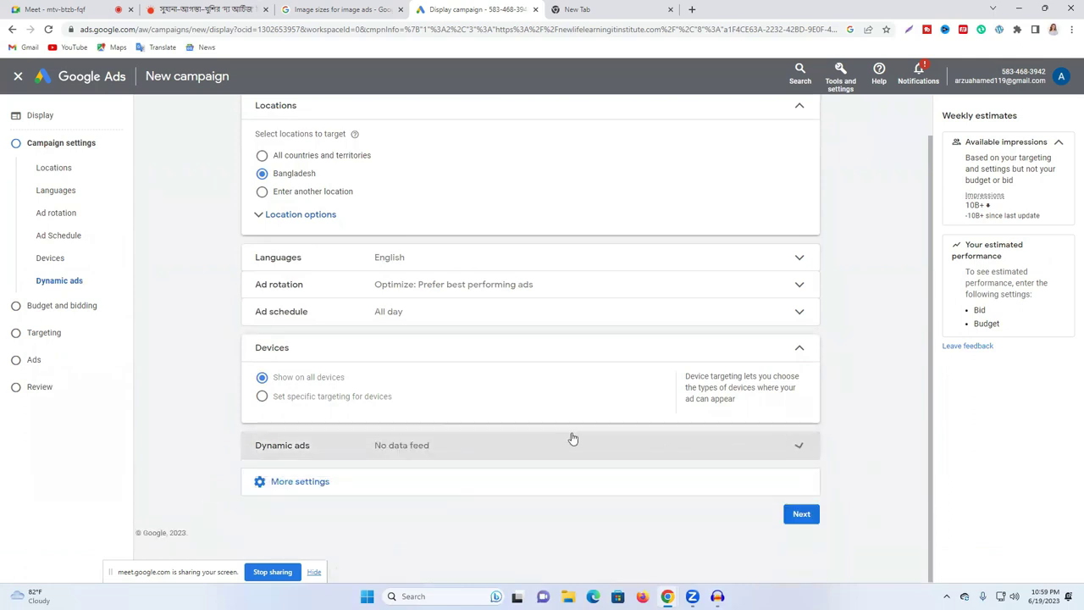
Step: Examine the business types for a personalized Dynamic ads feed and leave the feed turned off
left_click(343, 455)
left_click(305, 535)
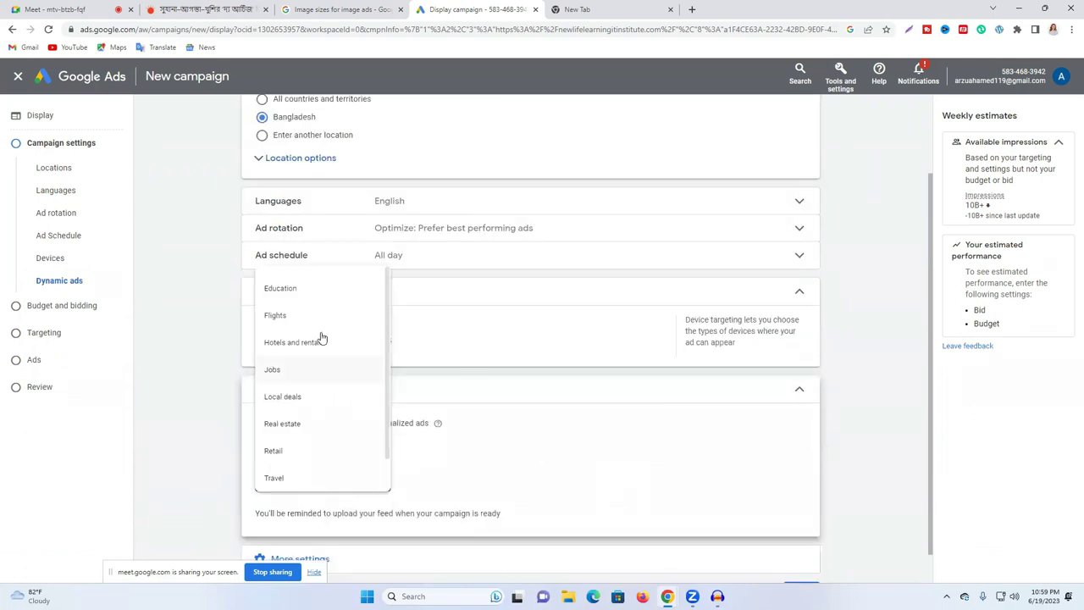
scroll(313, 463, "down", 1)
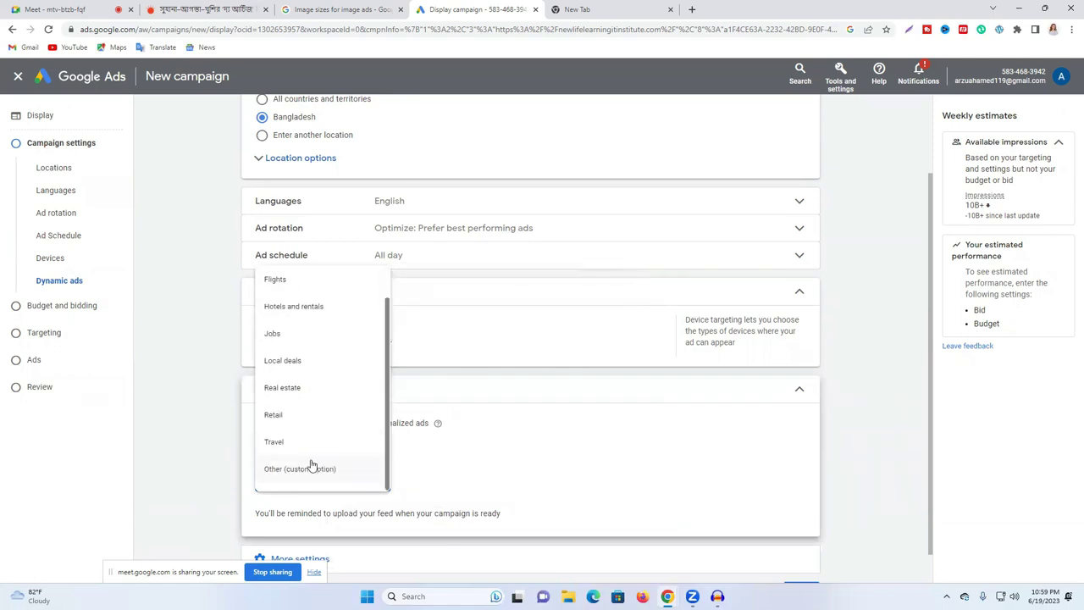
left_click(616, 424)
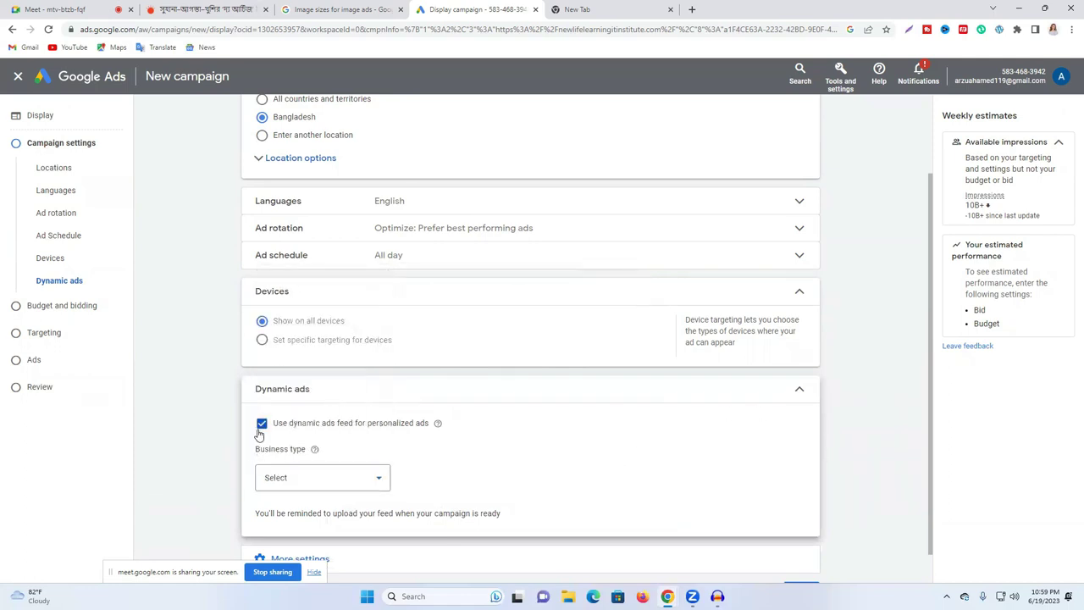
left_click(262, 423)
Step: Expand the additional campaign settings and set the campaign's start date to Jun 20, 2023
left_click(442, 523)
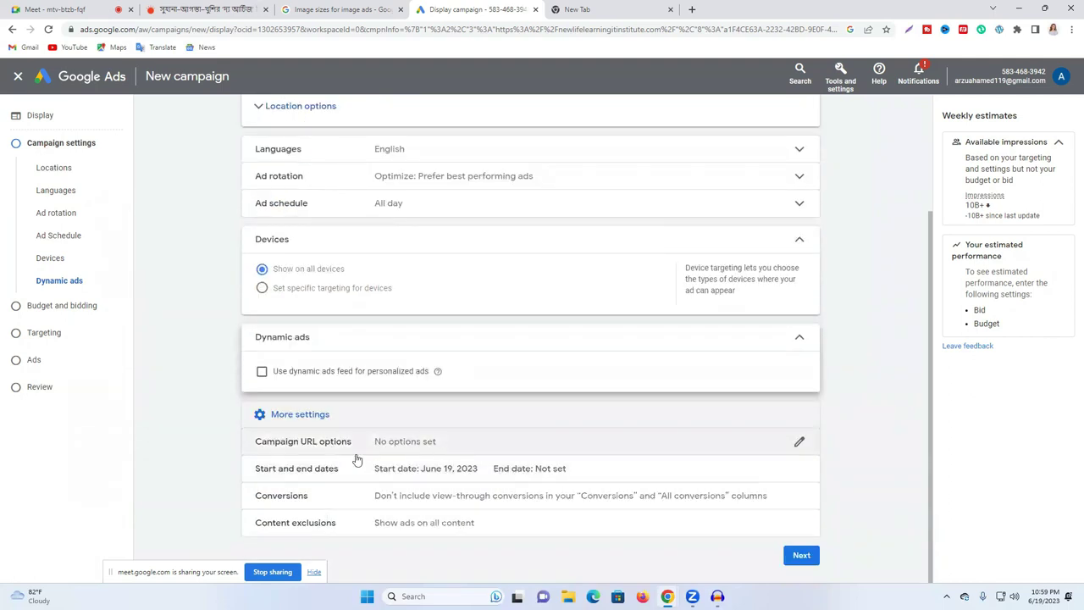
left_click(282, 477)
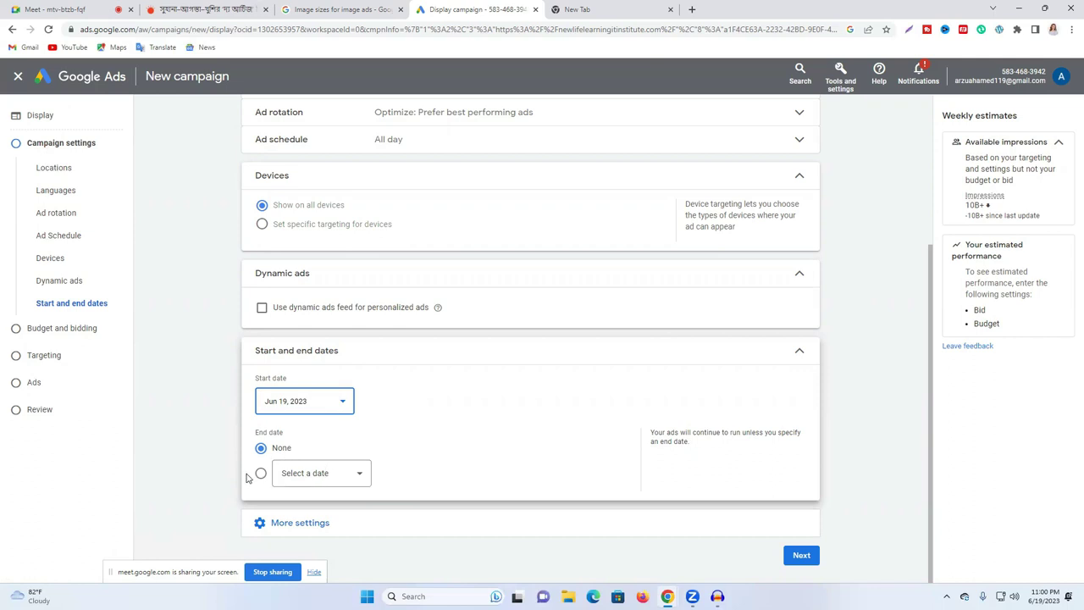
left_click(308, 410)
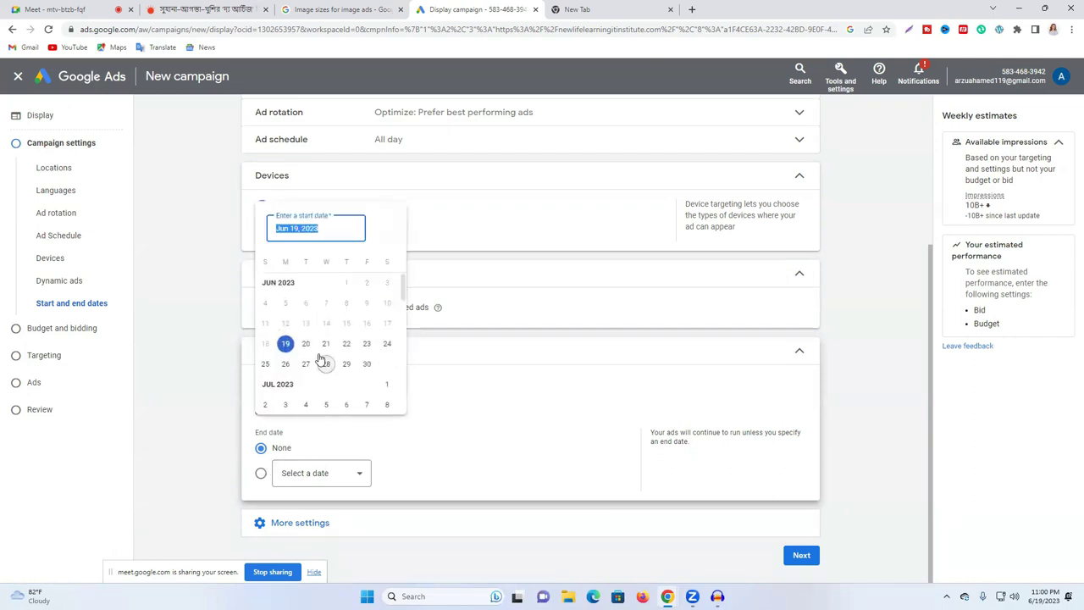
left_click(302, 466)
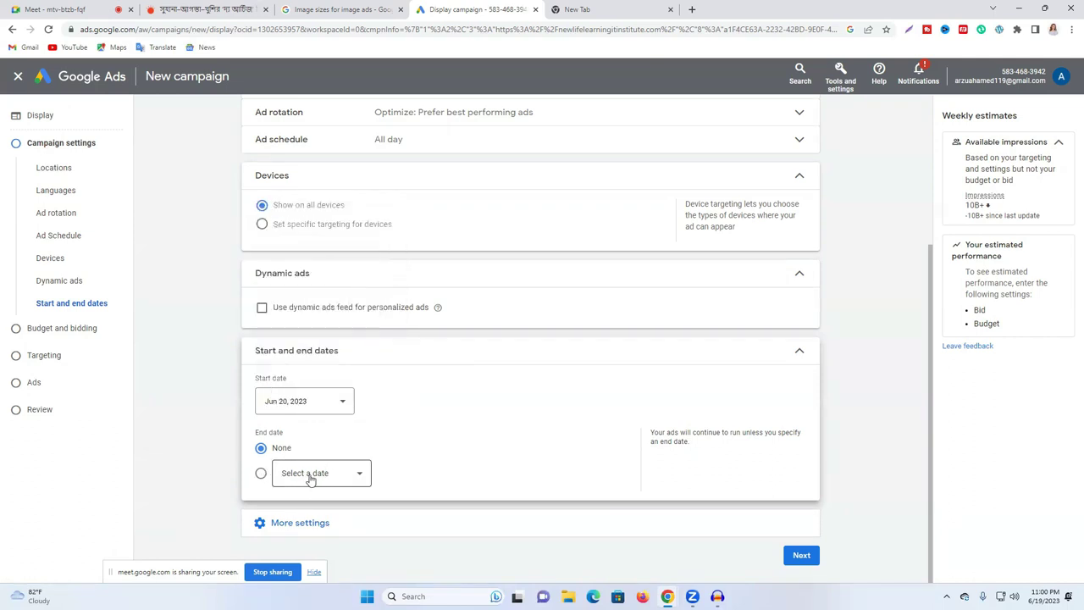
Step: Try Jun 30, 2023 as the campaign's end date, return it to None and collapse the dates section
left_click(307, 474)
left_click(390, 438)
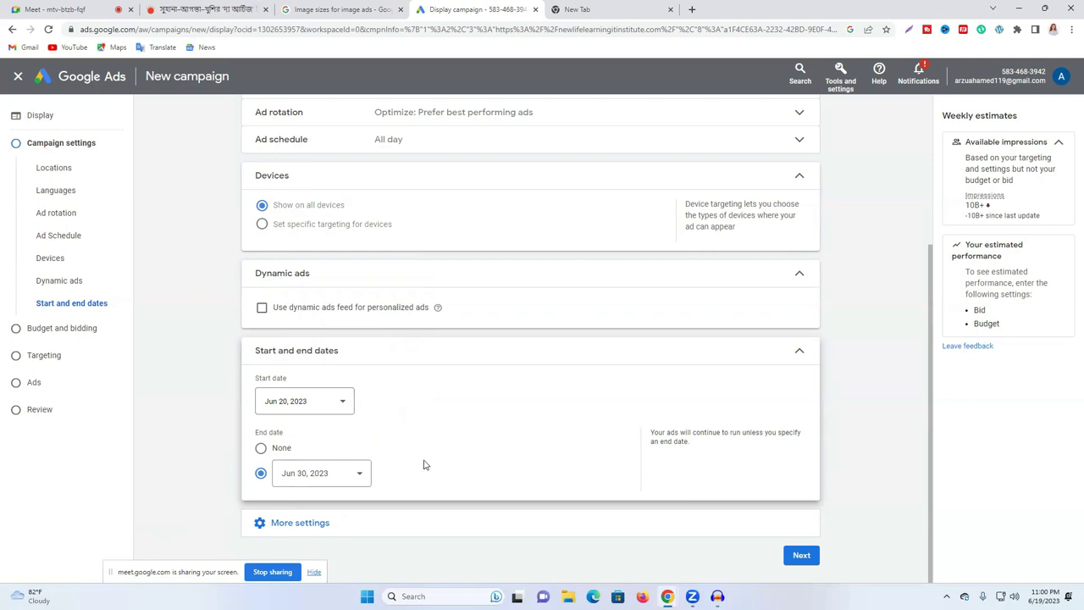
left_click(261, 449)
left_click(570, 351)
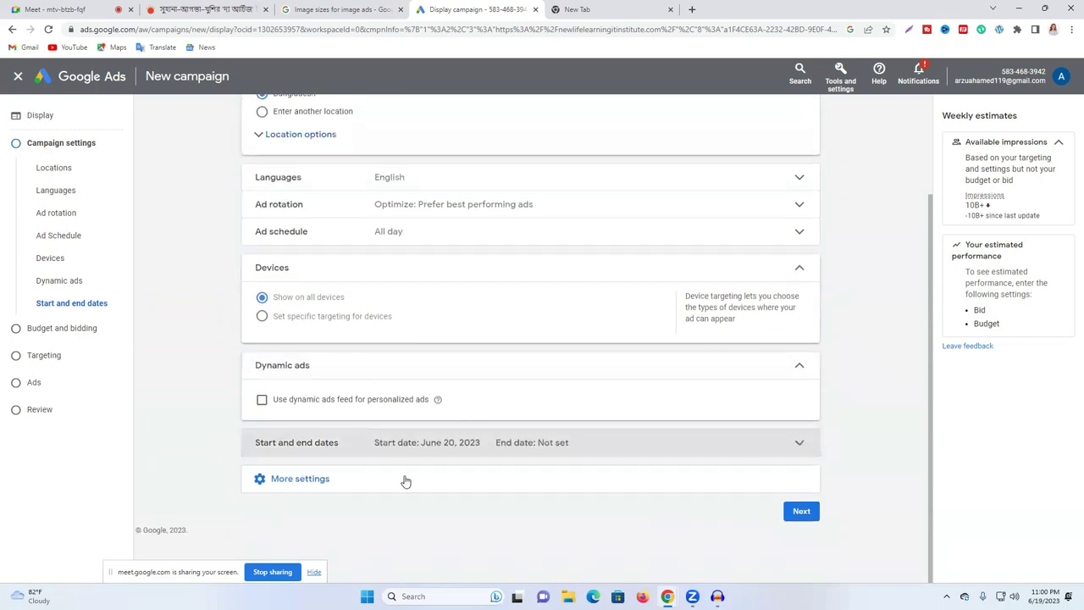
Step: Include view-through conversions in the "Conversions" and "All conversions" columns
left_click(372, 488)
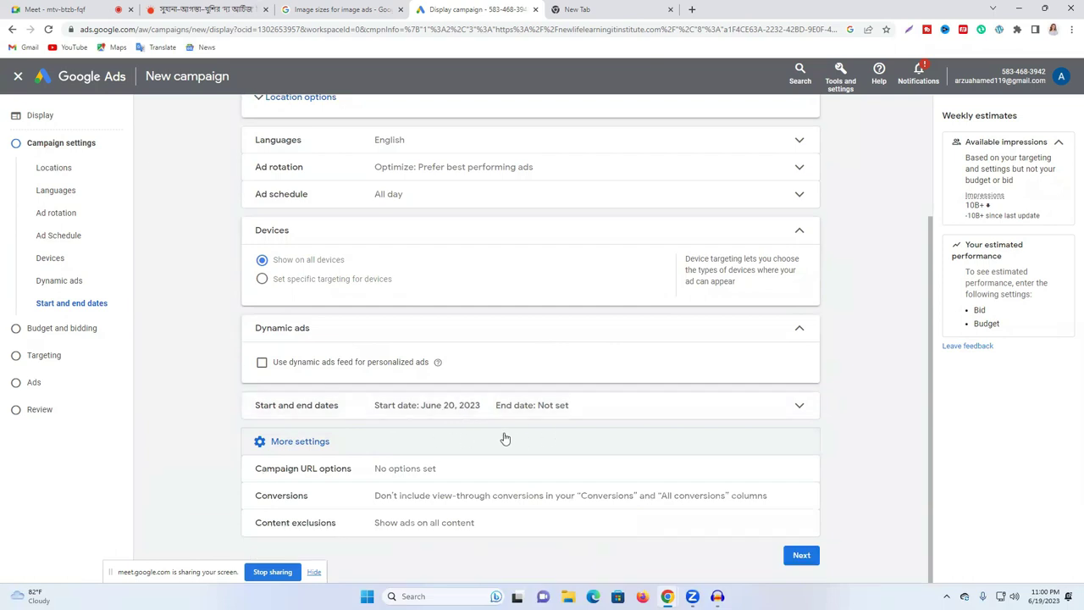
left_click(312, 506)
left_click(263, 465)
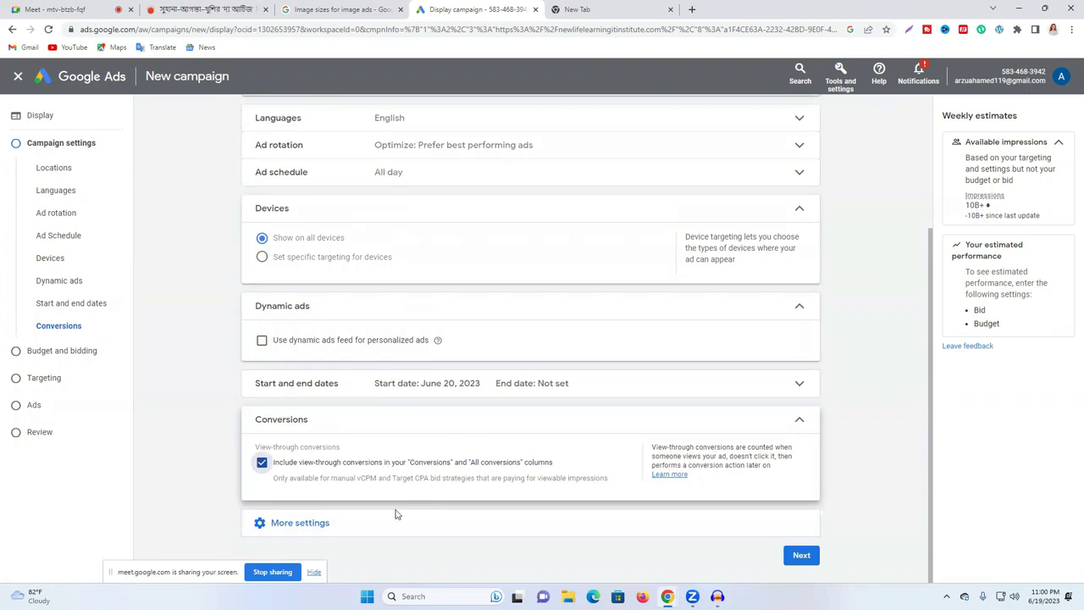
Step: Review the Content exclusions options, collapse them and look over the campaign settings once more
left_click(261, 521)
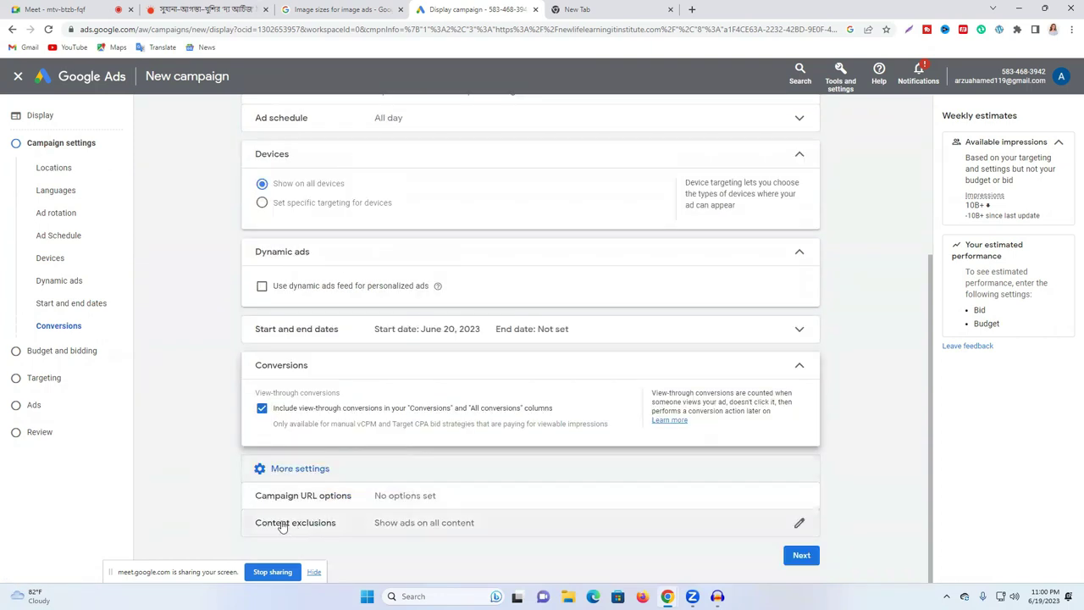
left_click(285, 526)
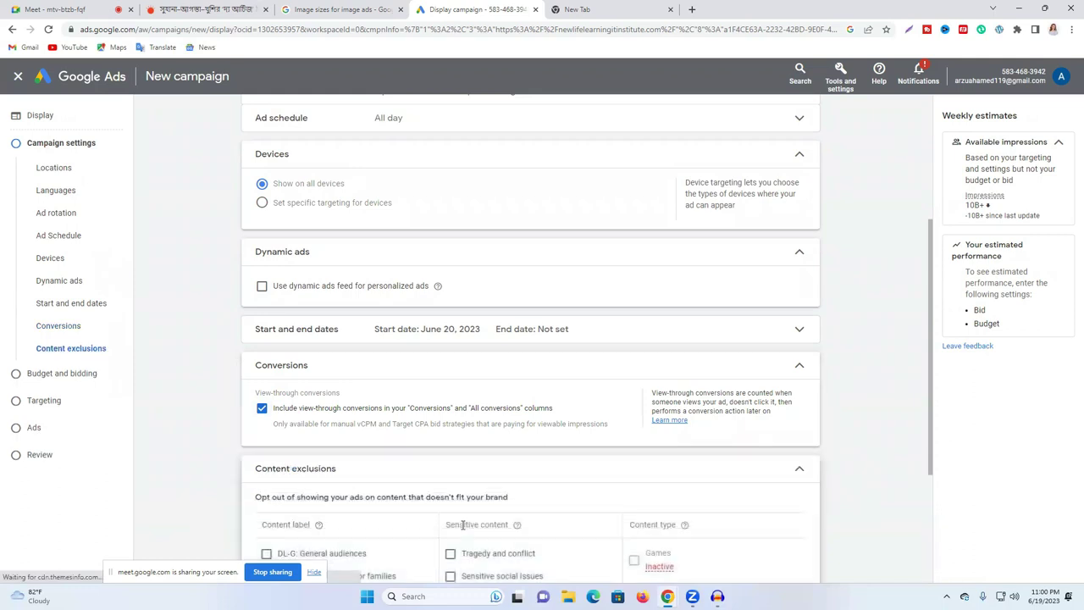
left_click(797, 357)
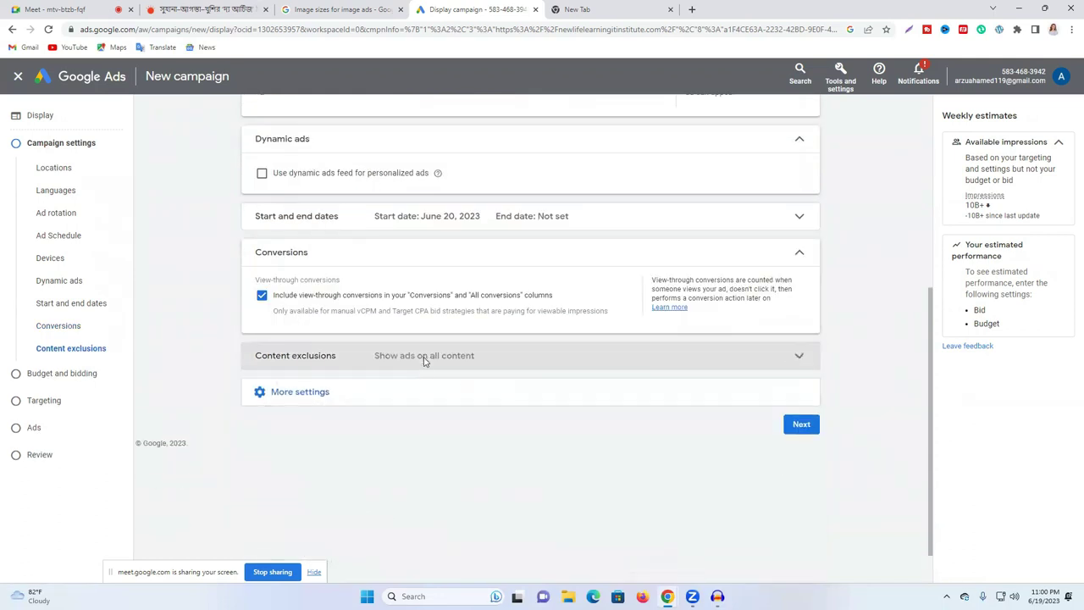
scroll(406, 287, "up", 4)
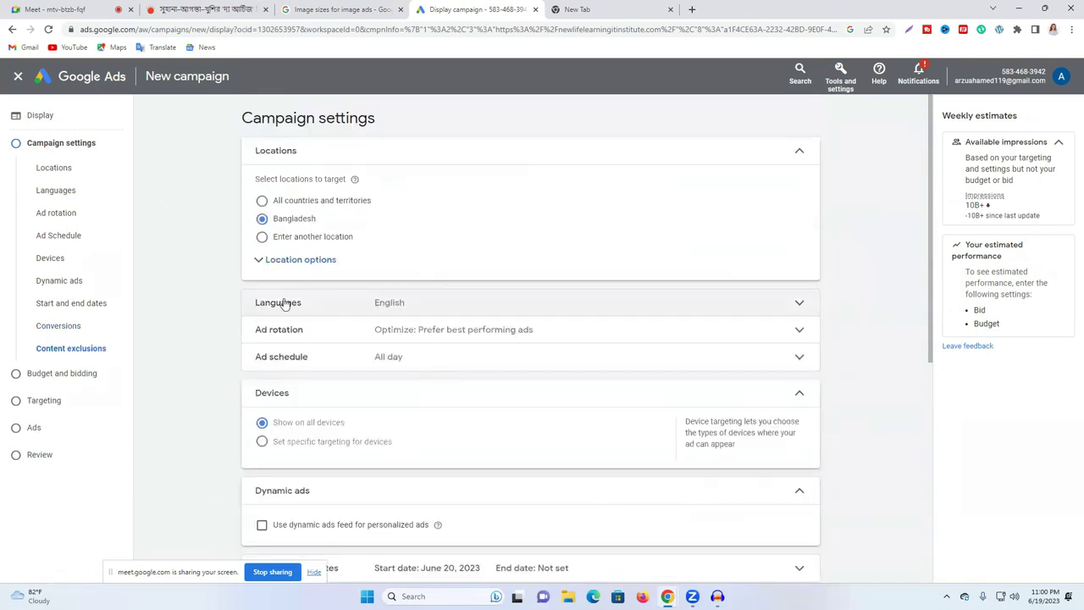
scroll(305, 306, "down", 5)
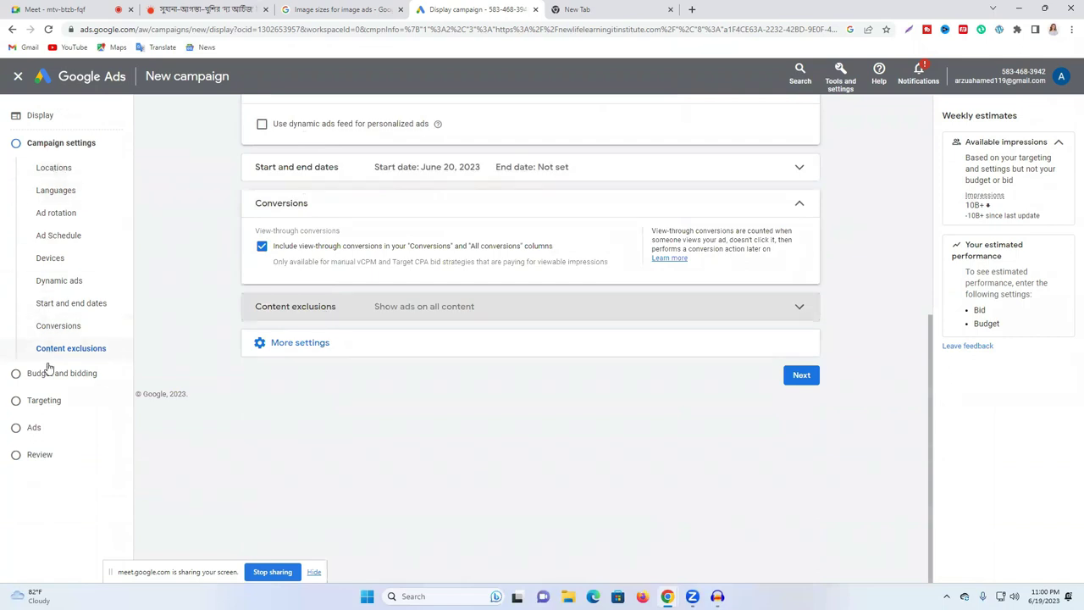
Step: Switch to Google Meet, admit the participant waiting to join the call, and return to Google Ads
left_click(50, 9)
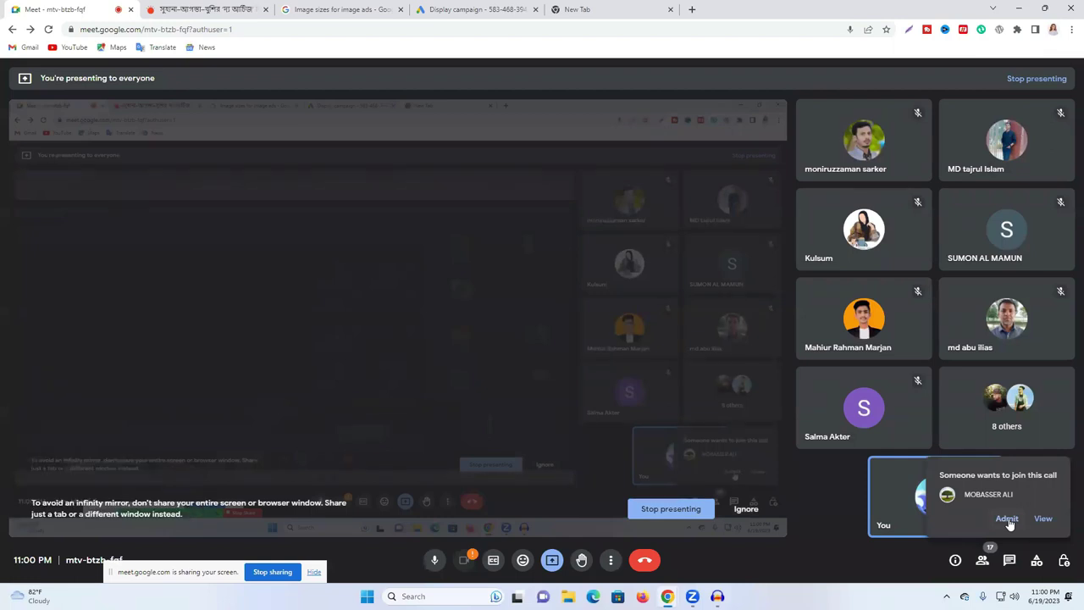
left_click(1007, 520)
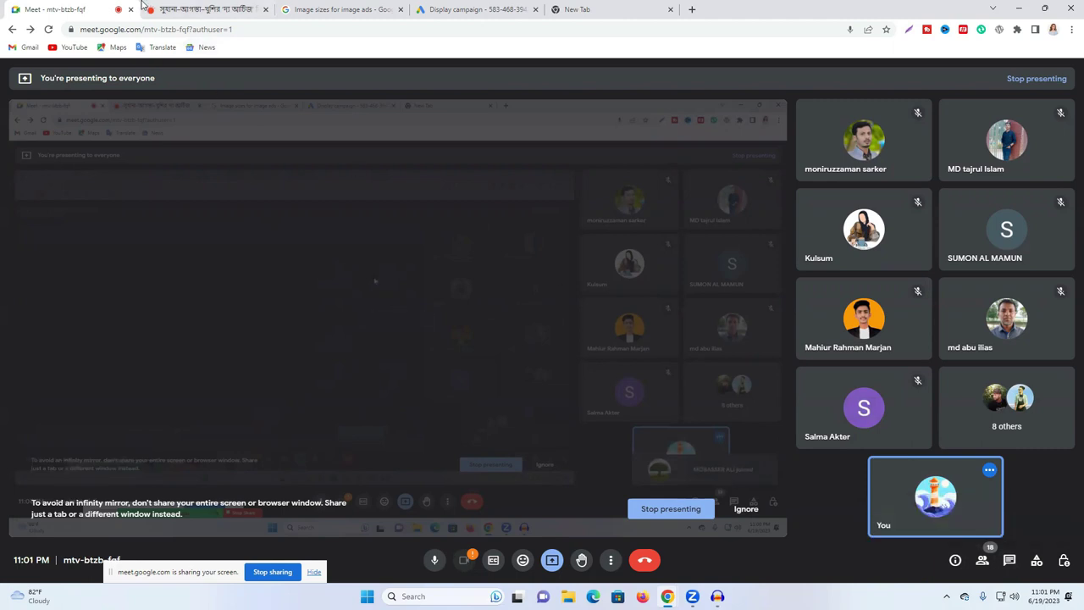
left_click(499, 11)
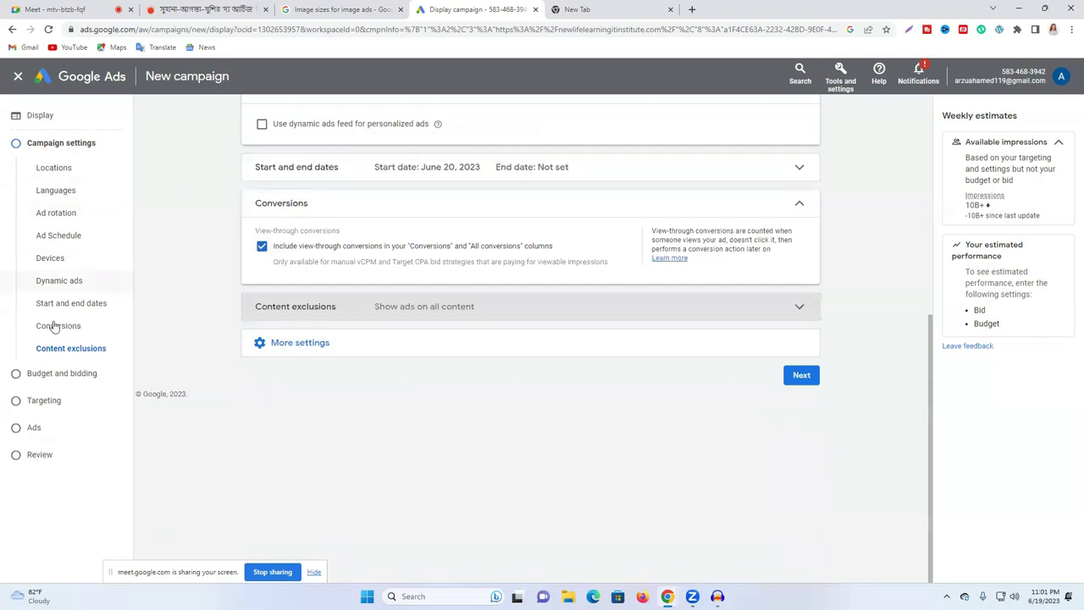
Step: Continue to Budget and bidding and set the campaign's average daily budget to $20.00
left_click(800, 375)
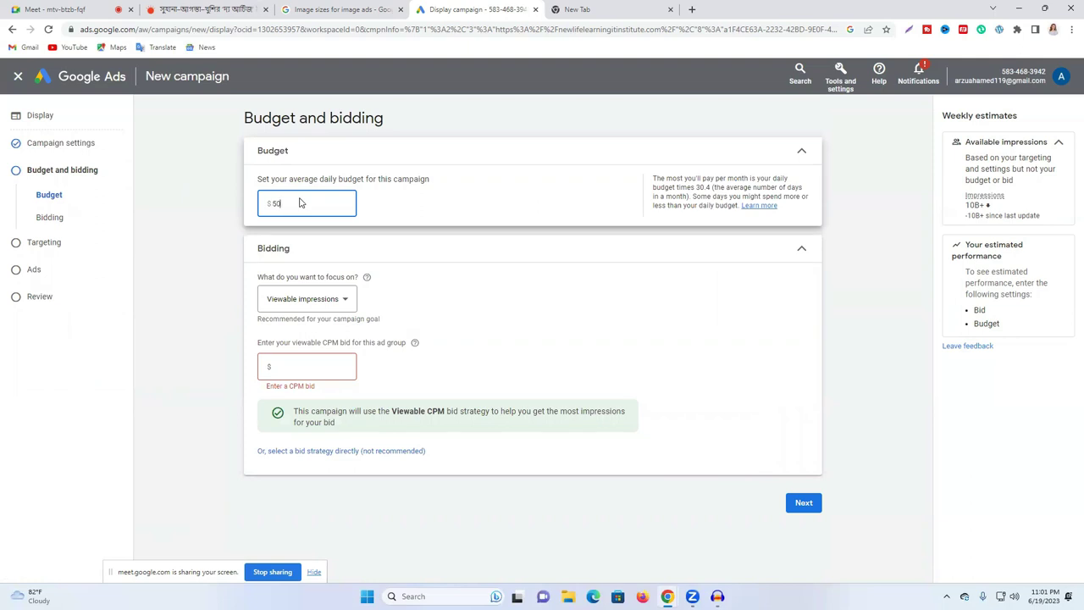
left_click(214, 219)
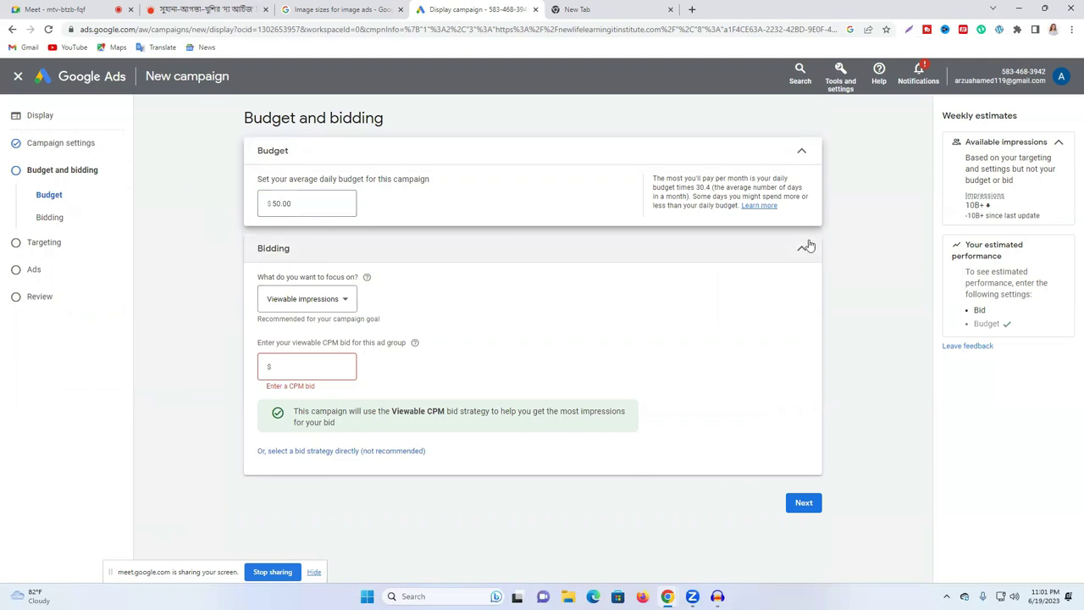
left_click(272, 207)
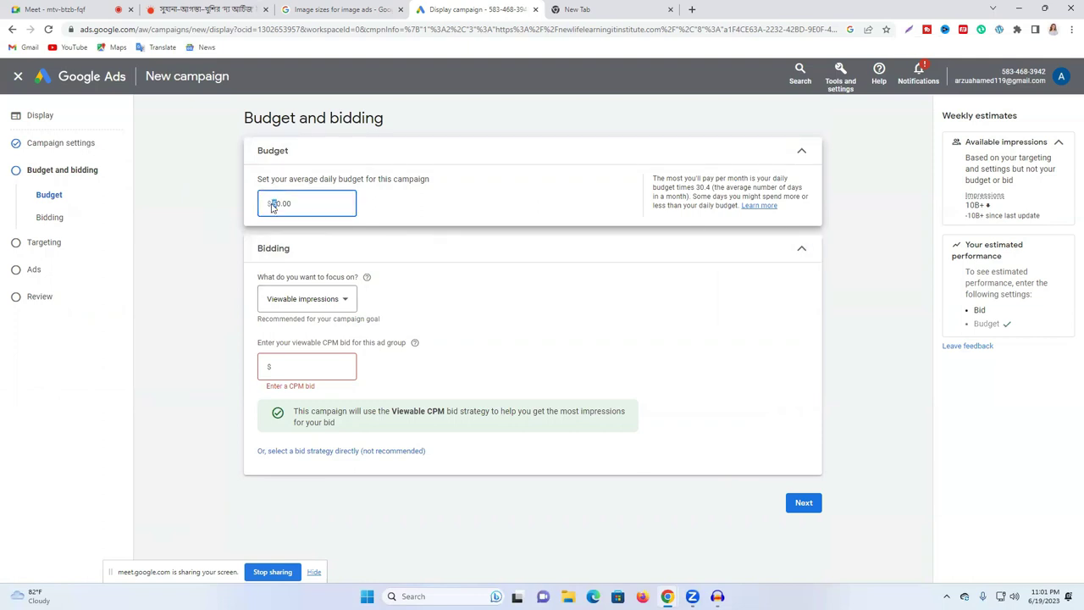
type("2")
left_click(846, 273)
left_click_drag(271, 203, 276, 204)
left_click(852, 263)
Step: Try Conversions as the bidding focus and return the selection to Viewable impressions
left_click(295, 303)
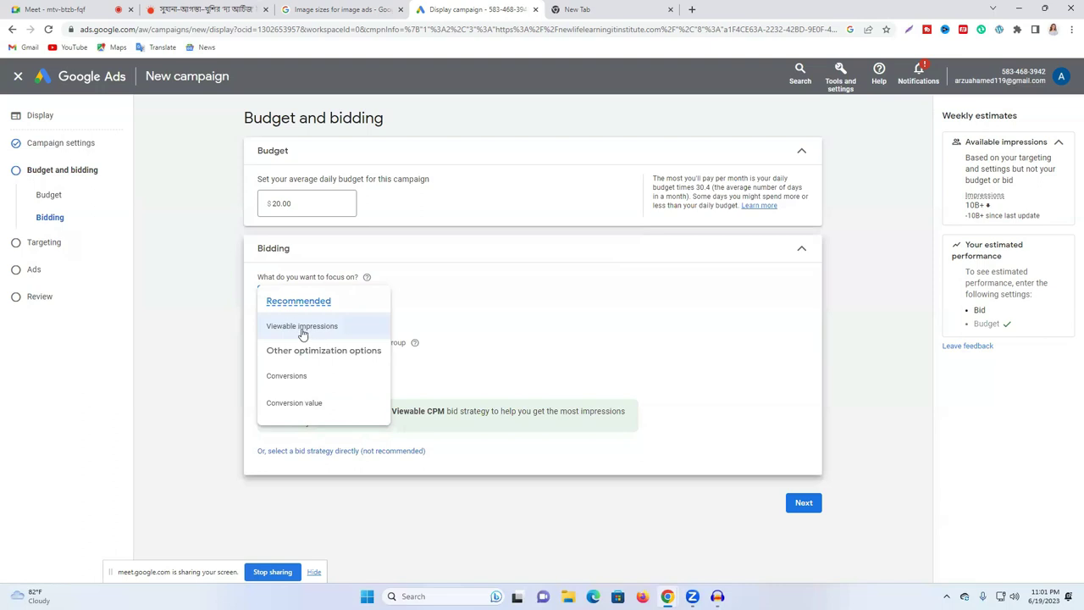
left_click(303, 330)
left_click(307, 362)
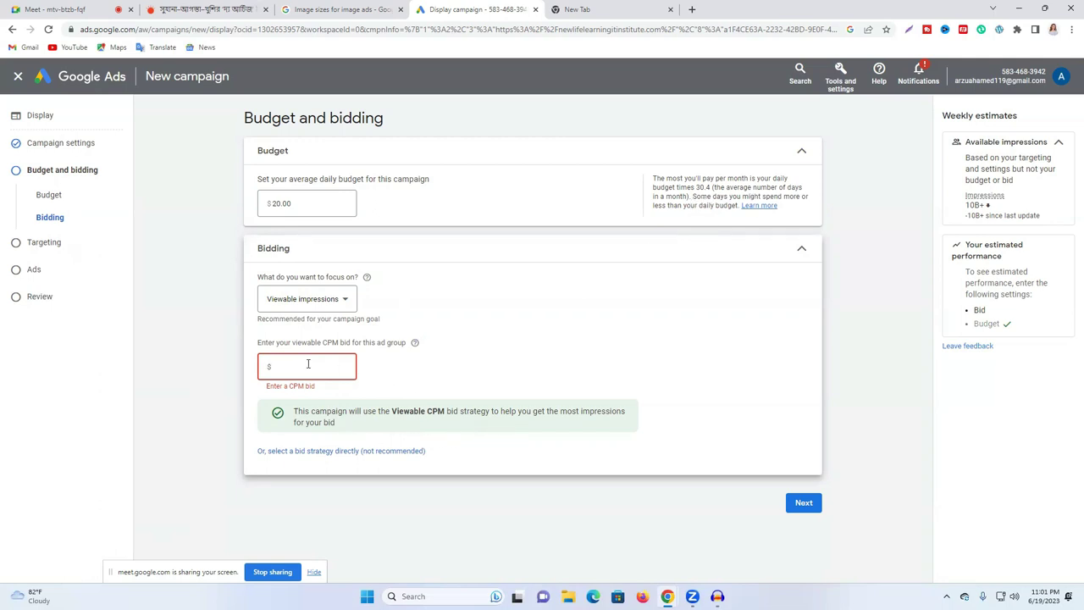
left_click(285, 302)
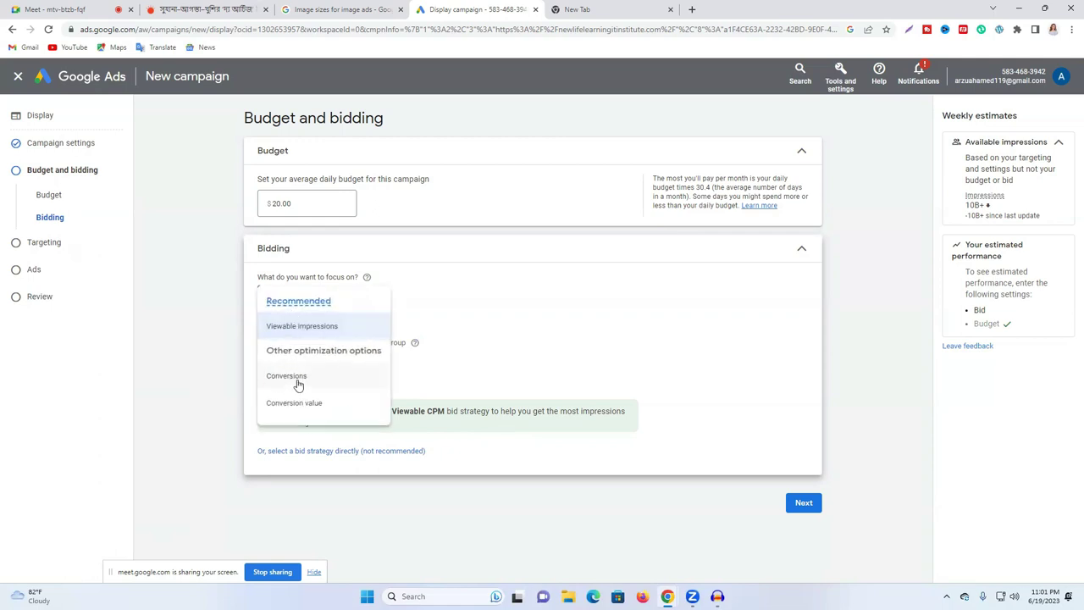
left_click(288, 377)
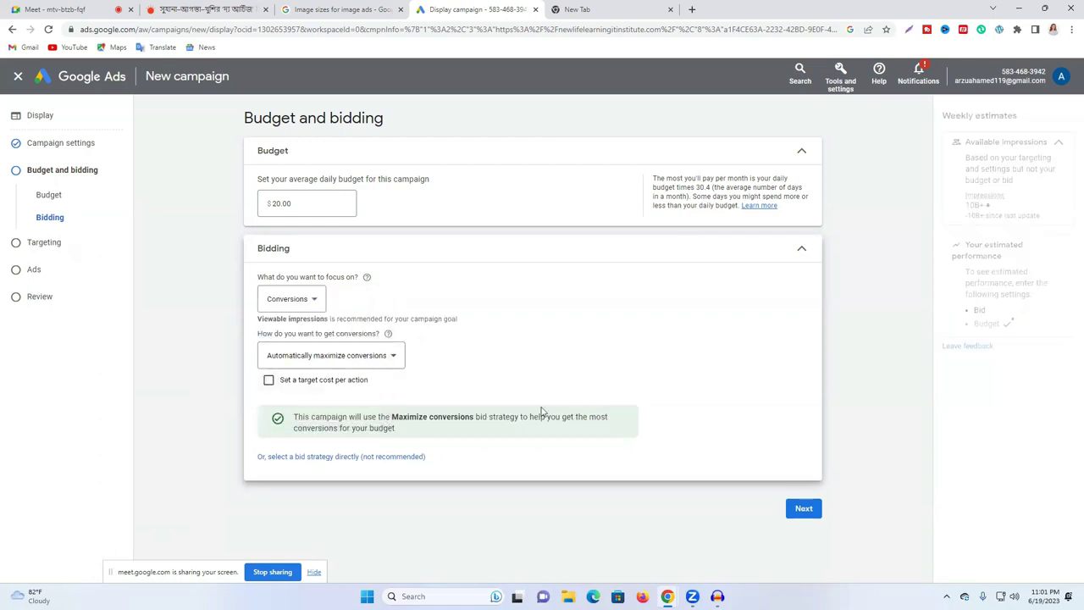
left_click(288, 299)
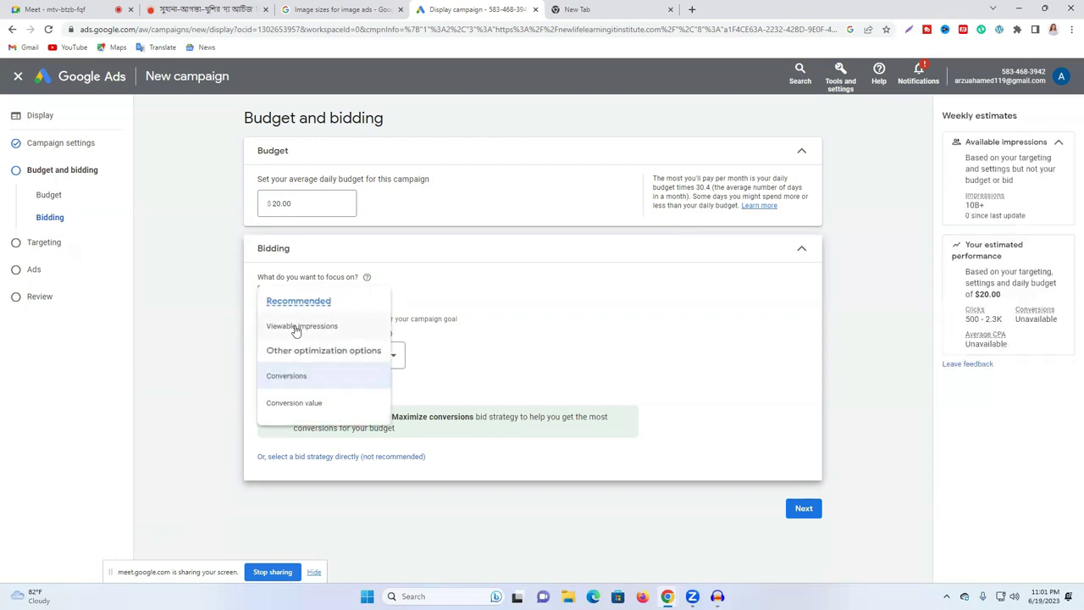
left_click(295, 327)
Step: Set the ad group's viewable CPM bid to $0.20
left_click(303, 367)
type("0")
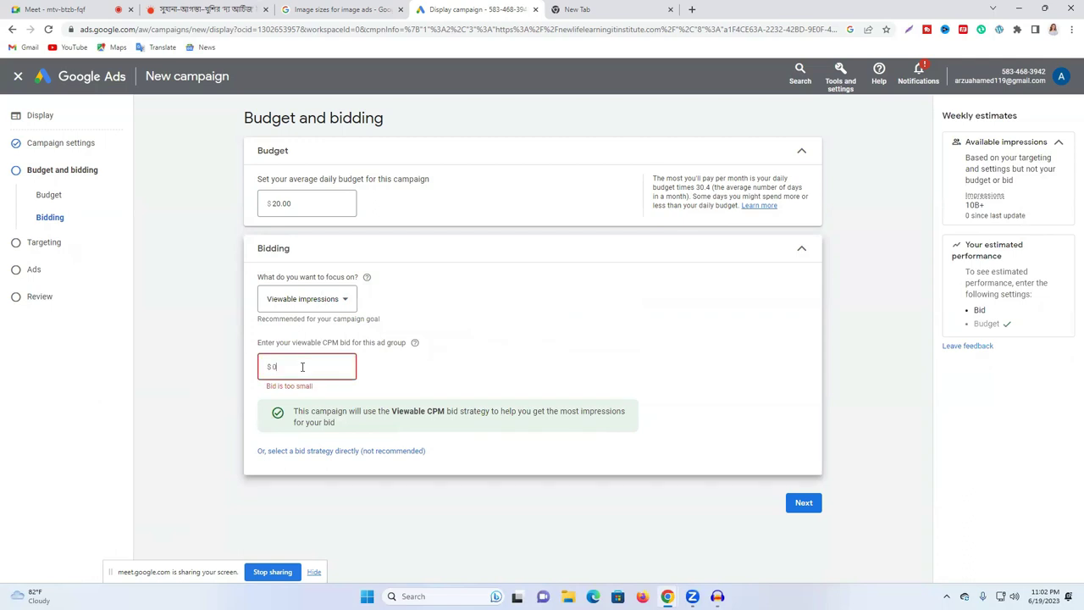
type("20")
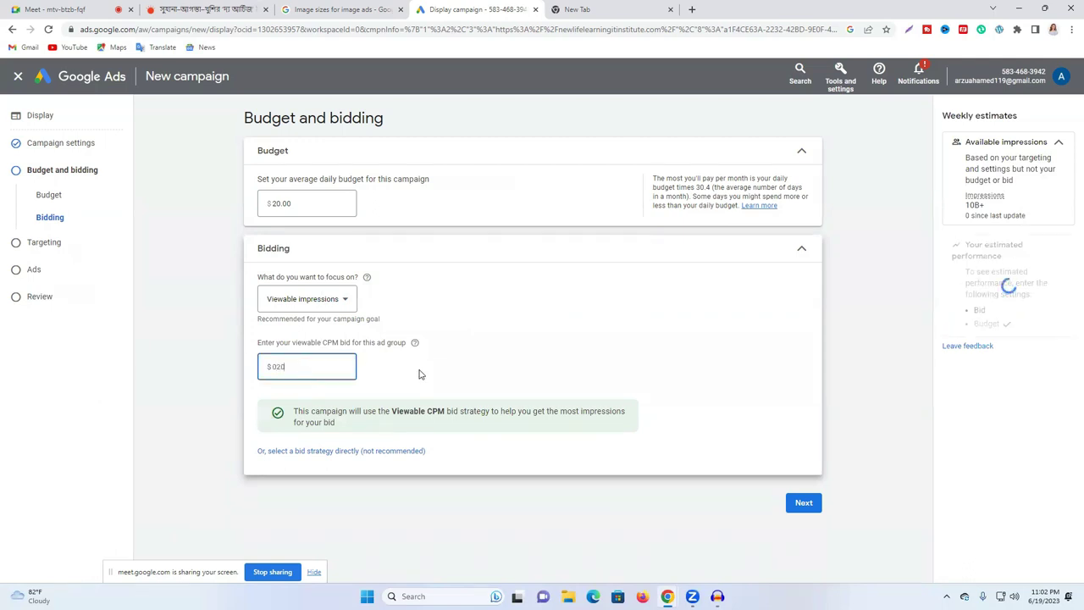
left_click(432, 372)
left_click(272, 366)
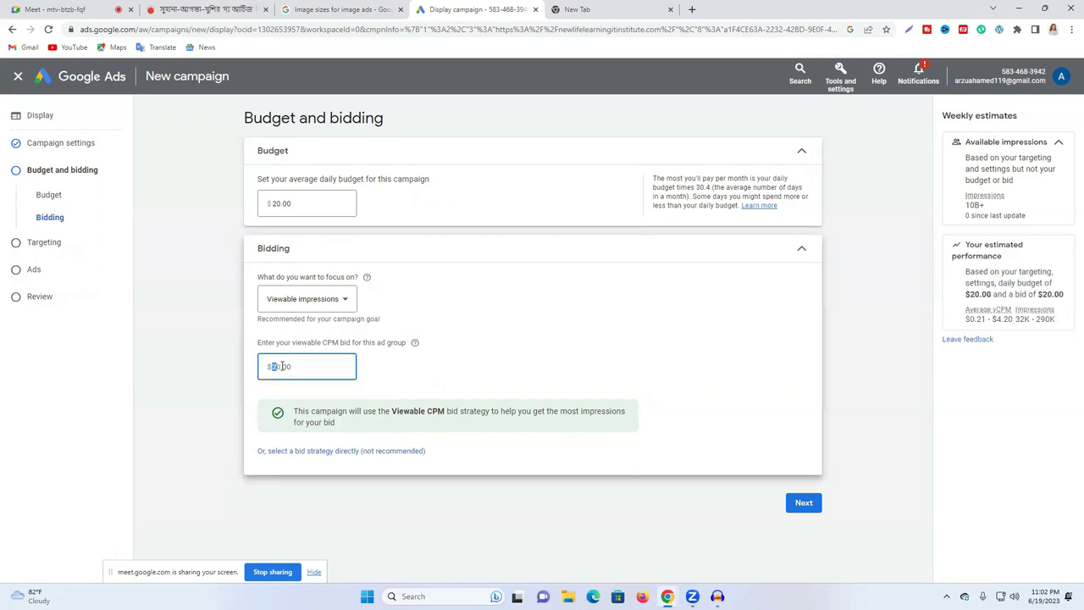
key("ctrl+a")
key("BackSpace")
type("0")
left_click(405, 369)
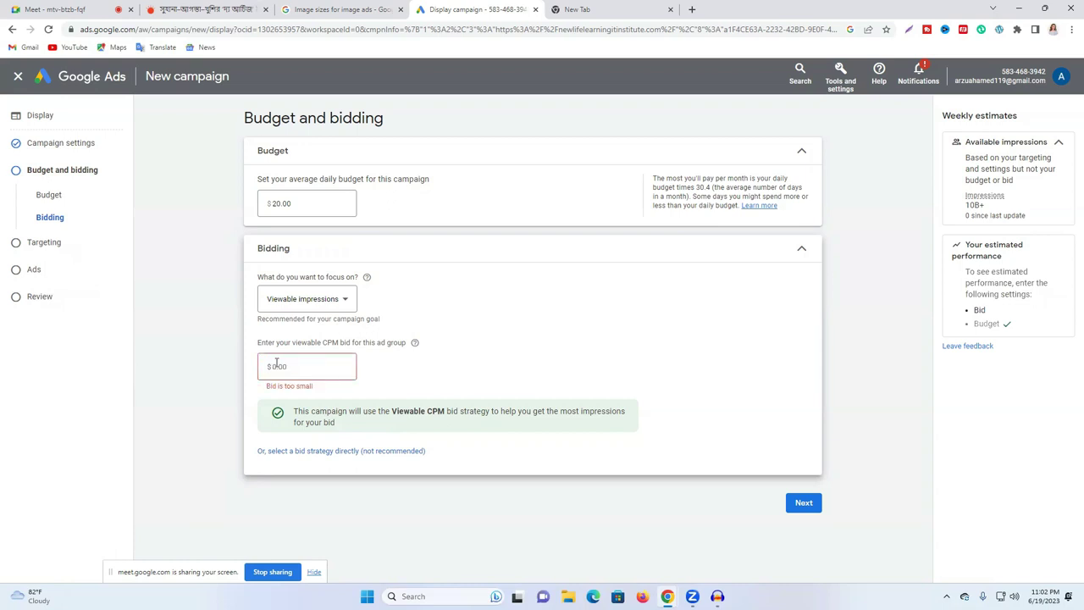
left_click(282, 365)
type("2")
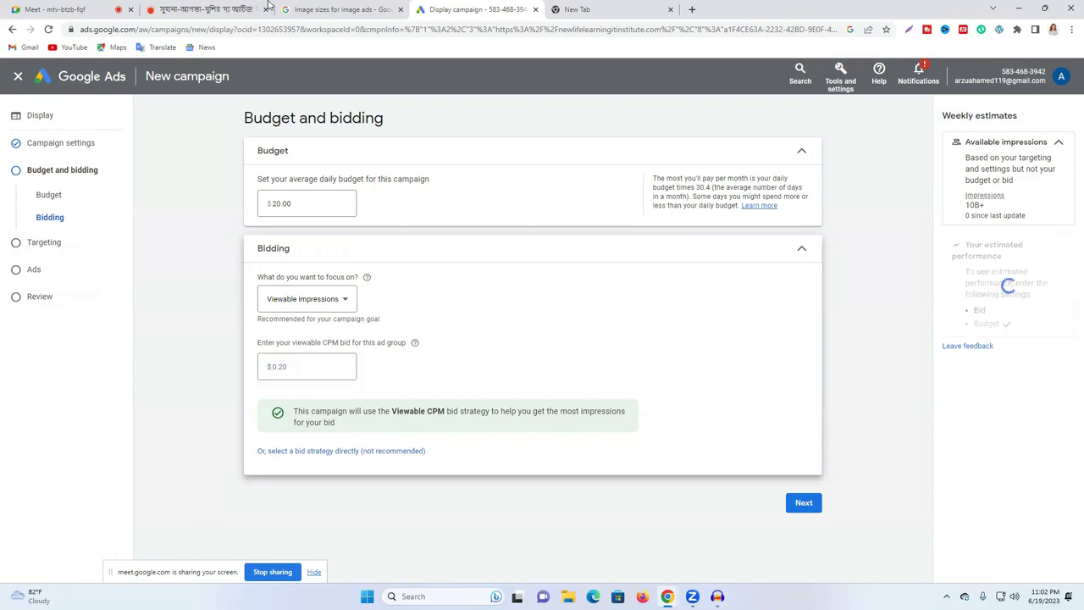
Step: Handle the new join request in the Google Meet call and switch back to Google Ads
left_click(1027, 531)
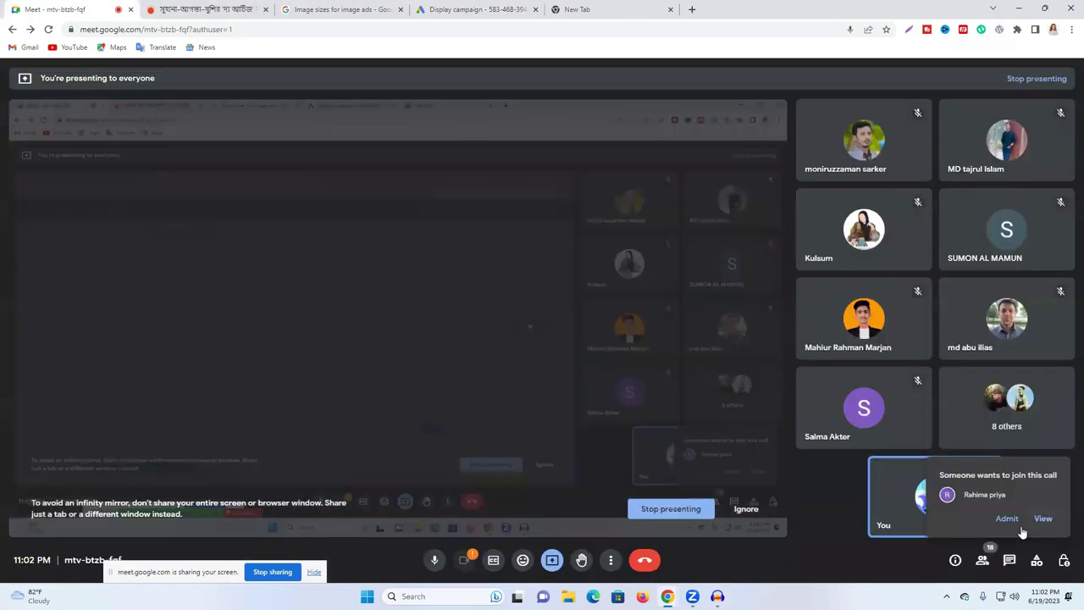
left_click(474, 9)
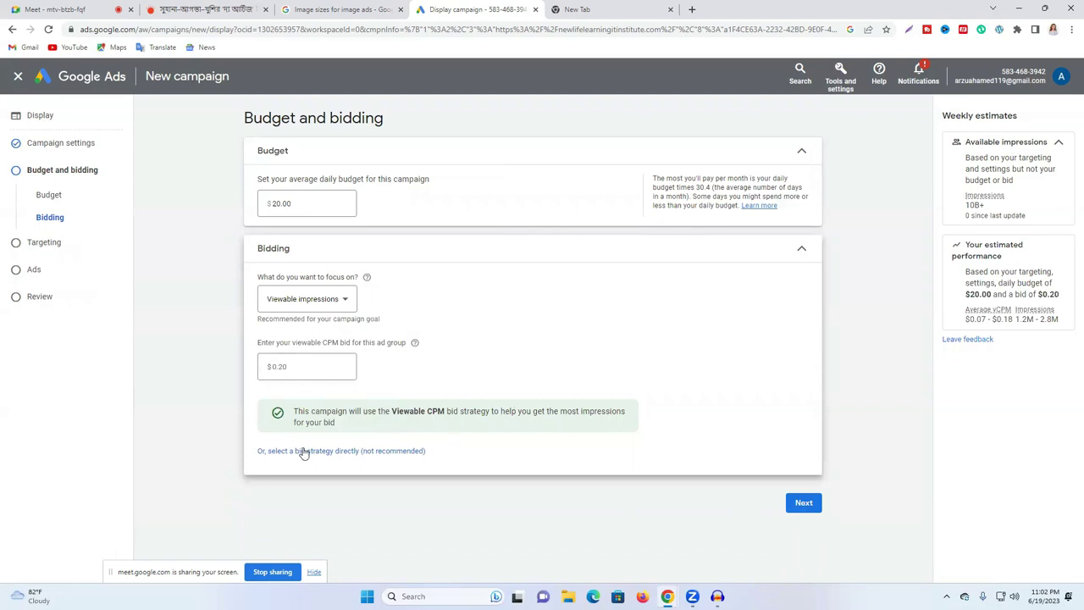
Step: Switch to selecting a bid strategy directly, try Maximize clicks and settle on Manual CPC
left_click(271, 451)
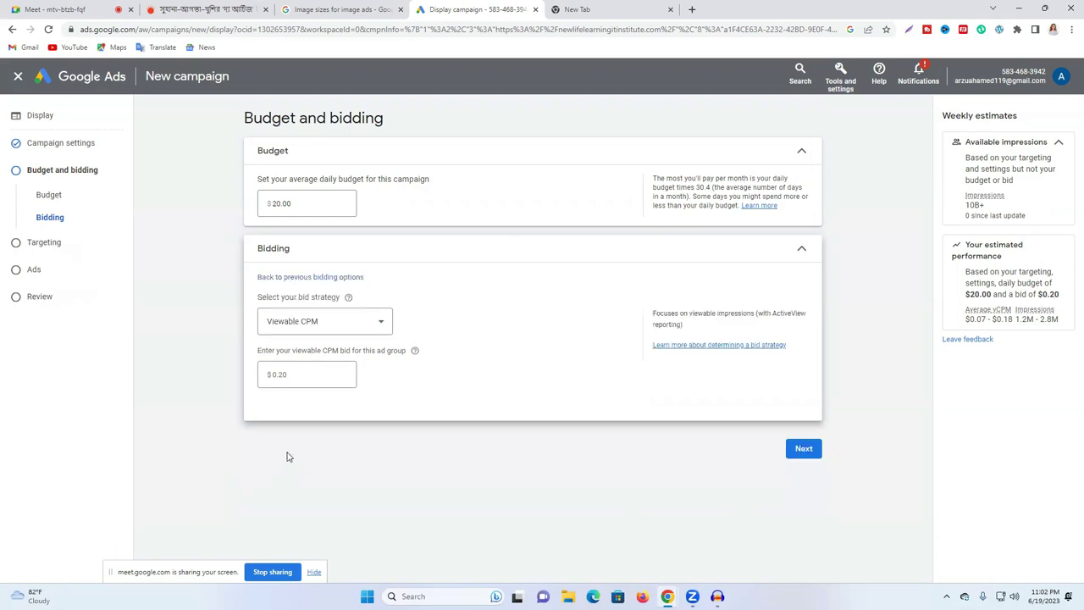
left_click(306, 330)
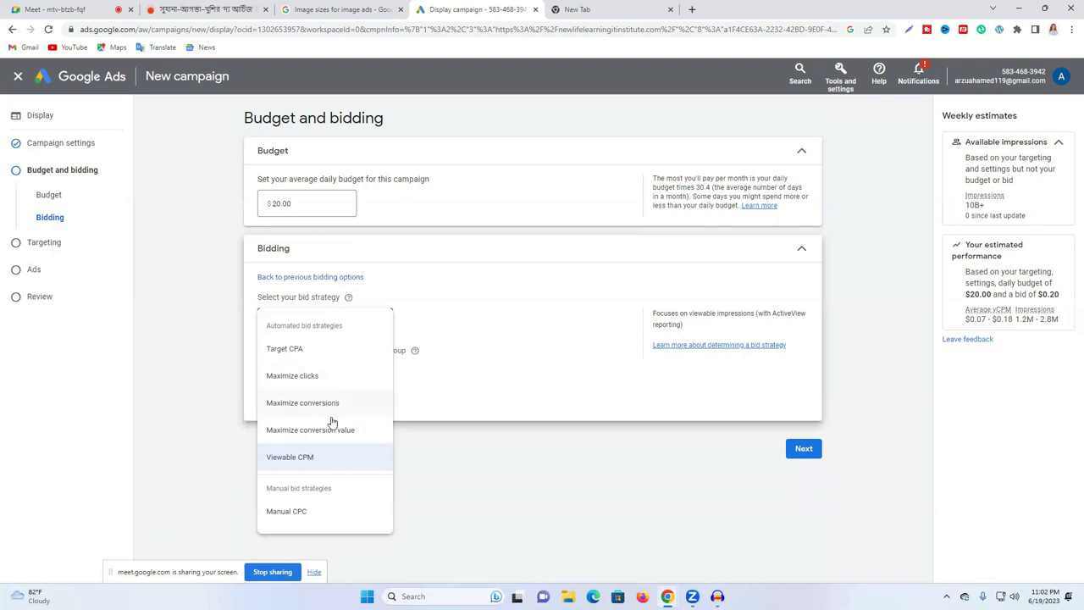
mouse_move(302, 381)
left_click(301, 377)
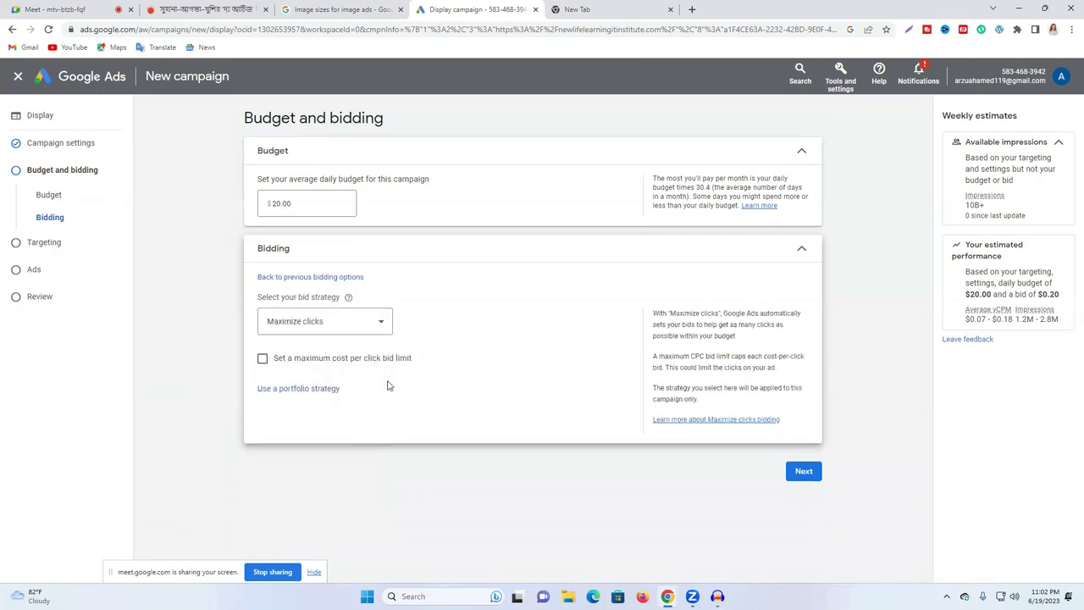
left_click(314, 322)
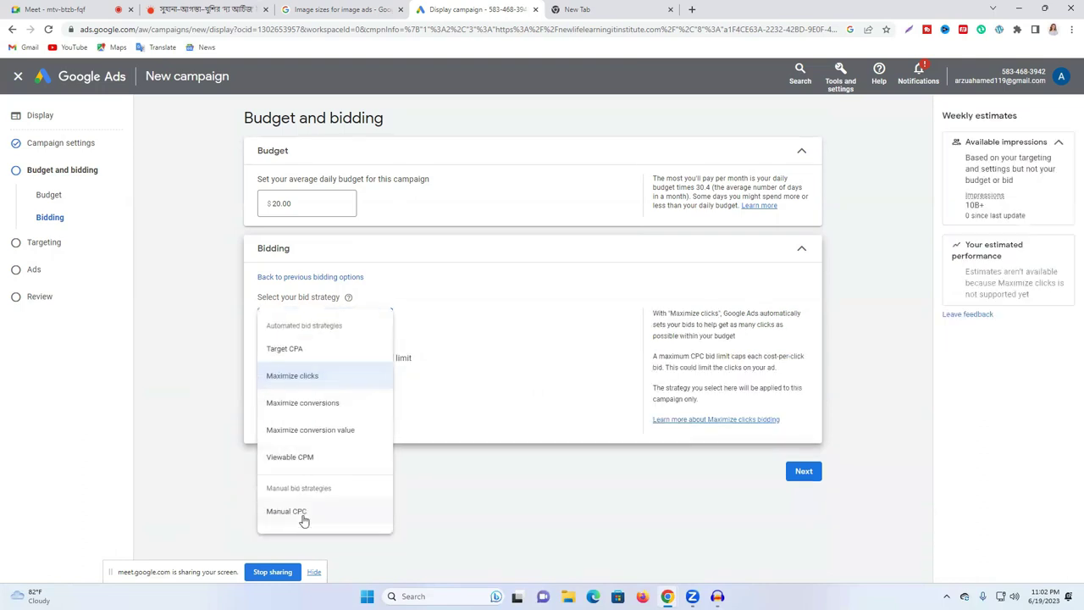
left_click(303, 512)
left_click(291, 395)
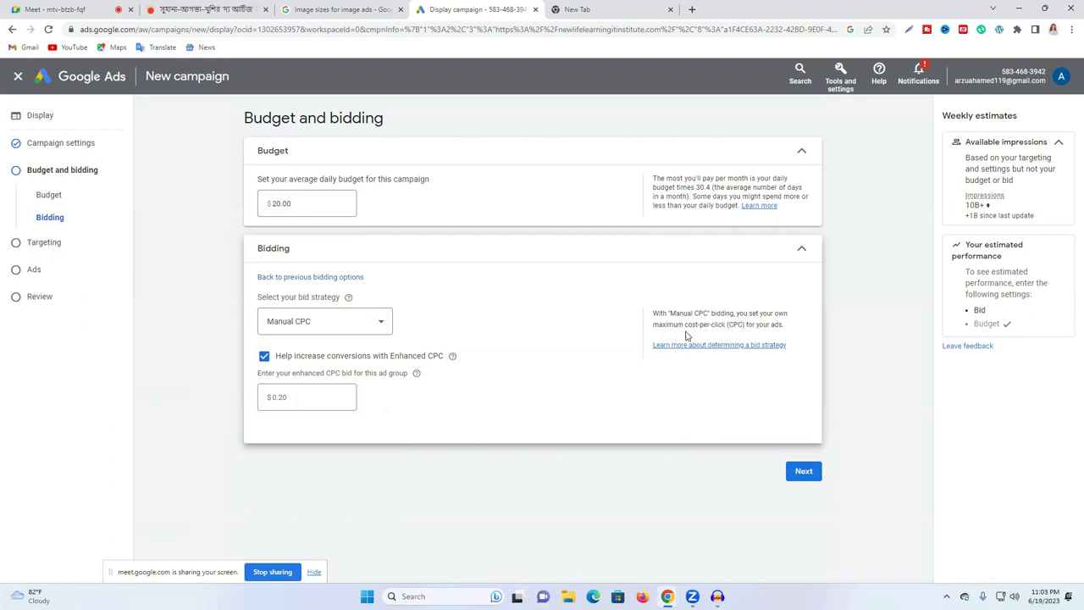
Step: Try an enhanced CPC bid of $0.10 for the ad group
left_click(281, 400)
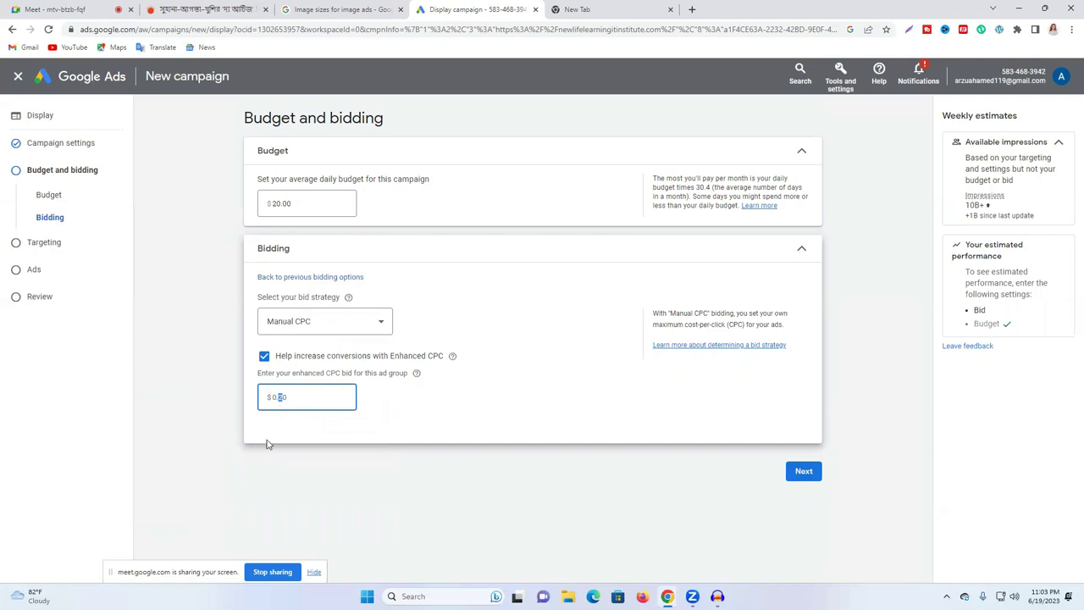
left_click(334, 324)
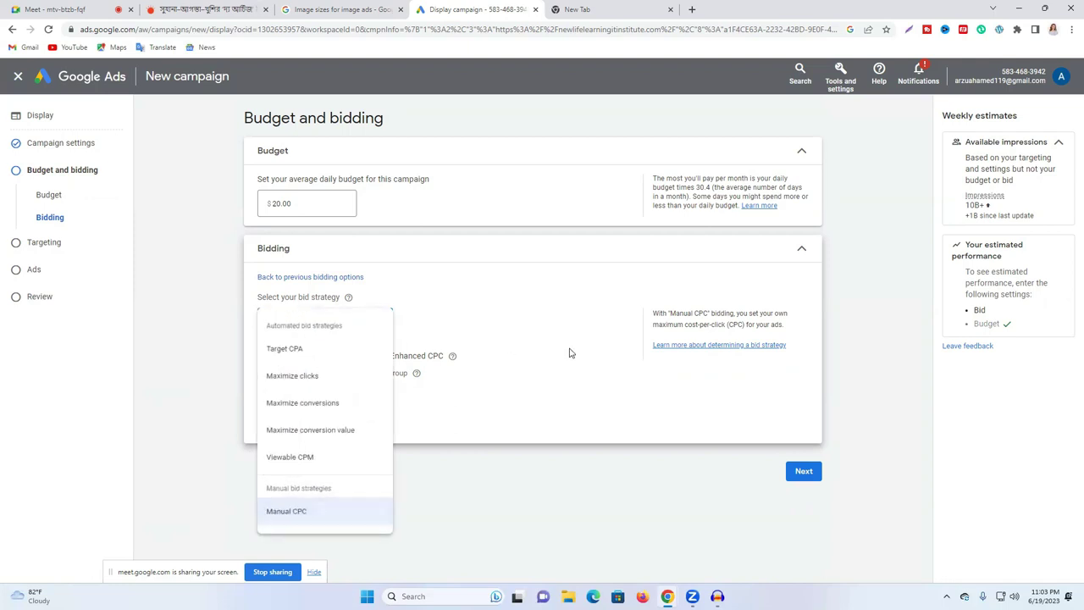
left_click(523, 365)
left_click(282, 397)
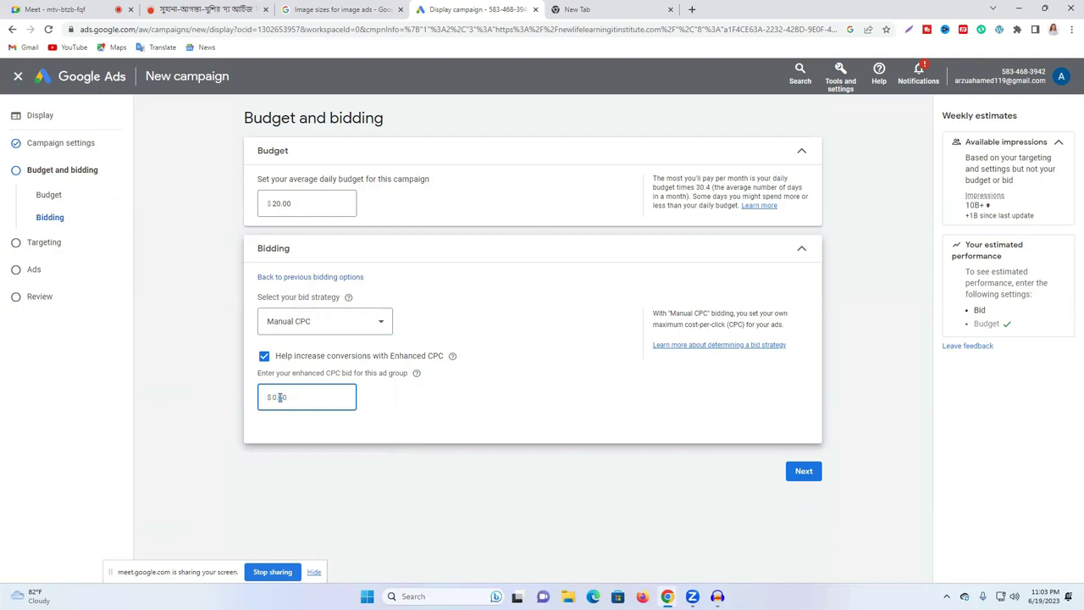
type("1")
left_click(335, 461)
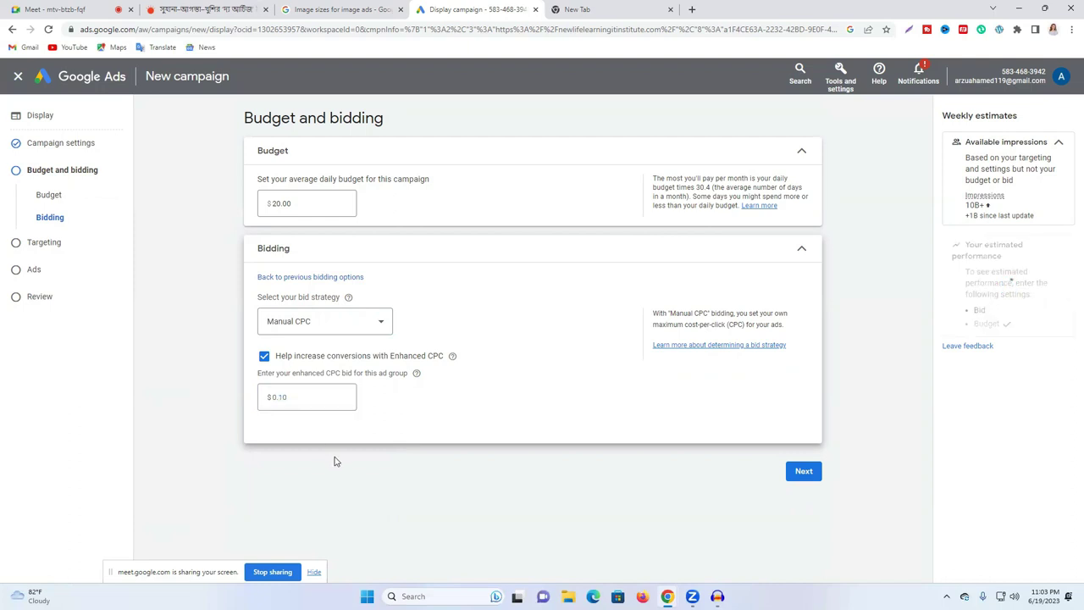
Step: Set the ad group's enhanced CPC bid to $0.05
left_click(284, 396)
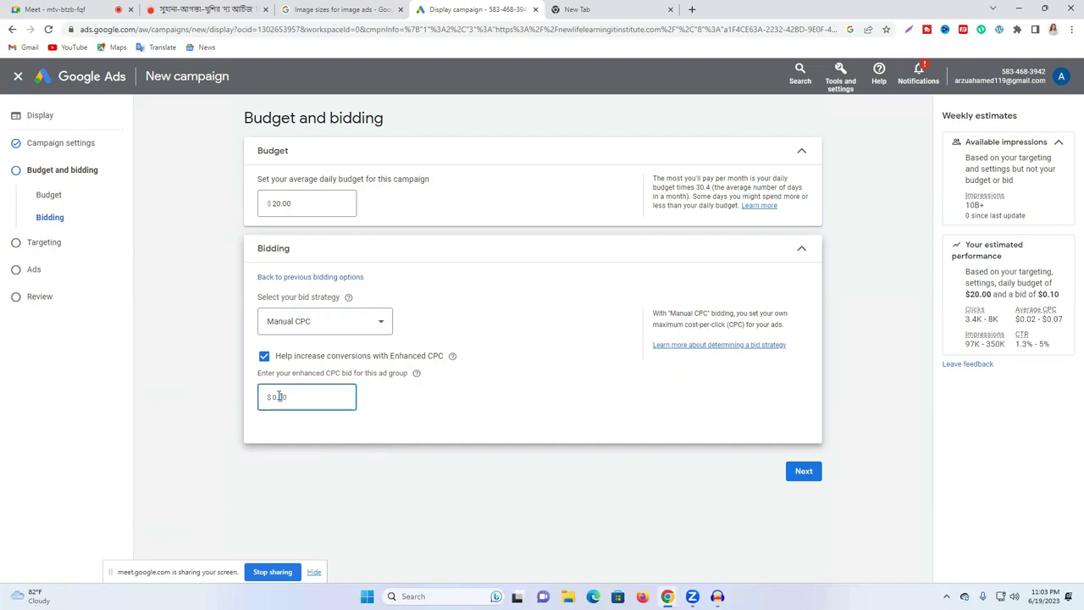
type("0")
left_click(360, 426)
left_click(284, 397)
key("BackSpace")
type("5")
left_click(438, 413)
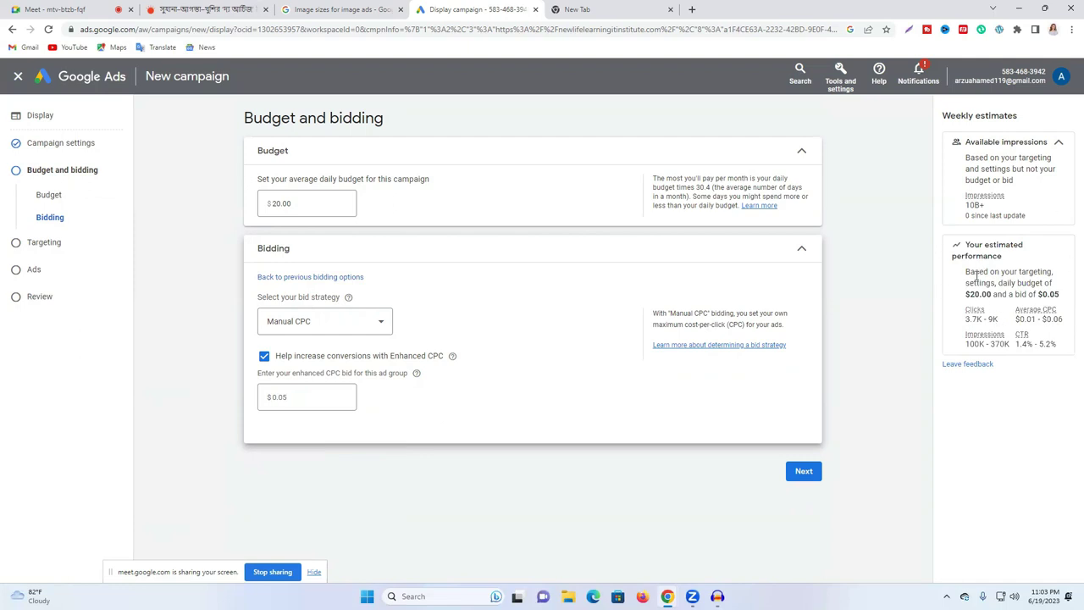
Step: Continue to Targeting, show the available targeting options and proceed to ad creation without adding any
left_click(803, 478)
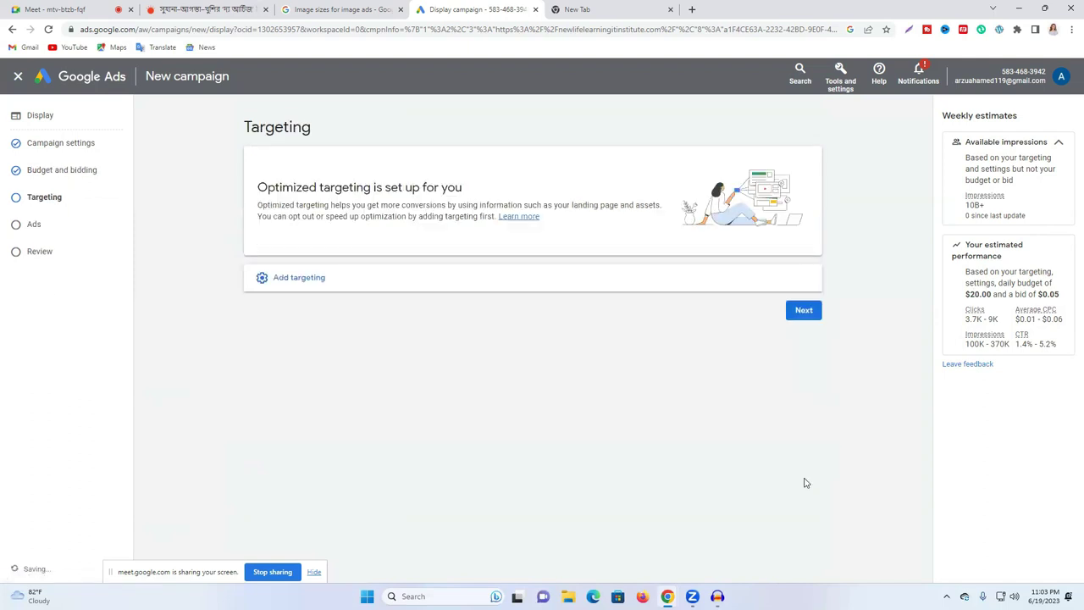
left_click(276, 283)
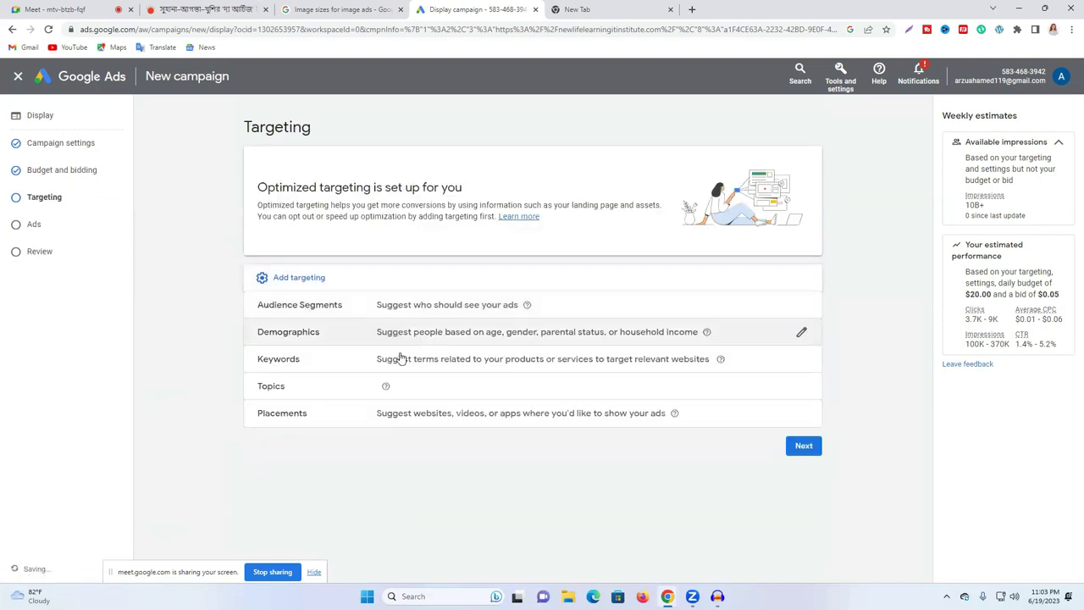
left_click(803, 446)
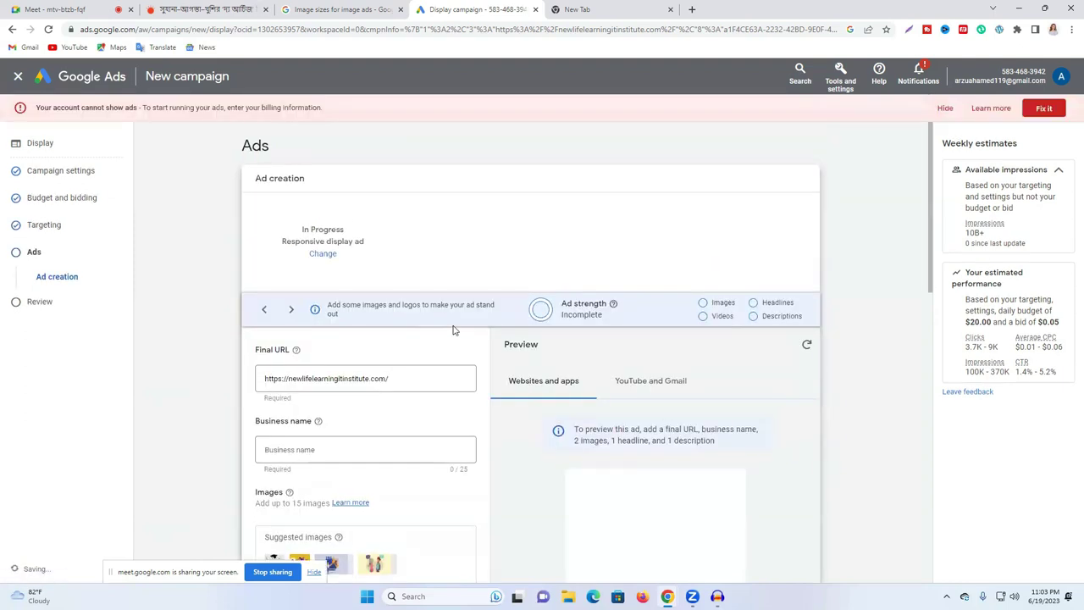
Step: Examine the billing alert and the responsive display ad form from the final URL through the descriptions
left_click_drag(61, 104, 460, 119)
left_click(438, 138)
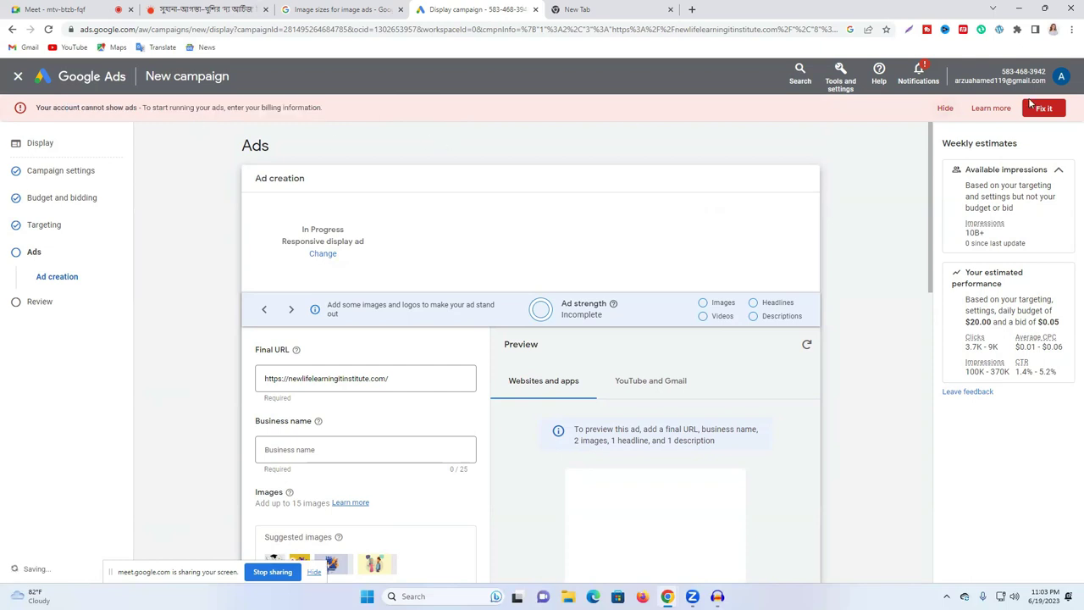
left_click(943, 108)
scroll(576, 279, "down", 1)
scroll(491, 285, "down", 1)
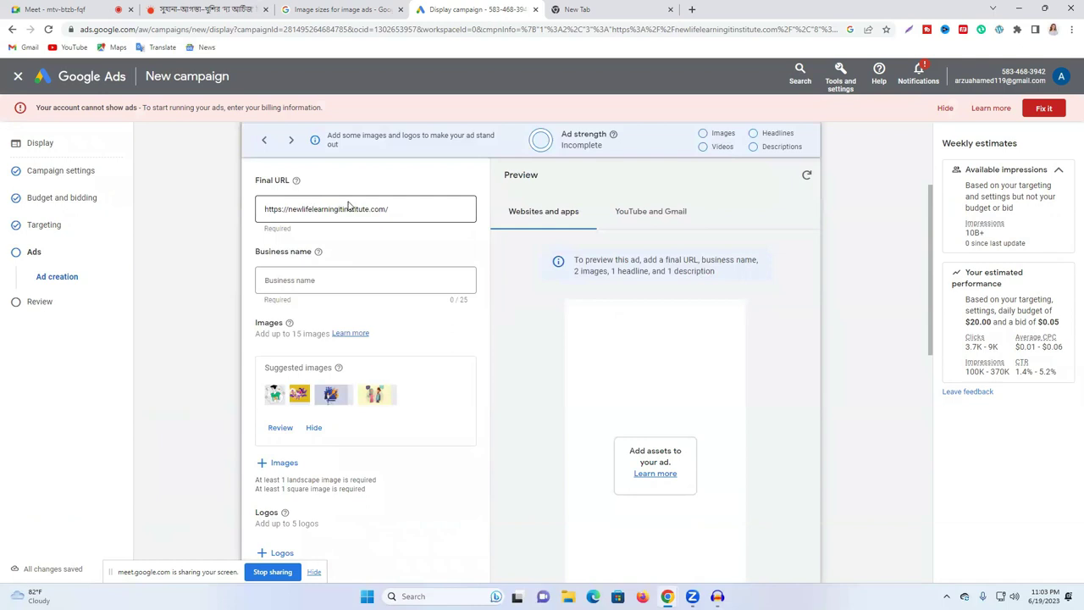
left_click_drag(426, 211, 261, 220)
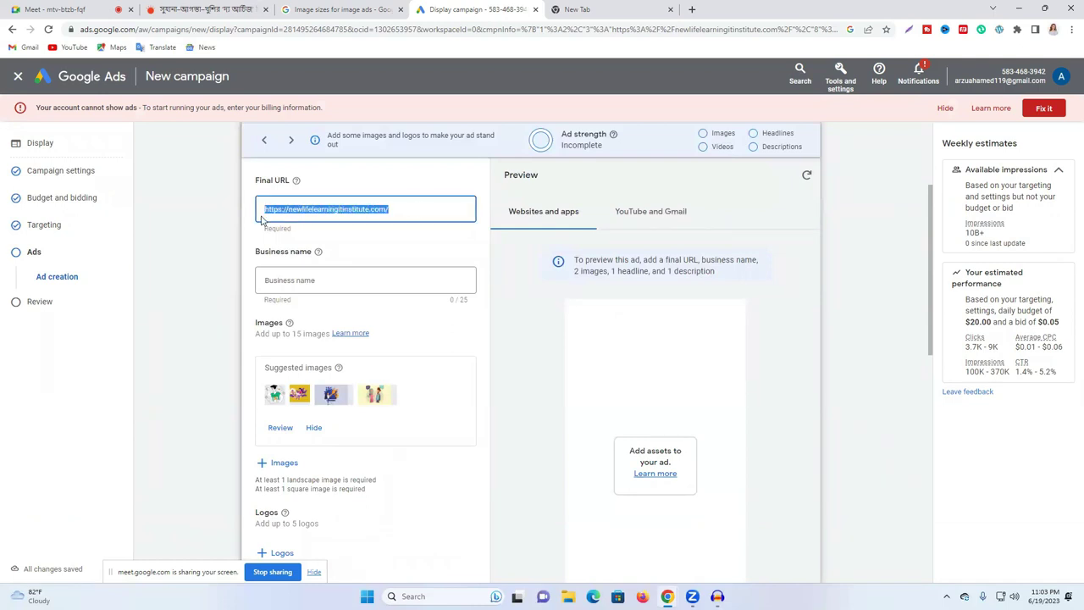
left_click(190, 248)
scroll(673, 332, "down", 1)
scroll(673, 331, "up", 2)
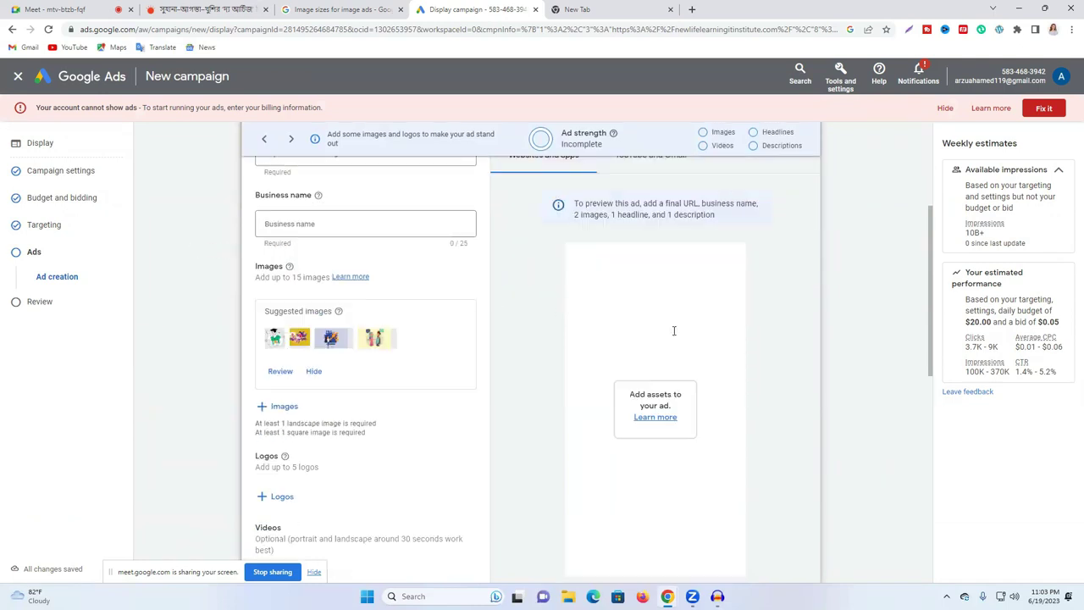
scroll(461, 313, "down", 7)
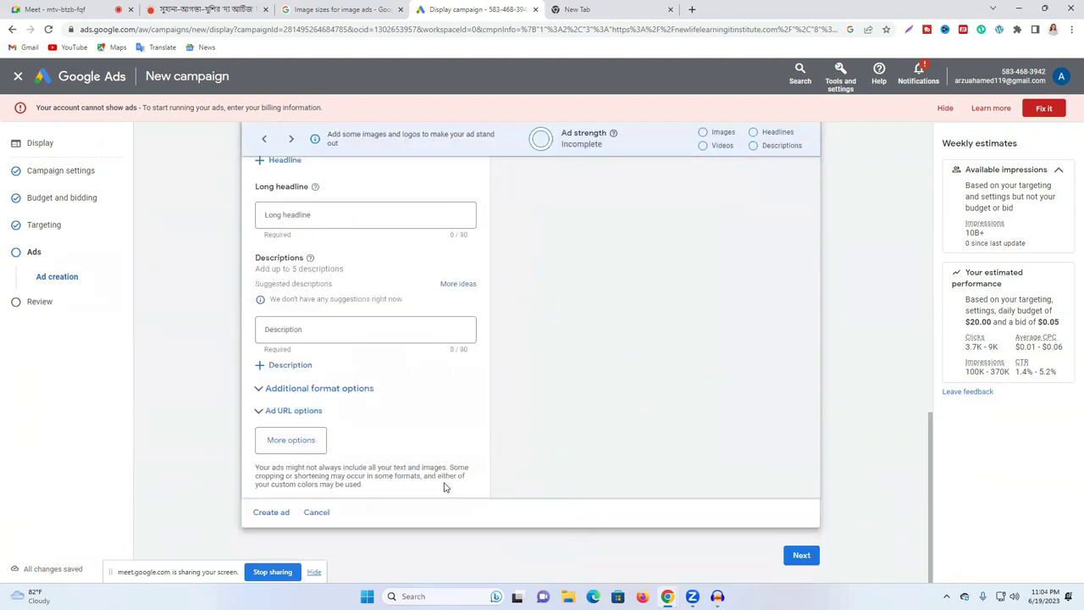
Step: Start a new ad with the Upload display ads option and examine the accepted upload file formats
left_click(273, 512)
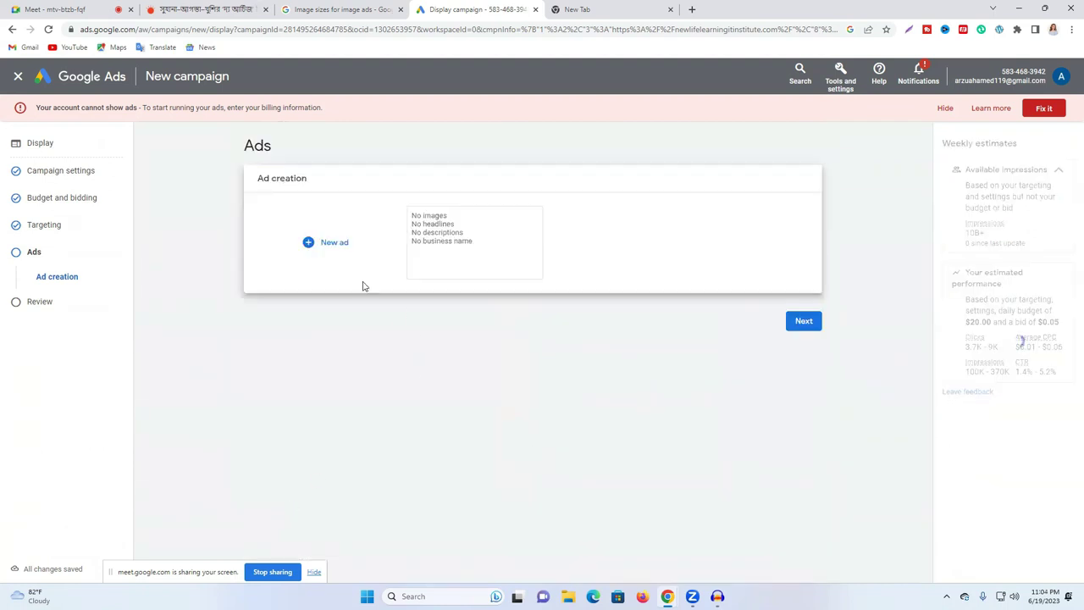
left_click(329, 246)
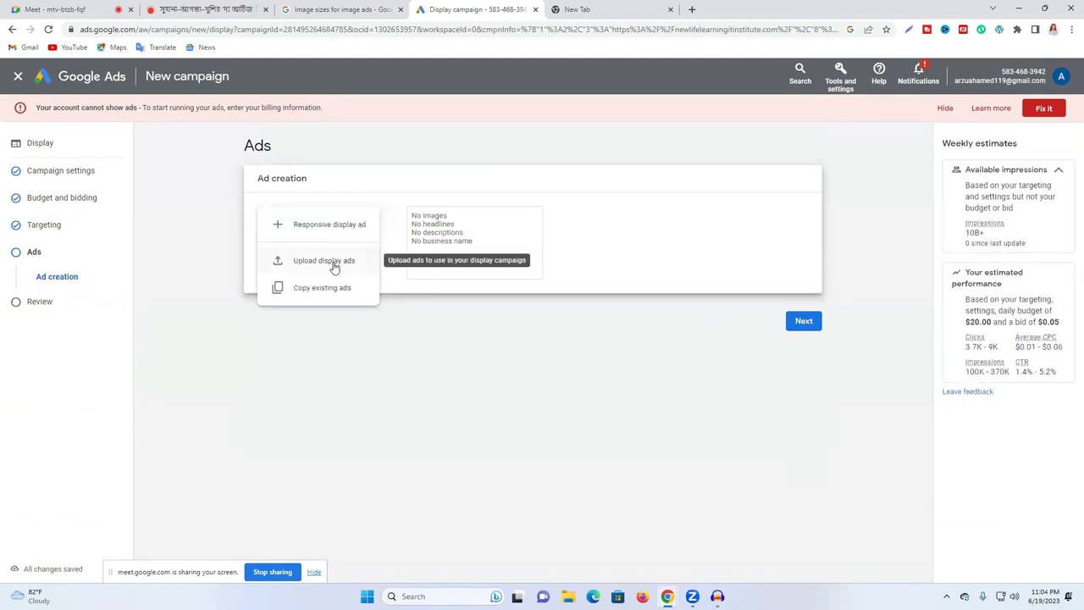
left_click(334, 264)
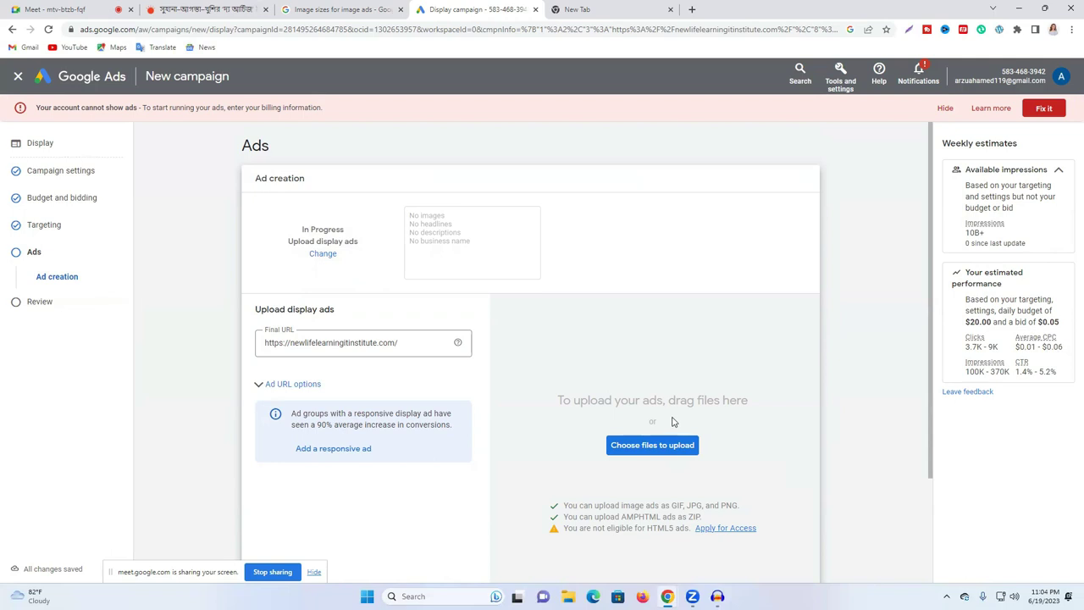
scroll(671, 420, "down", 2)
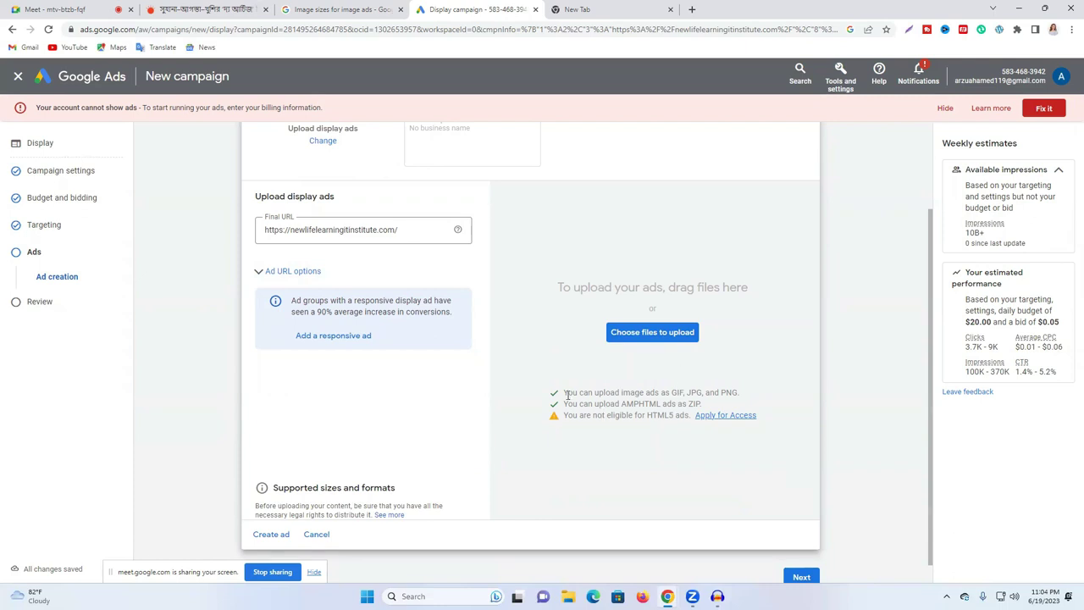
left_click_drag(586, 395, 652, 394)
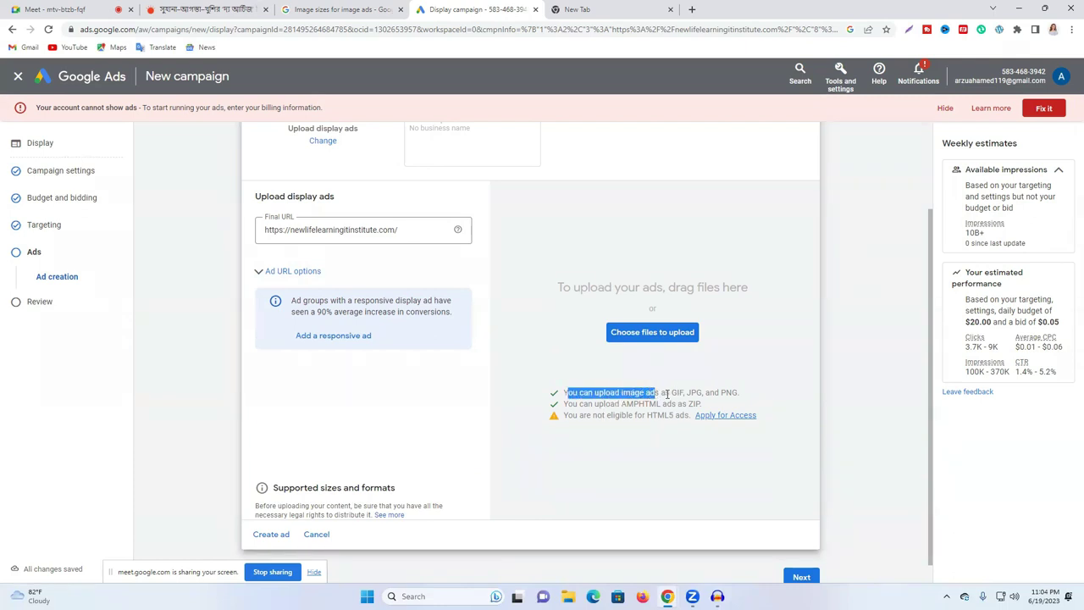
left_click(677, 394)
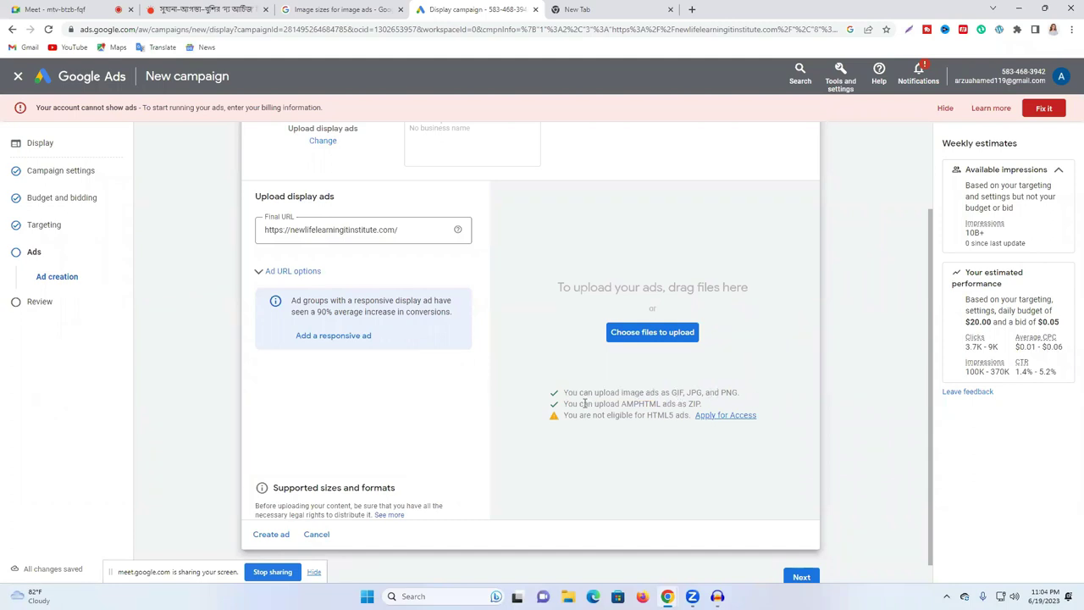
left_click_drag(715, 408, 659, 395)
left_click(591, 443)
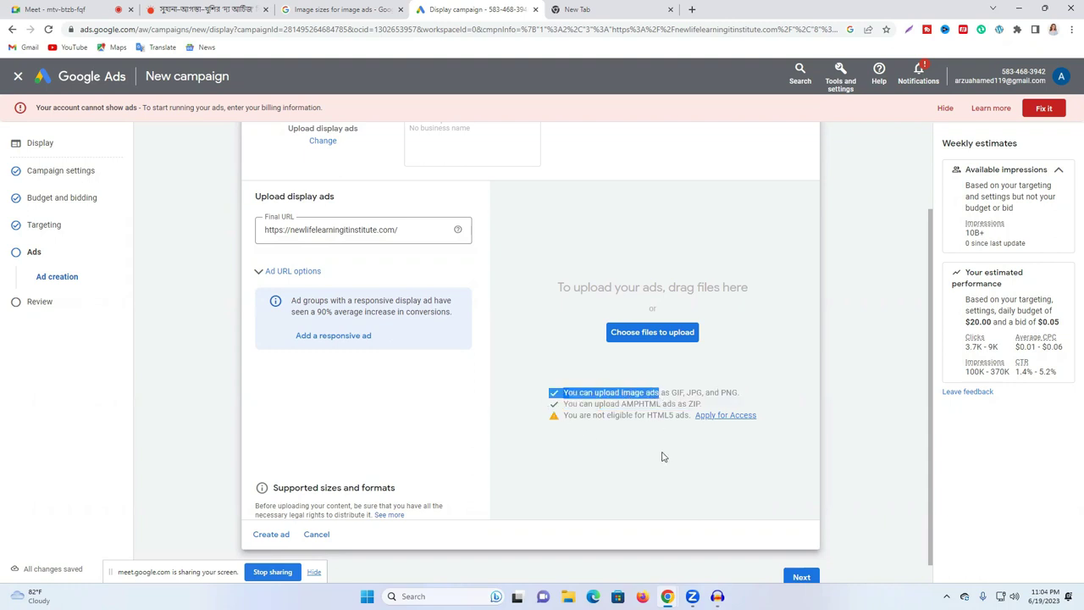
Step: Capture the yellow banner ad on the Prothom Alo page at about 974×87 px with Lightshot and save it as Screenshot (31) in PNG format
left_click(593, 8)
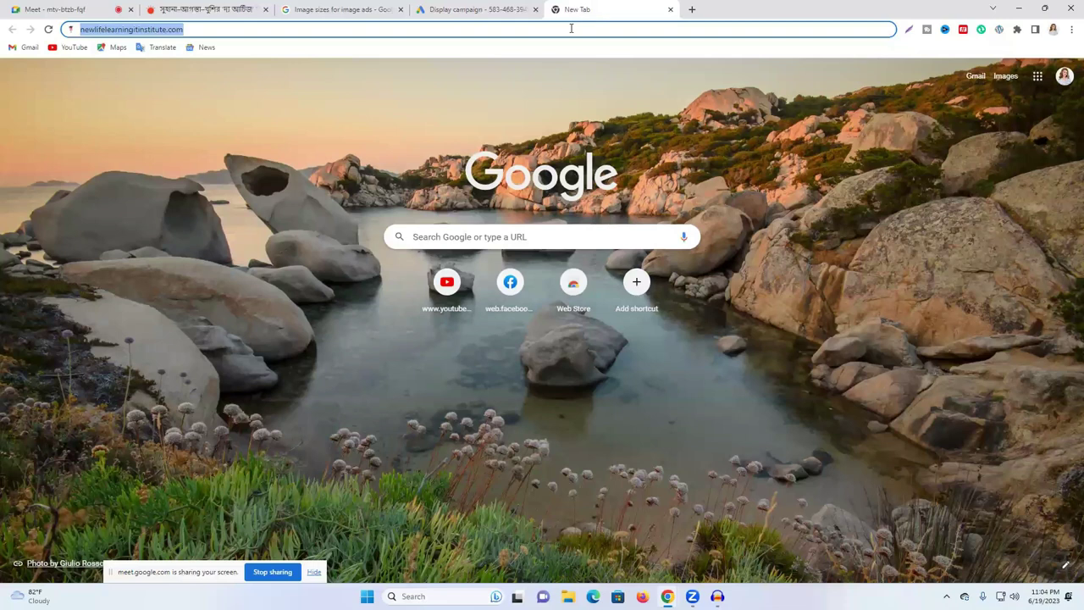
left_click(166, 9)
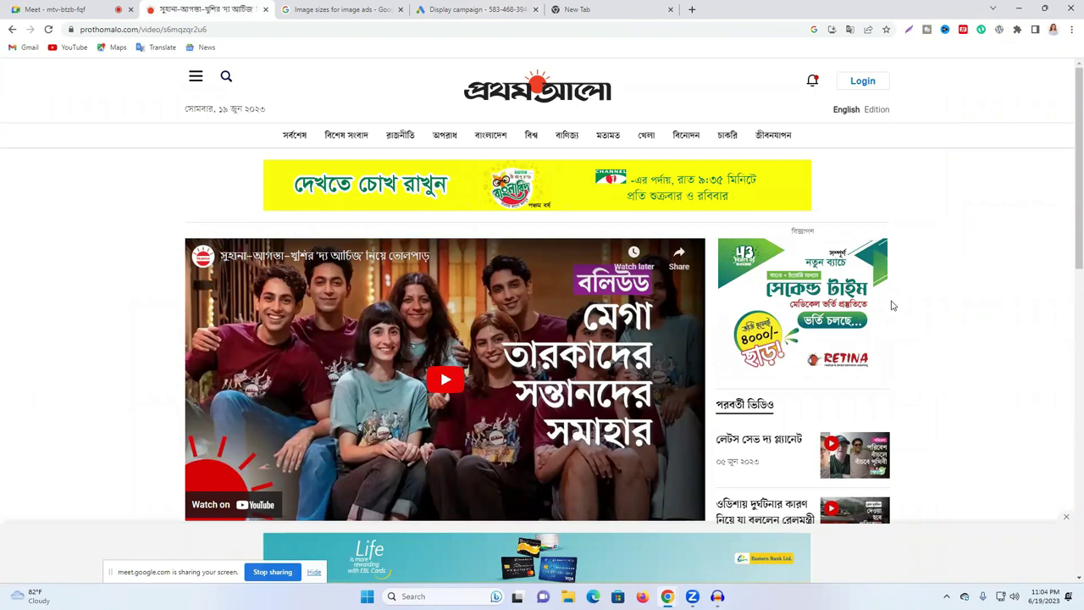
left_click(909, 29)
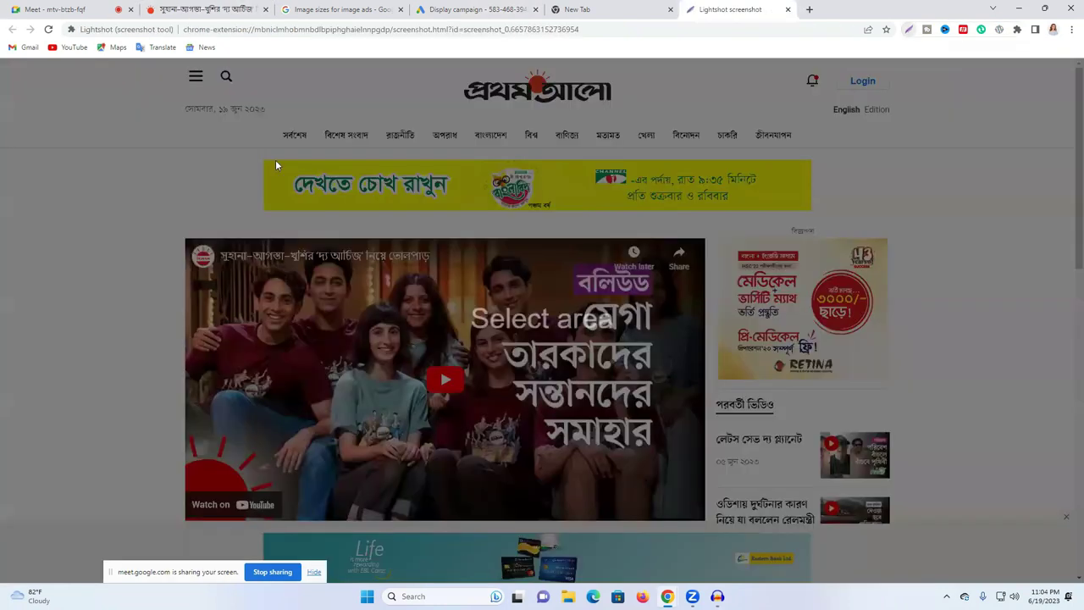
left_click_drag(262, 158, 812, 209)
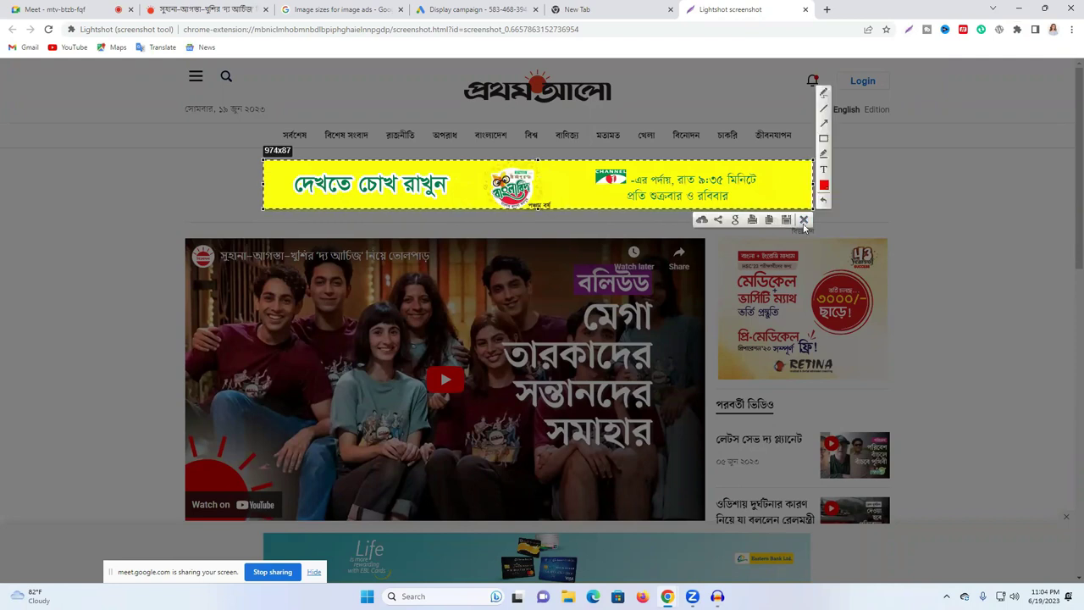
left_click(786, 220)
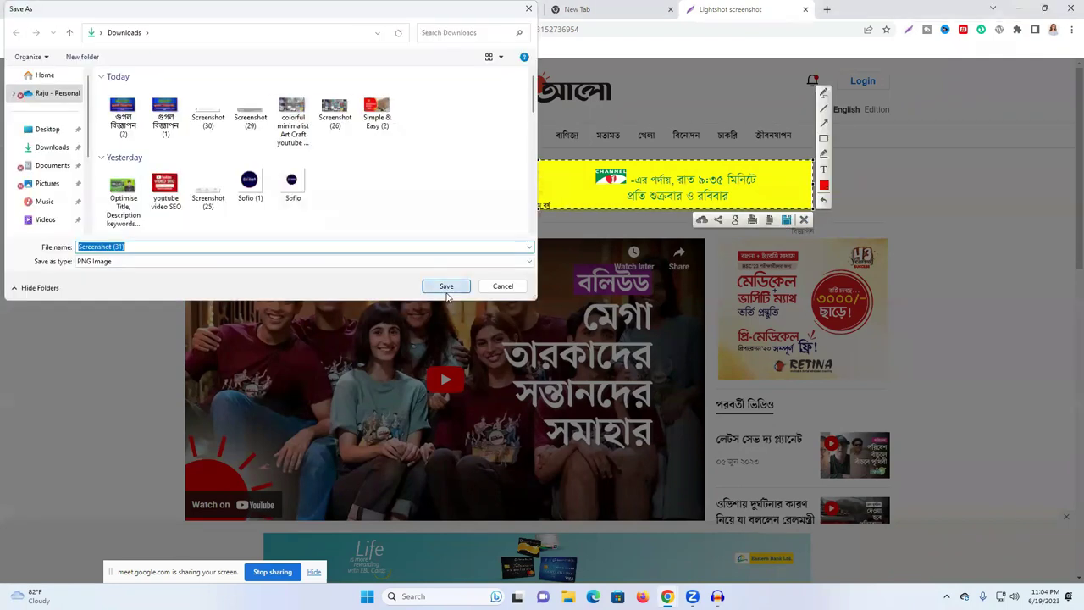
left_click(447, 288)
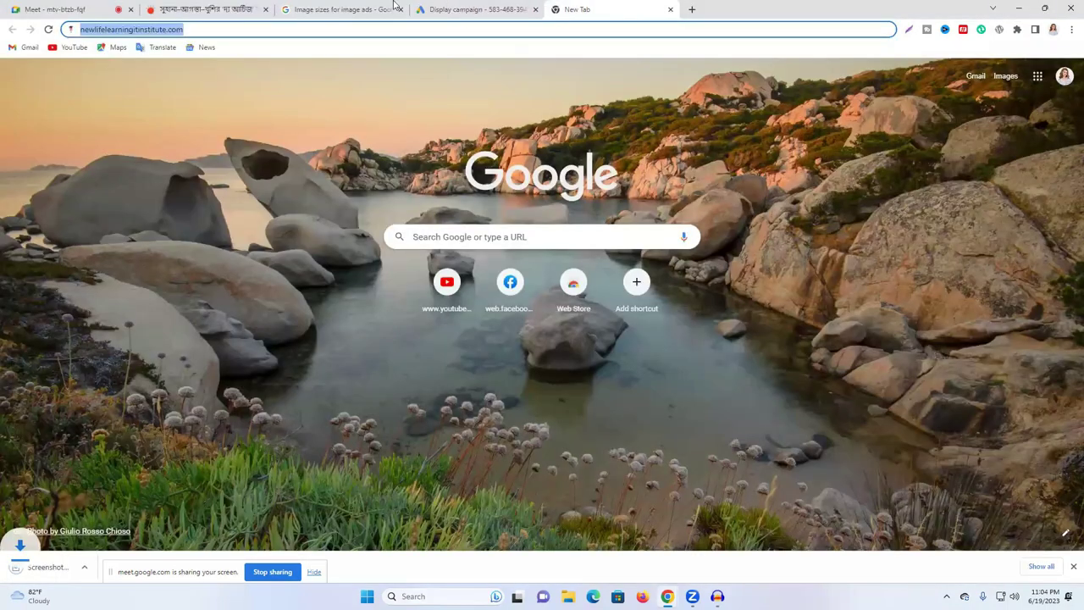
Step: Return to the Prothom Alo page, capture the square Retina ad beside the video with Lightshot and save the image
key("ctrl+shift+Tab")
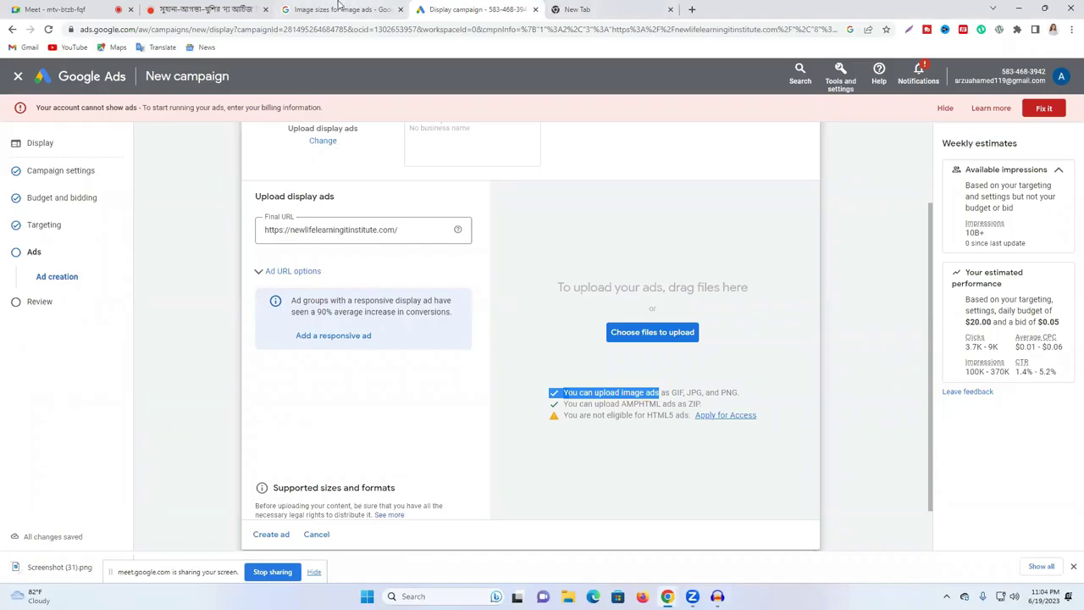
left_click(338, 8)
left_click(211, 8)
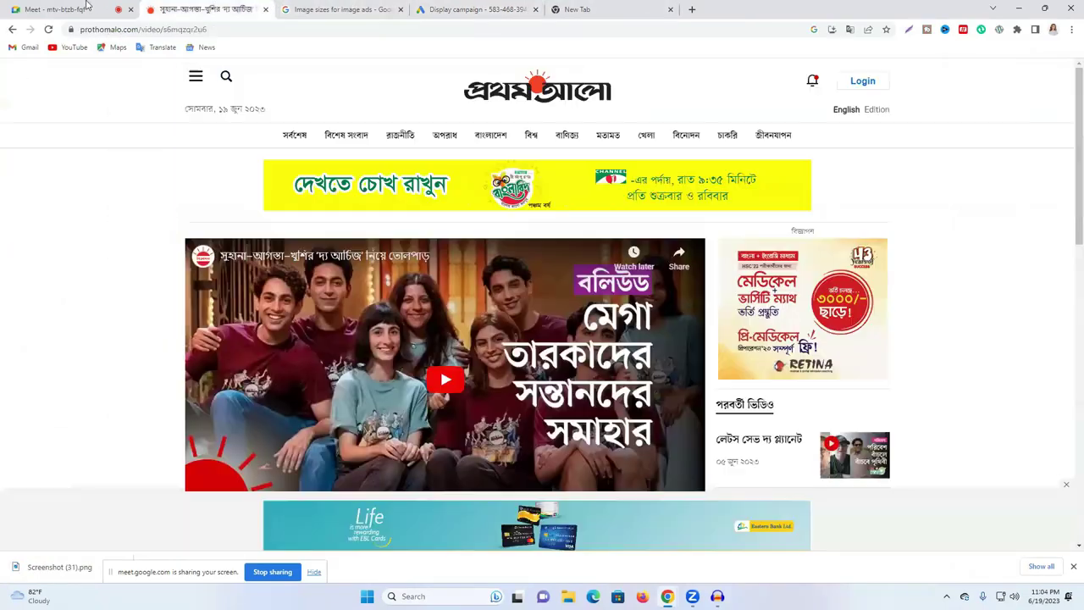
left_click(907, 30)
left_click_drag(717, 239, 885, 388)
left_click(857, 399)
left_click(445, 286)
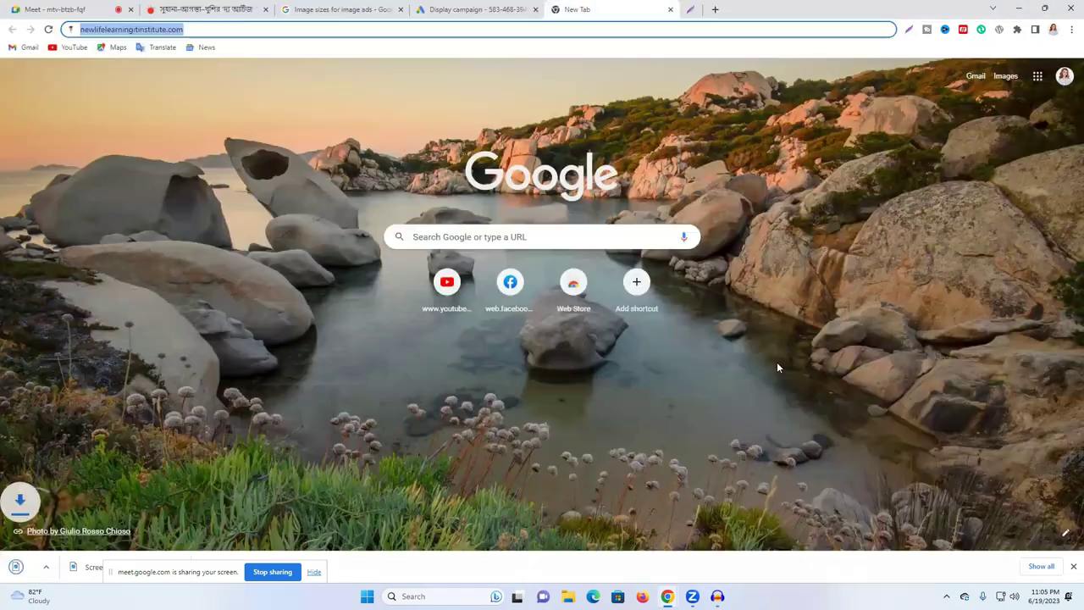
Step: Capture the book-series banner ad near the bottom of the Prothom Alo page at about 973×253 px with Lightshot and save the image
left_click(315, 9)
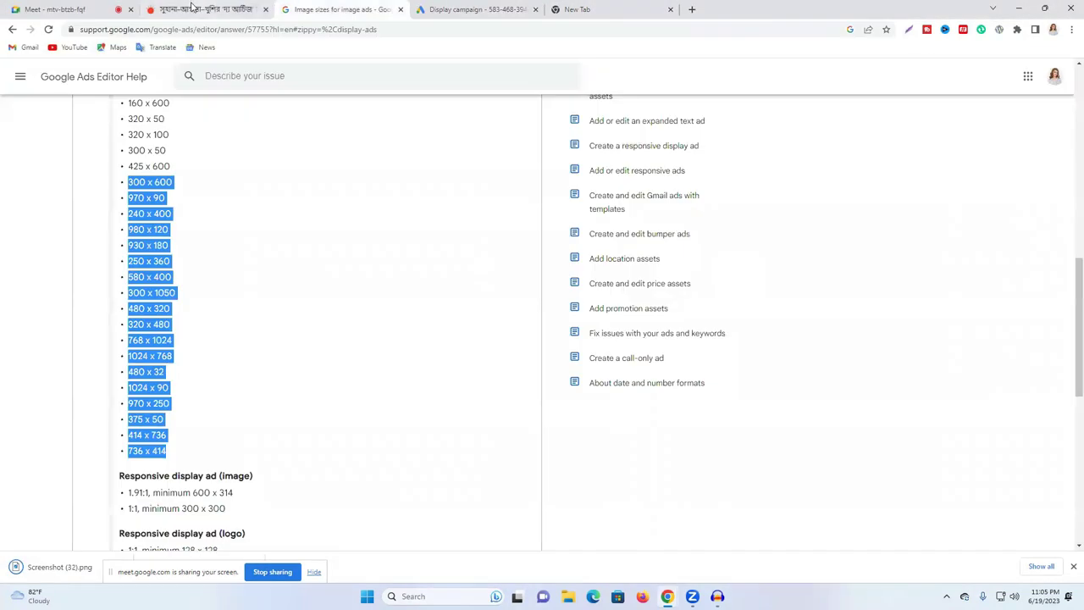
left_click(195, 8)
scroll(709, 229, "down", 2)
scroll(723, 245, "down", 5)
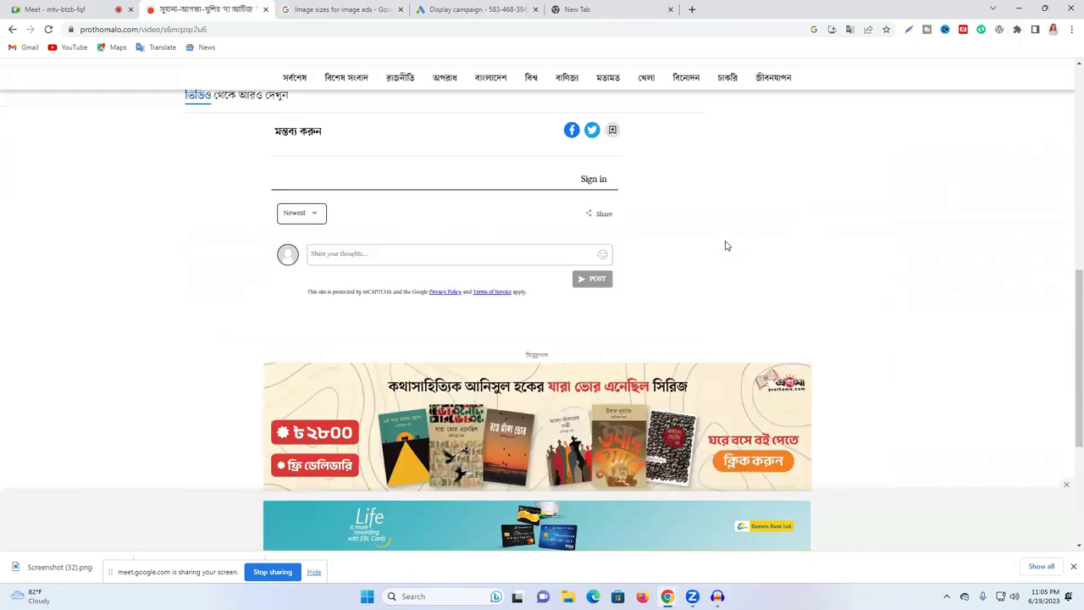
scroll(723, 245, "down", 2)
left_click(908, 29)
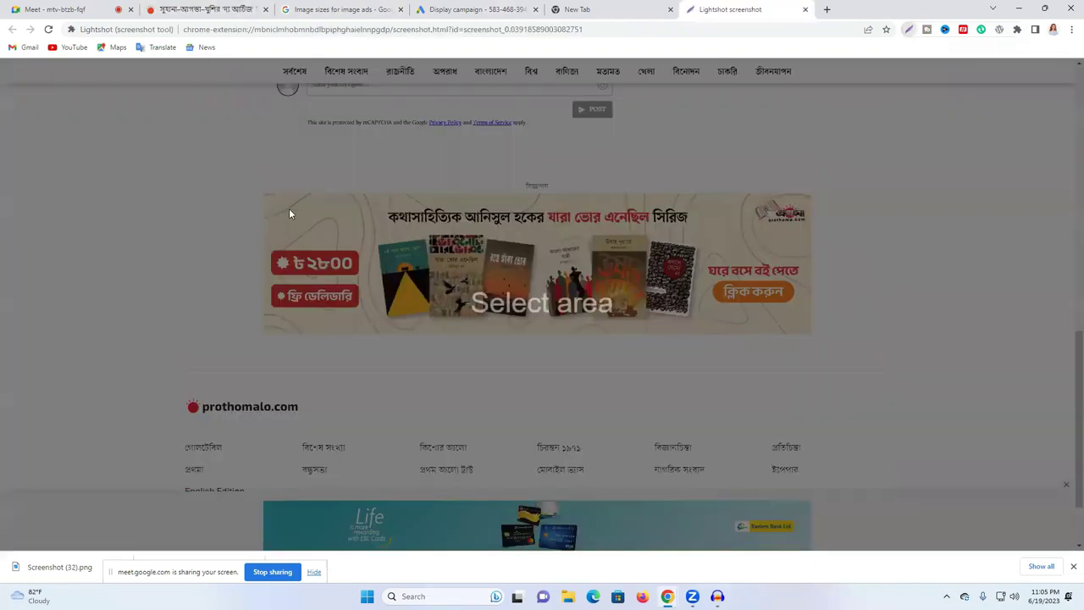
left_click_drag(263, 192, 813, 334)
left_click(786, 345)
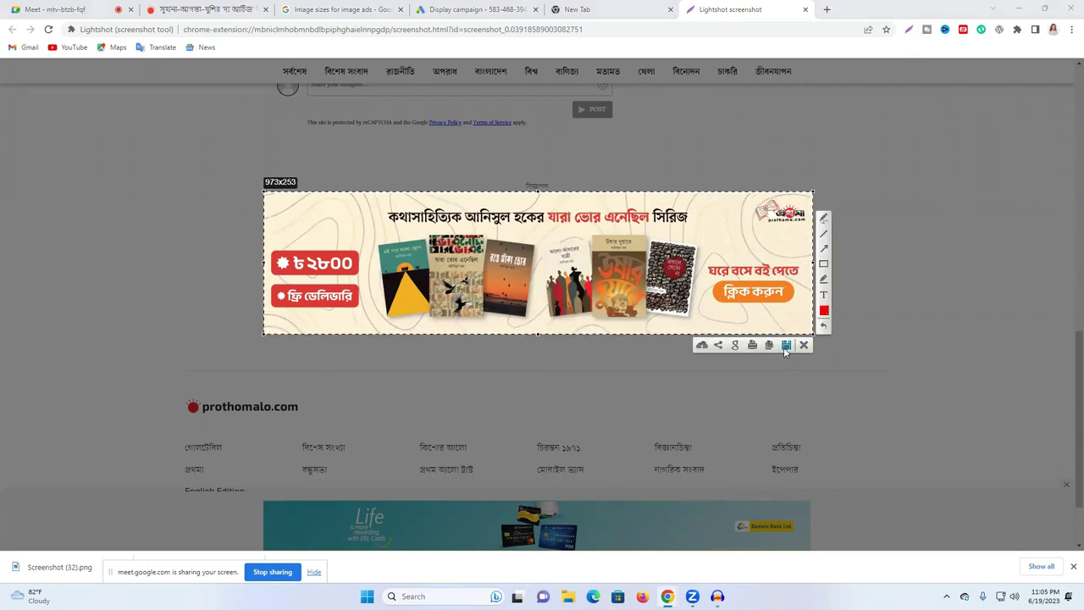
key("Return")
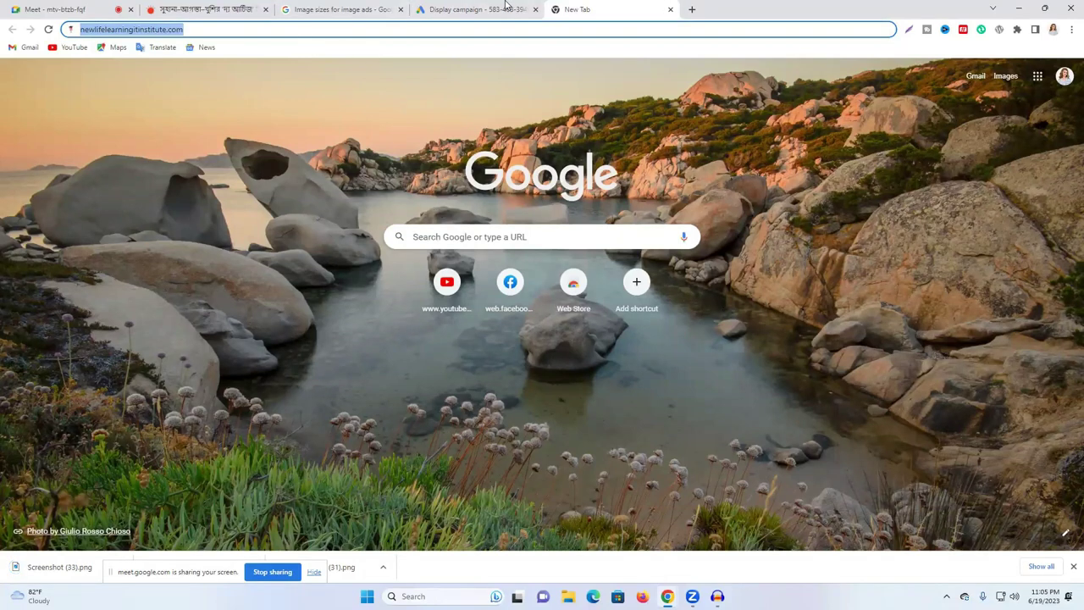
Step: Try to upload Screenshot (31), (32) and (33) as display ads in the Google Ads campaign and examine the upload result
left_click(332, 10)
left_click(442, 7)
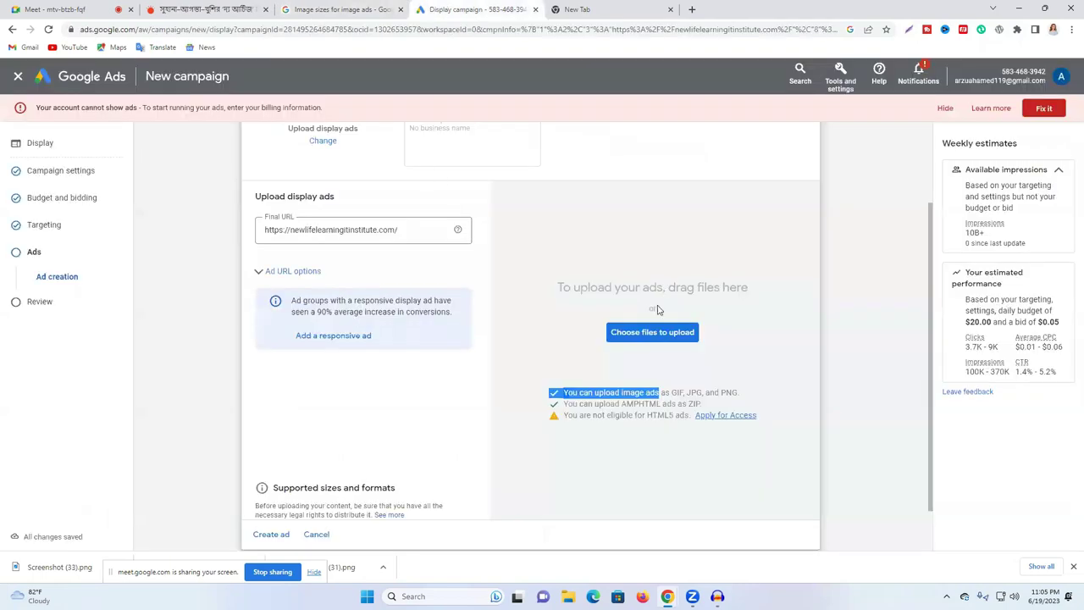
left_click(652, 331)
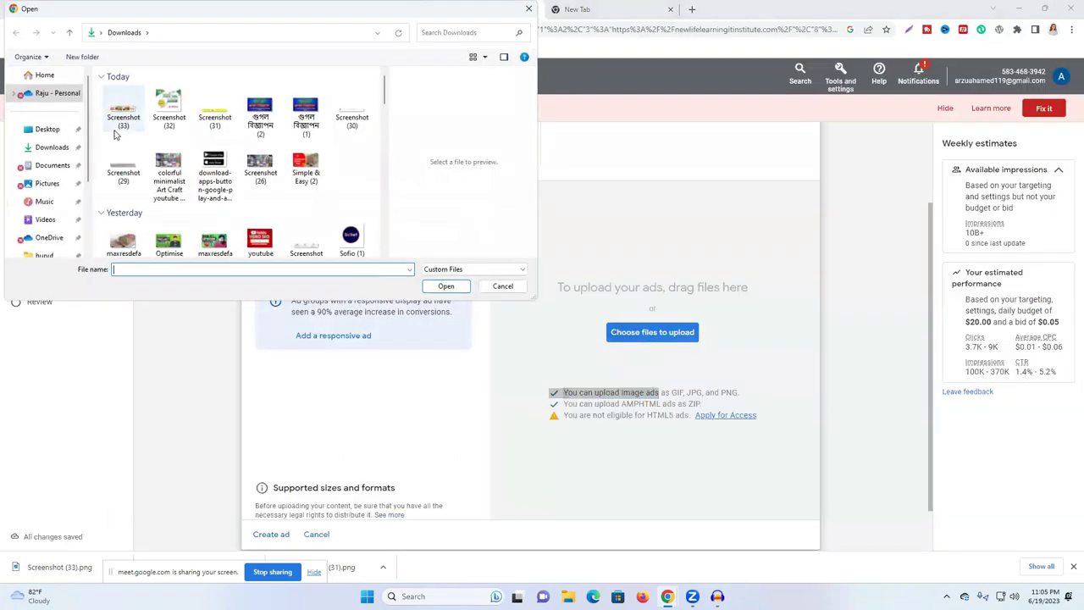
left_click_drag(115, 136, 222, 100)
left_click(461, 290)
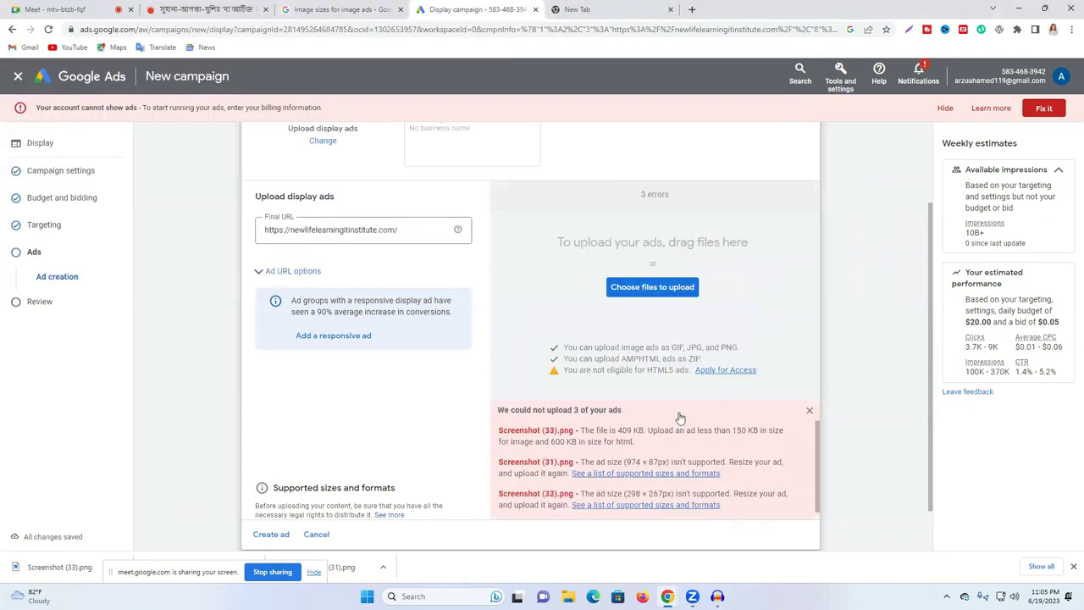
scroll(601, 444, "down", 1)
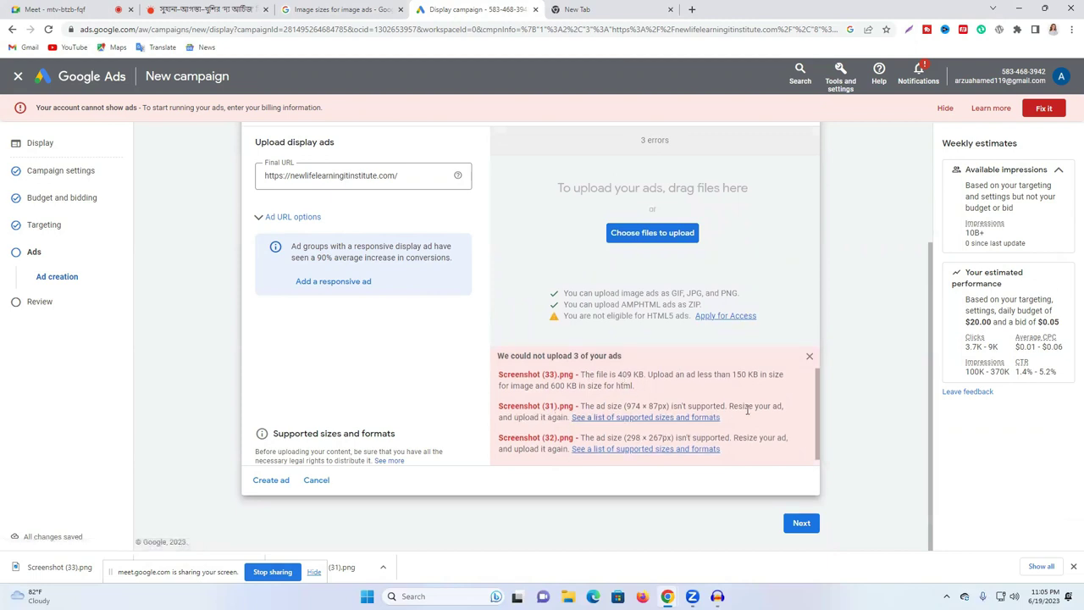
Step: Open Canva in the blank browser tab and look up a supported size at the end of the image sizes list
left_click(631, 6)
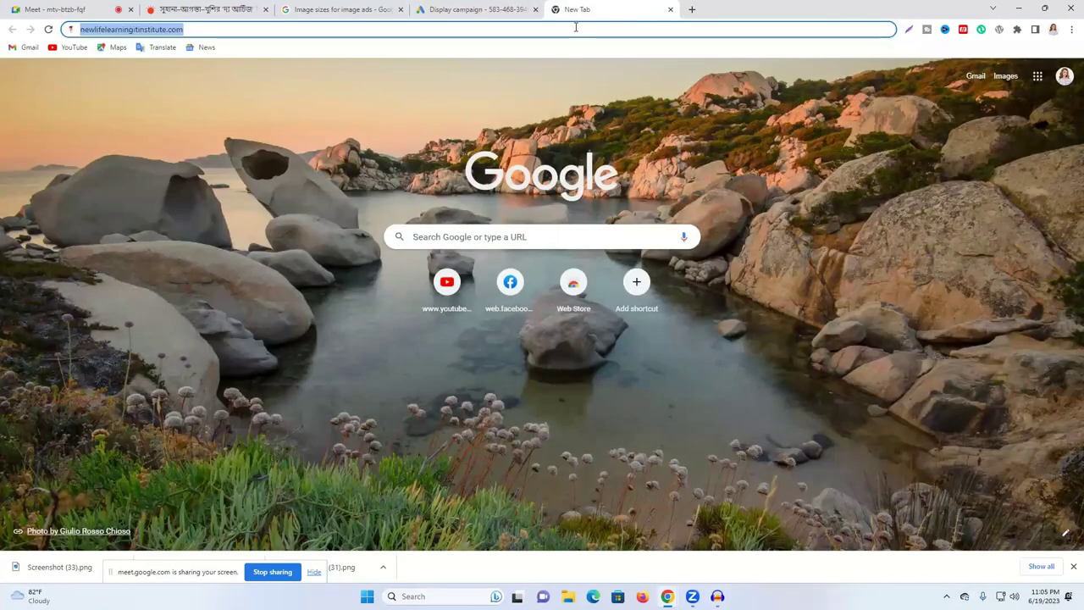
type("canva")
key("Return")
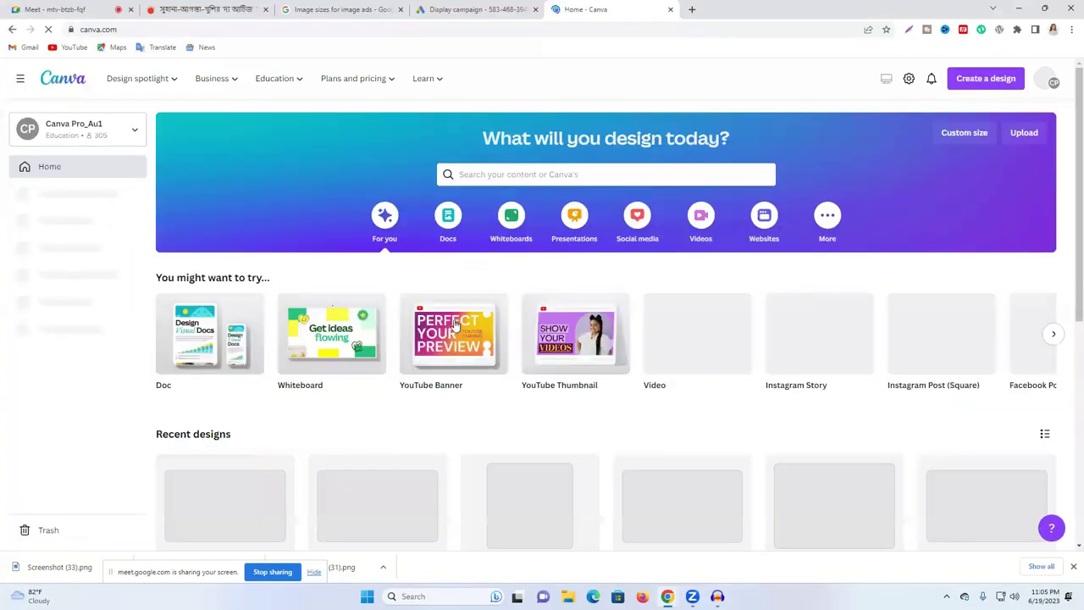
scroll(453, 325, "down", 2)
left_click(296, 6)
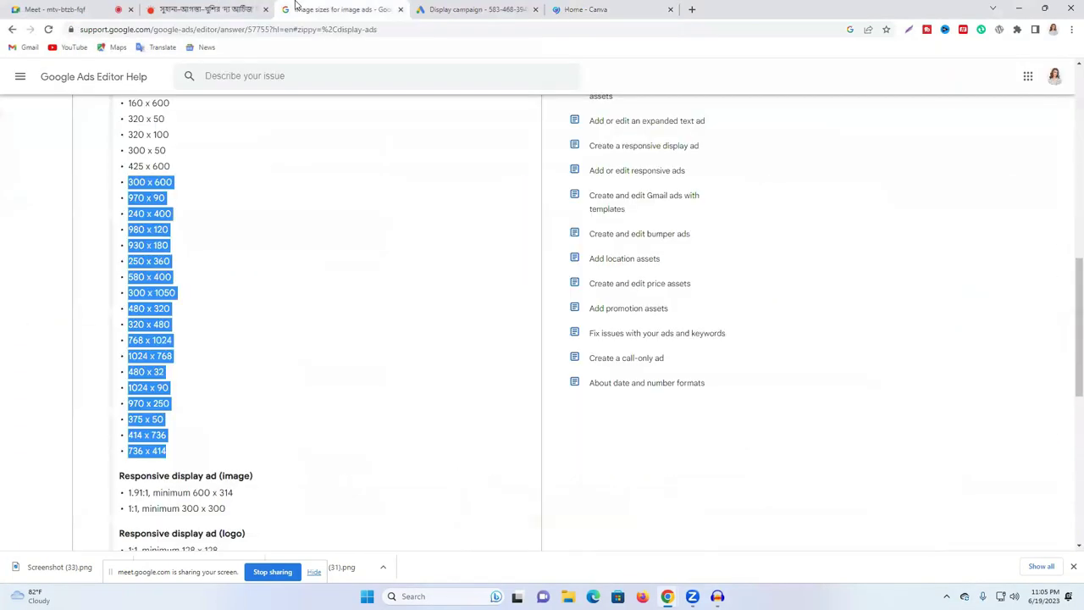
left_click(323, 346)
scroll(323, 345, "down", 1)
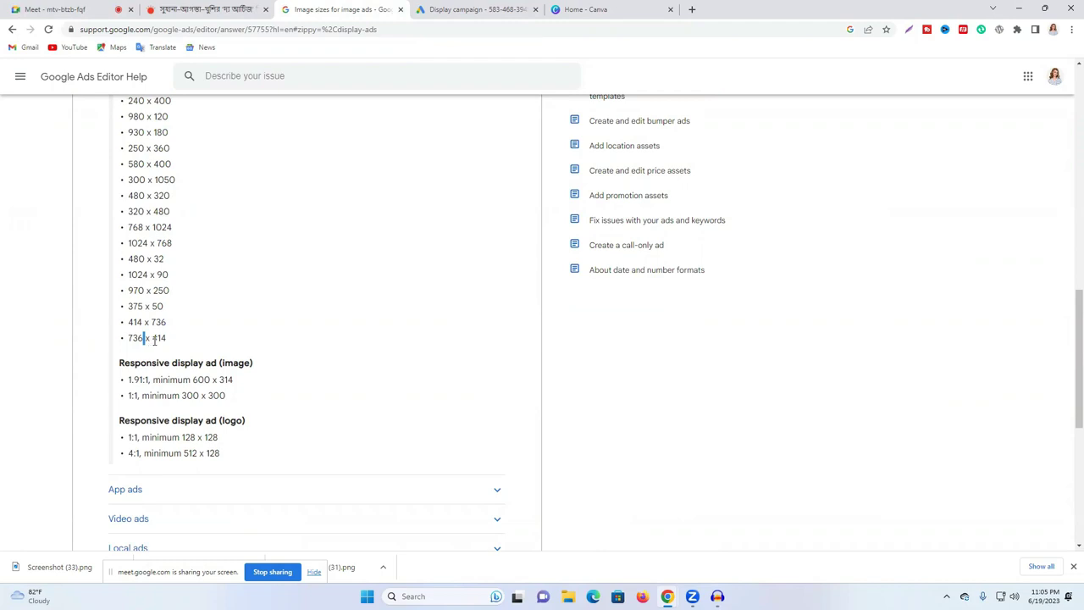
Step: Create a new custom-size Canva design 736 px wide and 414 px high
left_click(581, 9)
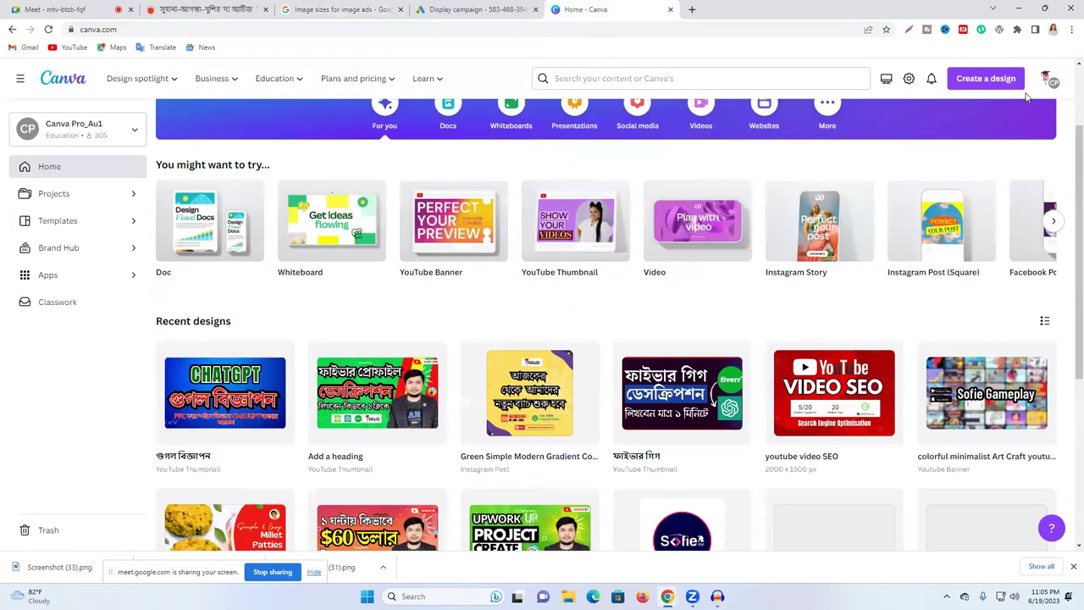
left_click(982, 78)
left_click(849, 360)
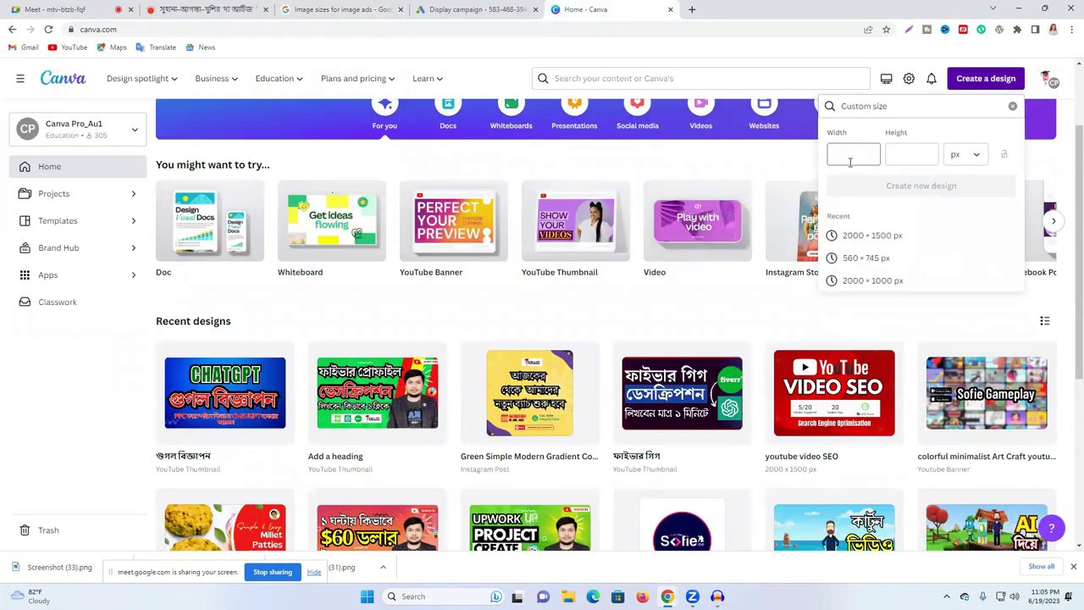
type("736")
left_click(897, 154)
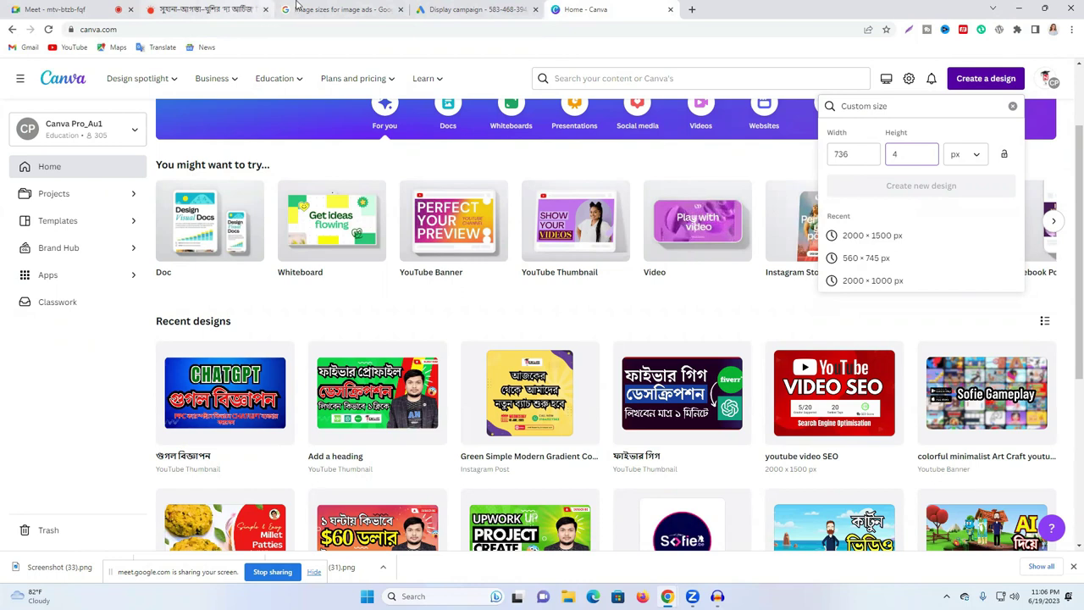
left_click(332, 7)
left_click(660, 7)
type("4")
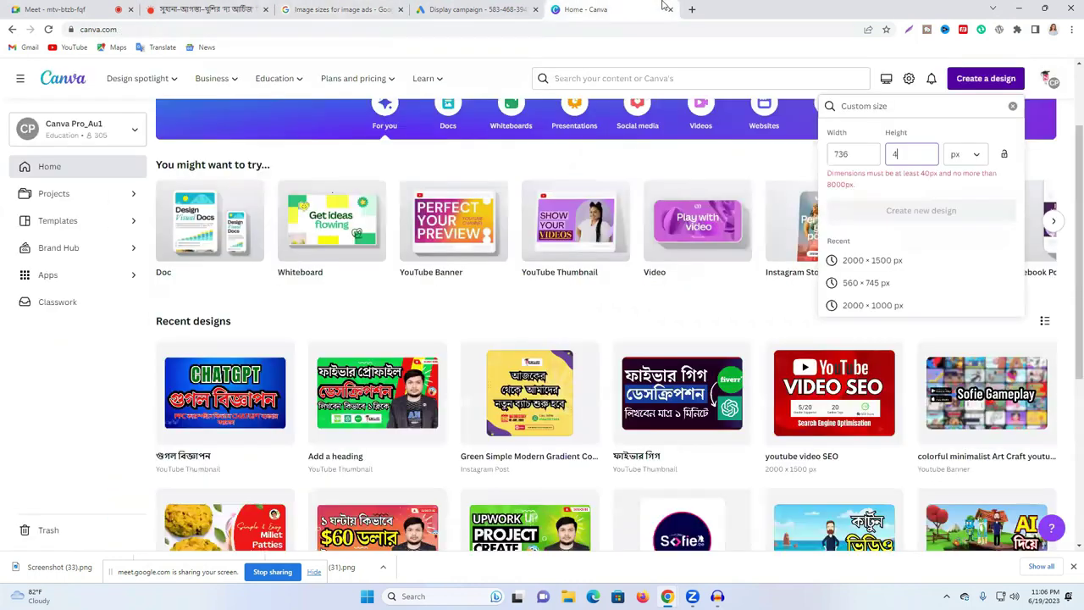
type("14")
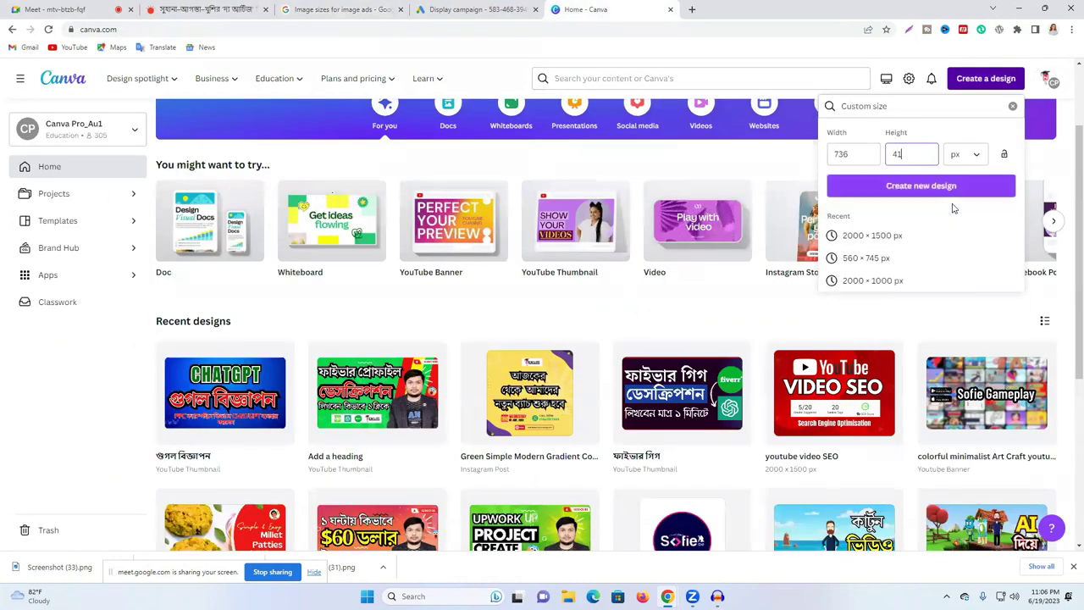
left_click(951, 209)
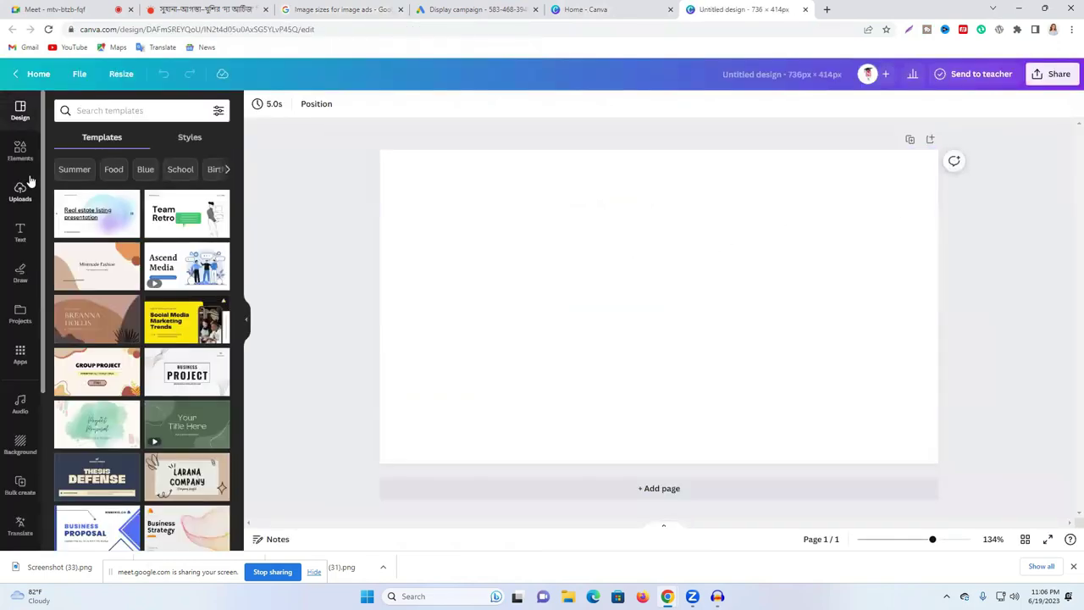
Step: Upload the three saved ad screenshots from the Downloads folder to the Canva uploads
left_click(20, 190)
left_click(98, 146)
left_click_drag(100, 125, 219, 131)
left_click(446, 287)
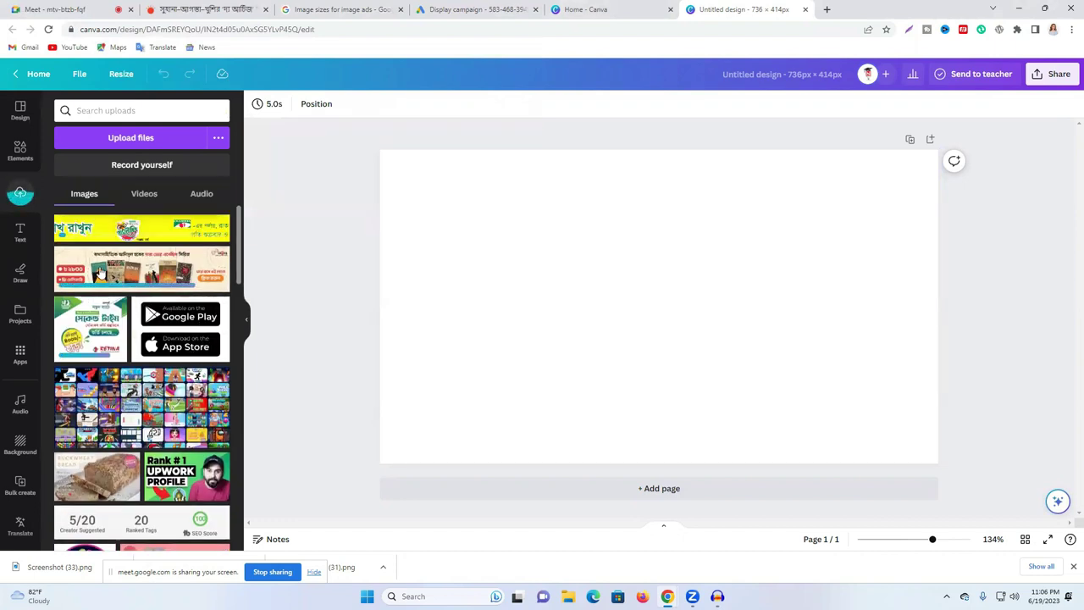
Step: Place the book-series banner on the blank page, enlarge it to the full page width and centre it vertically
left_click(99, 271)
left_click_drag(624, 304, 526, 194)
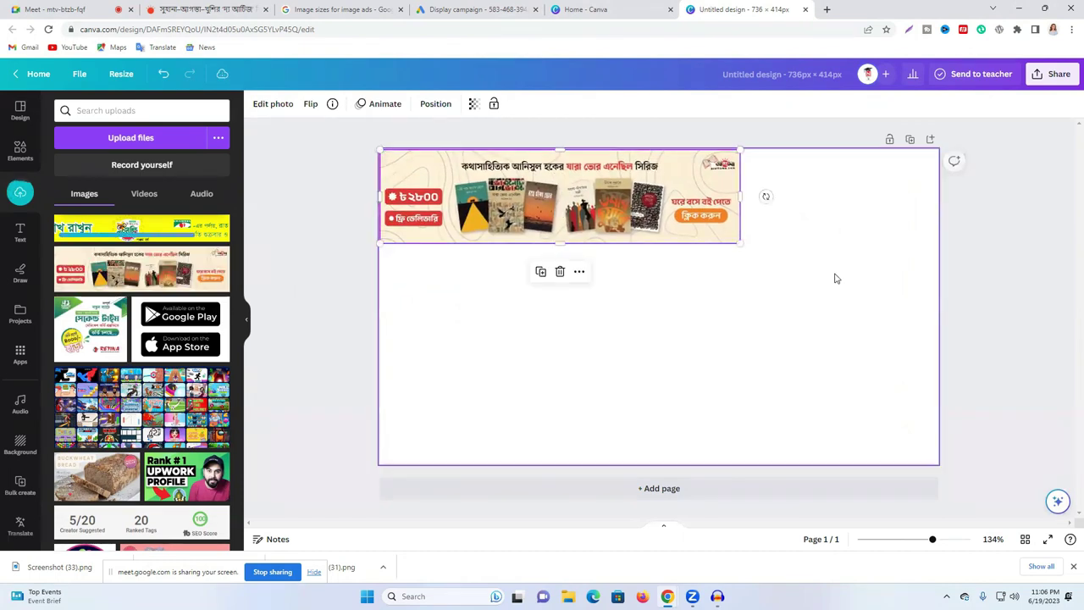
left_click_drag(740, 242, 917, 372)
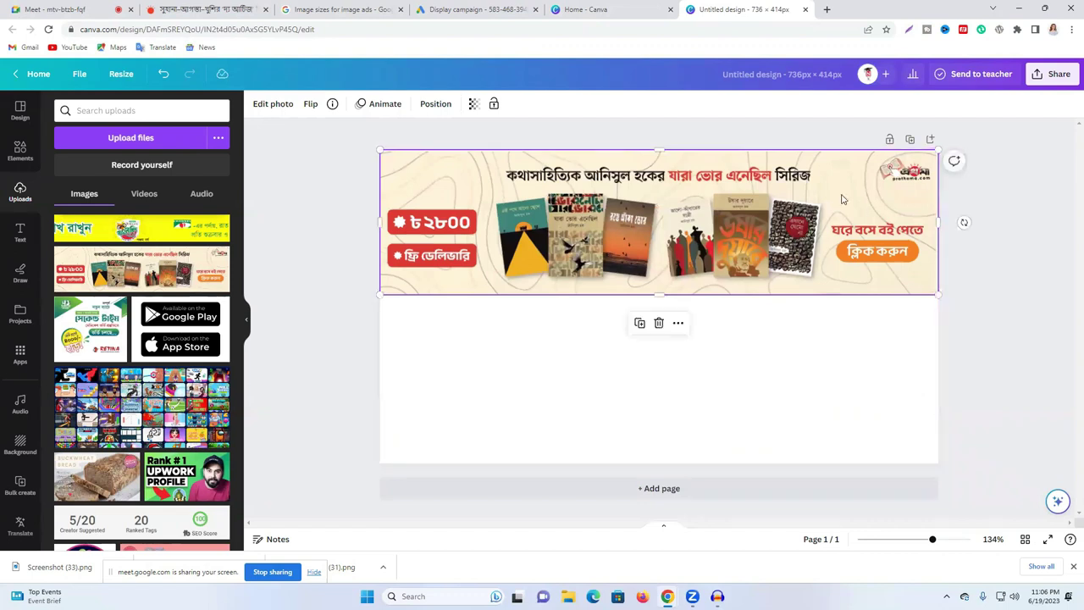
left_click_drag(546, 224, 545, 279)
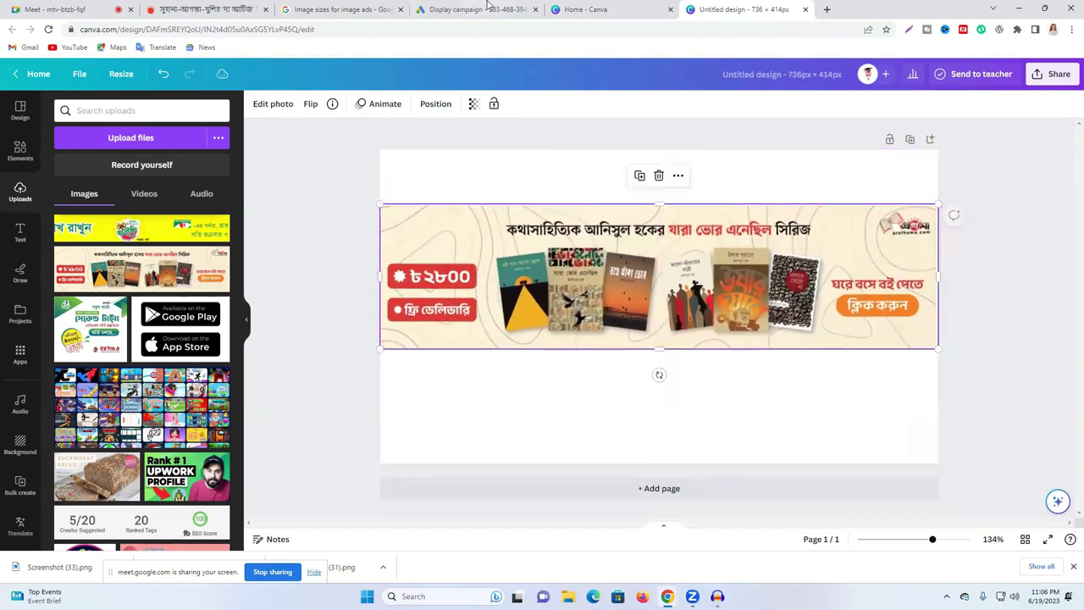
Step: Review the supported image sizes in the Google Ads Editor help list, including 970 x 250, 480 x 32 and 300 x 1050
left_click(593, 9)
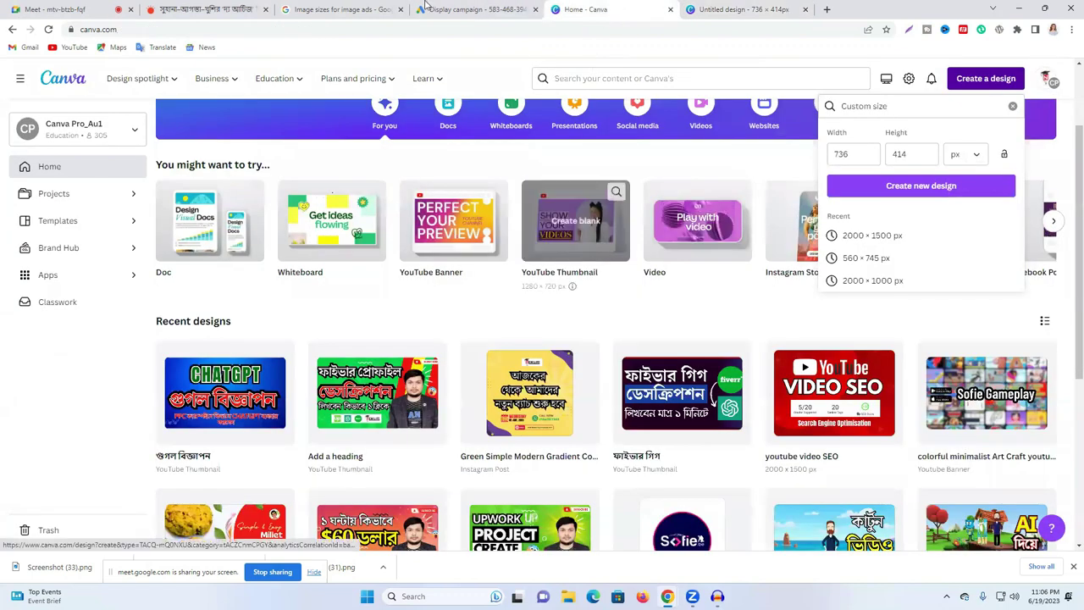
left_click(351, 14)
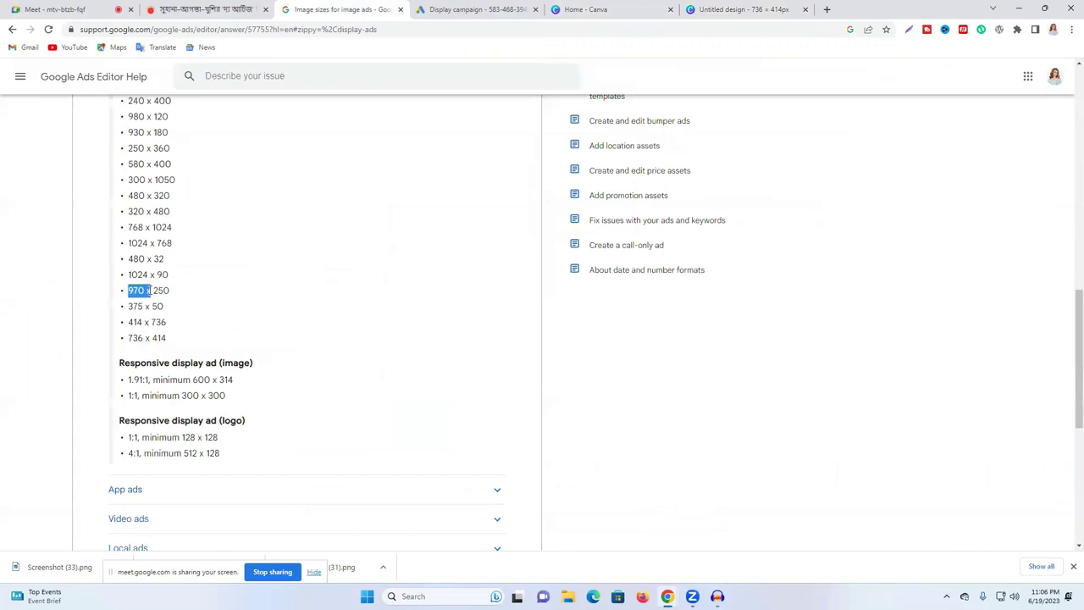
left_click_drag(130, 258, 165, 259)
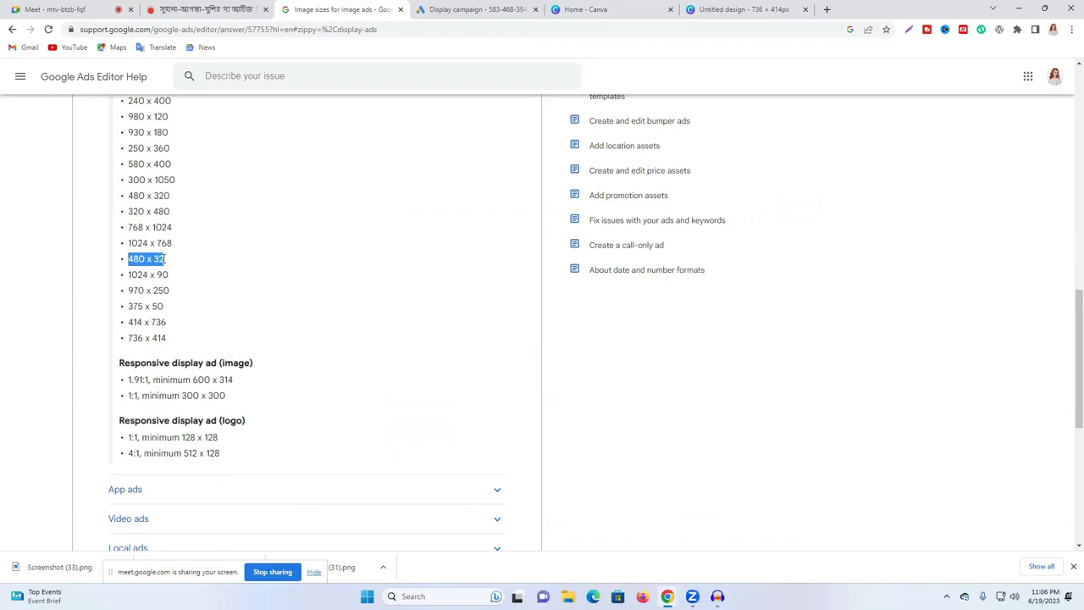
triple_click(150, 180)
right_click(150, 179)
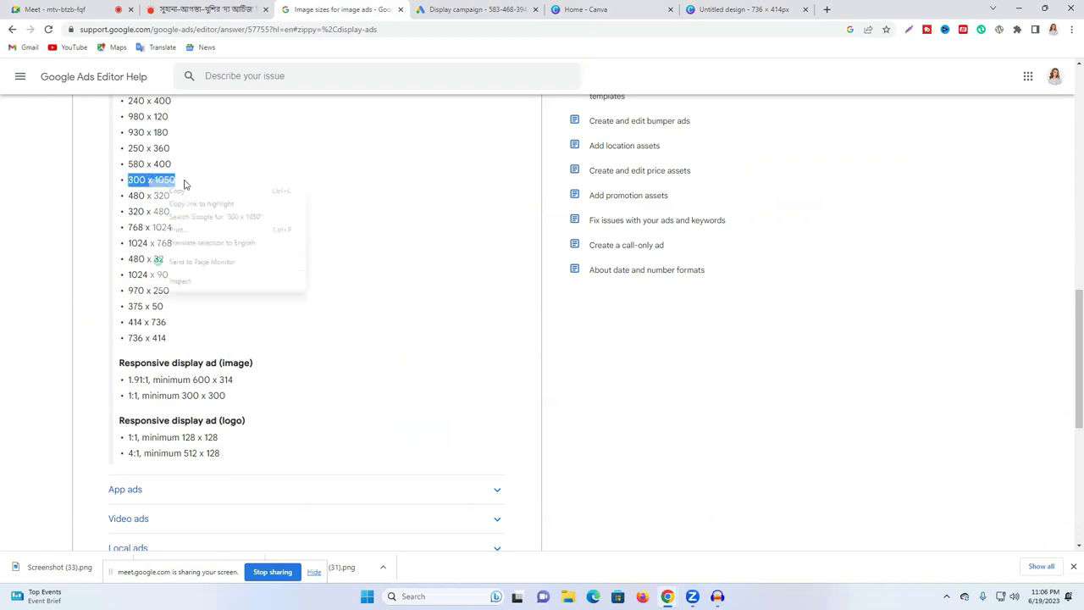
left_click(198, 186)
left_click(736, 8)
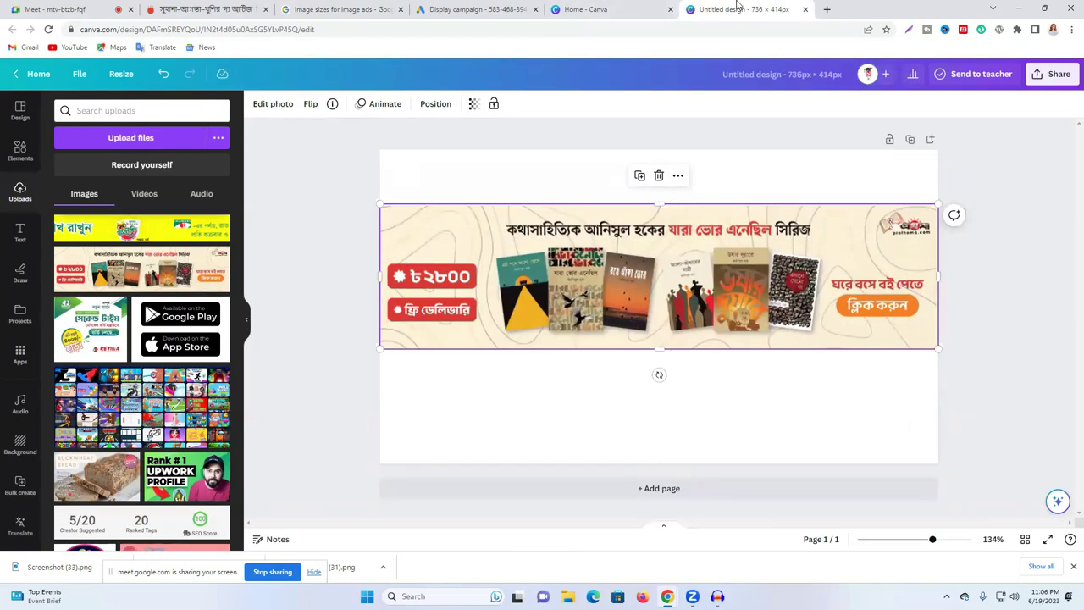
Step: Open the crop settings of the book-series banner in the 736 × 414 px design and delete the banner from the page
left_click(804, 83)
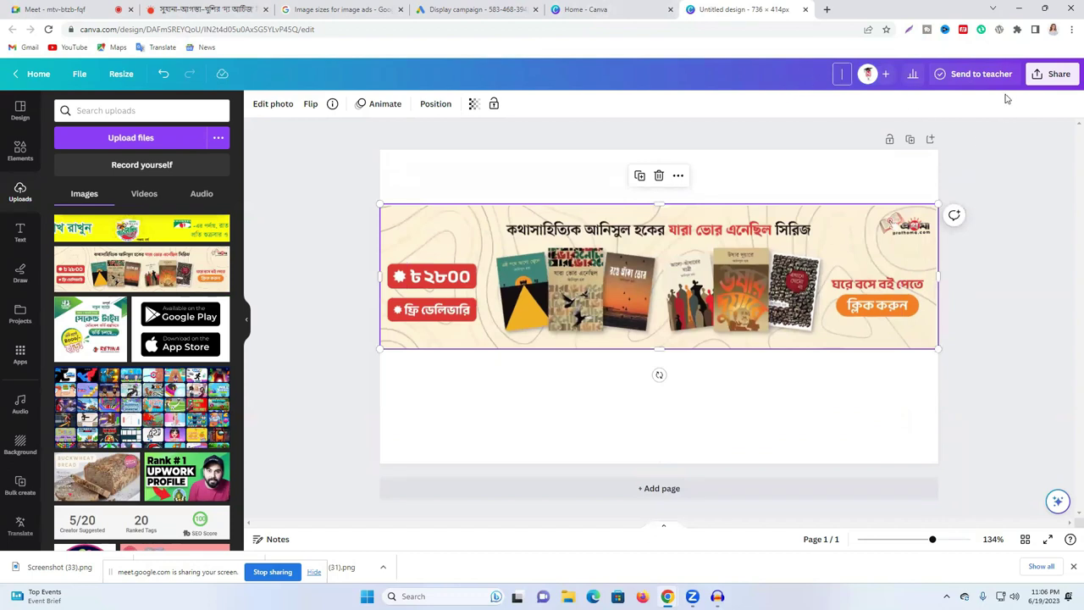
left_click(280, 103)
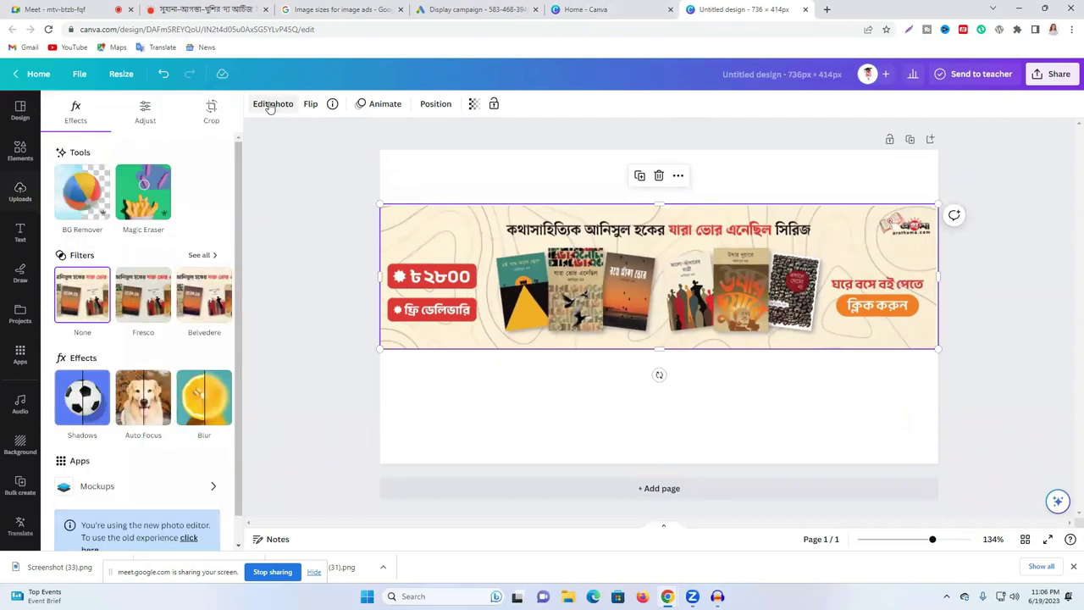
left_click(214, 117)
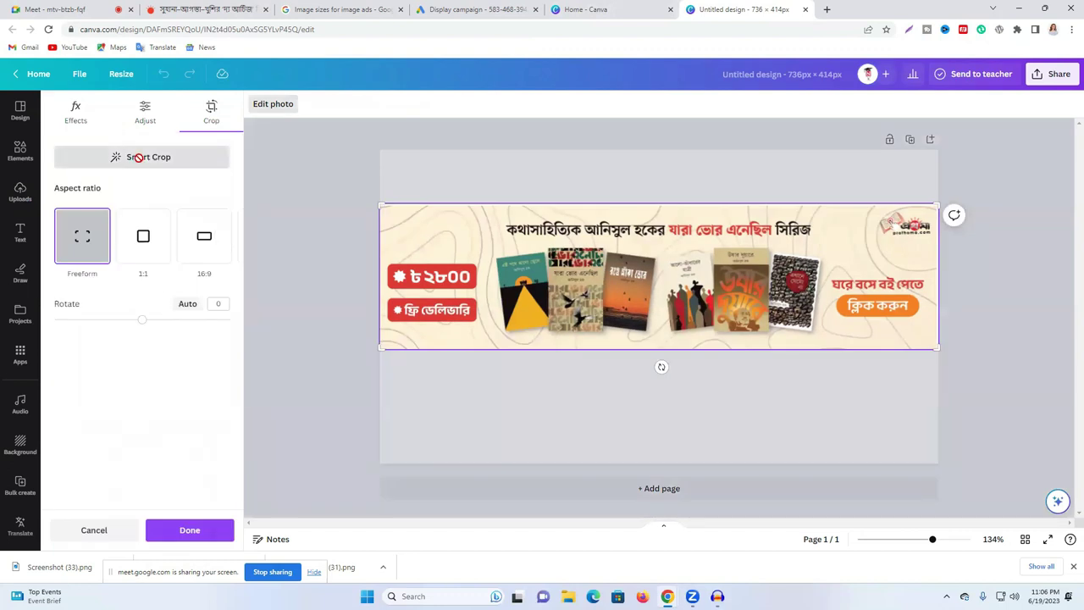
left_click(144, 323)
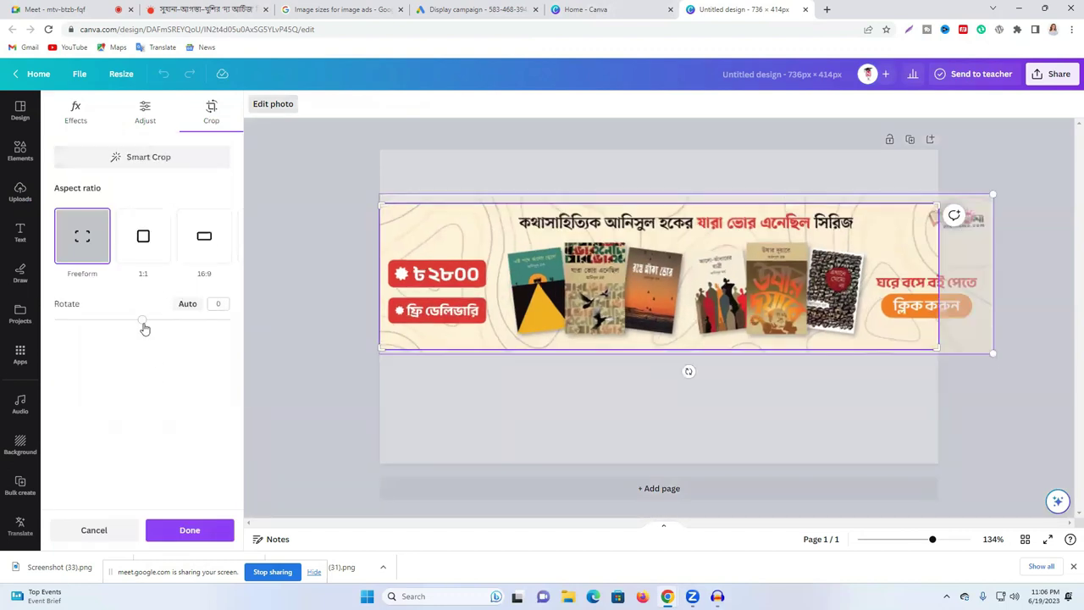
left_click(326, 312)
key("Delete")
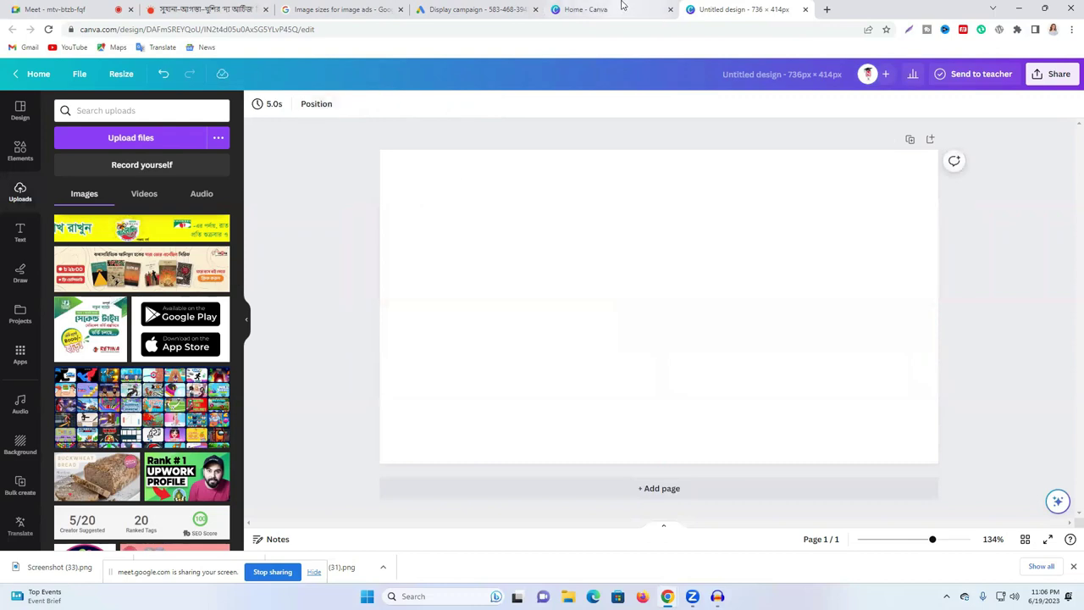
Step: Create a blank custom-size design of 300 × 1050 px, a size from the supported image sizes list
left_click(622, 9)
left_click(855, 152)
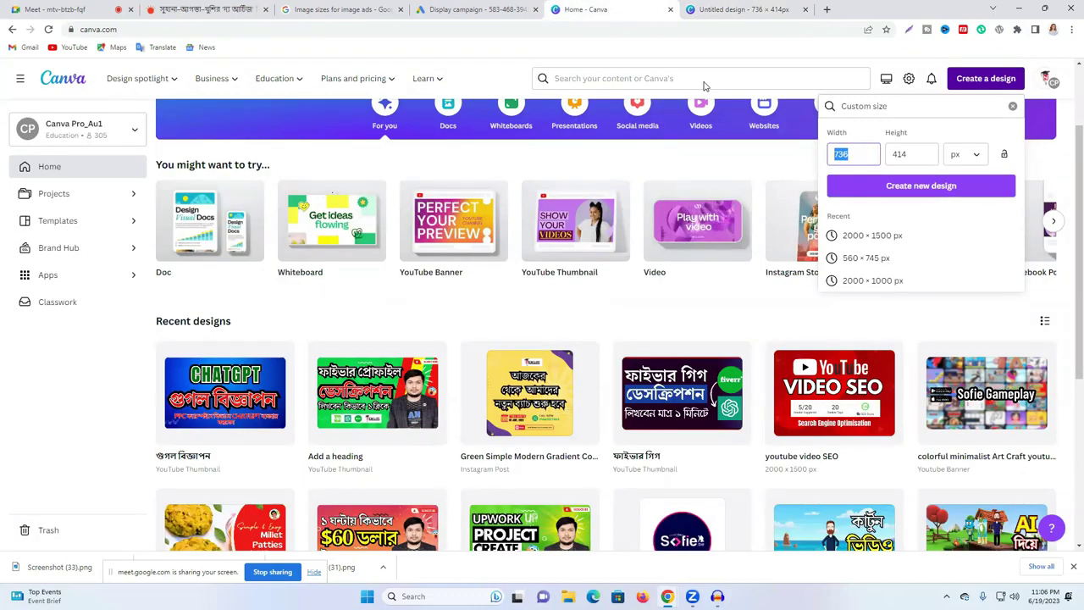
left_click(288, 7)
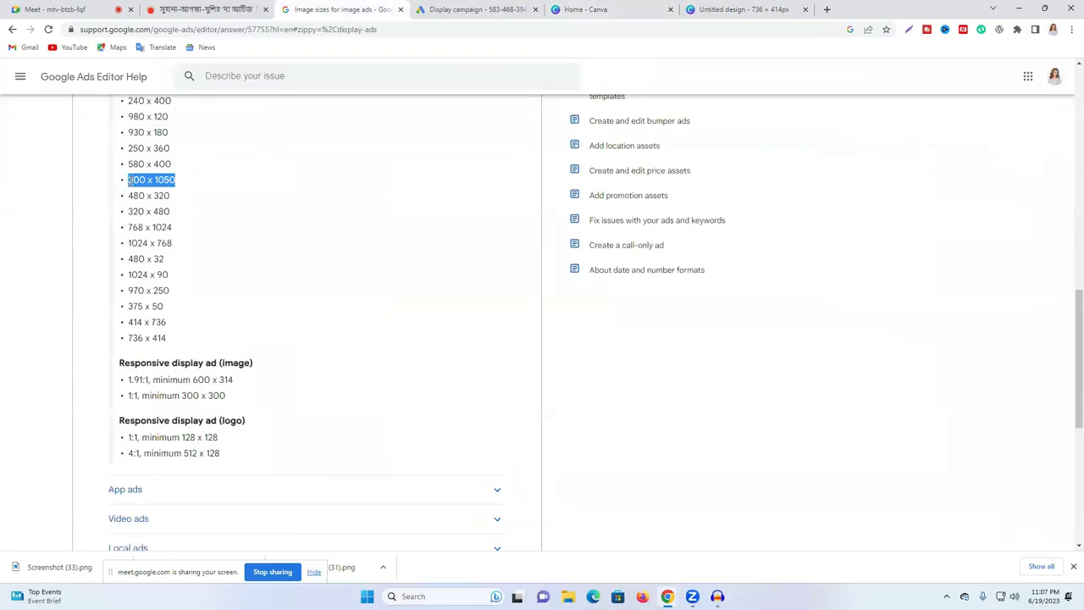
left_click(756, 7)
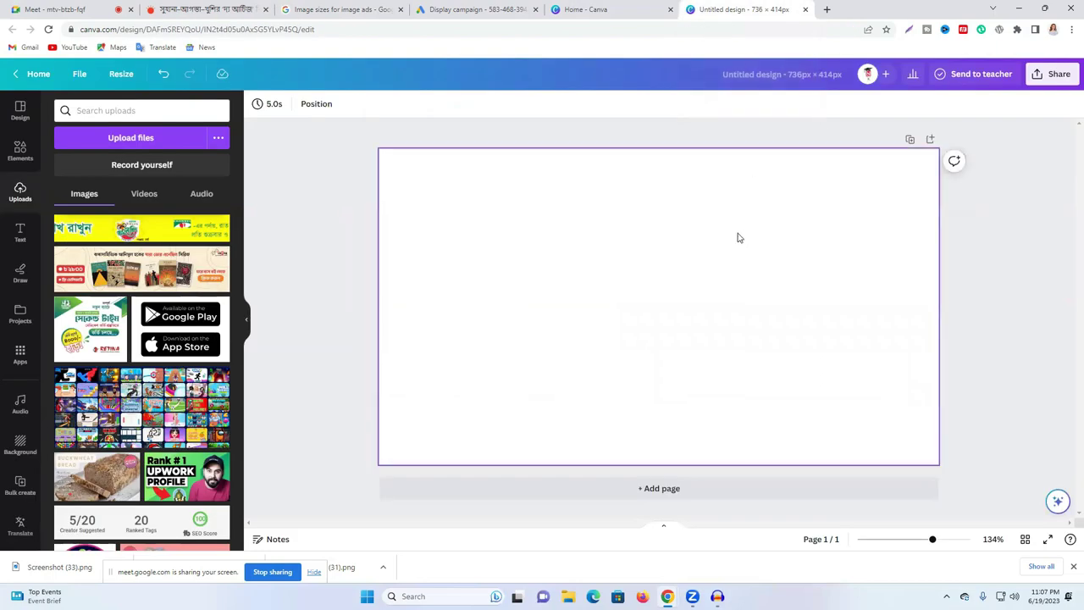
left_click(624, 7)
type("300")
double_click(905, 152)
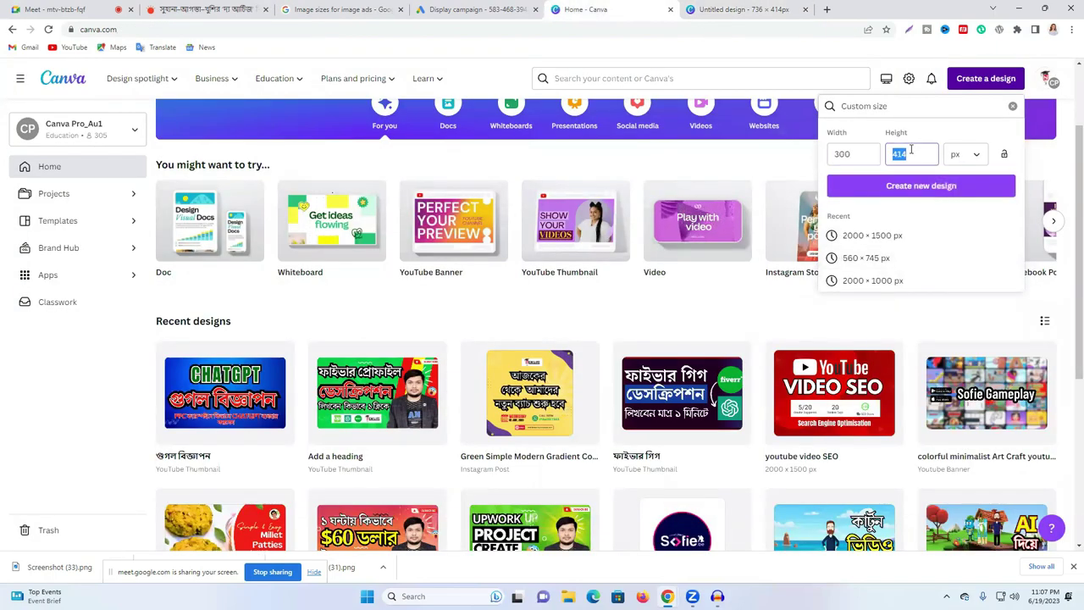
type("150")
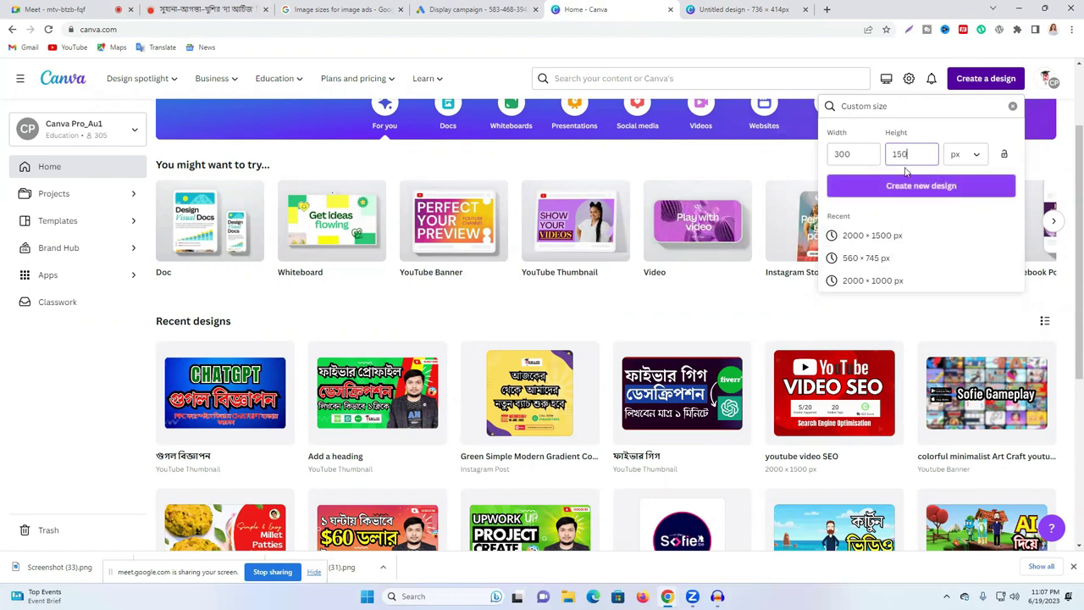
type("0")
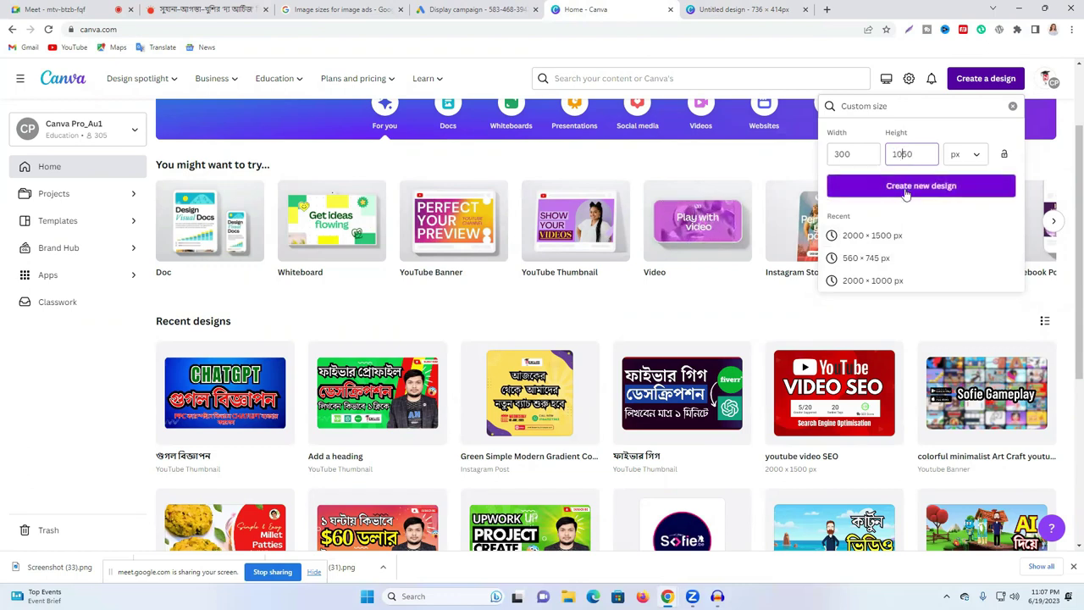
left_click(905, 188)
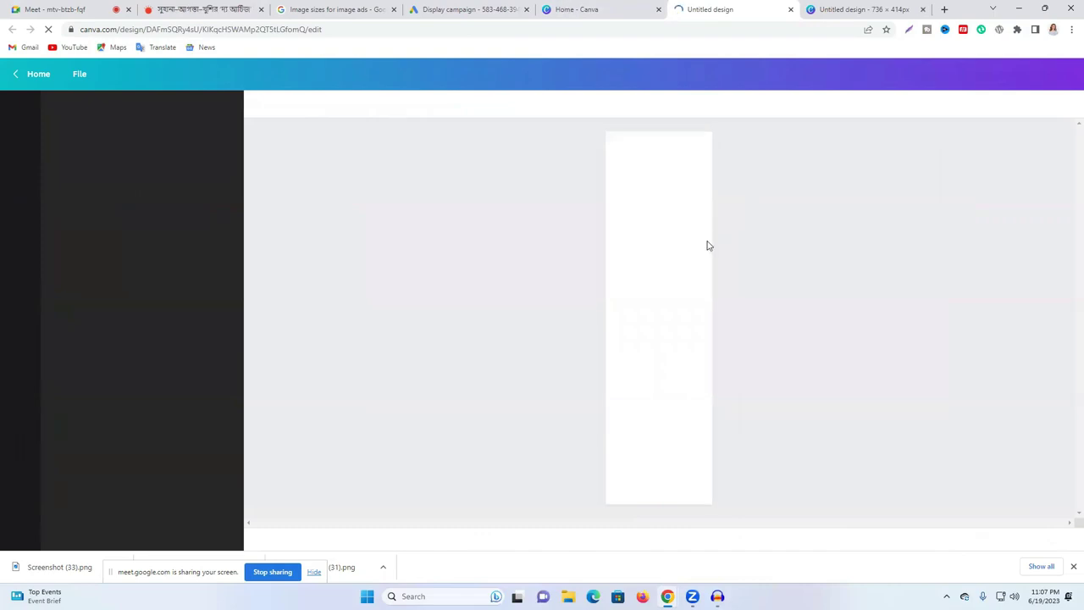
left_click(619, 7)
left_click(795, 5)
left_click(860, 9)
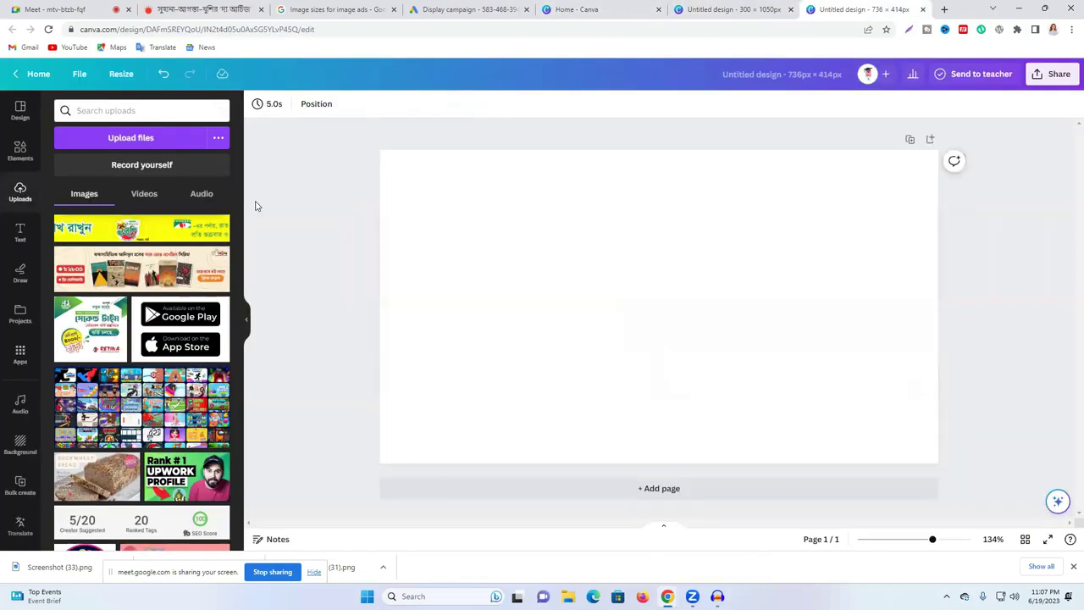
left_click(760, 8)
left_click(650, 261)
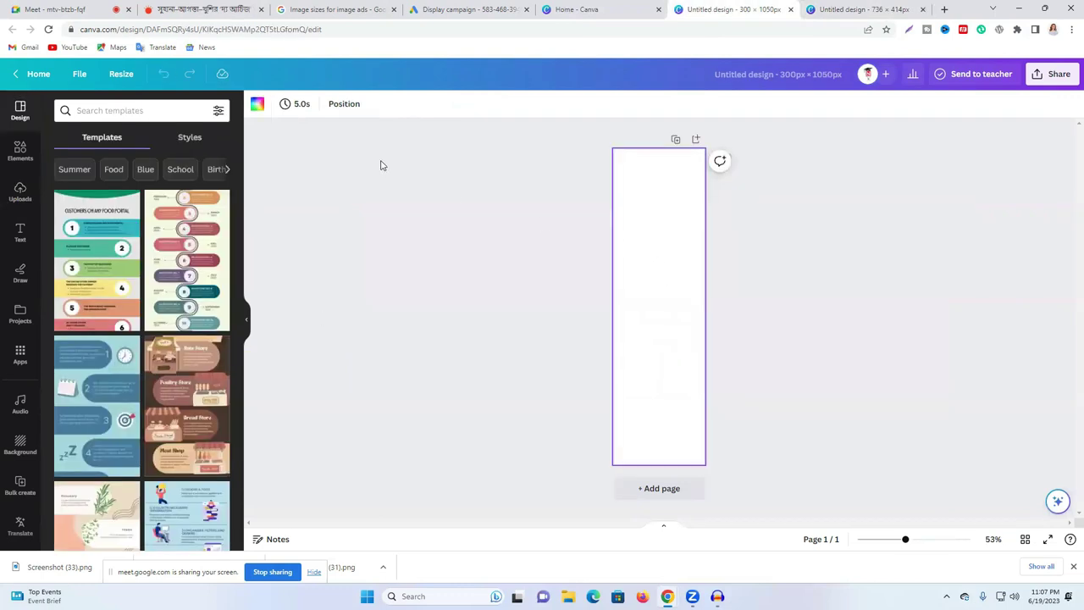
left_click(590, 9)
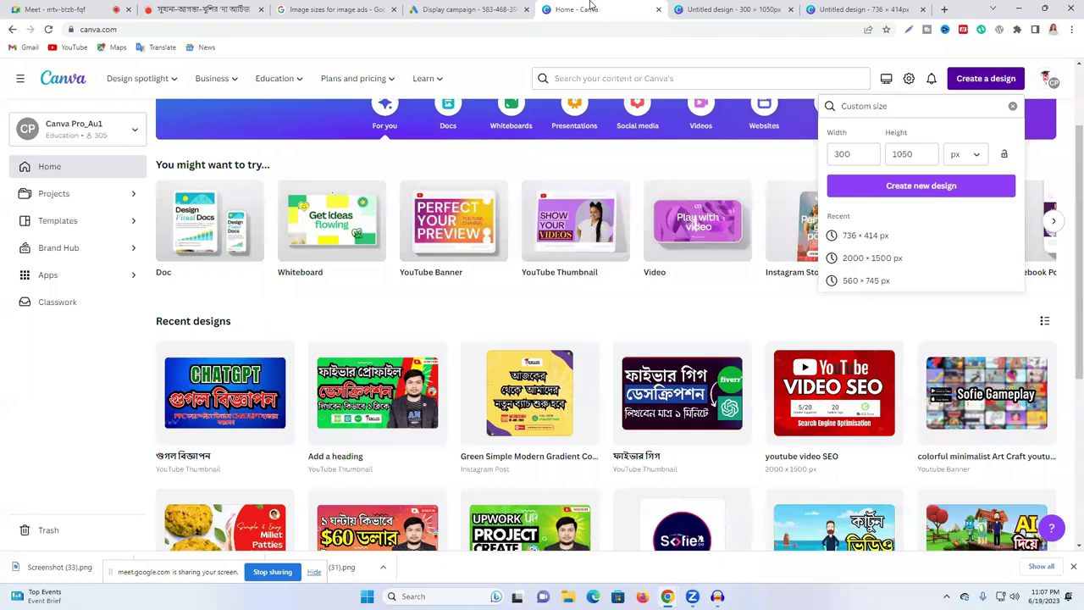
left_click(711, 7)
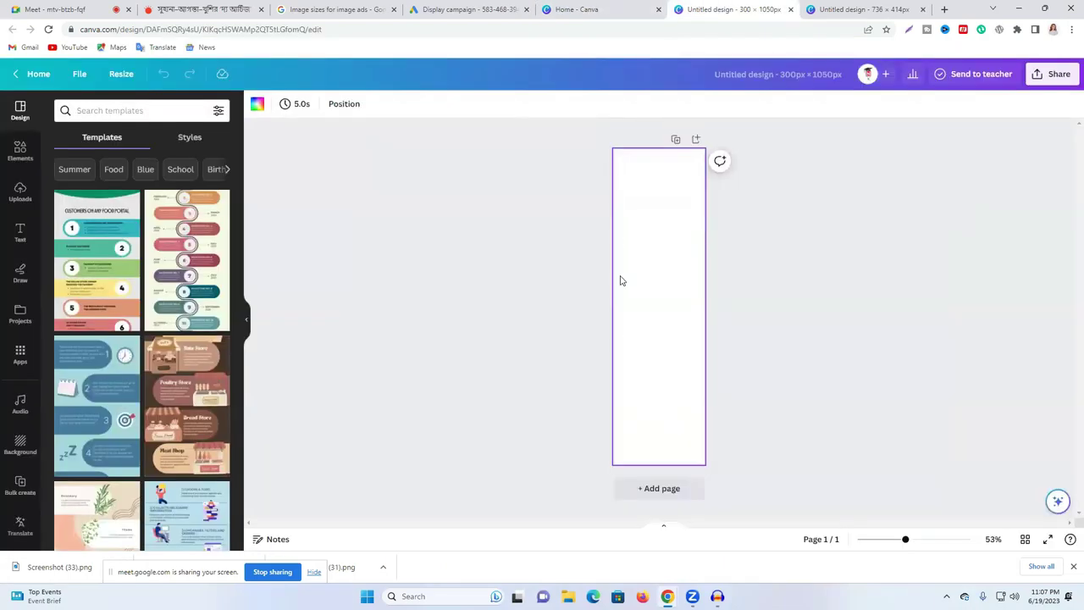
left_click(579, 7)
Step: Check the rejected ad sizes in the Google Ads campaign against the supported sizes in the help list, including 240 x 400
left_click(492, 6)
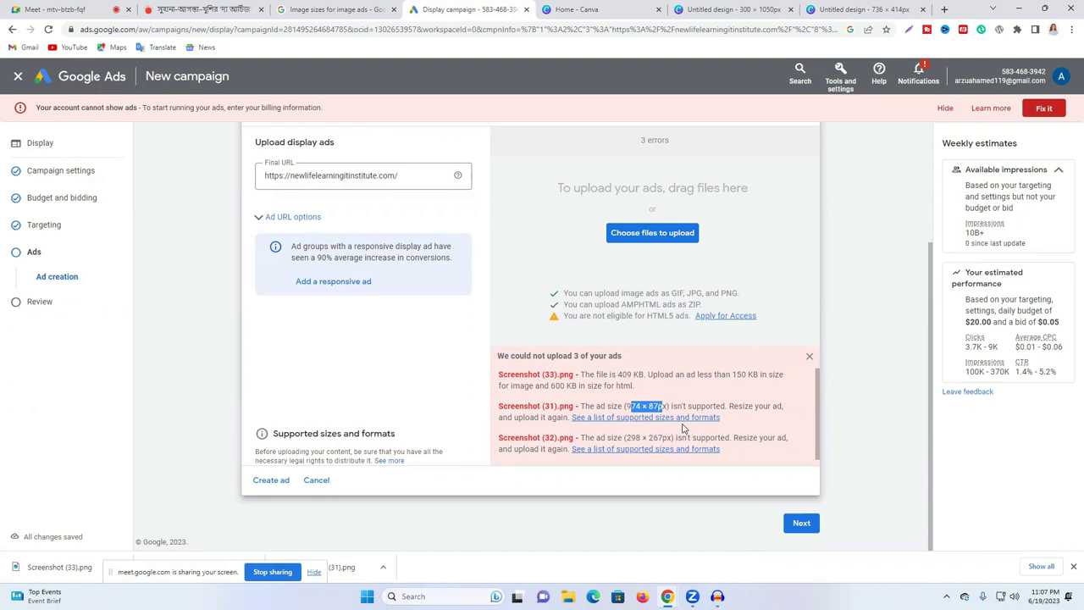
left_click(296, 7)
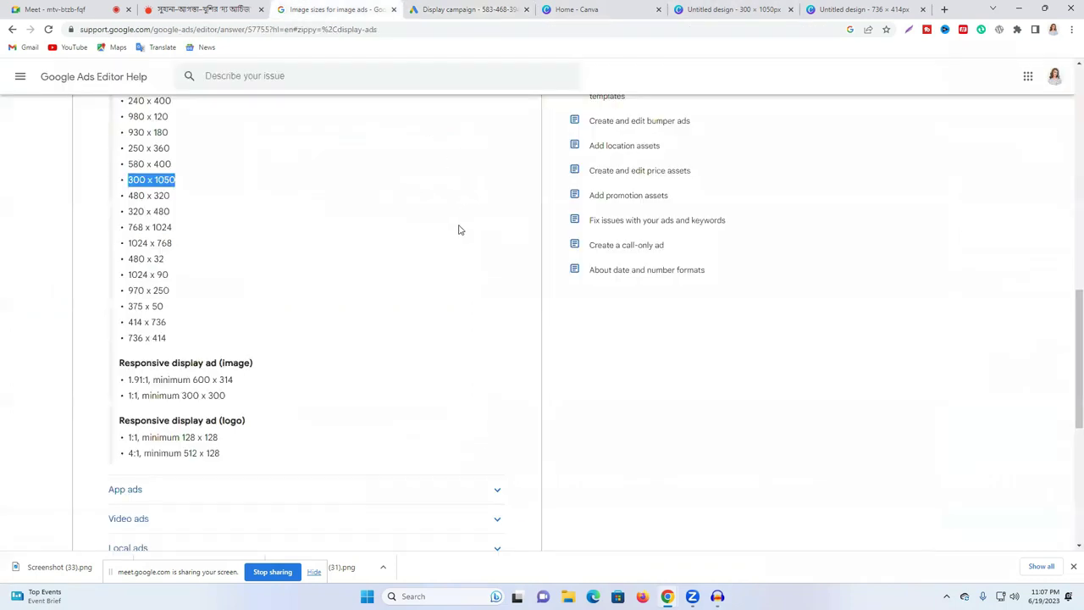
scroll(93, 250, "up", 2)
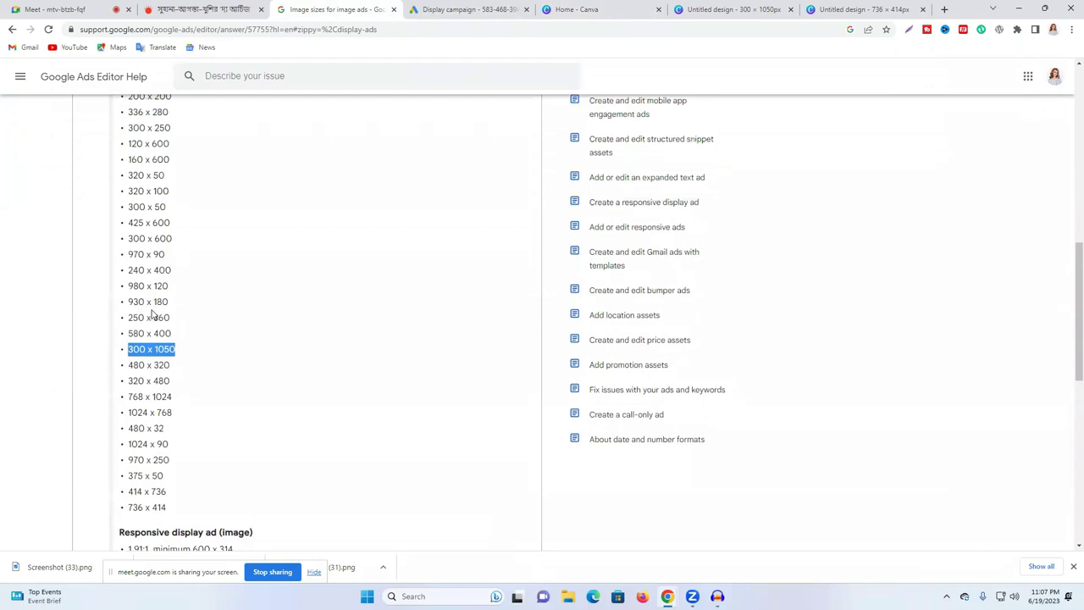
double_click(137, 270)
right_click(136, 273)
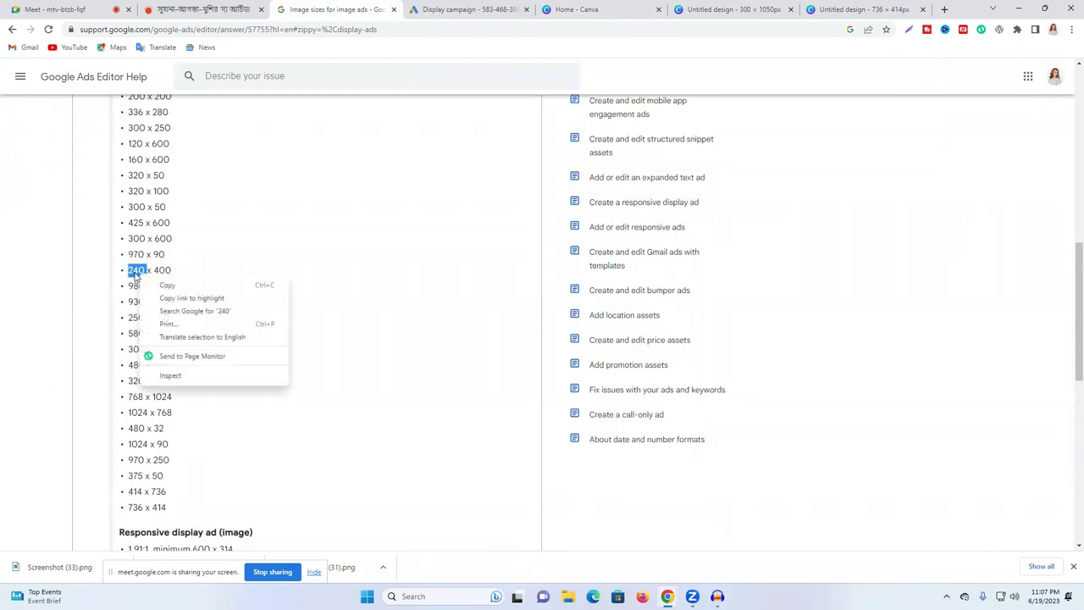
Step: Close the 300 × 1050 px and 736 × 414 px designs in Canva
left_click(797, 4)
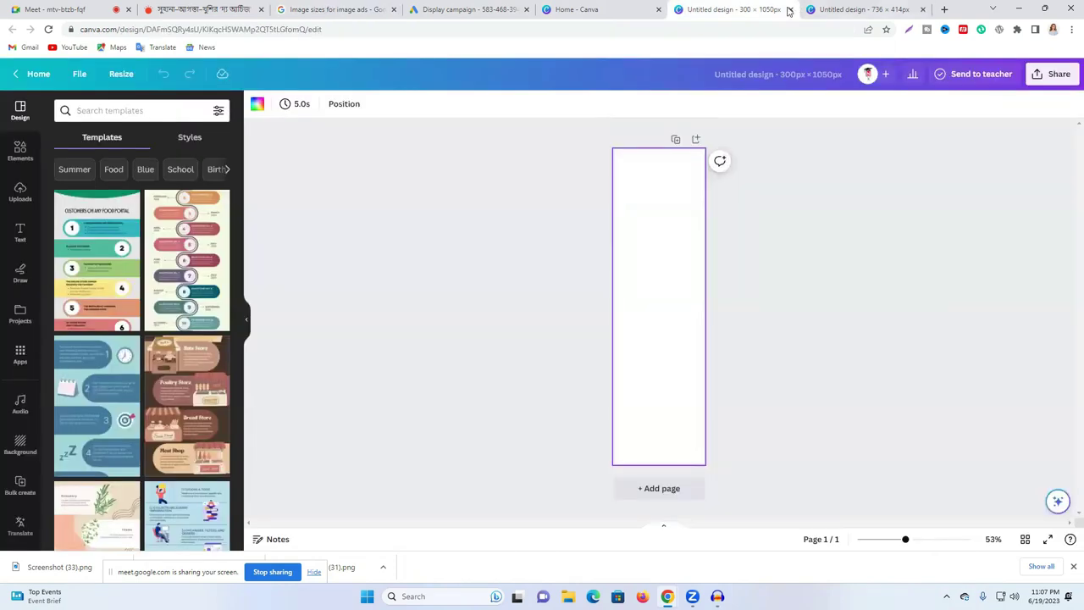
left_click(791, 9)
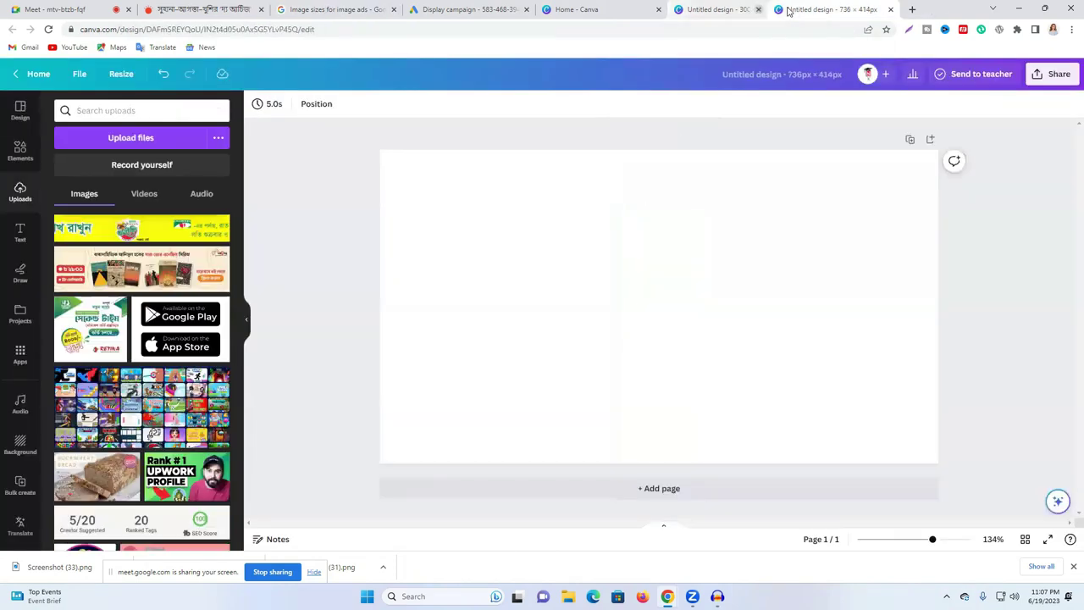
left_click(790, 10)
Step: Create a blank custom-size Canva design with a width of 240 px and a height of 400 px
left_click(856, 156)
double_click(855, 156)
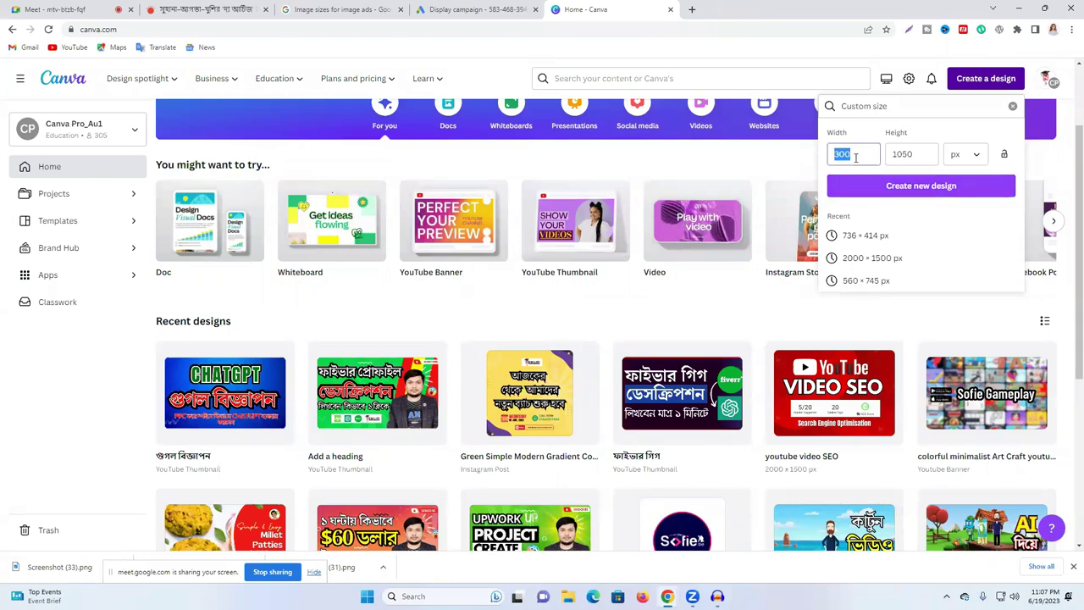
left_click(114, 15)
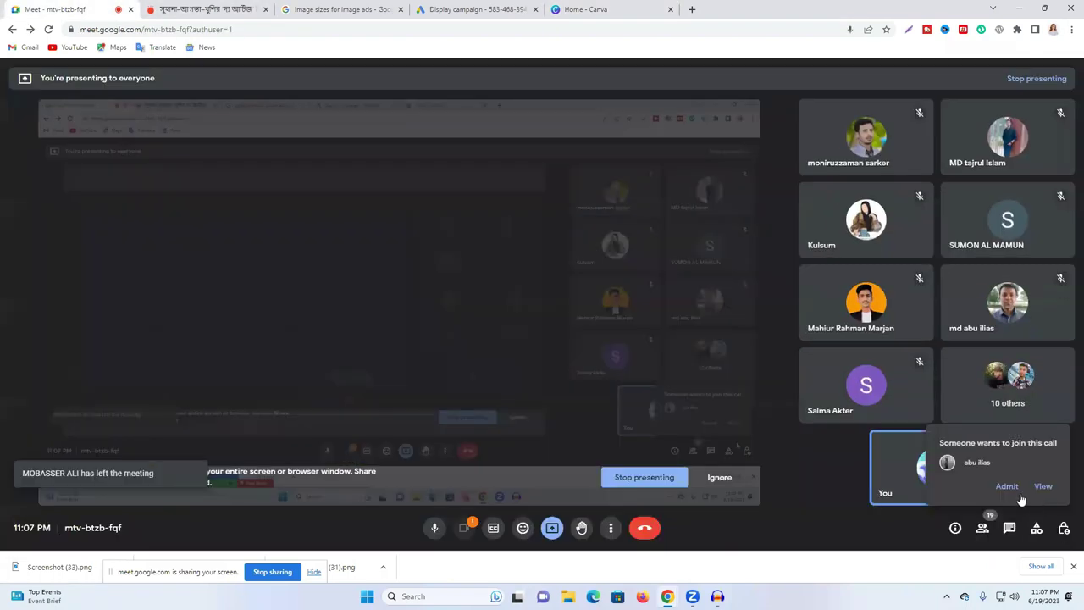
left_click(339, 10)
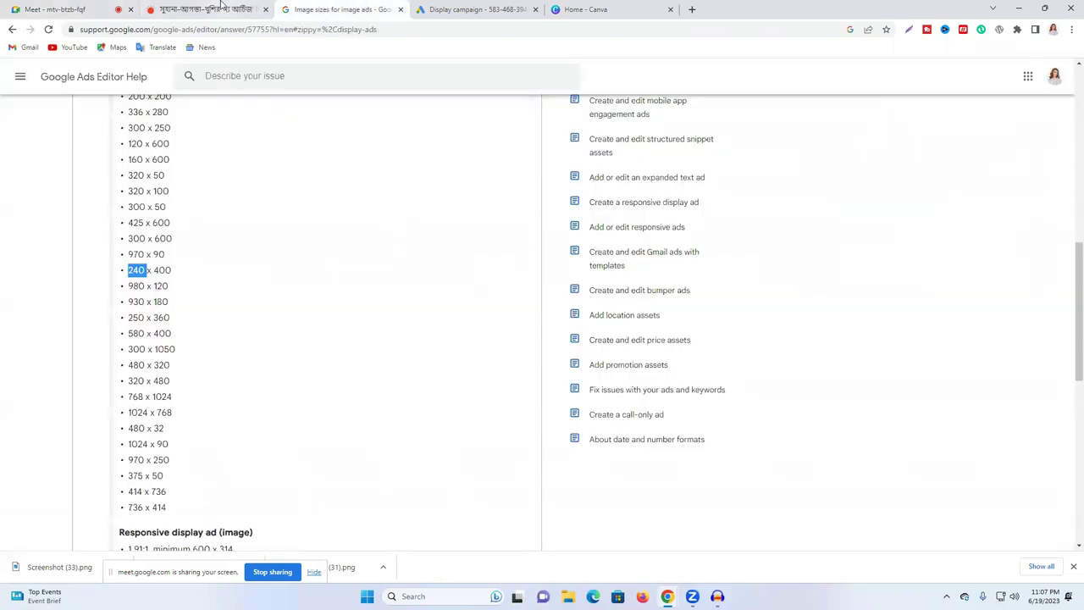
left_click(584, 9)
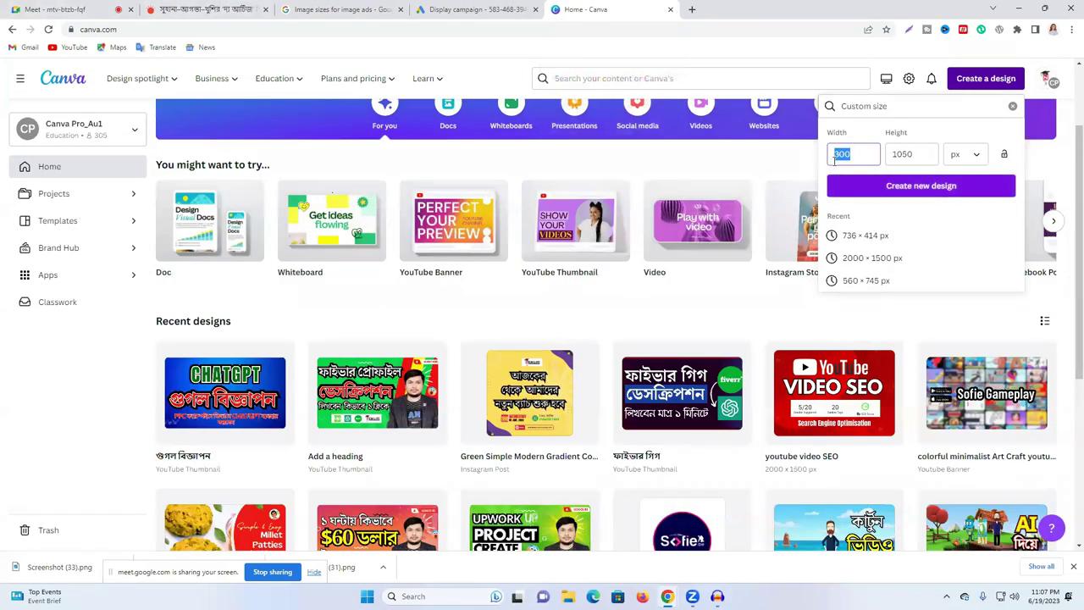
type("249")
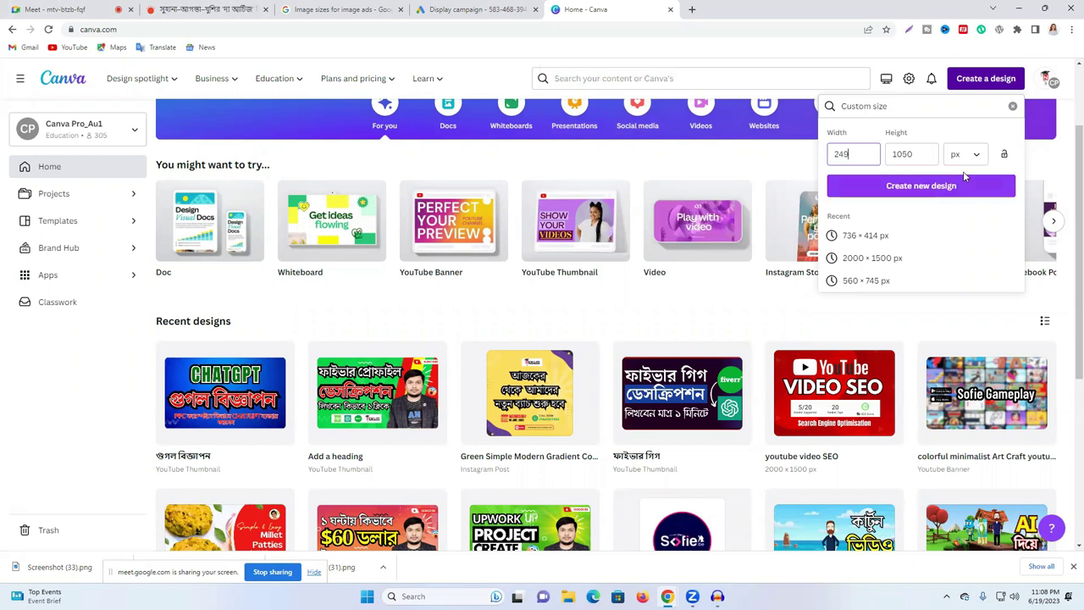
key("BackSpace")
type("0")
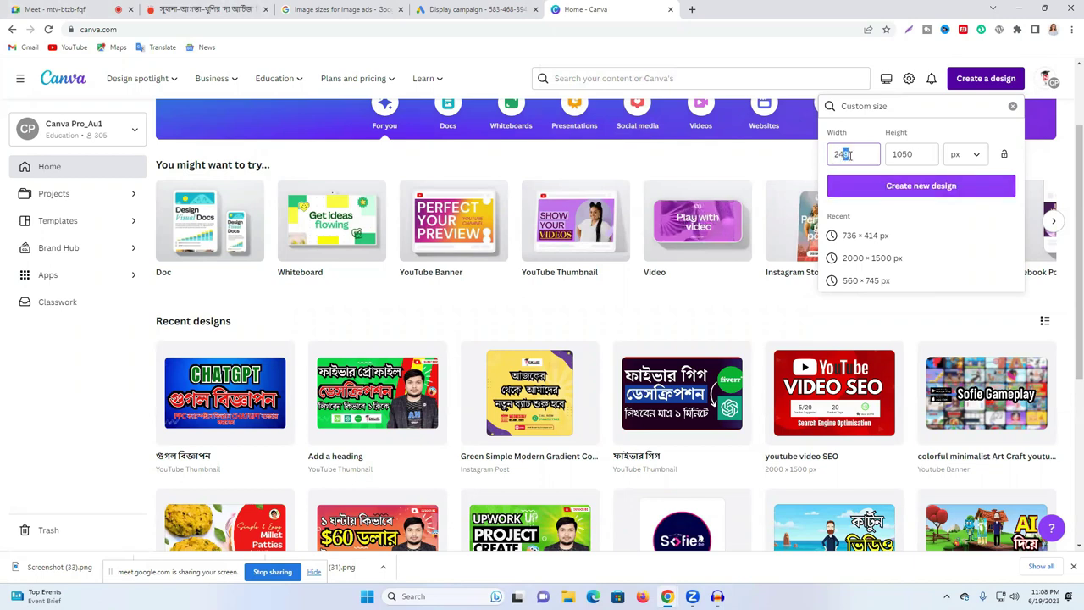
left_click(908, 154)
type("400")
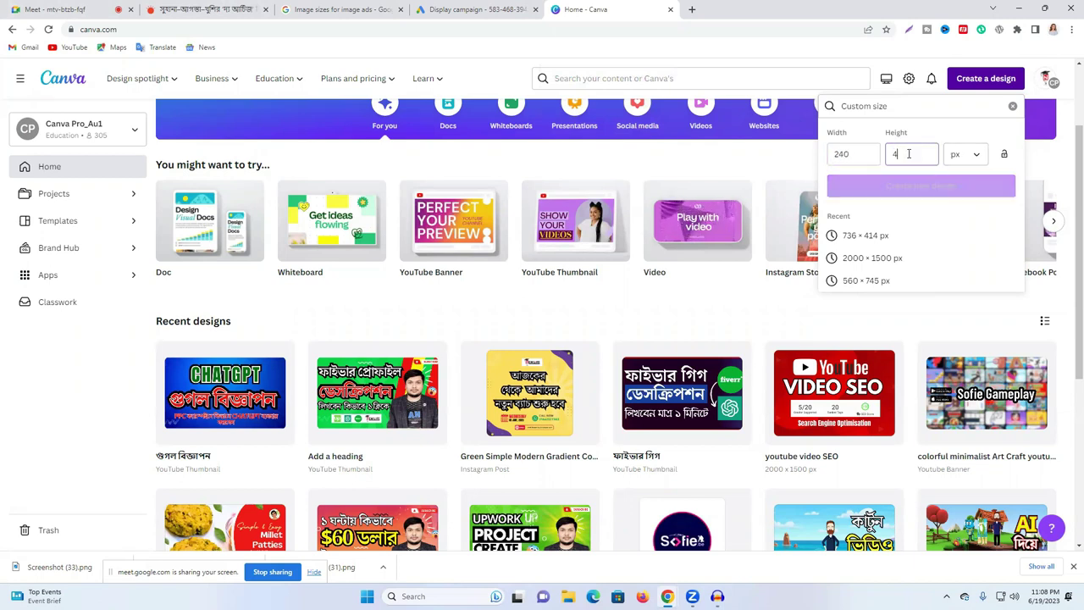
left_click(928, 186)
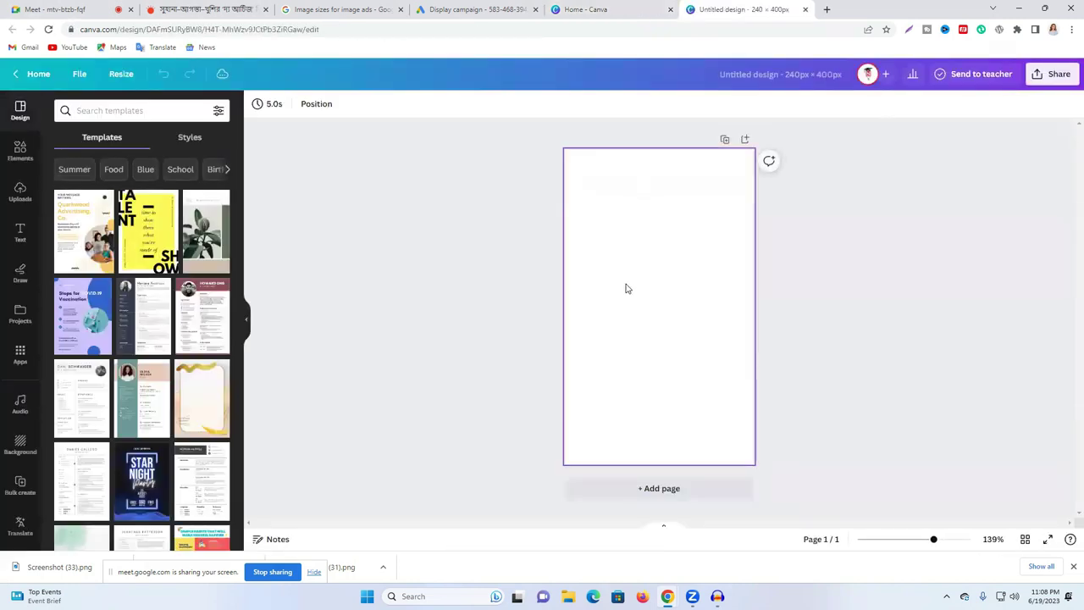
Step: Try the uploaded green Retina ad on the page's upper part, enlarged to about 237 × 212 px, and delete it
left_click(21, 154)
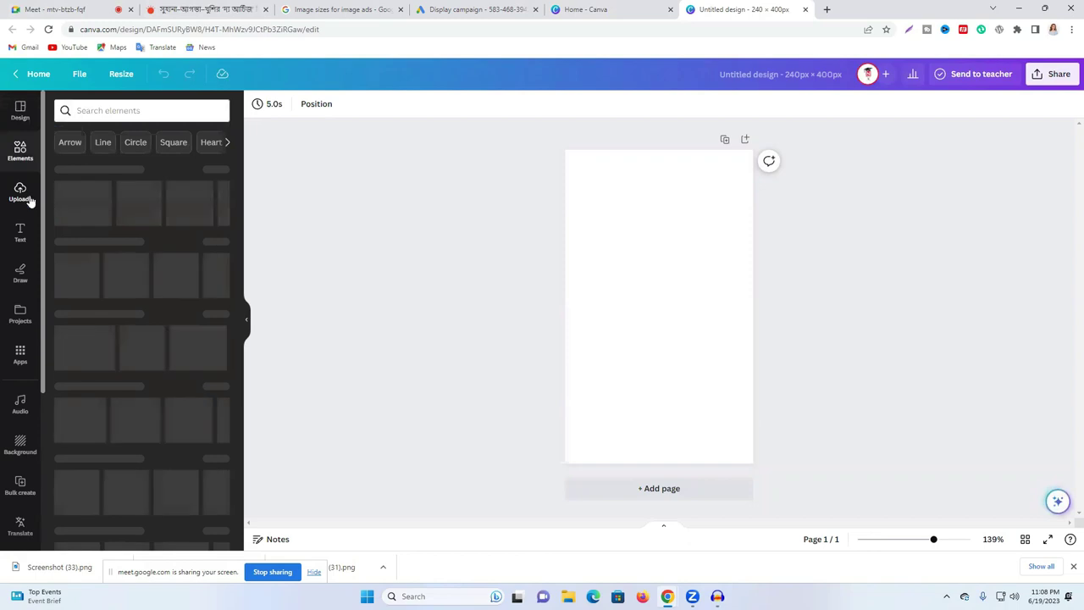
left_click(21, 196)
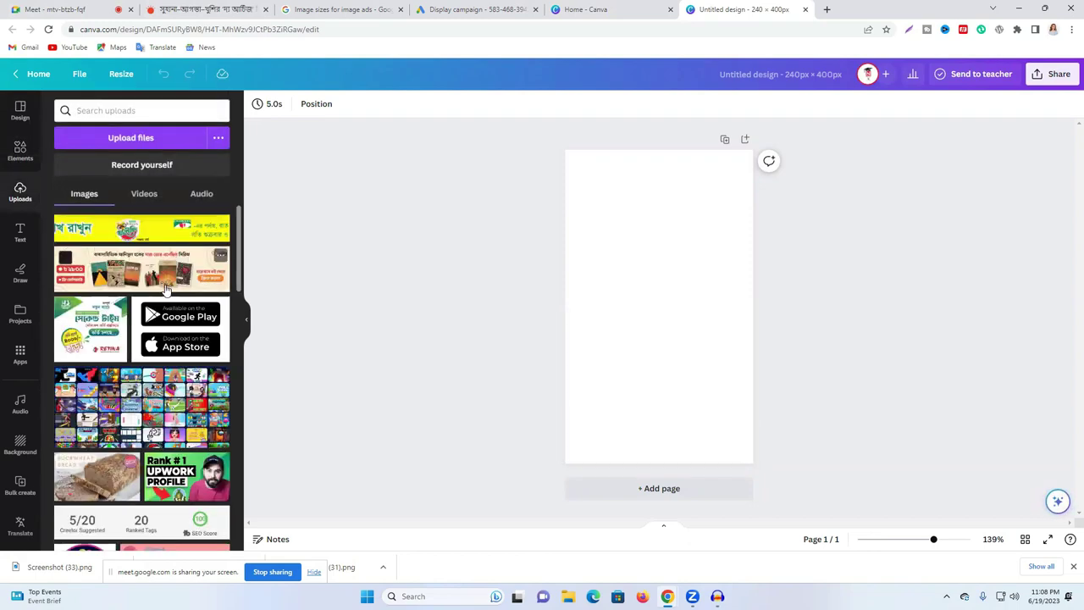
left_click(96, 335)
left_click_drag(619, 291, 569, 178)
left_click_drag(653, 237, 723, 359)
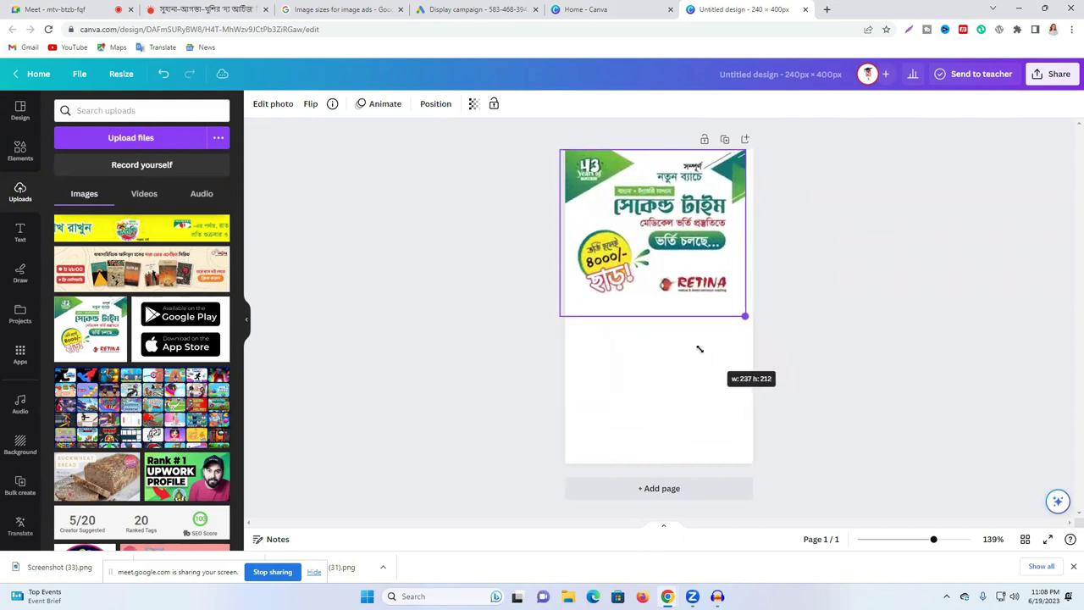
key("ctrl+z")
key("Delete")
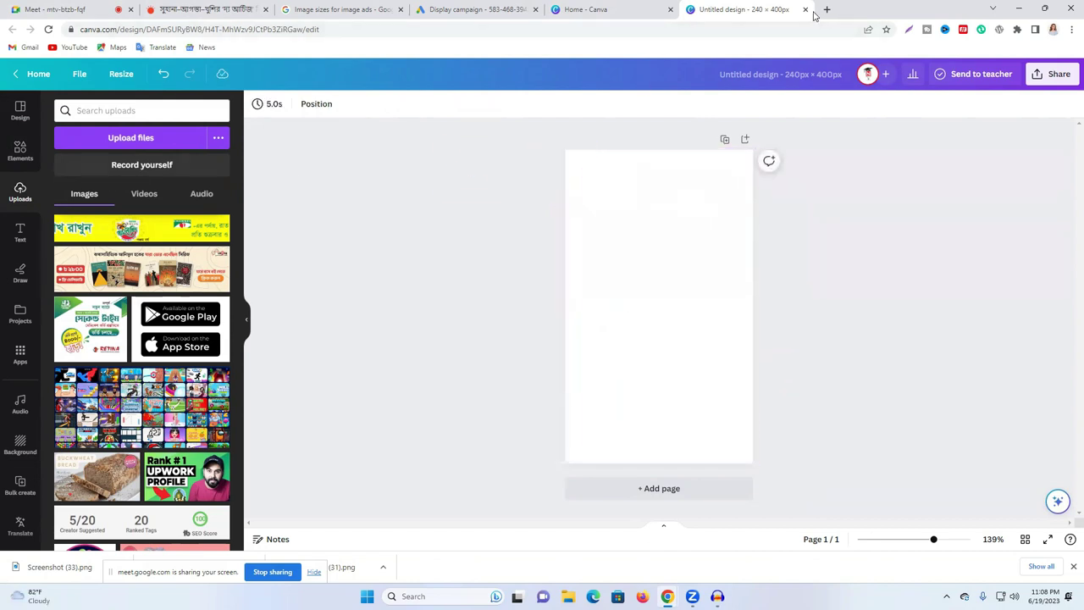
Step: Close the 240 × 400 px design and create a blank custom-size design of 425 × 600 px from the supported sizes list
left_click(614, 8)
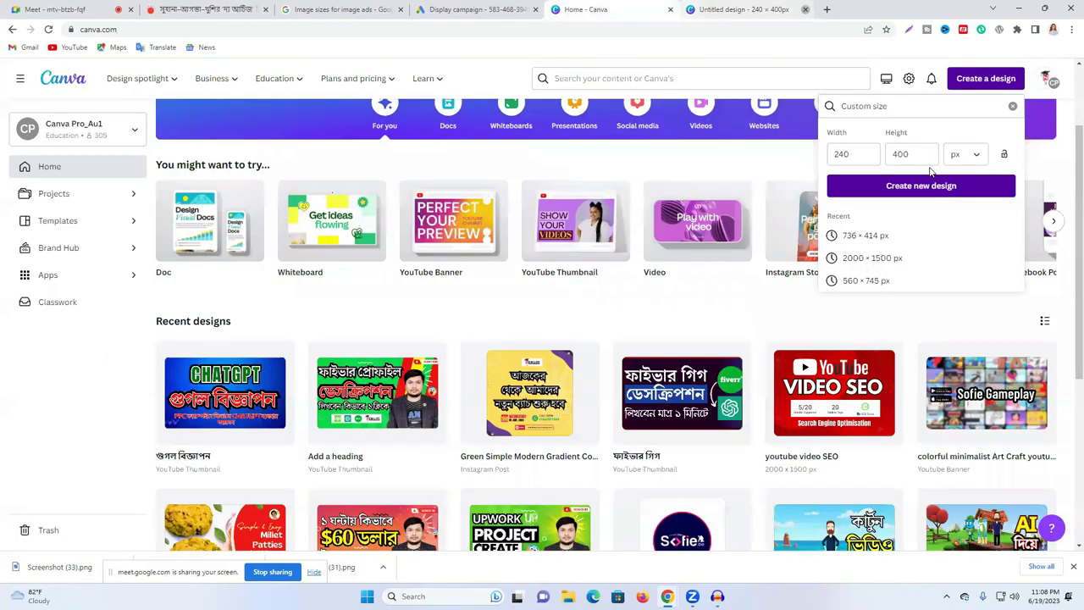
left_click(336, 7)
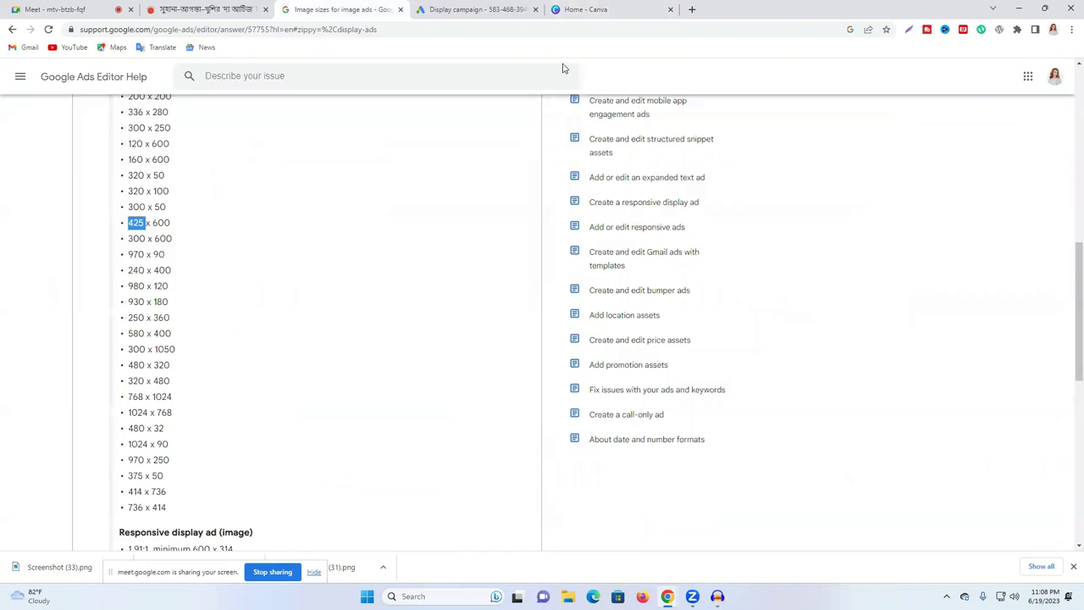
left_click(626, 10)
double_click(844, 152)
type("240")
double_click(845, 152)
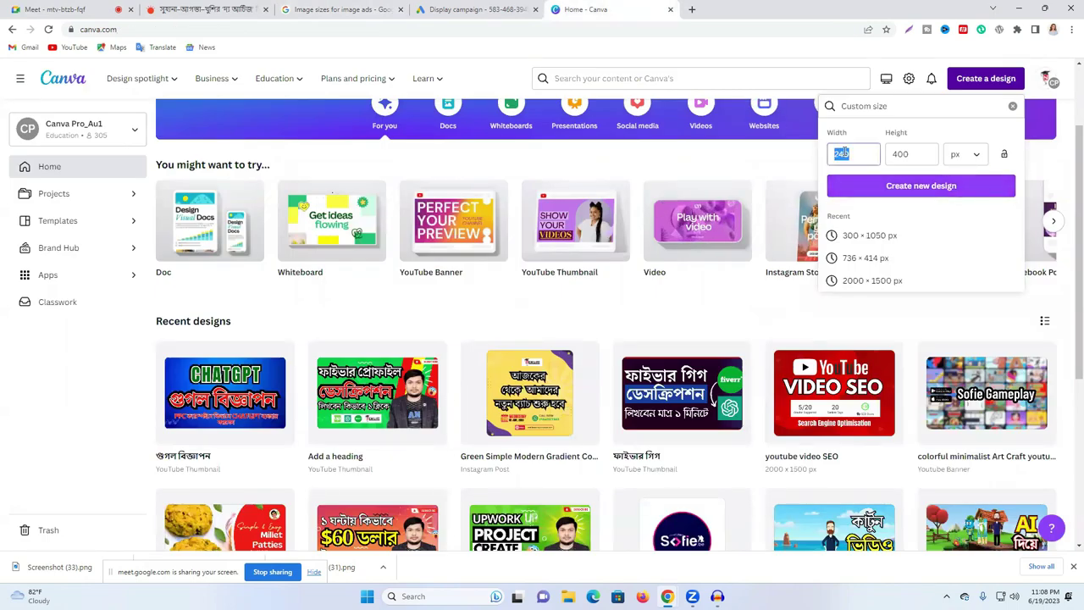
type("425")
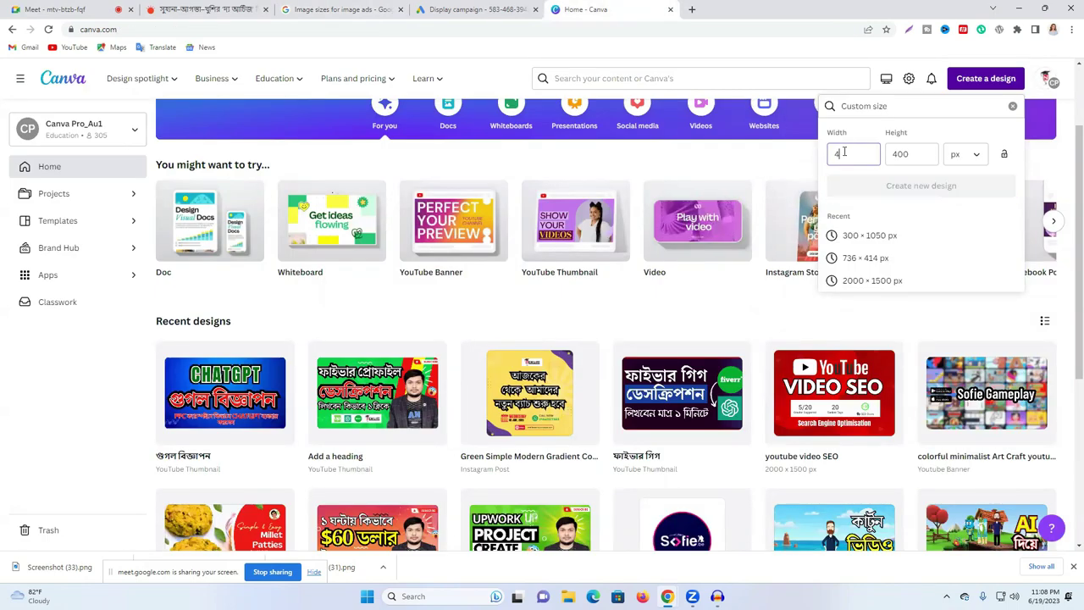
double_click(910, 153)
type("600")
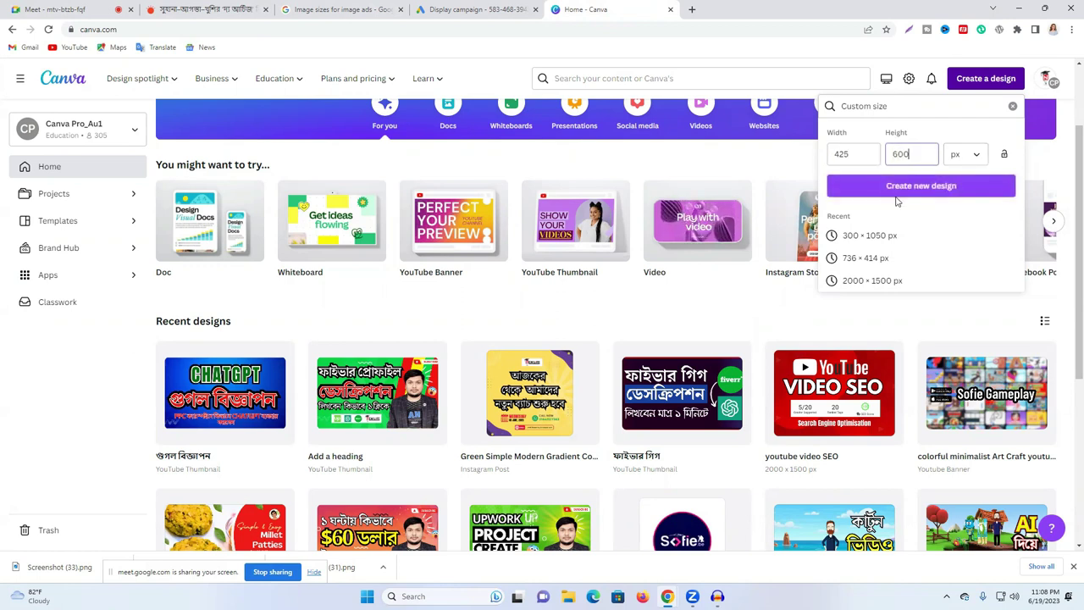
left_click(900, 186)
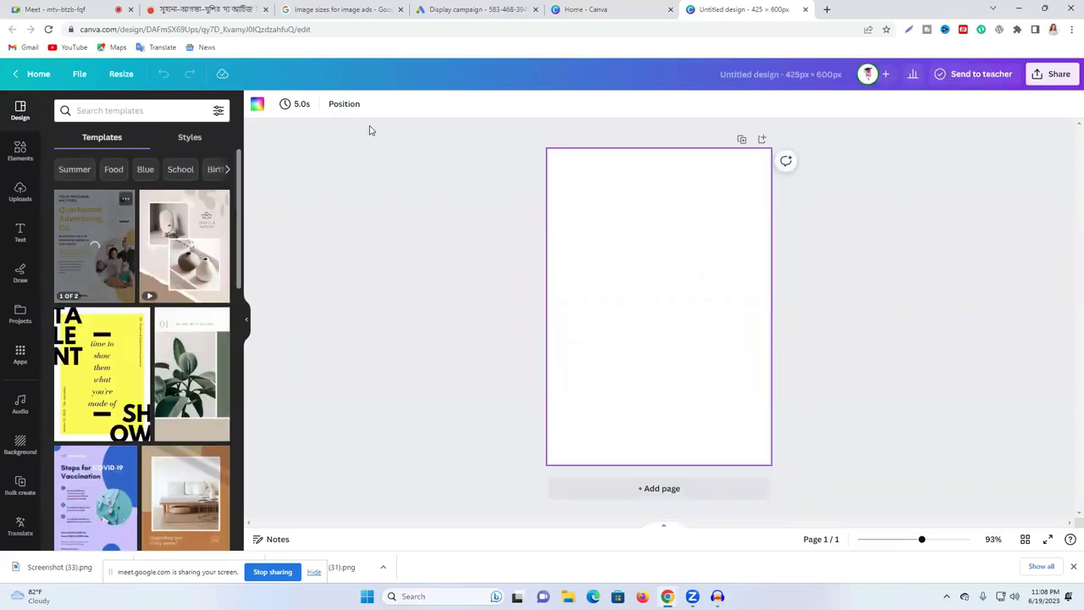
Step: Try an uploaded image on the blank 425 × 600 px page, repositioned and enlarged toward the page's size, and delete it
left_click(23, 165)
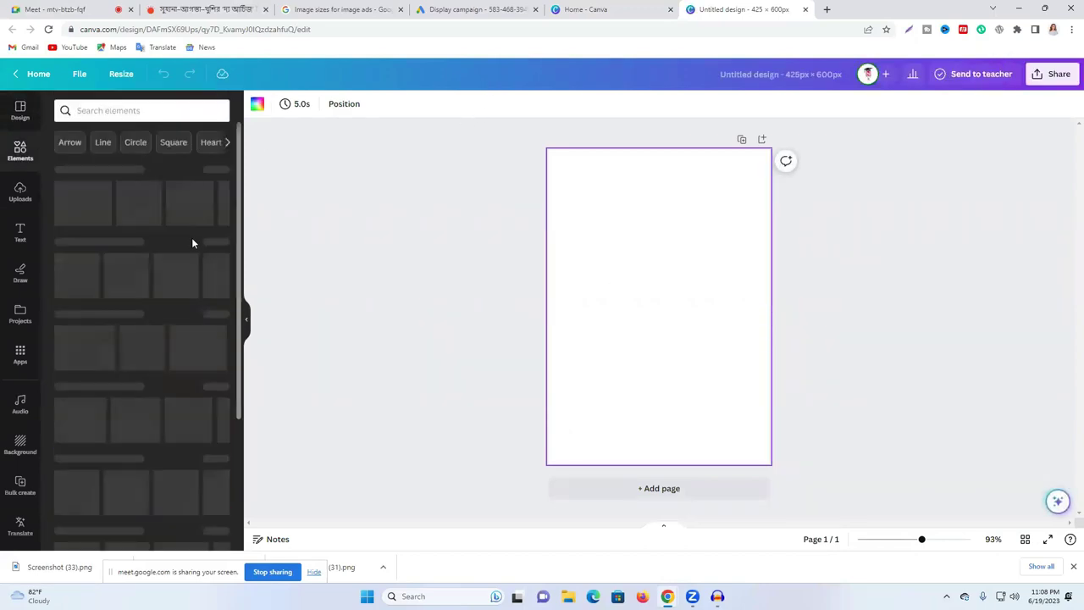
left_click(21, 193)
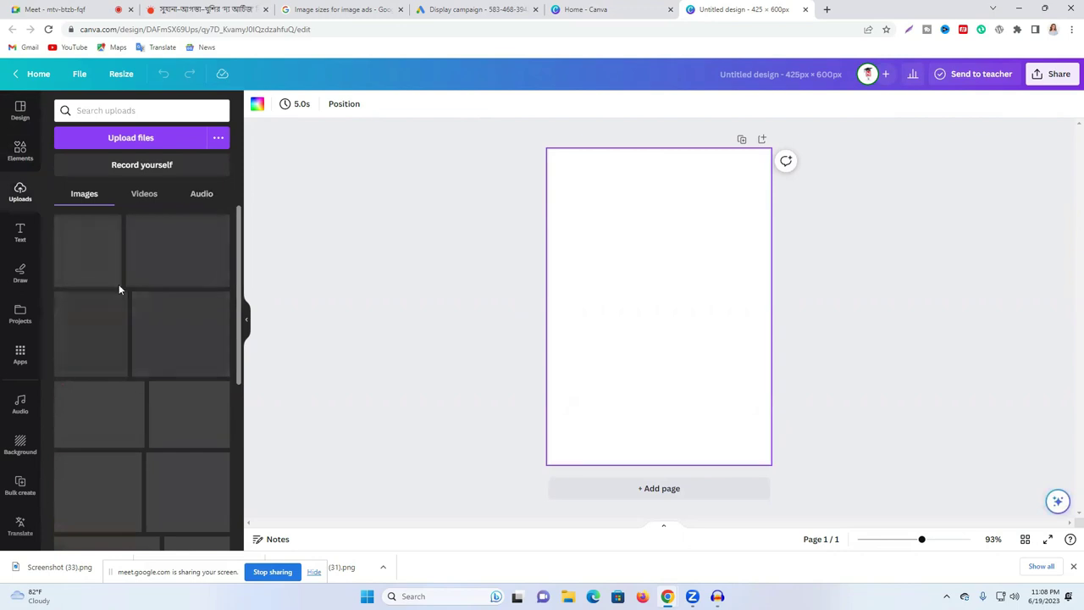
left_click(90, 330)
left_click_drag(657, 298, 603, 193)
left_click_drag(662, 251, 872, 486)
left_click_drag(660, 366, 771, 370)
key("Delete")
Step: Switch to the Prothom Alo news site, open its home page and examine the ad placements beside the articles
left_click(592, 9)
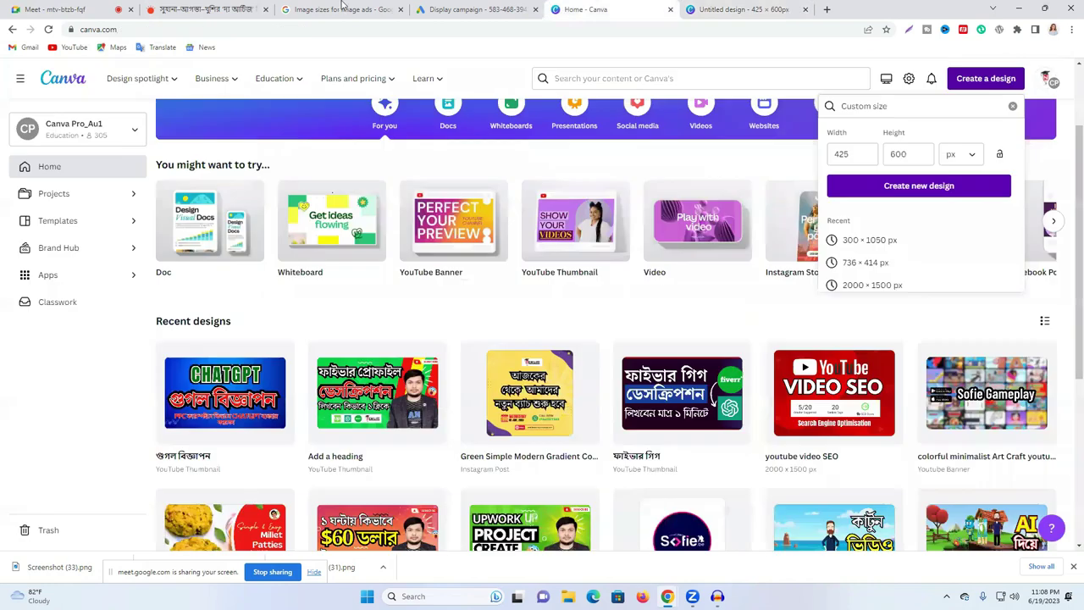
left_click(322, 9)
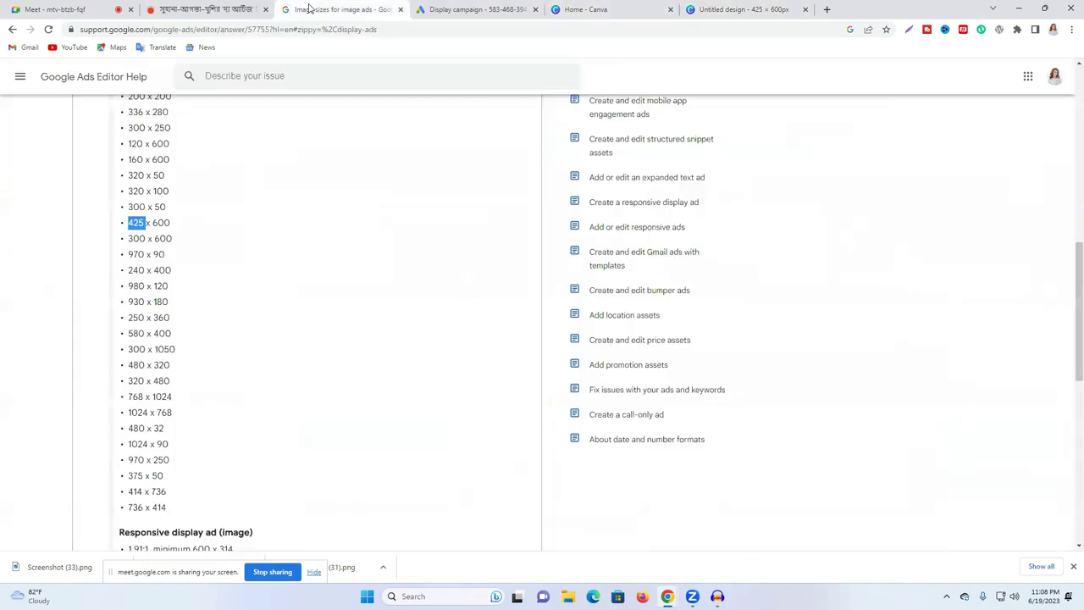
left_click(192, 8)
scroll(652, 405, "down", 1)
scroll(399, 359, "up", 4)
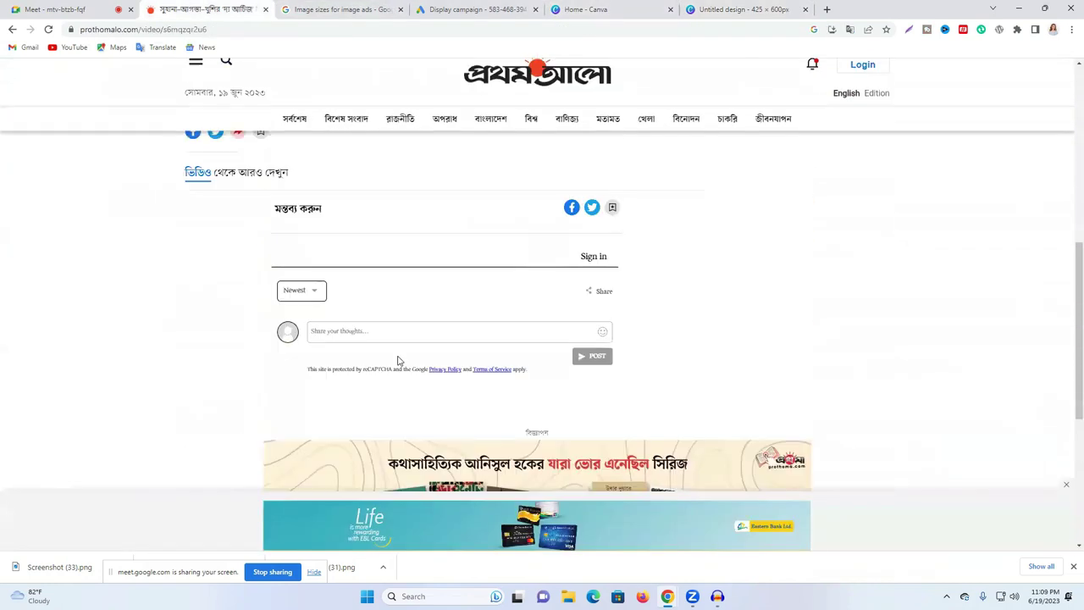
left_click(486, 99)
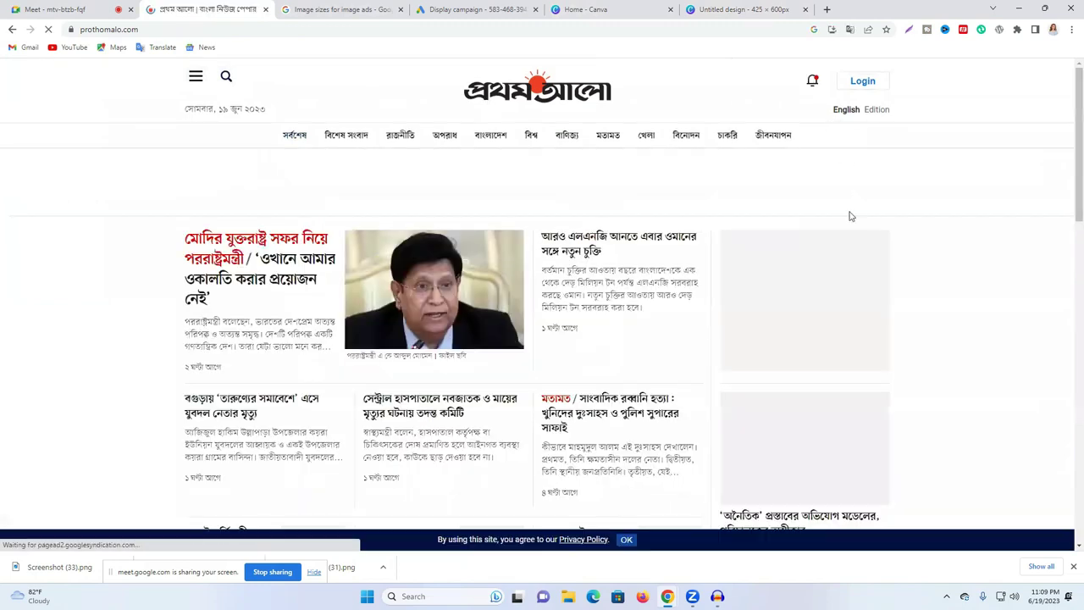
scroll(904, 280, "down", 2)
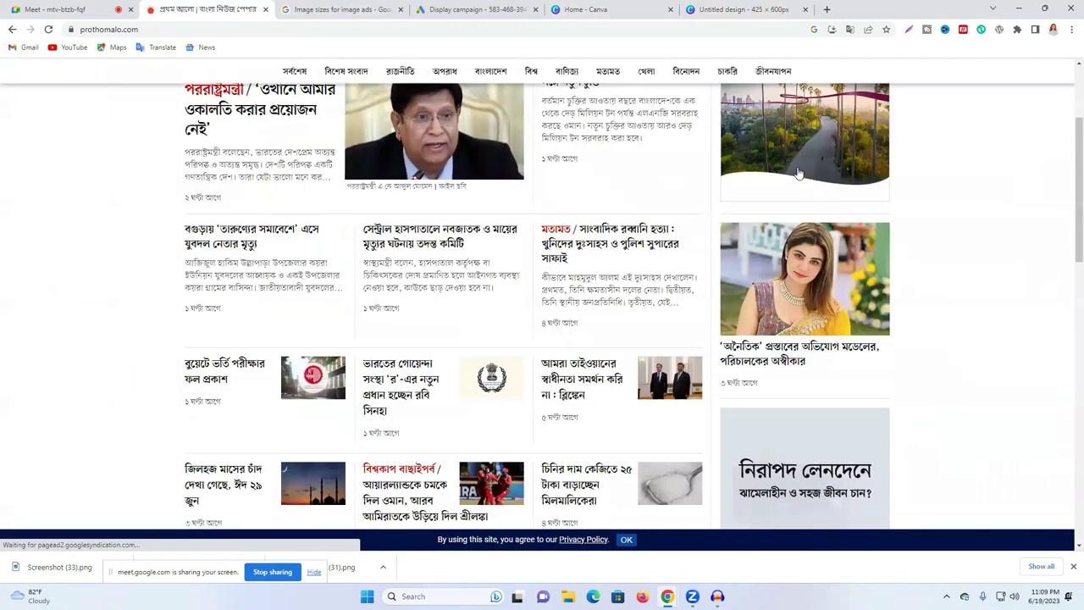
Step: Start a Lightshot capture of the Prothom Alo home page and frame the Qatar Airways ad to measure its size
scroll(797, 172, "up", 2)
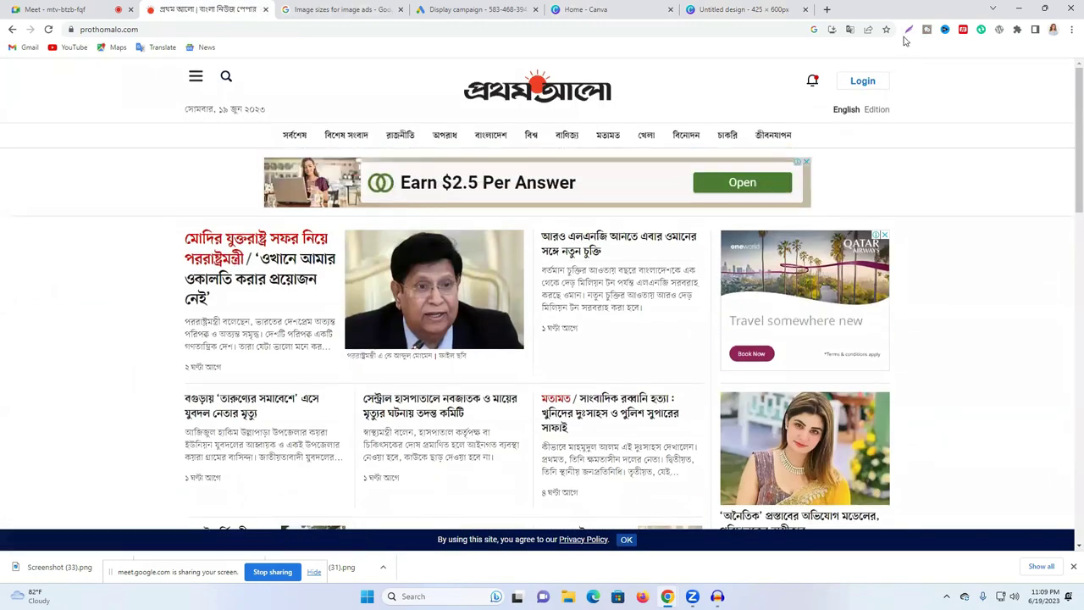
left_click(908, 30)
left_click_drag(722, 230, 890, 371)
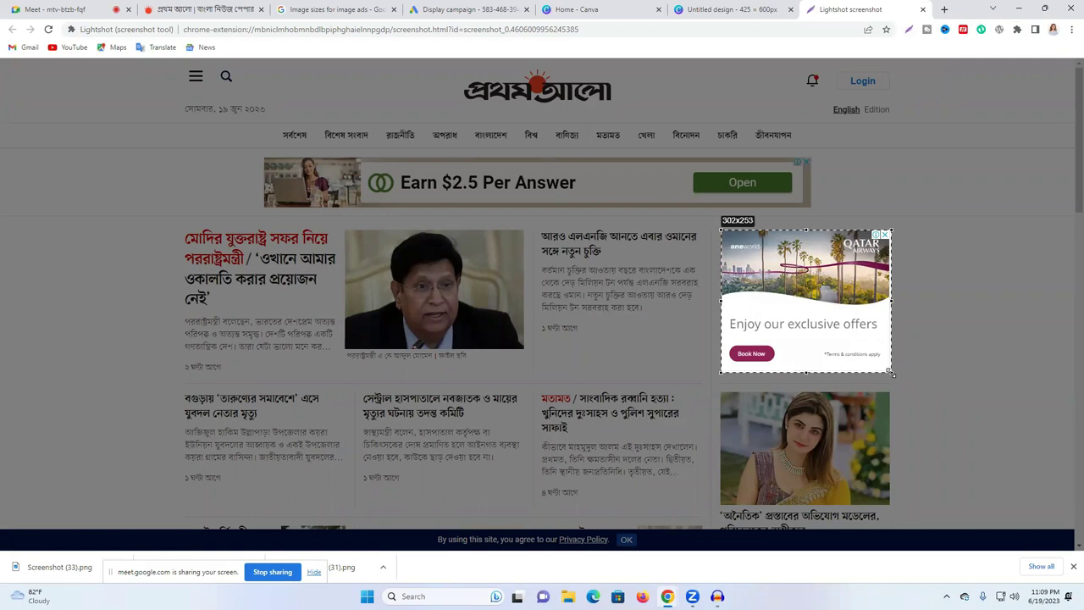
left_click_drag(890, 371, 890, 371)
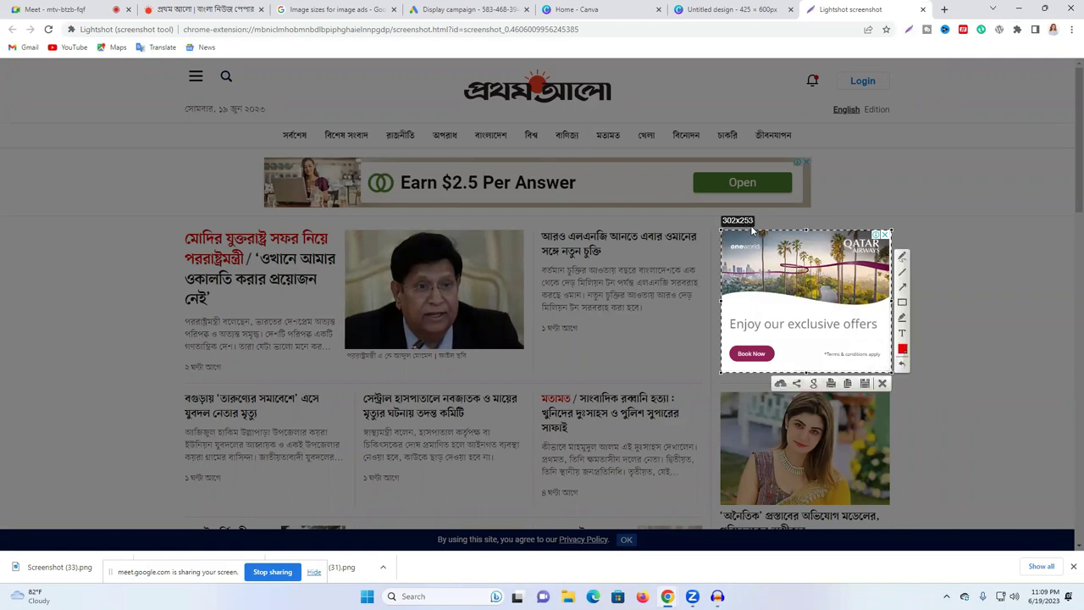
Step: Compare the framed ad's size with Google's supported image ad sizes and highlight the 336 x 280 entry
left_click(322, 9)
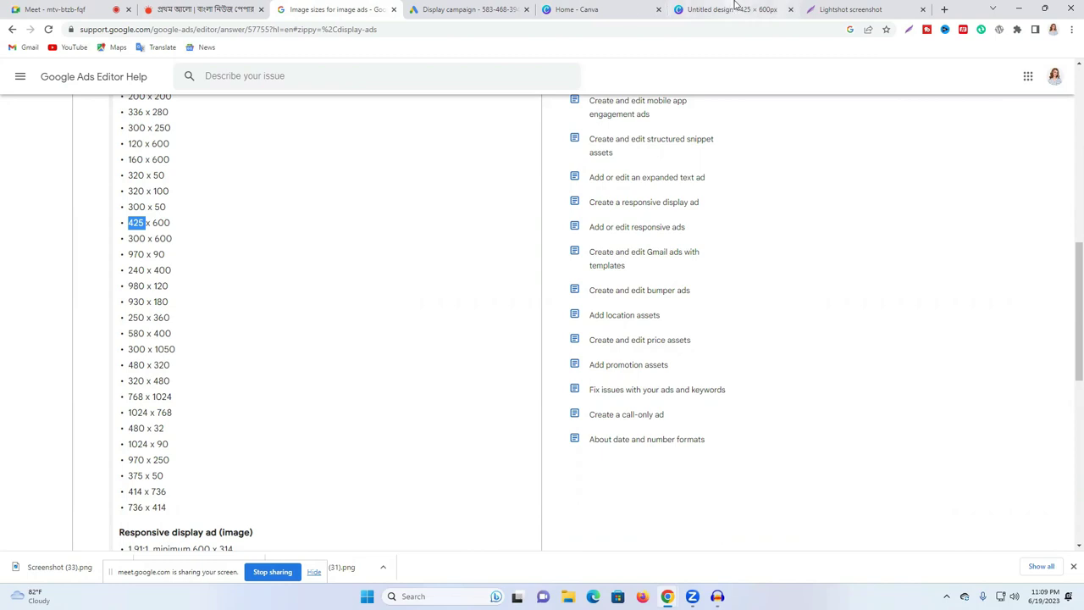
left_click(823, 7)
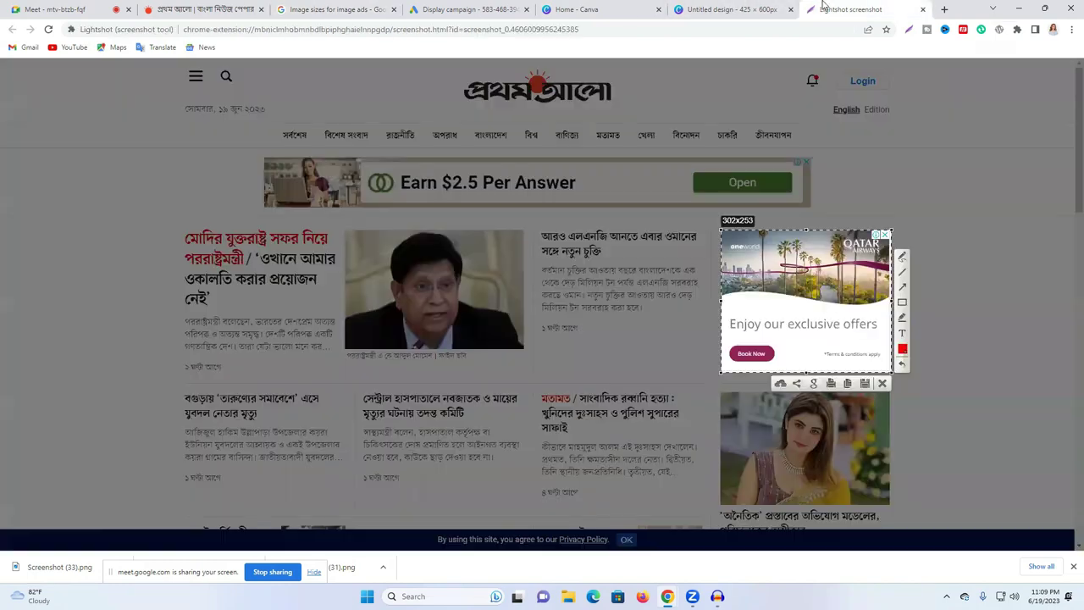
left_click(228, 4)
key("ctrl+Tab")
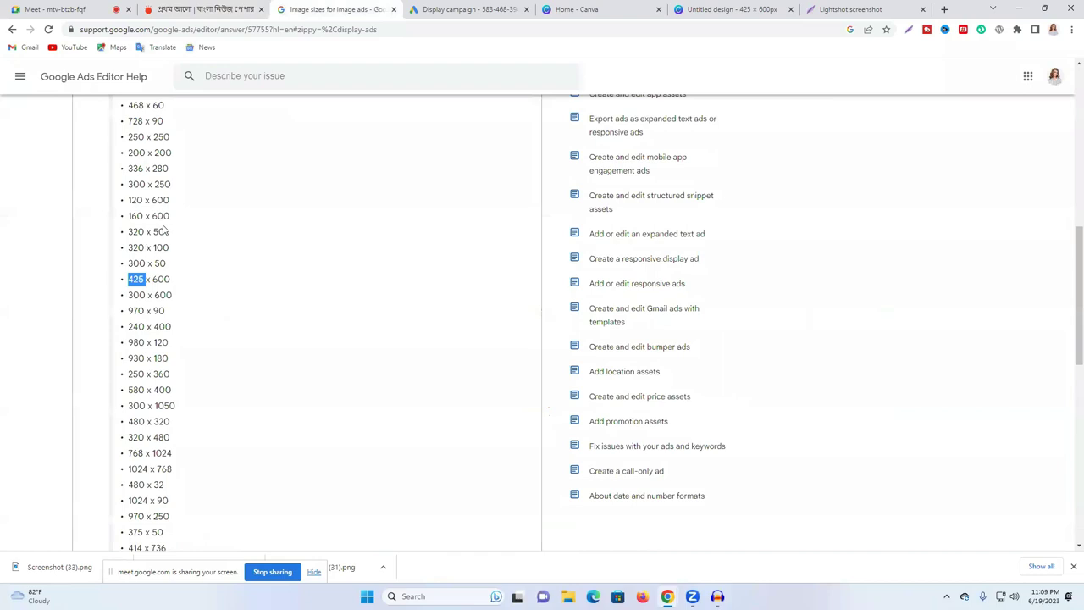
triple_click(152, 168)
right_click(152, 169)
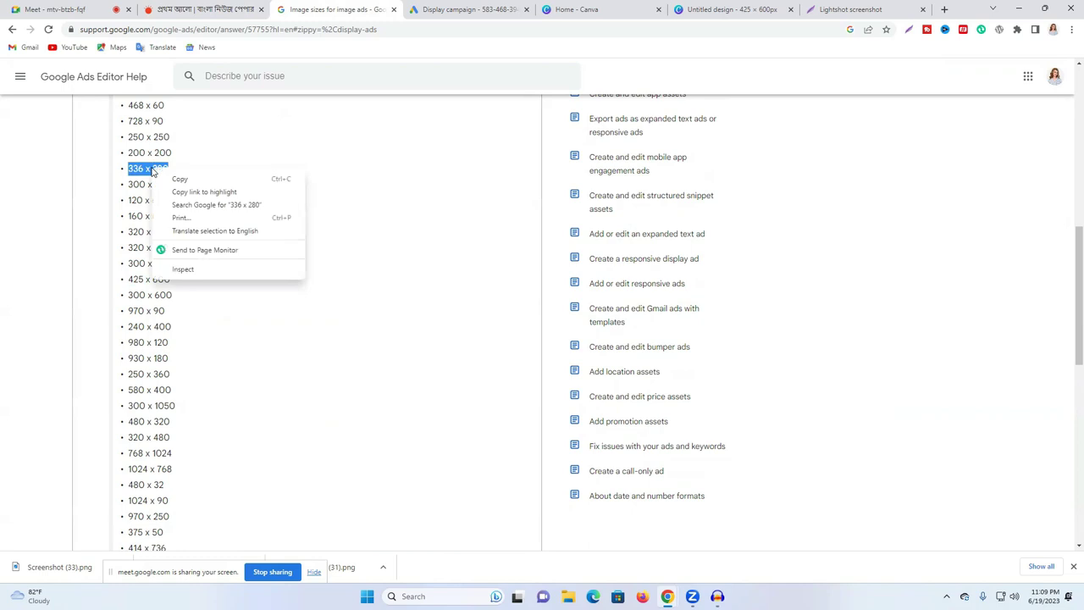
key("Escape")
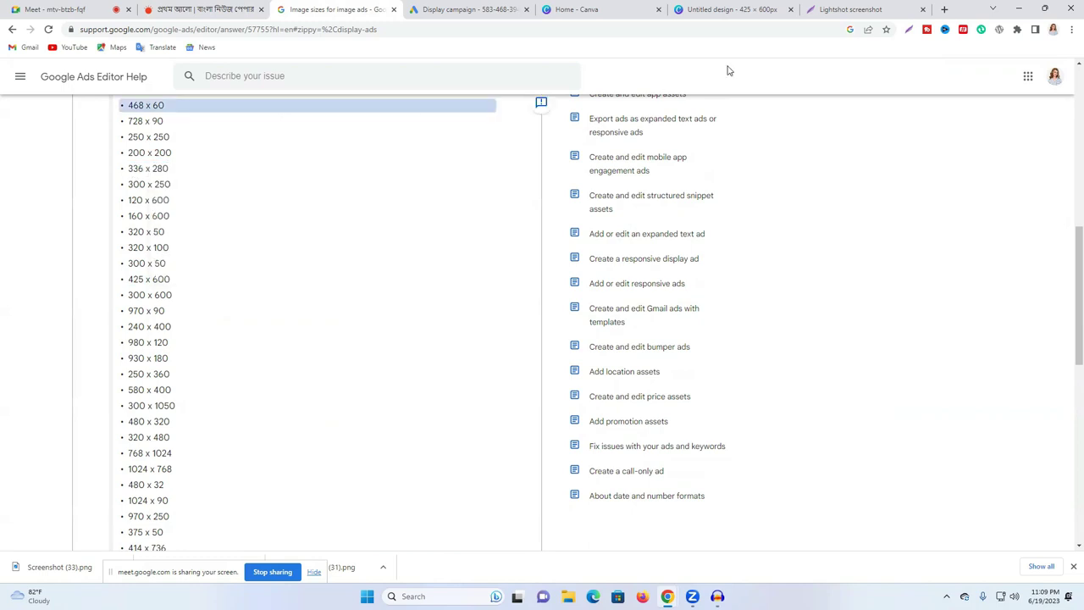
Step: Switch to the Canva home page and create a new custom-size design of 336 × 280 px
left_click(833, 8)
left_click(696, 8)
left_click(602, 8)
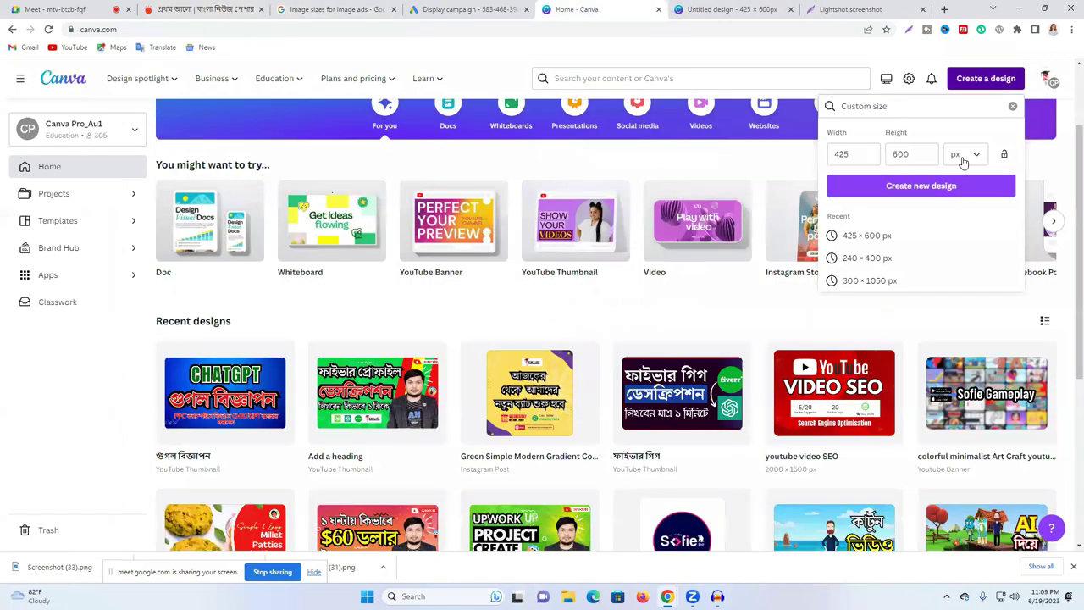
double_click(836, 154)
key("BackSpace")
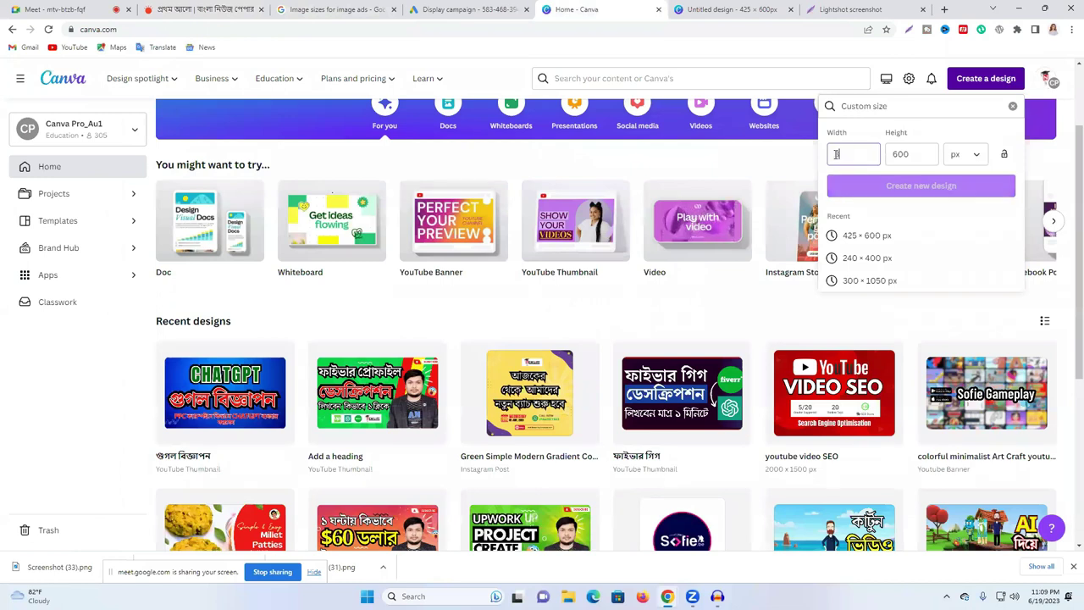
type("336")
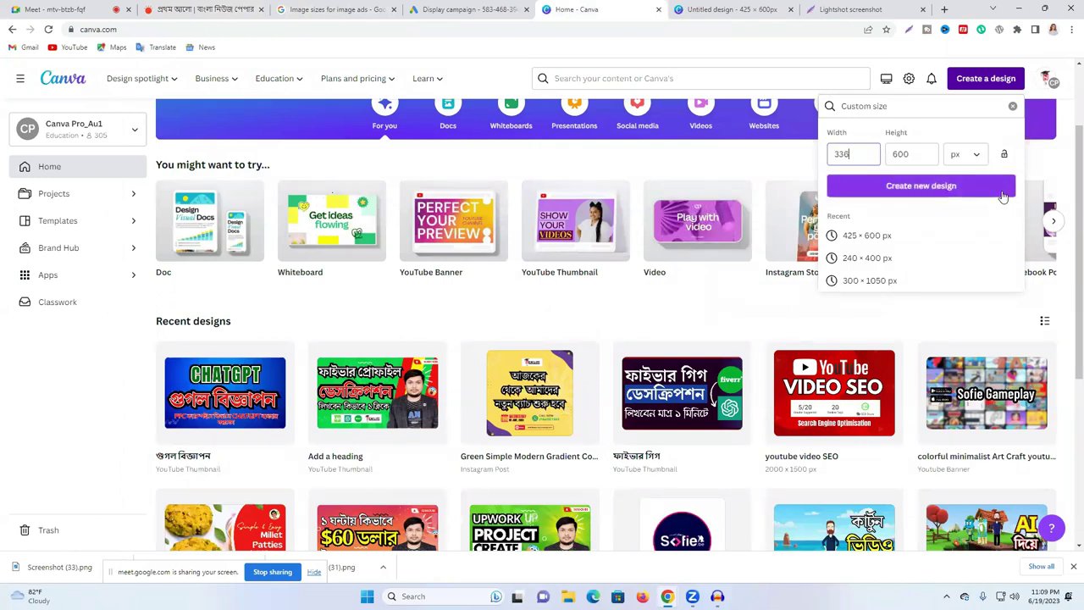
left_click_drag(920, 155, 884, 161)
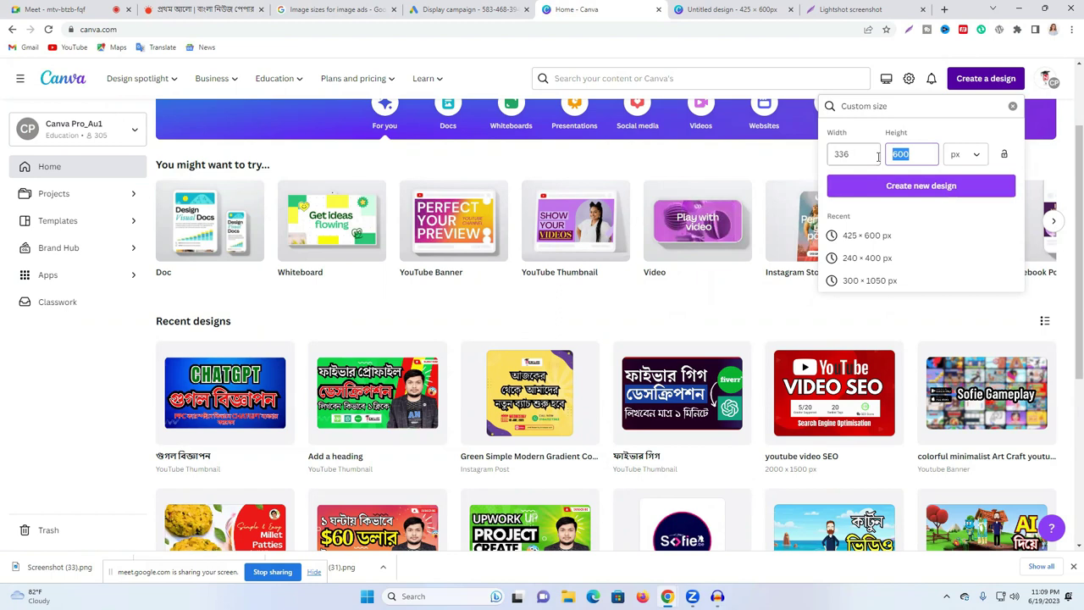
type("280")
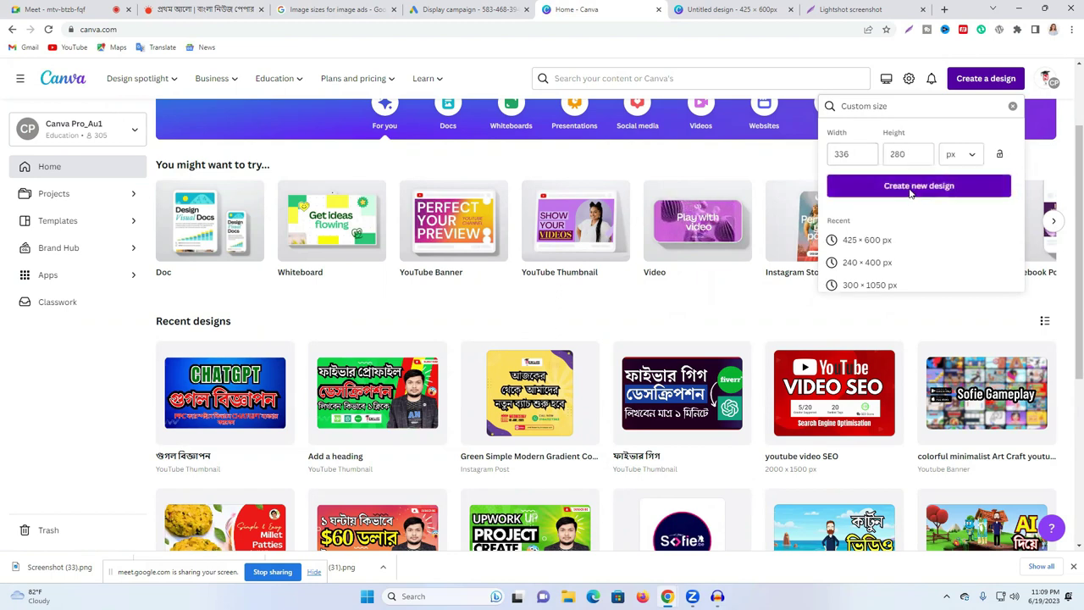
left_click(912, 186)
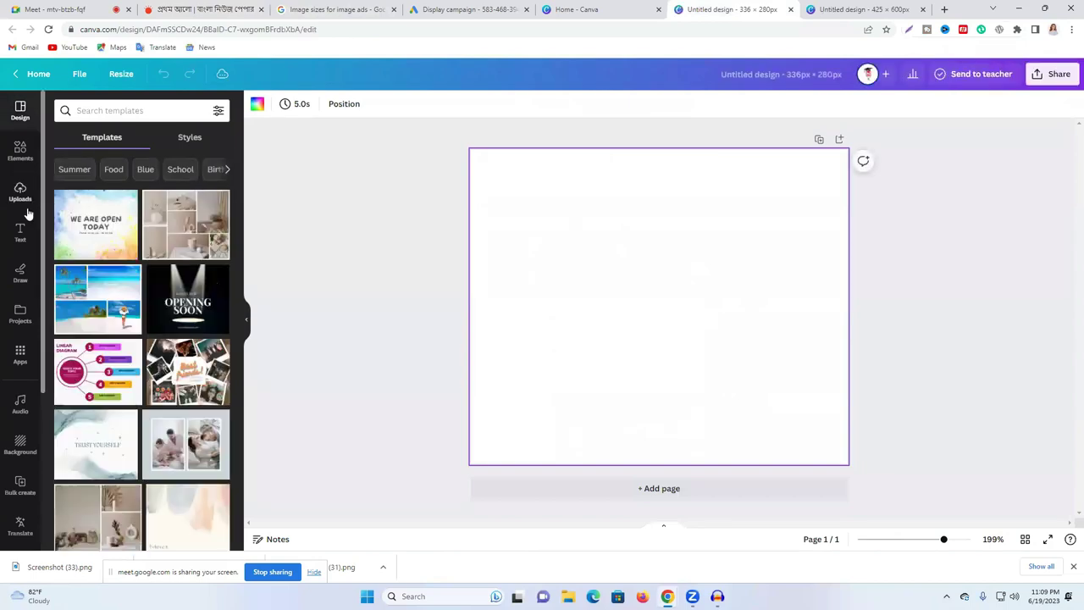
Step: Place the uploaded Retina admission banner on the blank page and enlarge it to fill the whole page
left_click(21, 192)
left_click(105, 306)
left_click_drag(666, 306, 566, 232)
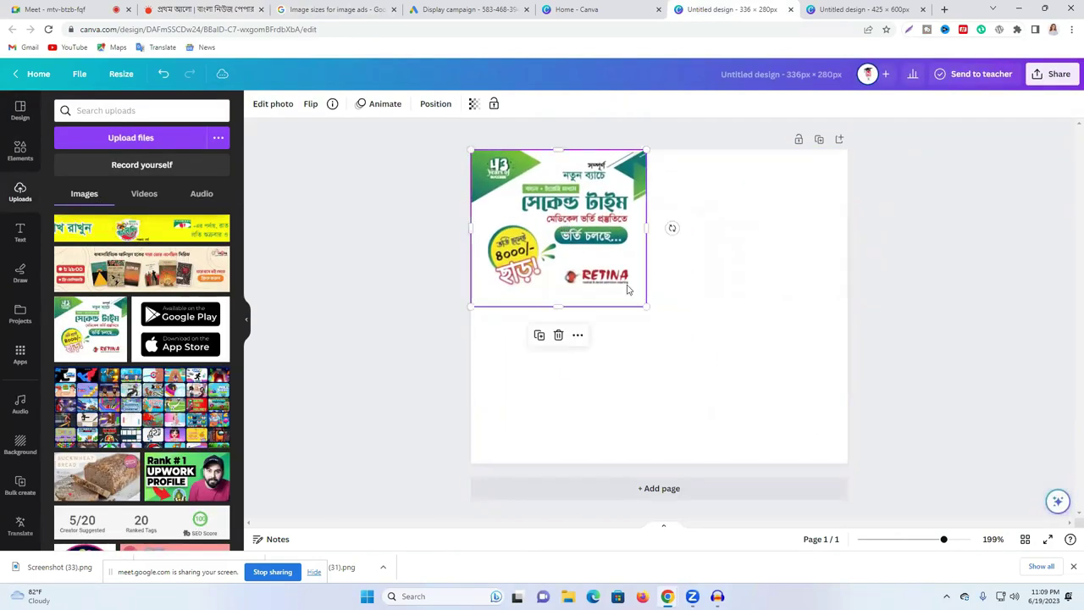
left_click_drag(644, 306, 890, 455)
left_click(913, 401)
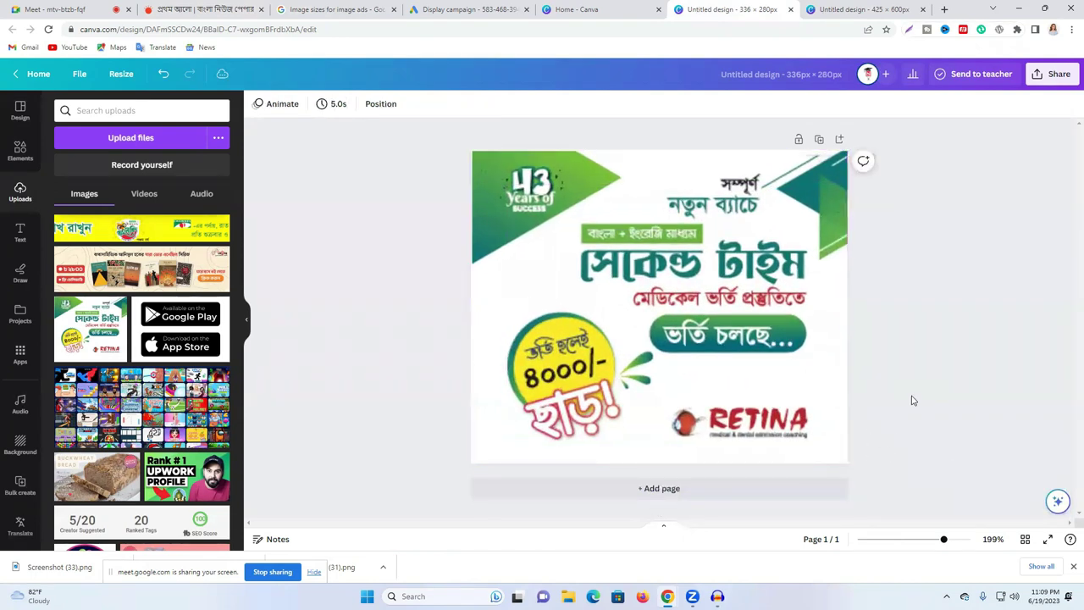
Step: Adjust the banner photo to temperature 12, tint 28, contrast 17 and shadows 33
left_click(839, 326)
left_click(301, 103)
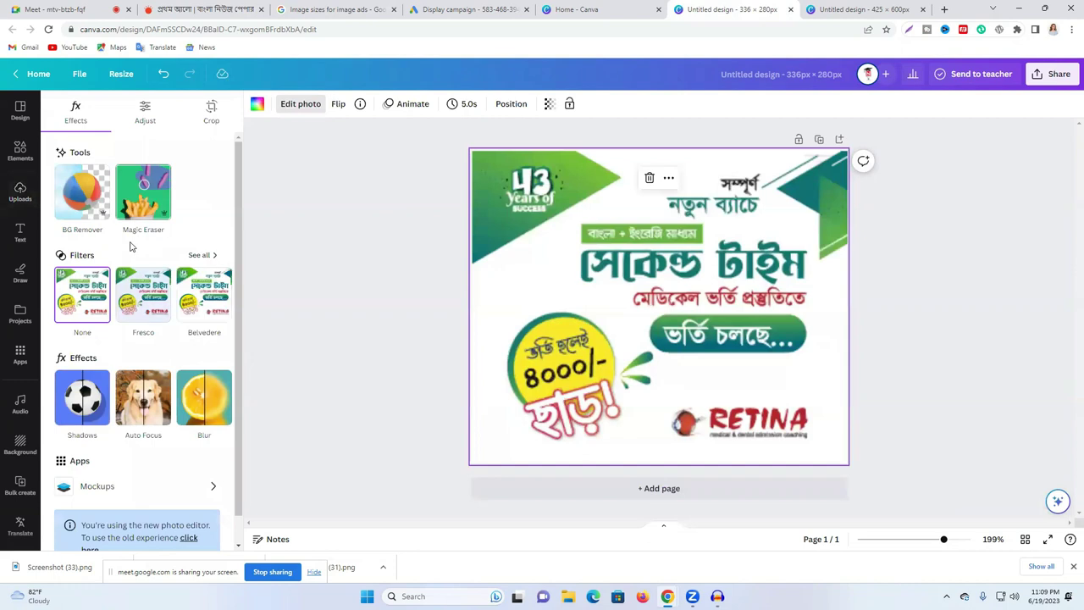
left_click(145, 115)
mouse_move(135, 405)
left_mouse_down()
mouse_move(198, 401)
mouse_move(150, 402)
left_mouse_up()
left_click_drag(138, 276, 160, 307)
mouse_move(136, 467)
left_mouse_down()
mouse_move(175, 465)
mouse_move(92, 465)
mouse_move(164, 465)
left_mouse_up()
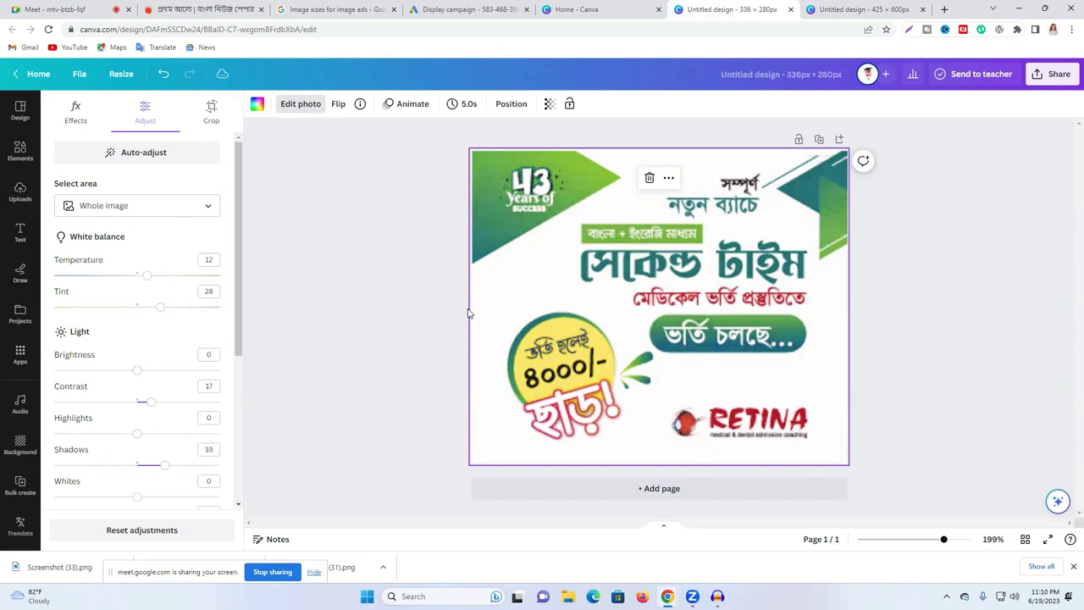
left_click(468, 313)
Step: Download the finished banner design as a PNG at 336 × 280 px
left_click(1052, 74)
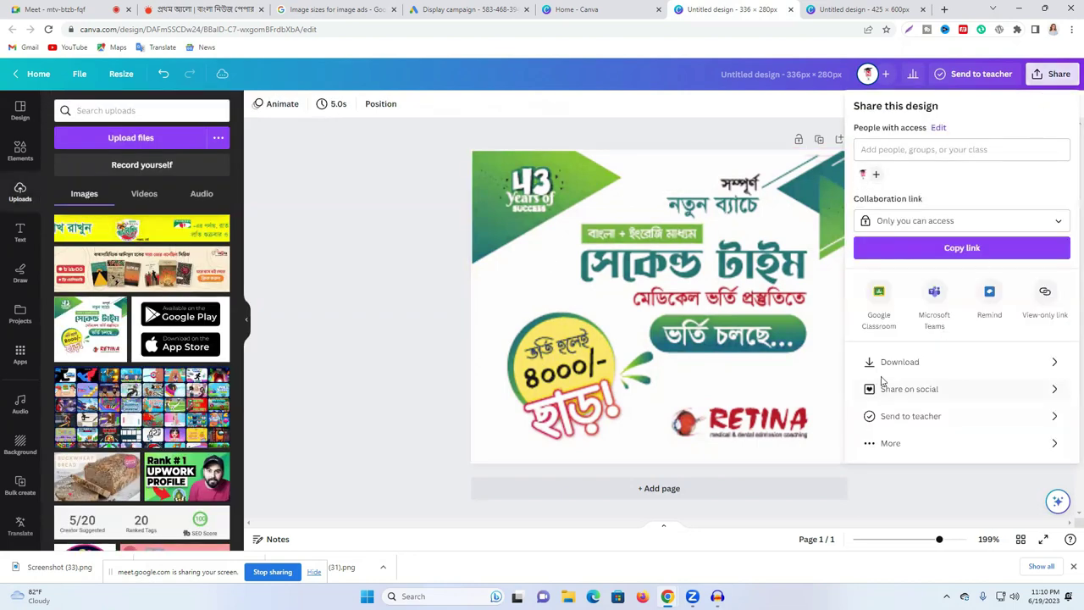
left_click(902, 361)
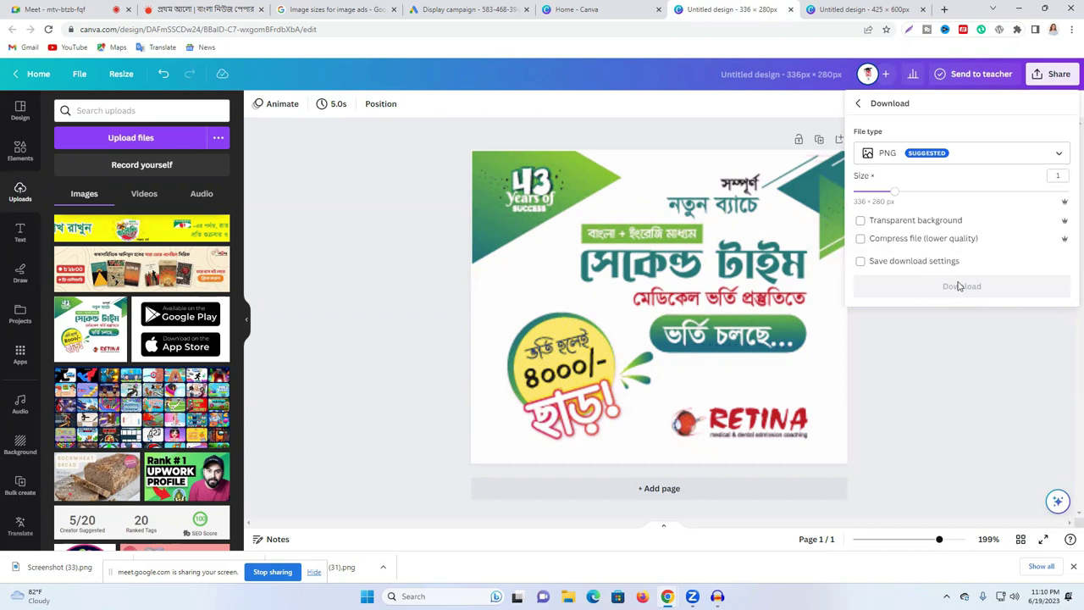
left_click(940, 293)
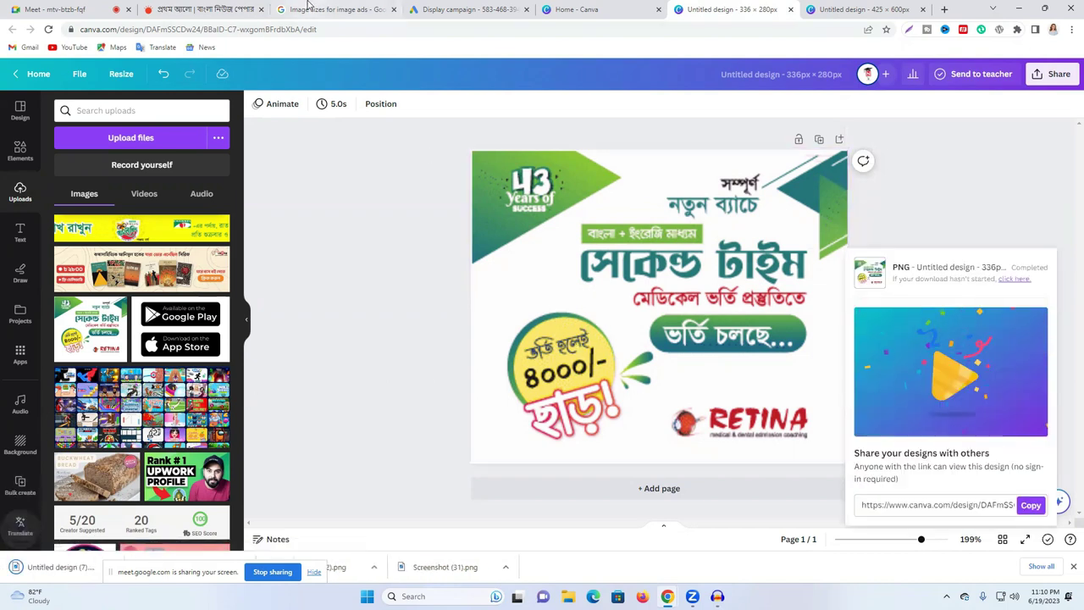
Step: Switch to the Google Ads display campaign and upload Untitled design (7).png from Downloads as a display ad
left_click(470, 9)
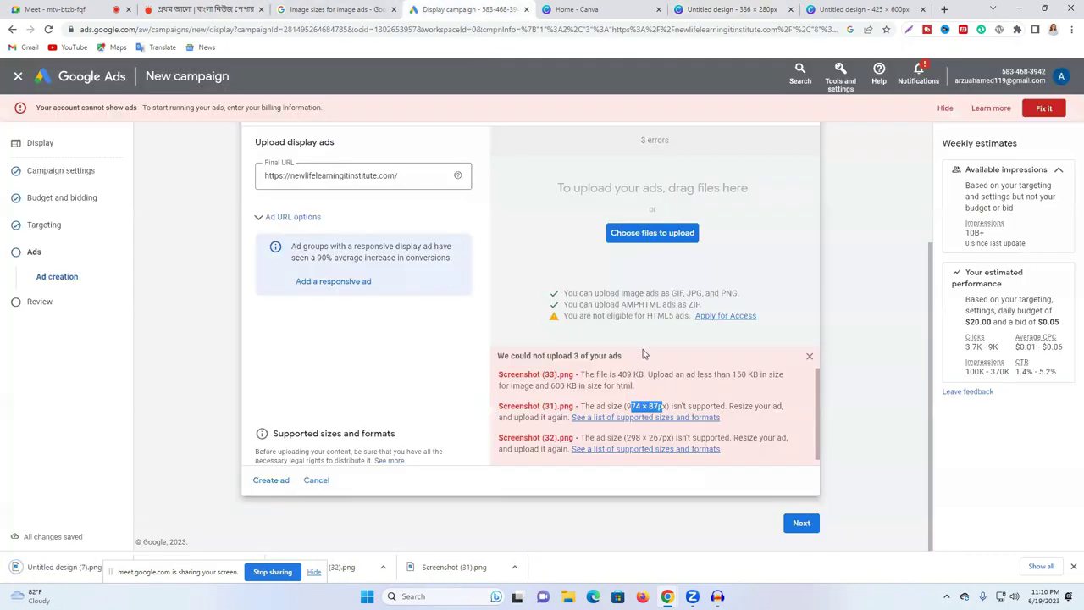
left_click(644, 236)
left_click(121, 119)
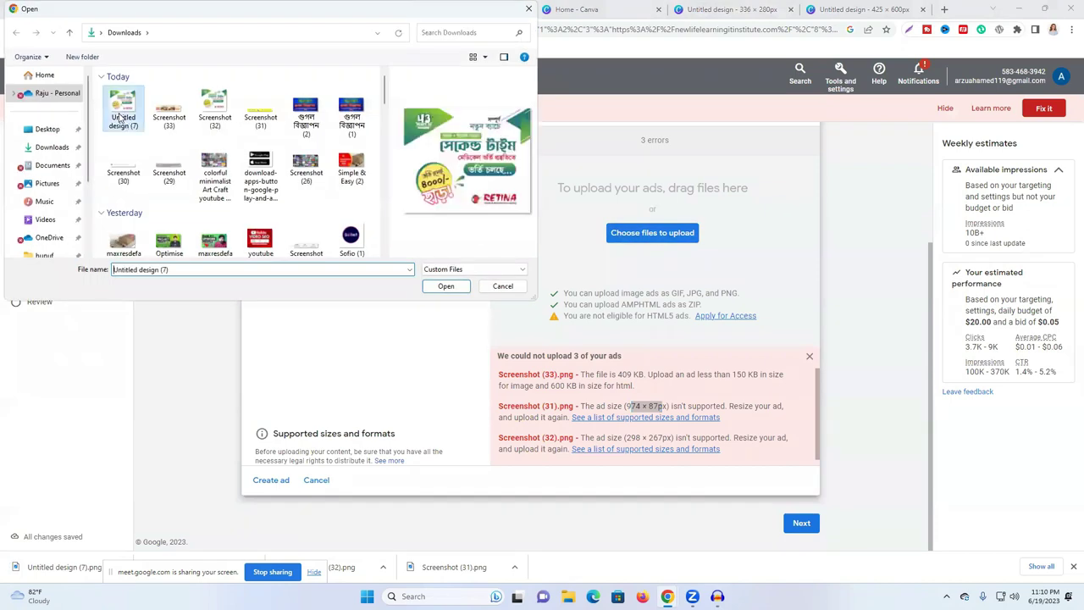
left_click(446, 286)
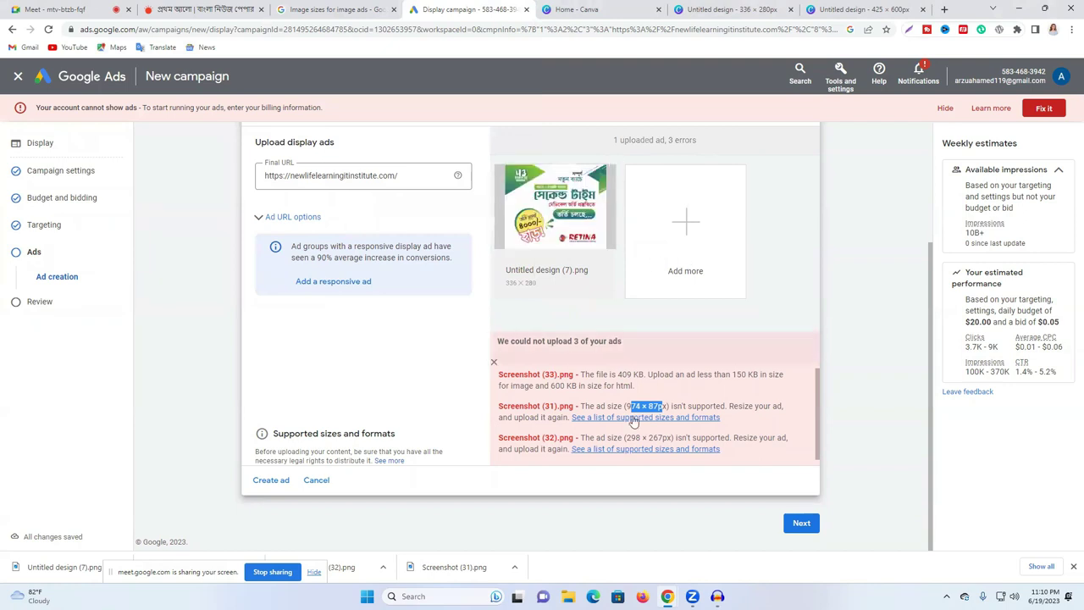
Step: Check the supported ad sizes list again, then create a new 200 × 200 px custom design in Canva
left_click(371, 8)
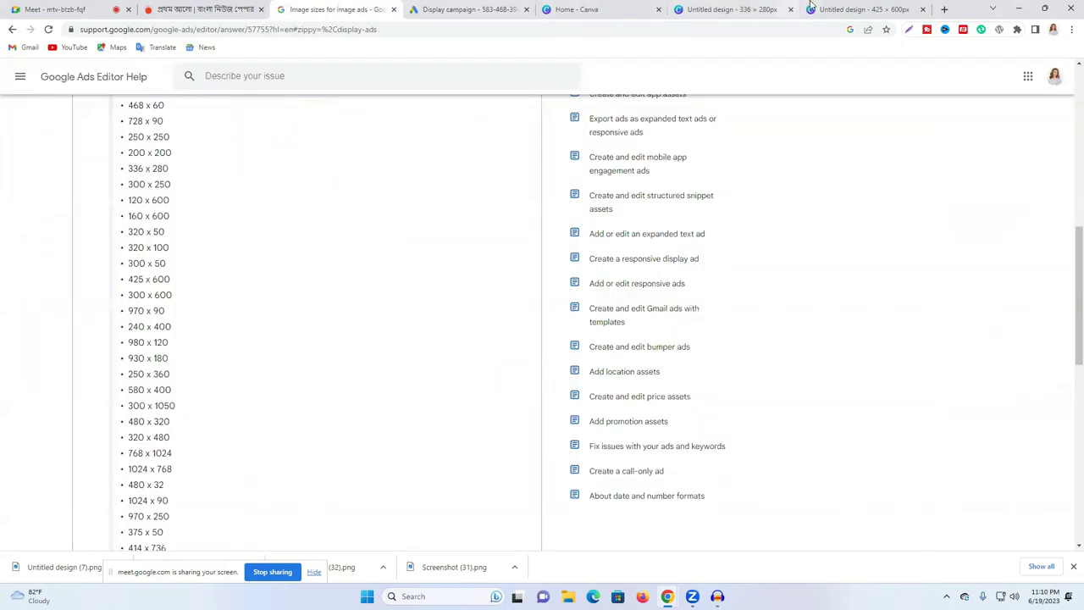
left_click(859, 10)
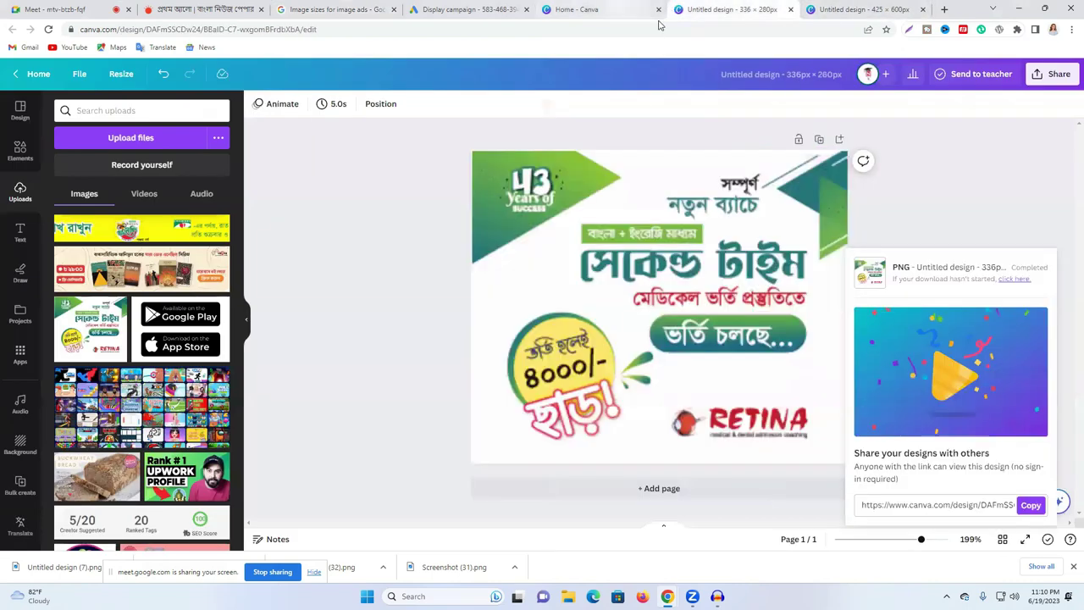
left_click(584, 10)
double_click(867, 150)
type("200")
left_click(907, 158)
double_click(908, 157)
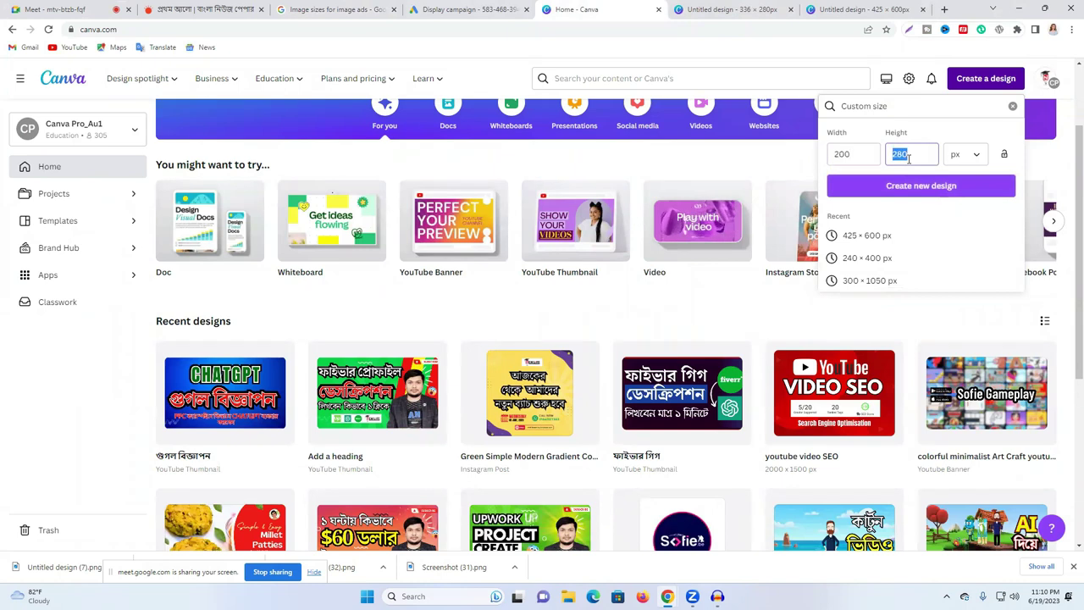
type("200")
left_click(905, 188)
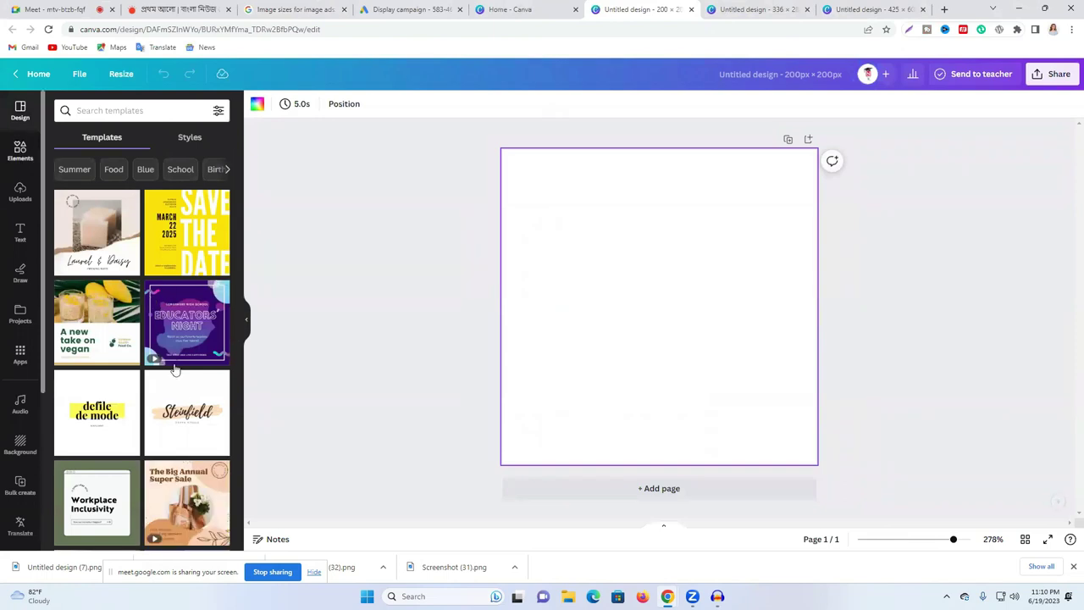
Step: Search the Canva elements for "bangladesh" and narrow the results to photos
scroll(174, 368, "down", 10)
left_click(20, 150)
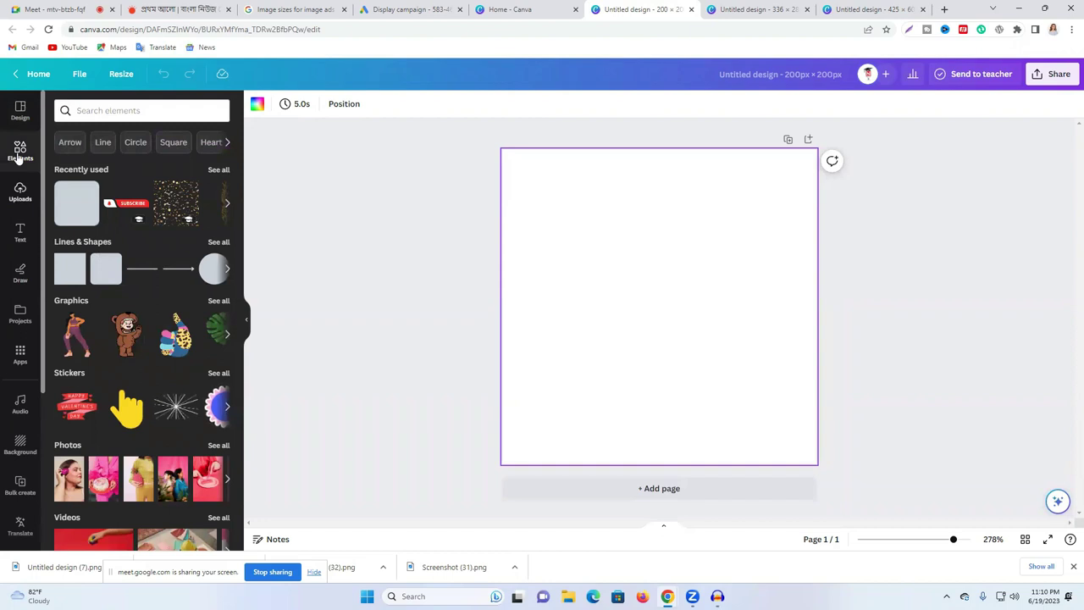
left_click(96, 112)
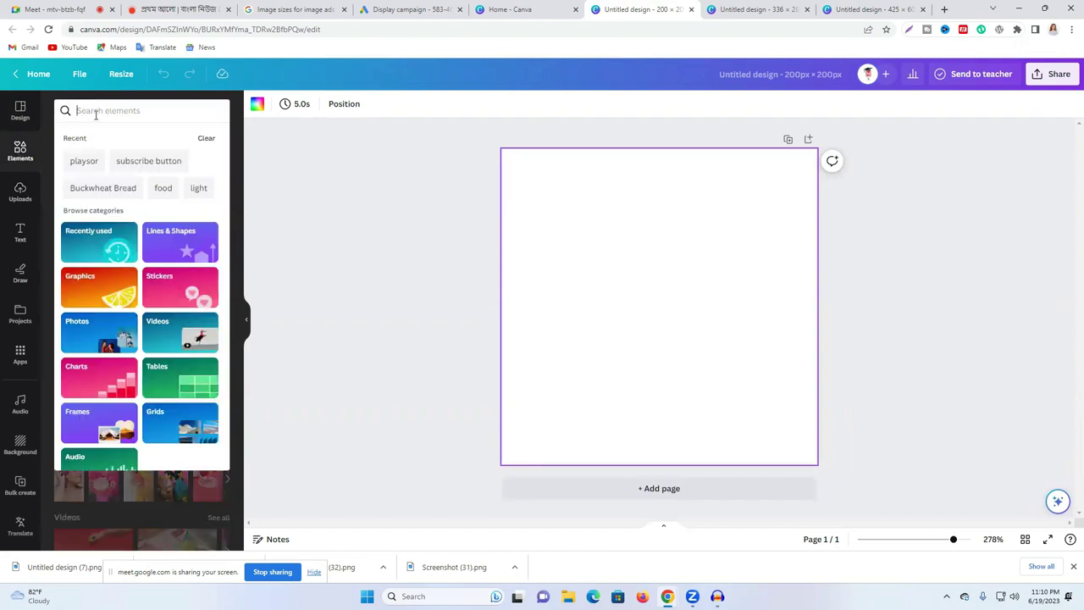
type("bangla")
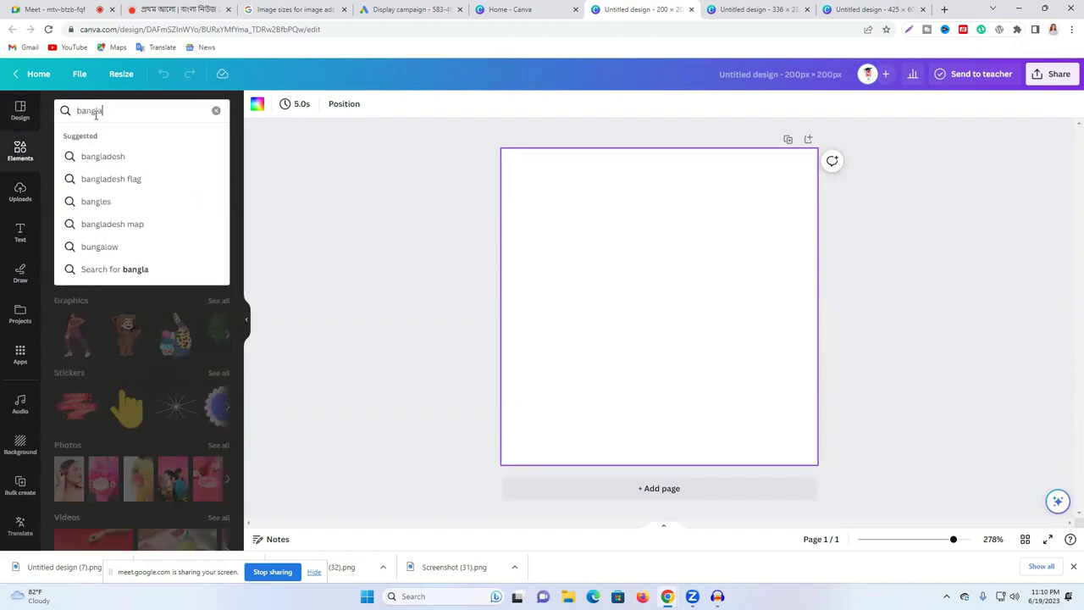
type("desh")
key("Return")
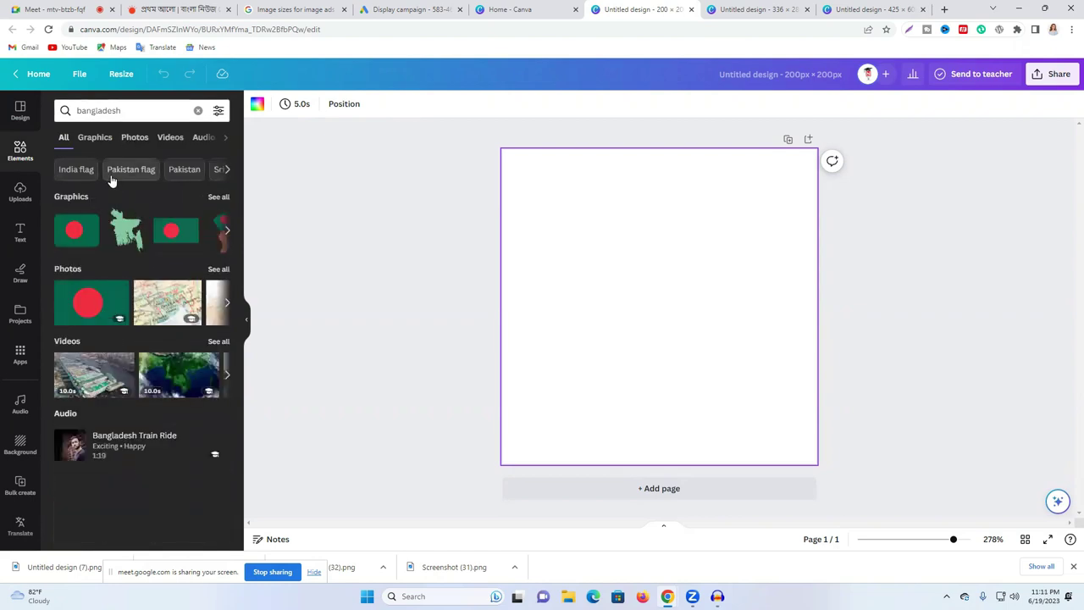
left_click(95, 137)
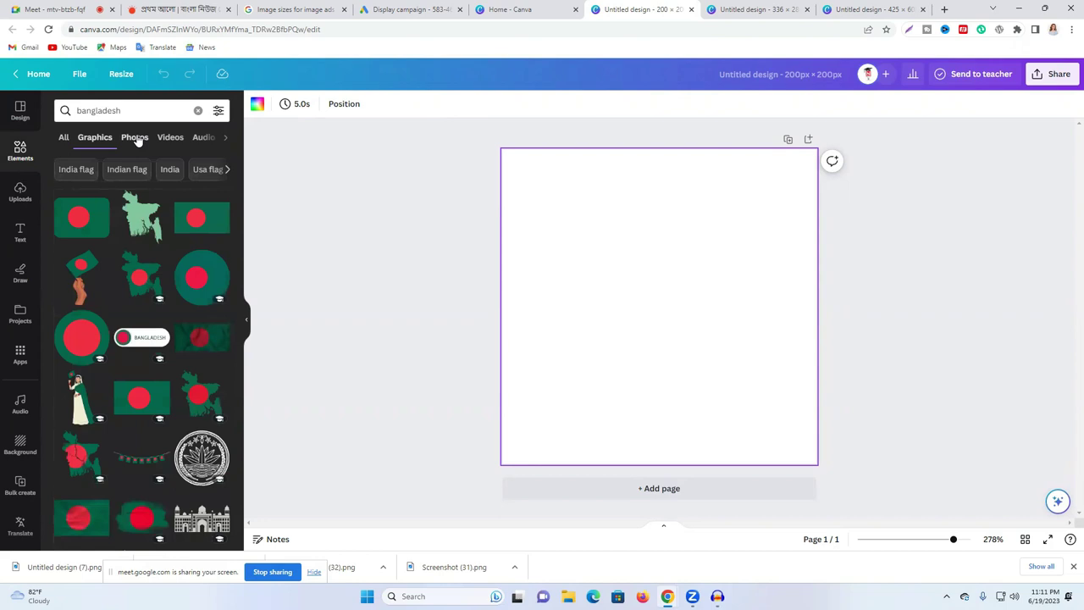
left_click(135, 137)
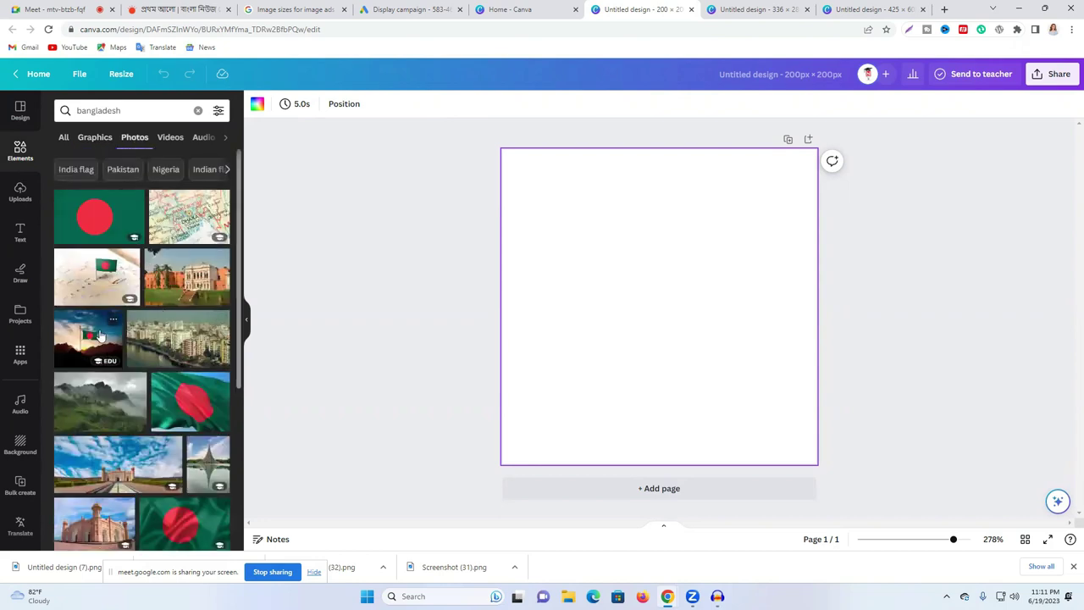
Step: Add the photo of the Bangladesh flag on a pole at sunset and enlarge it to cover the page
left_click(100, 336)
left_click_drag(700, 327, 661, 277)
left_click_drag(736, 359, 875, 465)
left_click_drag(733, 377, 727, 374)
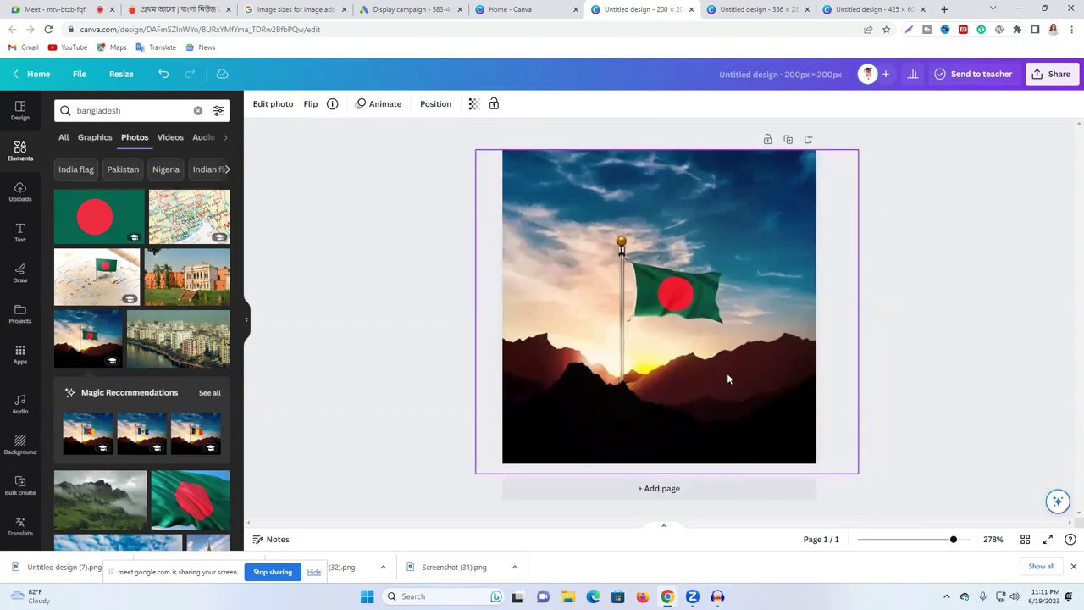
Step: Download the 200 × 200 px flag design as a PNG
left_click(1051, 74)
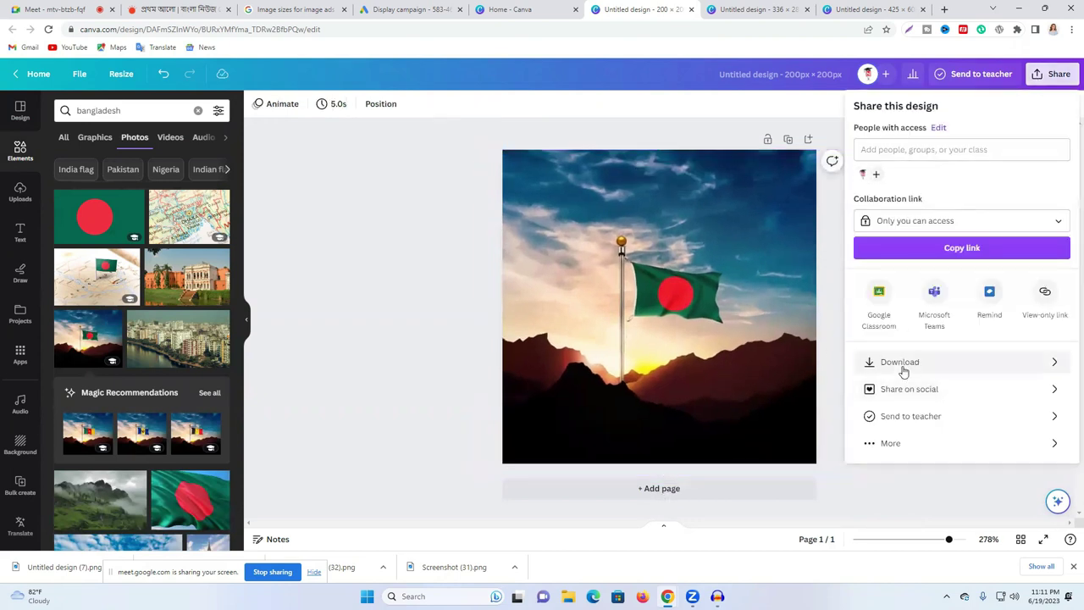
left_click(902, 369)
left_click(926, 289)
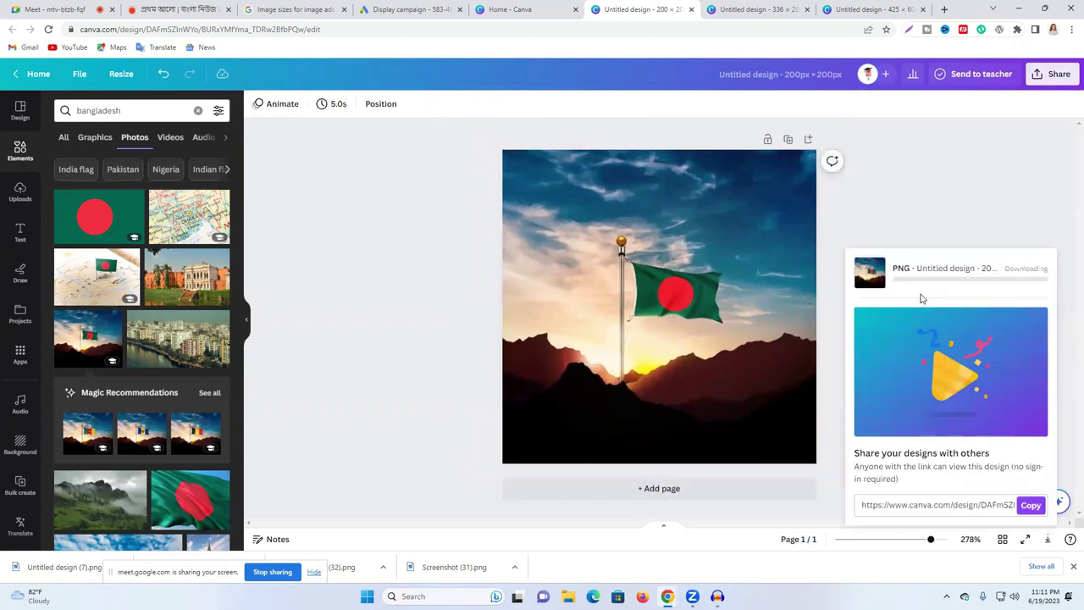
Step: Switch to the Google Ads display campaign and upload Untitled design (8).png from Downloads as another display ad
left_click(295, 9)
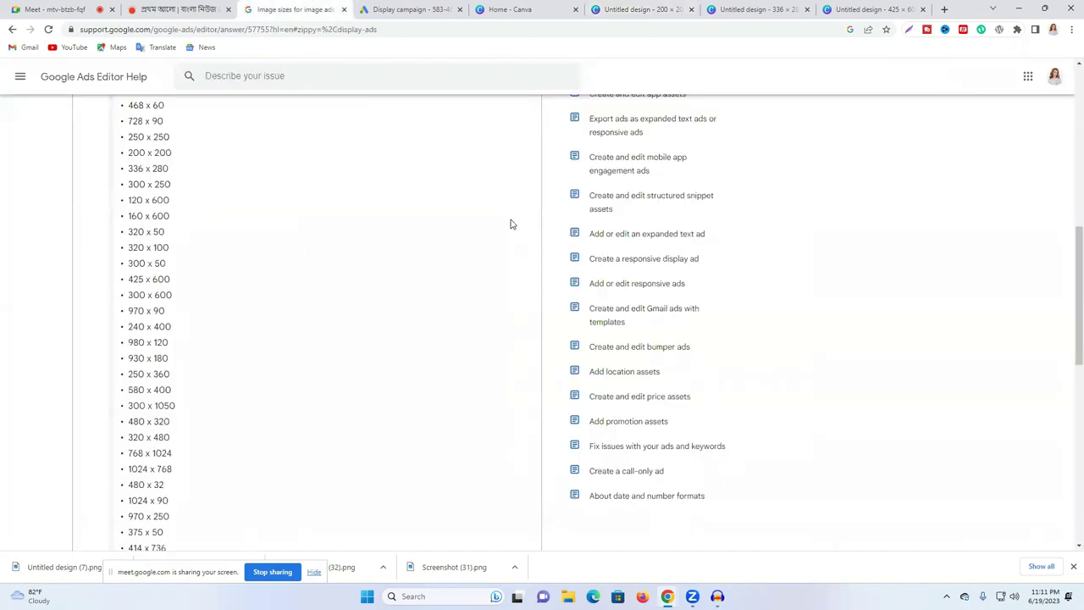
key("ctrl+Tab")
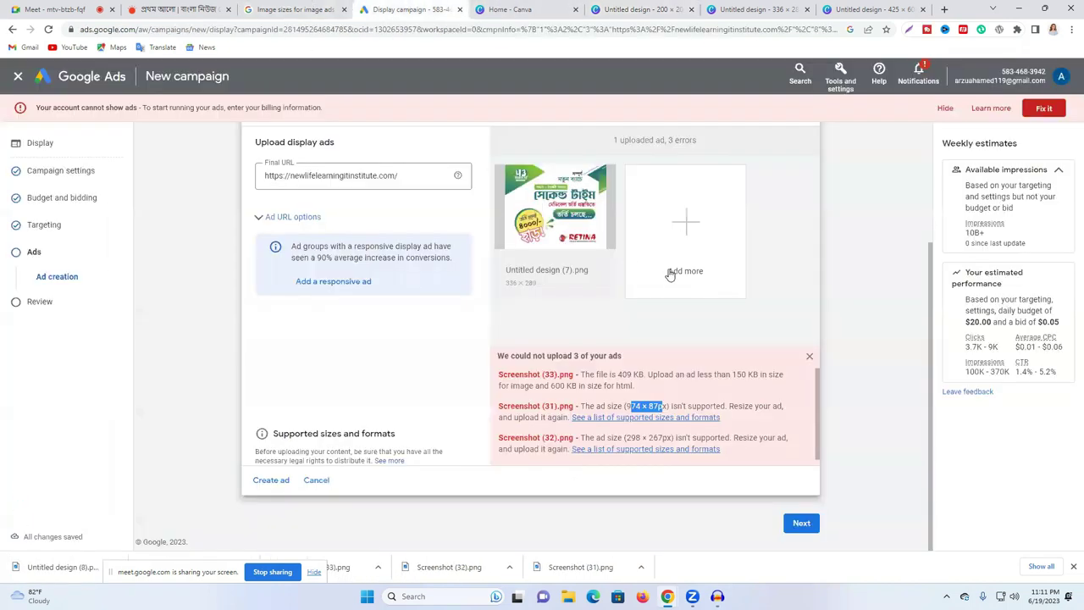
left_click(674, 242)
left_click(123, 105)
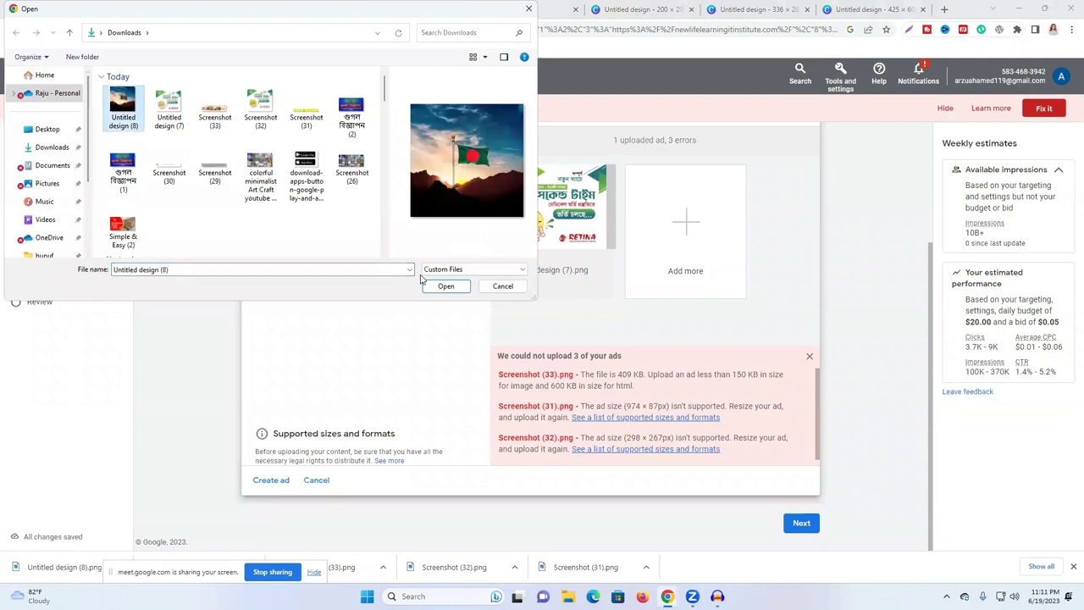
key("Return")
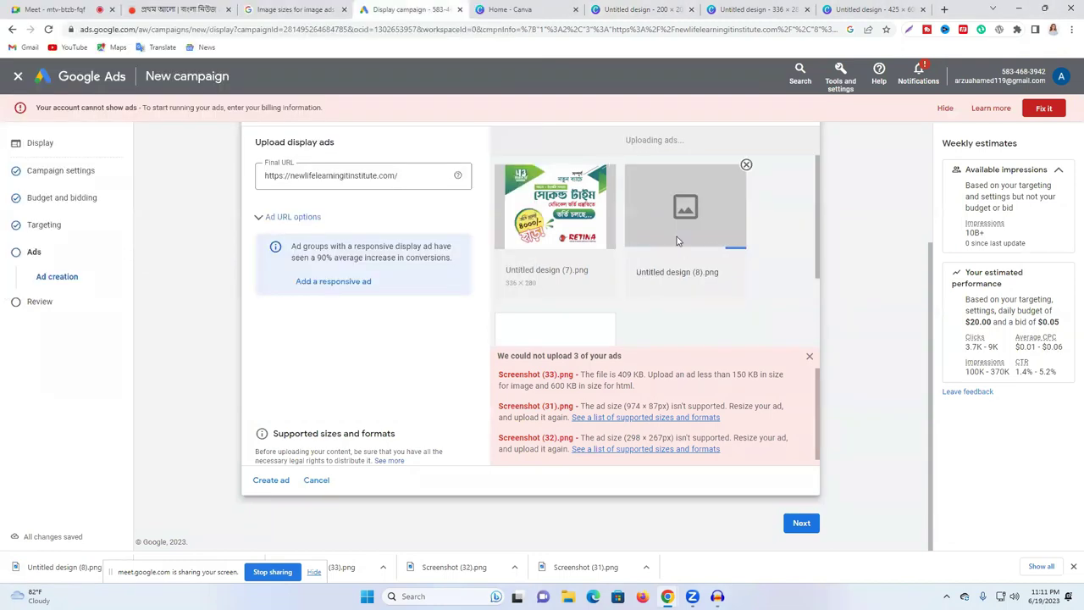
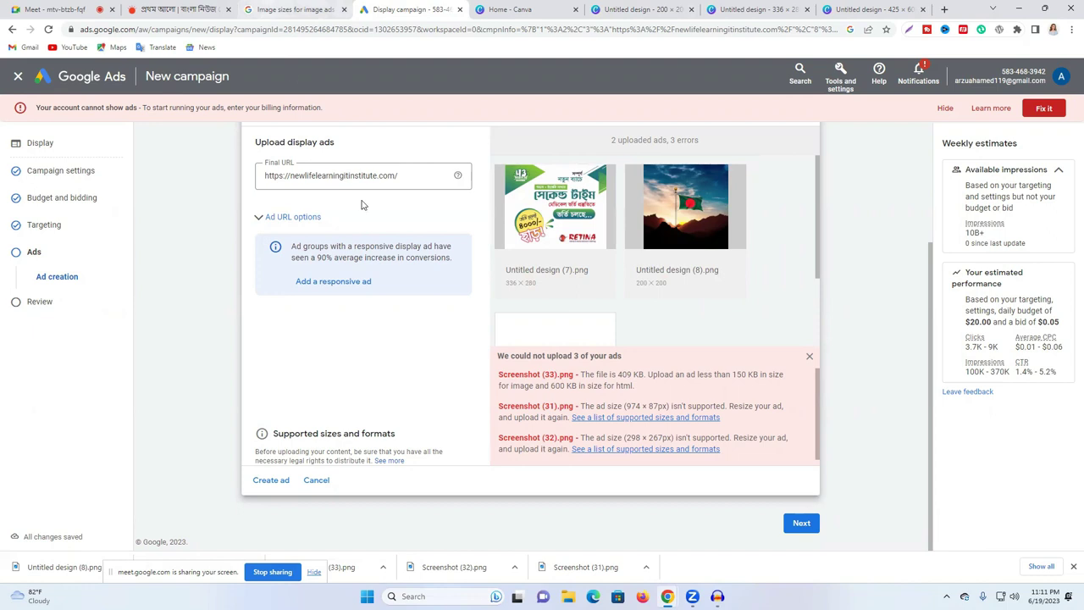
scroll(654, 318, "down", 2)
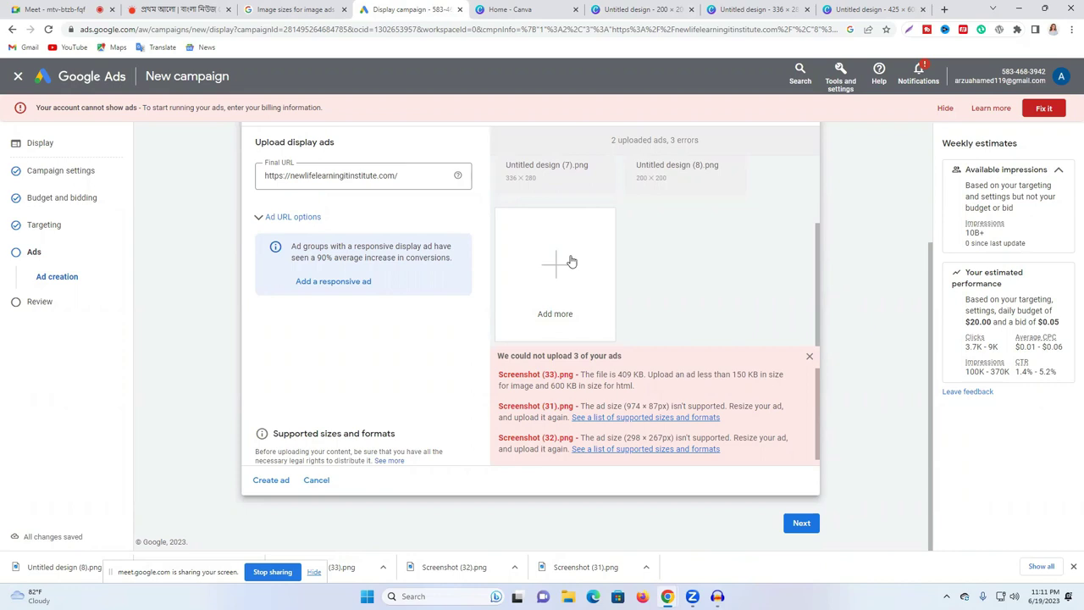
scroll(637, 280, "up", 2)
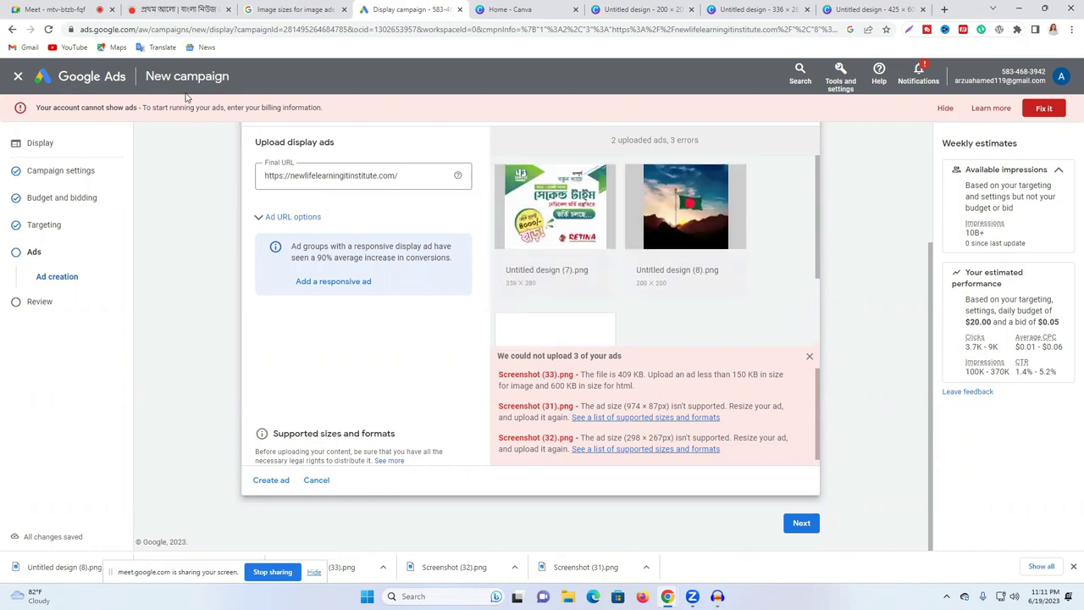
Step: Examine the supported image ad sizes for display ads on the Google Ads Editor Help page
left_click(274, 7)
scroll(198, 351, "up", 7)
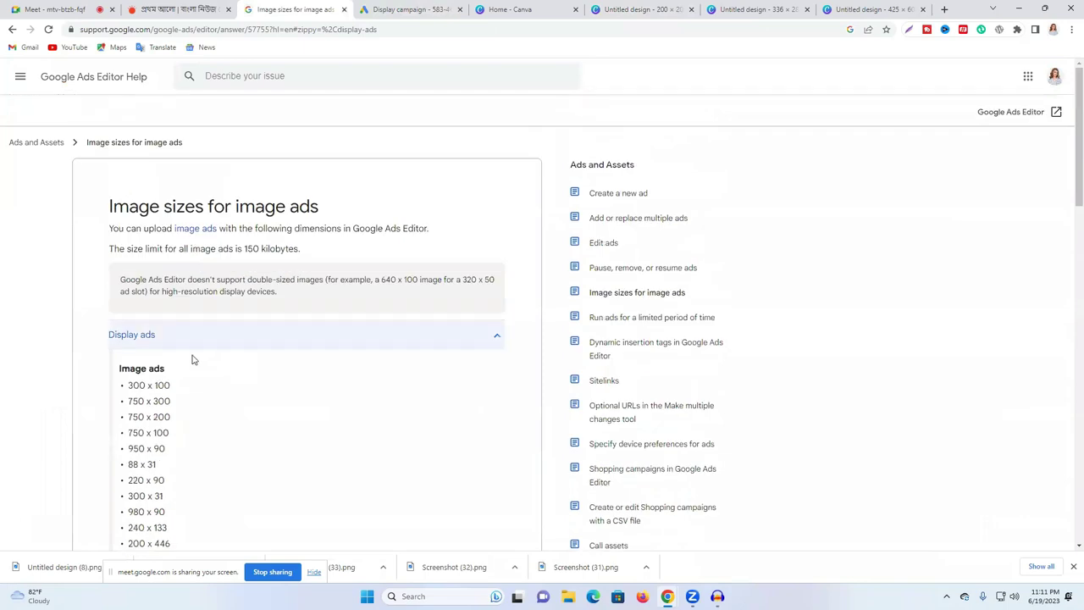
scroll(194, 359, "down", 1)
left_click_drag(123, 276, 188, 392)
left_click(212, 398)
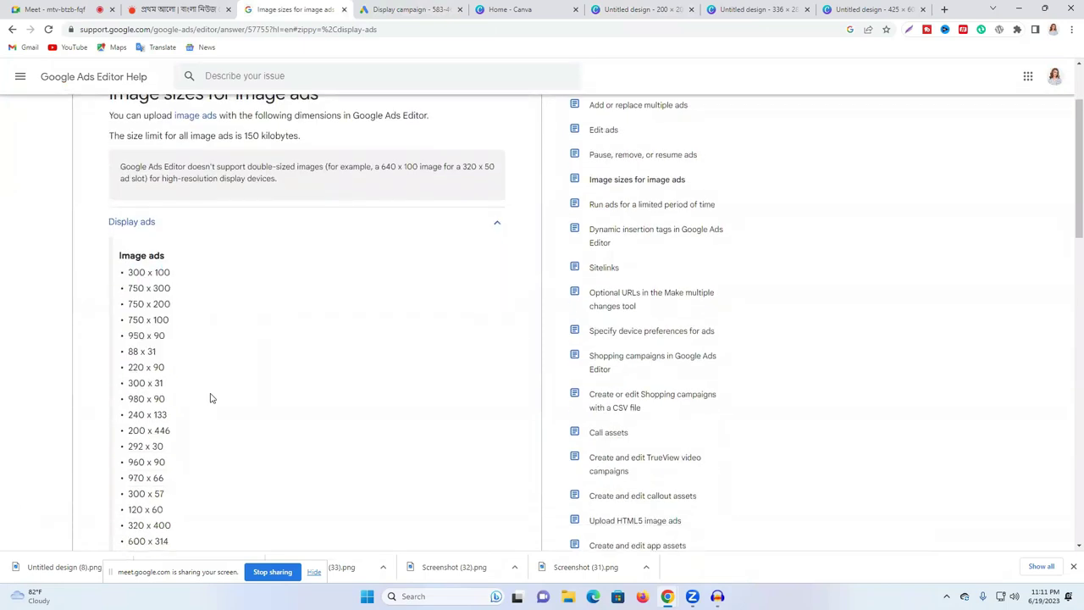
scroll(212, 398, "down", 2)
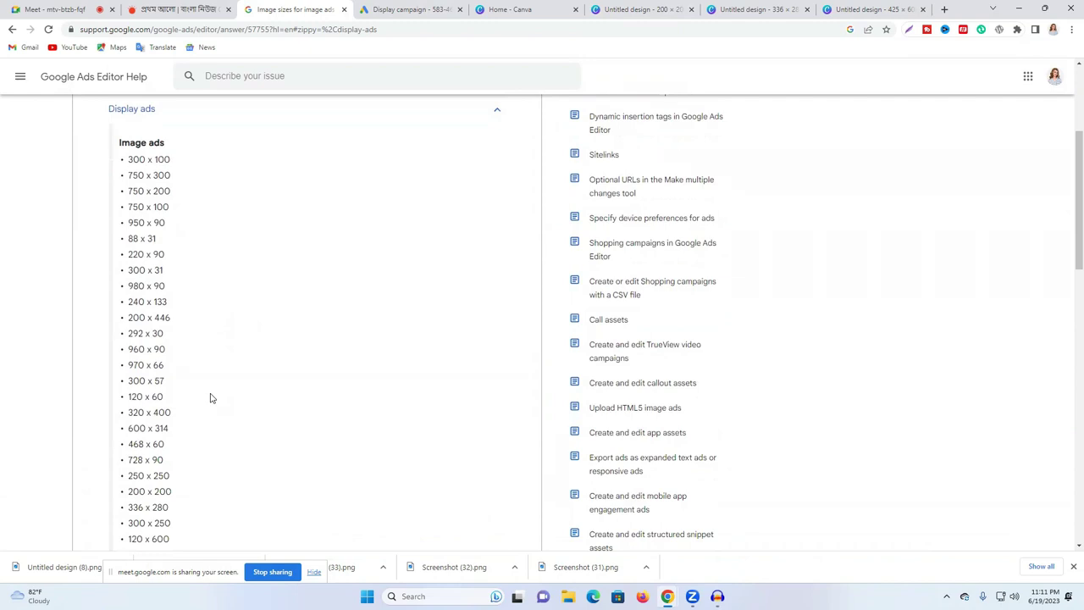
scroll(212, 398, "down", 2)
Step: Return to the Google Ads display campaign and proceed from the uploaded ads to the campaign review
left_click(410, 9)
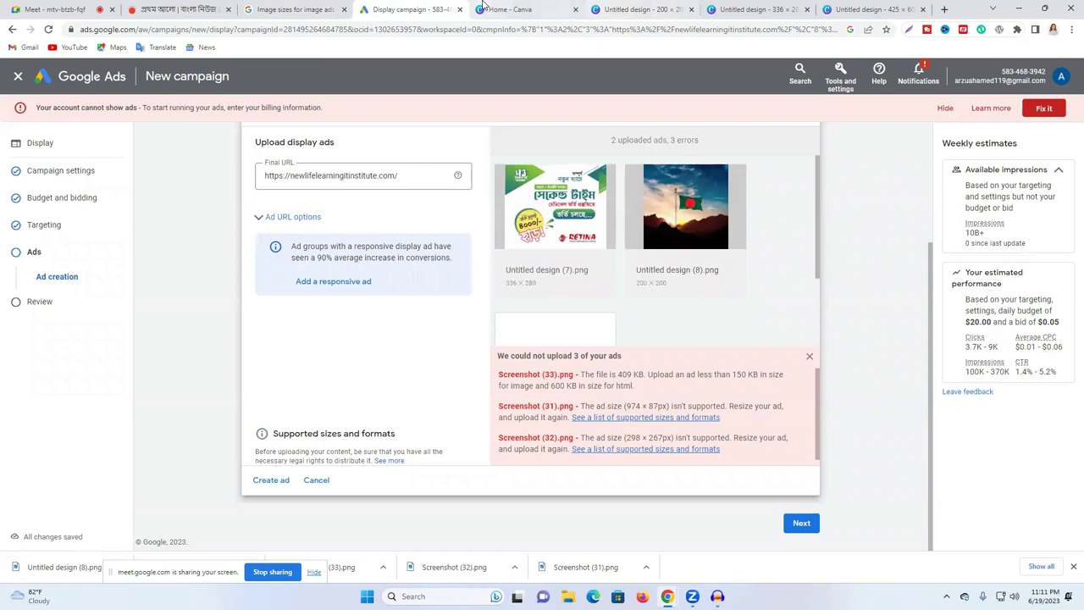
mouse_move(598, 212)
scroll(613, 235, "down", 3)
left_click(801, 523)
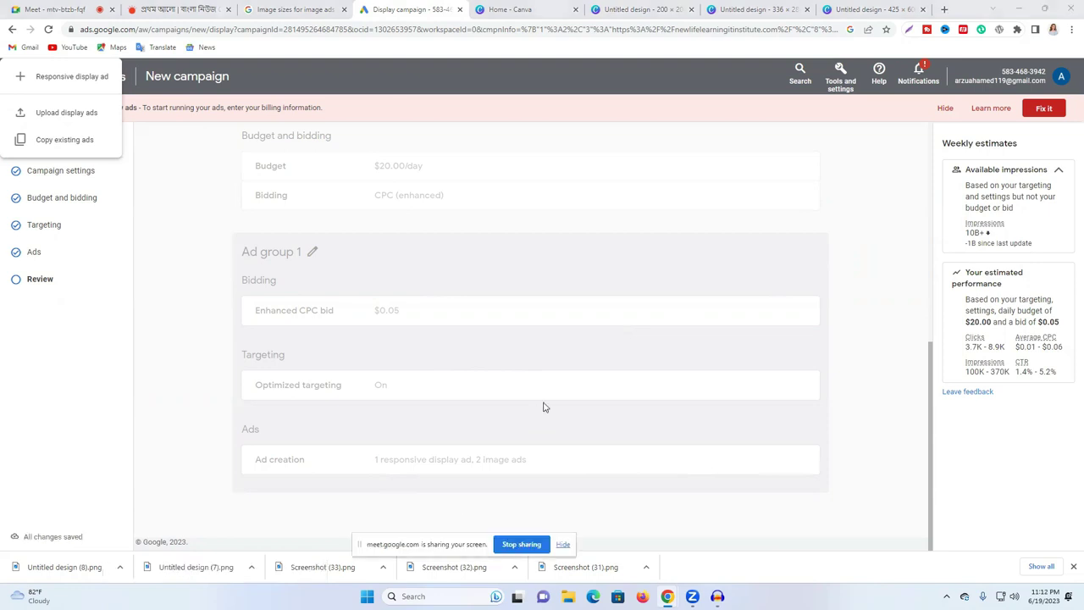
Step: Go back to the campaign's ad creation section and delete the empty responsive display ad
key("ctrl+minus")
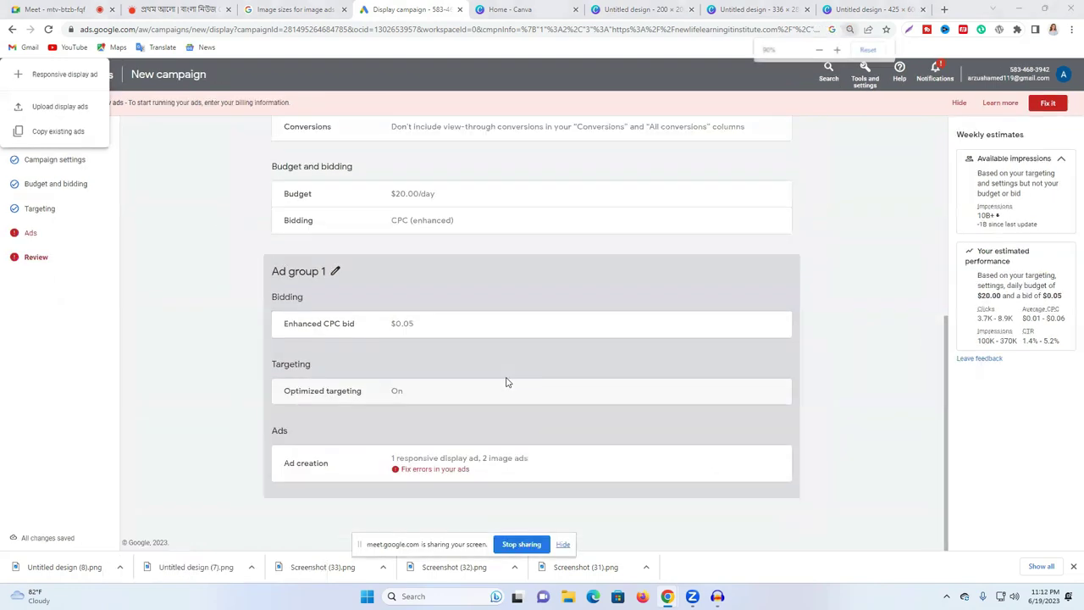
key("ctrl+minus")
key("ctrl+plus")
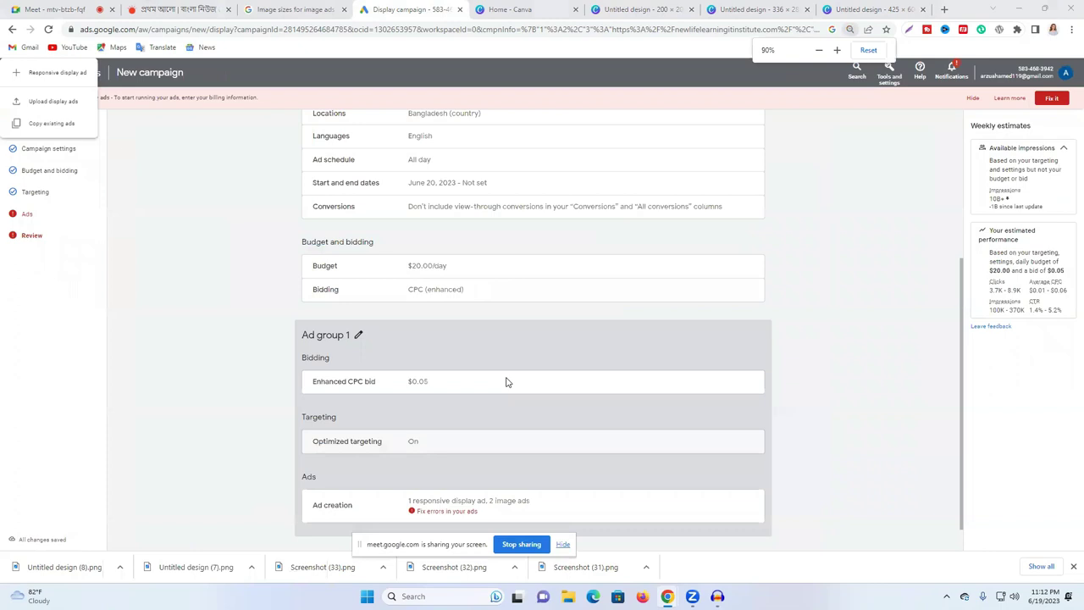
scroll(505, 382, "up", 5)
key("ctrl+plus")
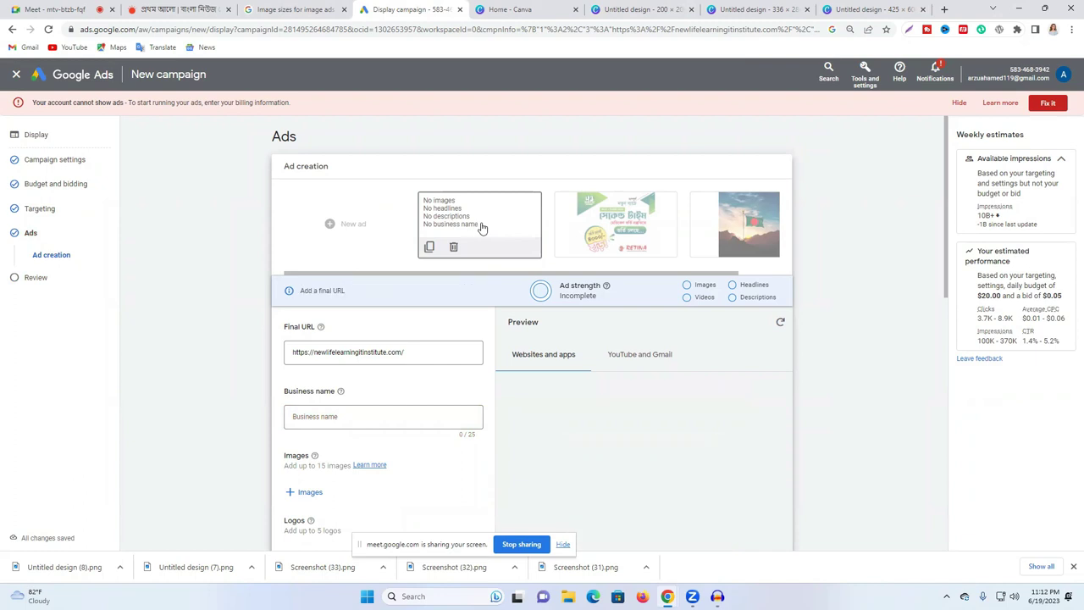
left_click(453, 248)
left_click(574, 322)
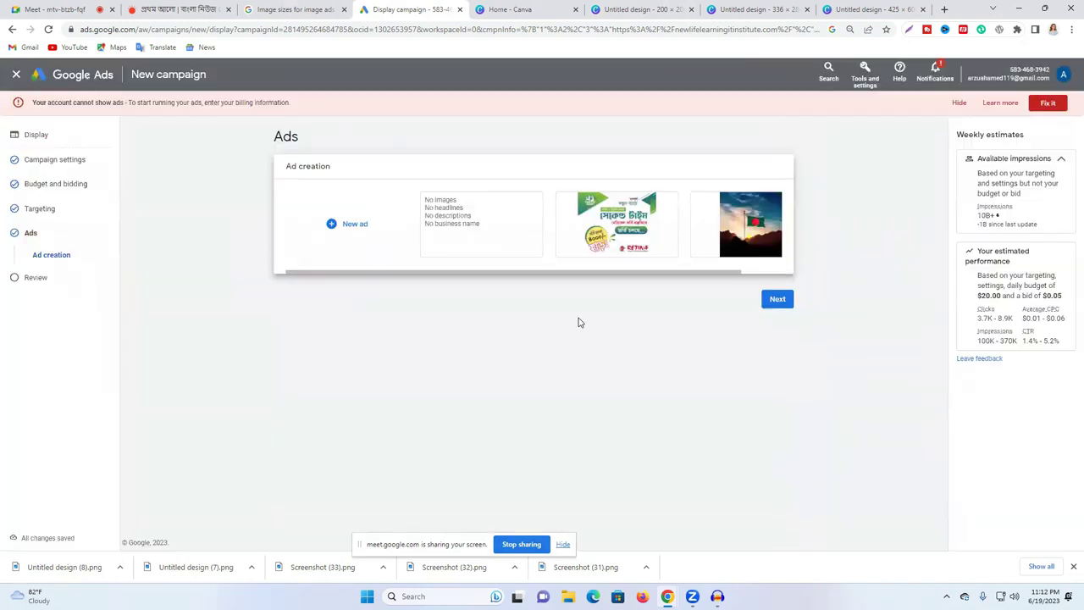
Step: Start a new display ad upload and browse the image files in Downloads without uploading one
left_click(354, 225)
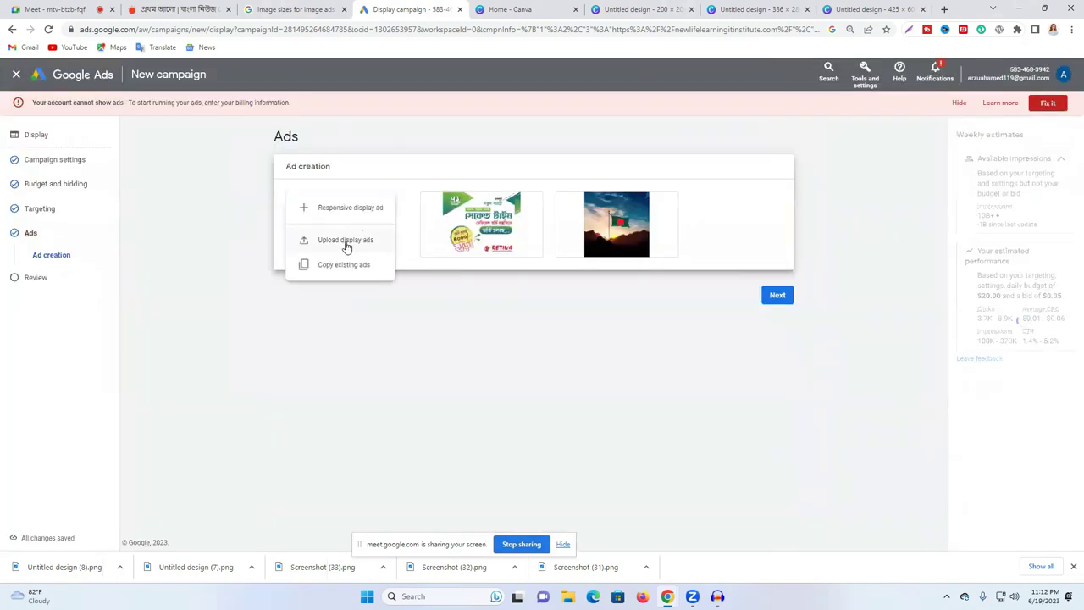
left_click(345, 241)
left_click(611, 406)
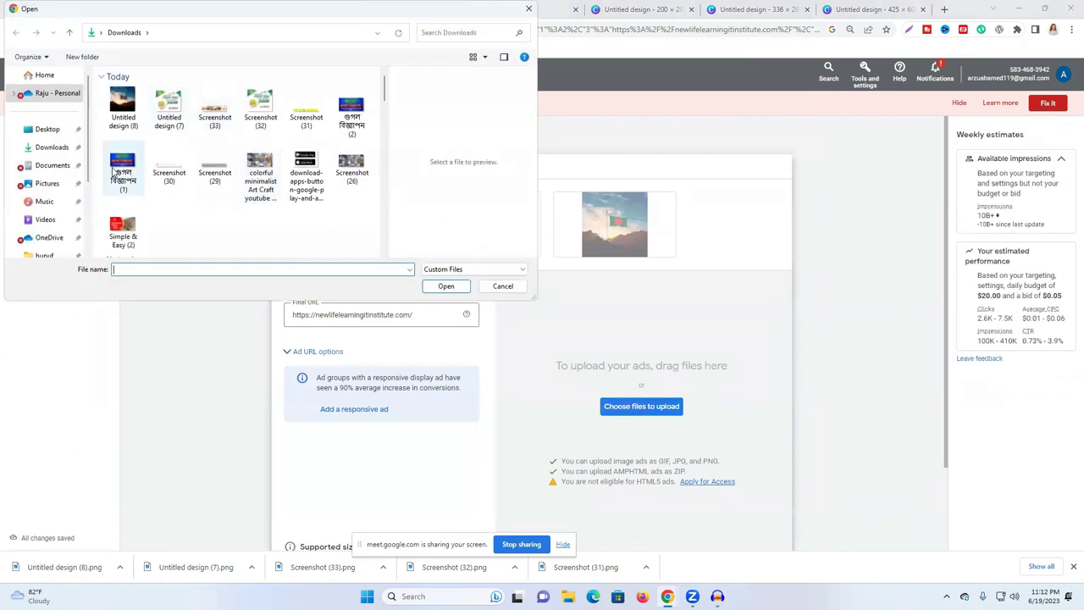
left_click(118, 169)
left_click(531, 9)
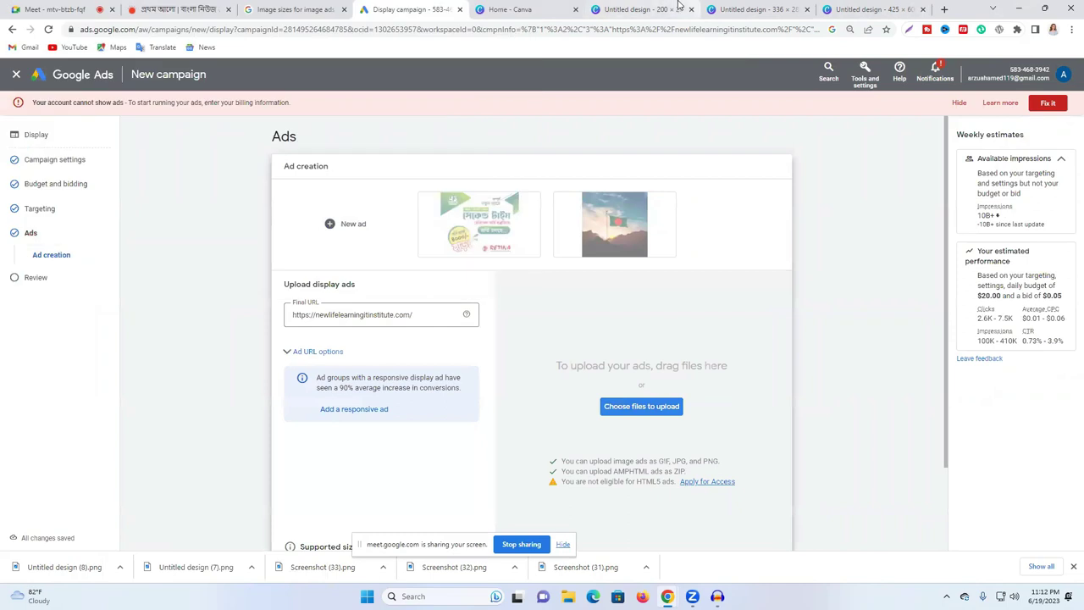
Step: Switch to the 200 × 200 px Canva design and replace the flag photo with the orange-and-white palace photo
left_click(661, 8)
left_click(593, 273)
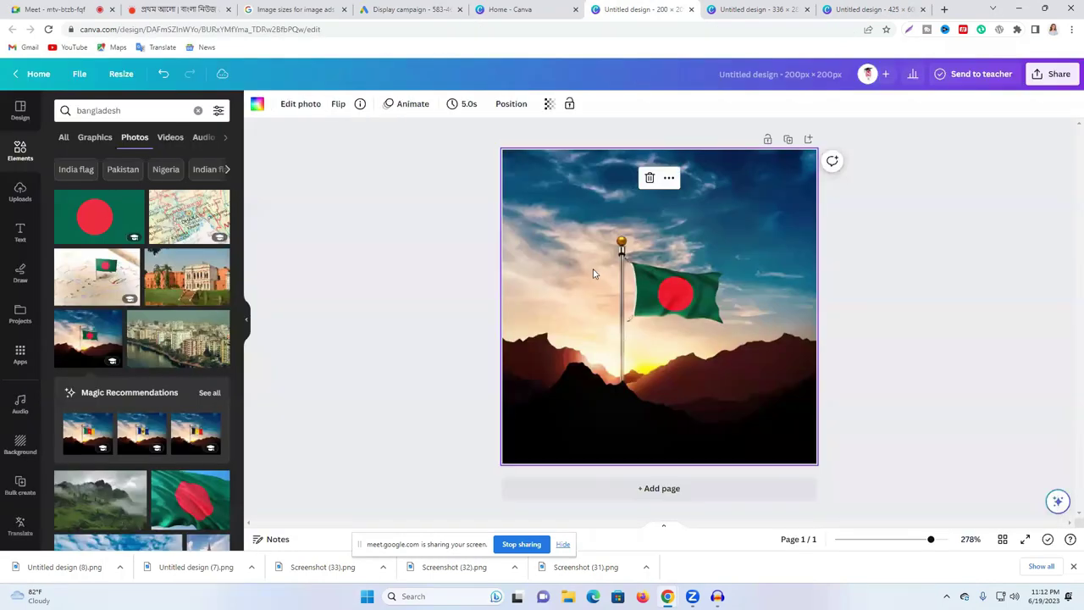
left_click(644, 218)
left_click(649, 177)
left_click(178, 284)
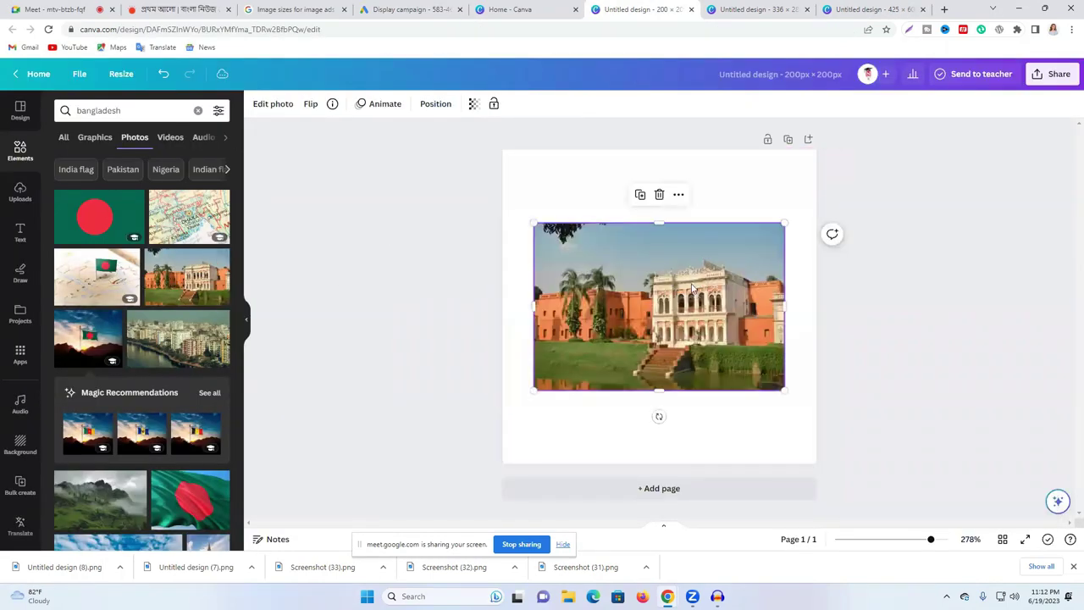
Step: Check the supported image ad sizes list again for another size to design
left_click(411, 9)
left_click(291, 9)
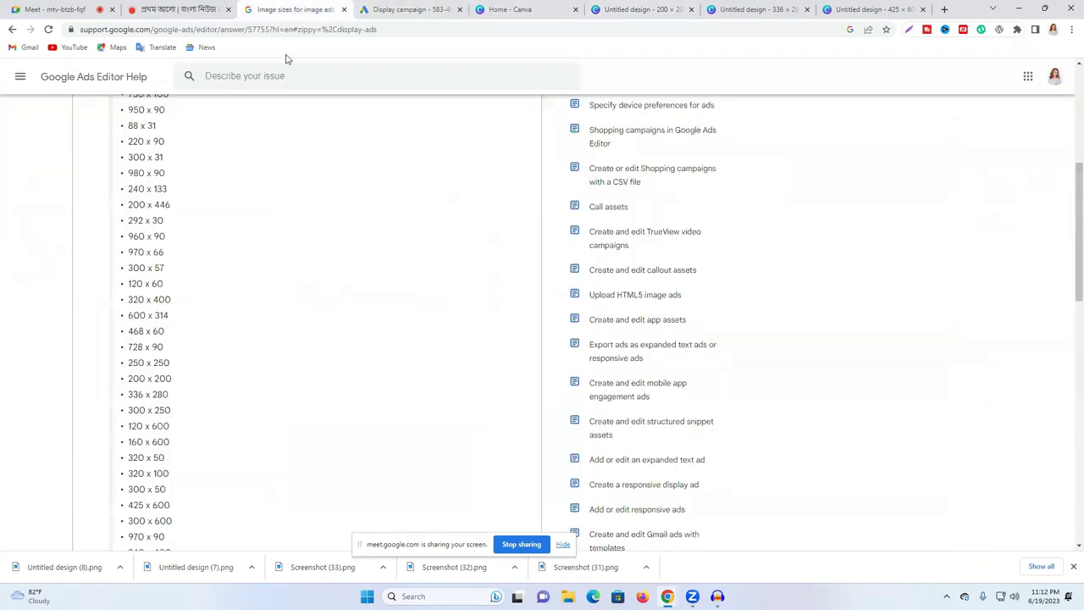
triple_click(145, 252)
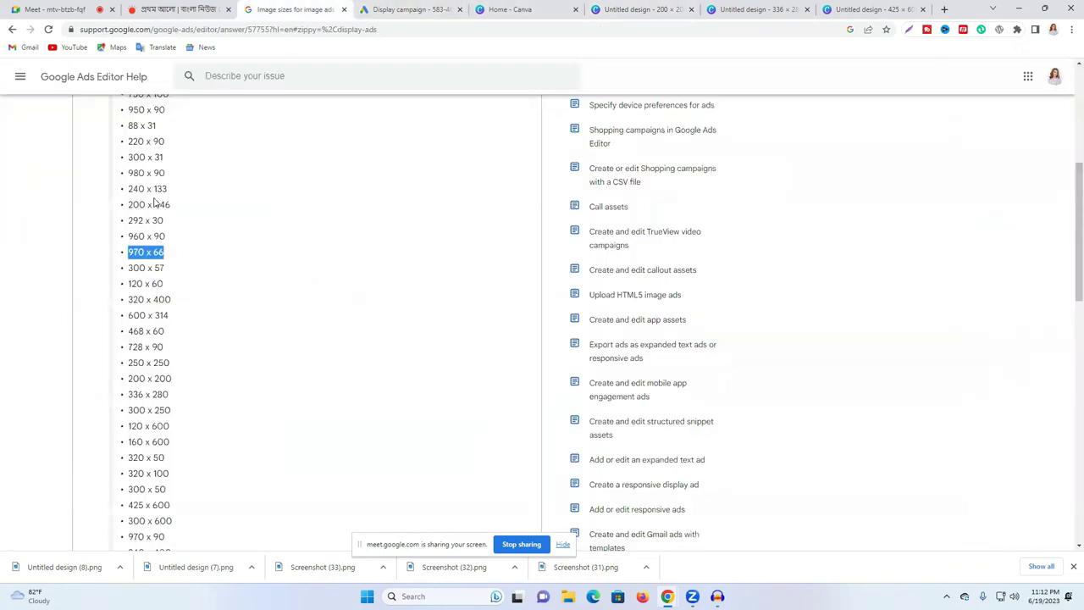
scroll(161, 235, "up", 2)
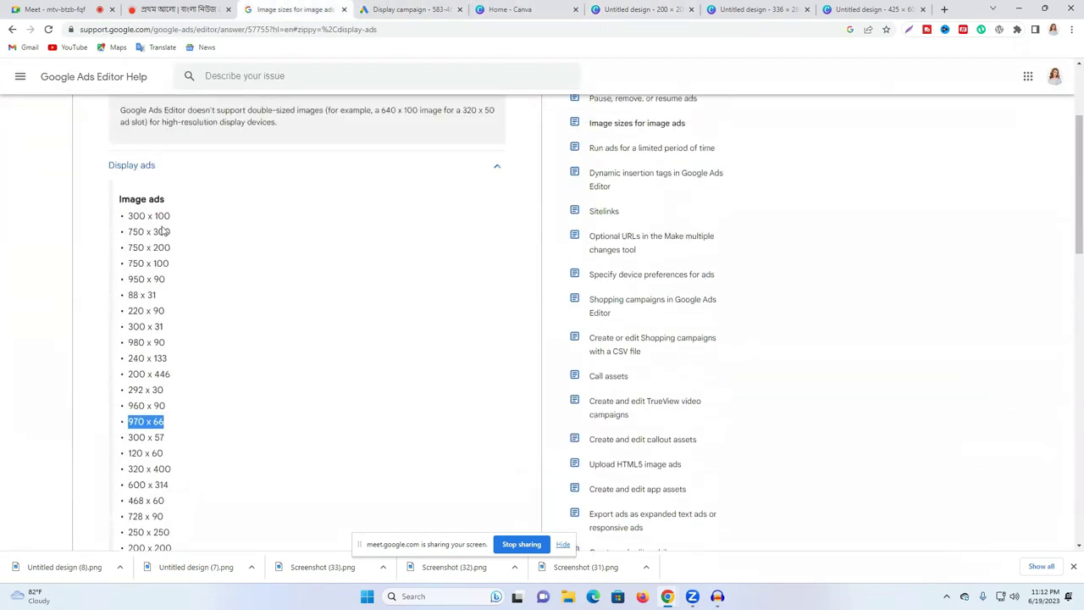
Step: Create a new 300 × 100 px custom design from the Canva home page
left_click(625, 9)
left_click(529, 8)
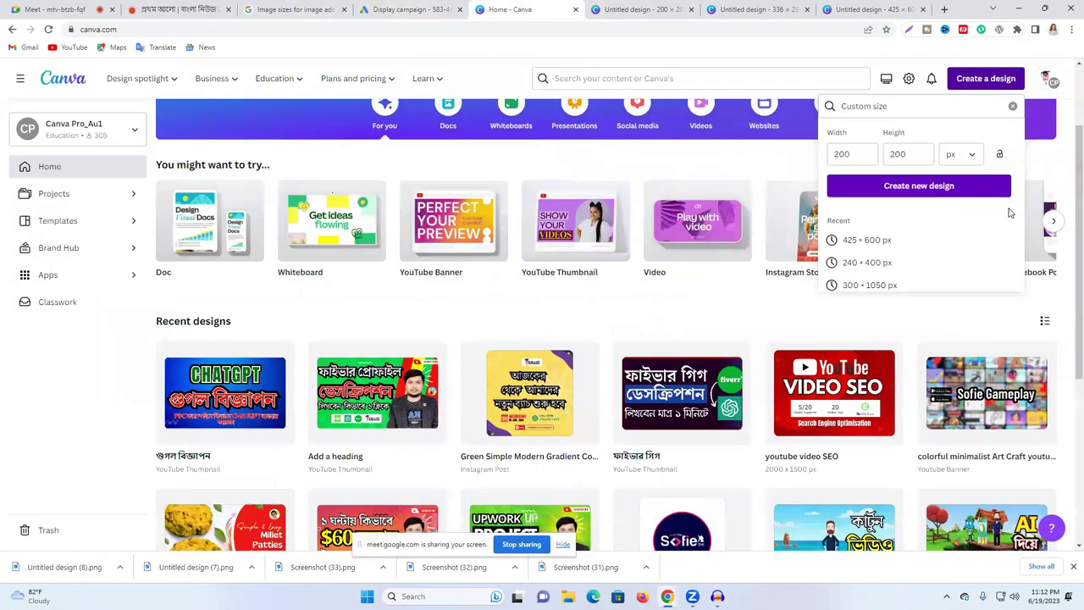
double_click(843, 153)
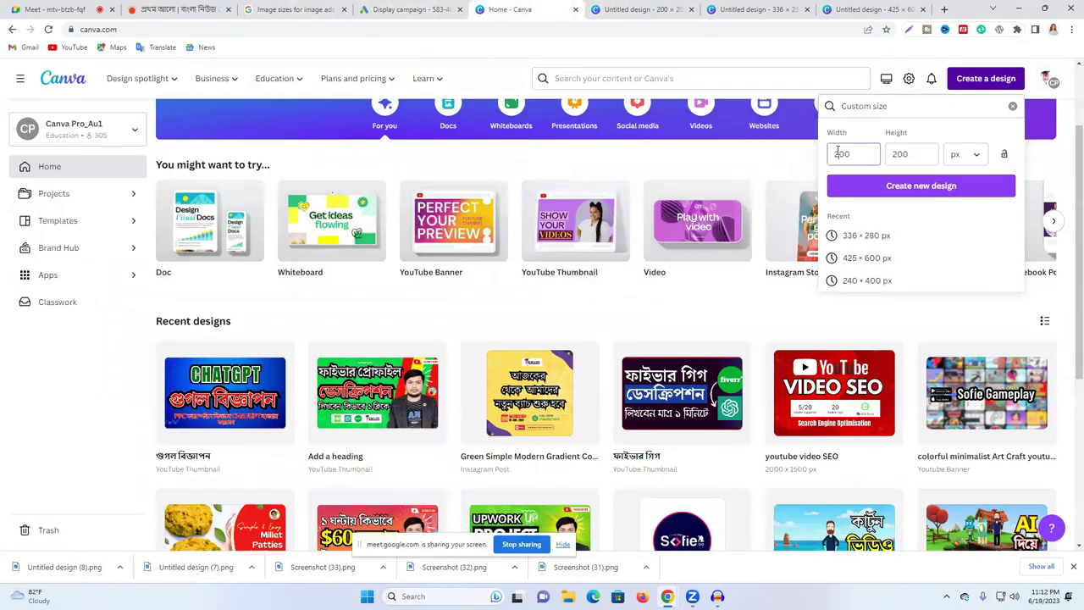
left_click(836, 152)
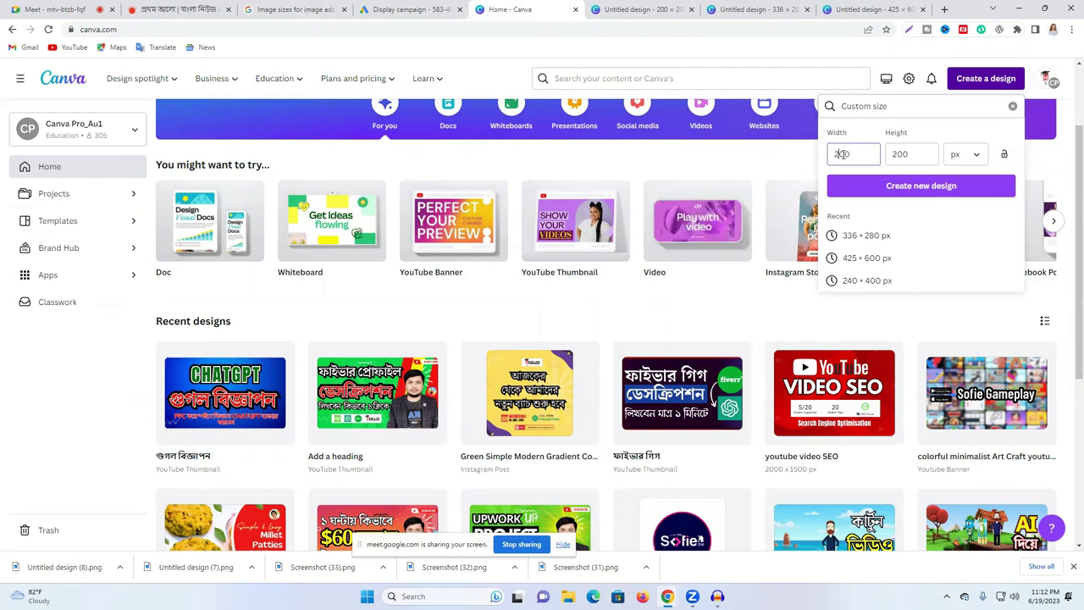
key("BackSpace")
key("BackSpace")
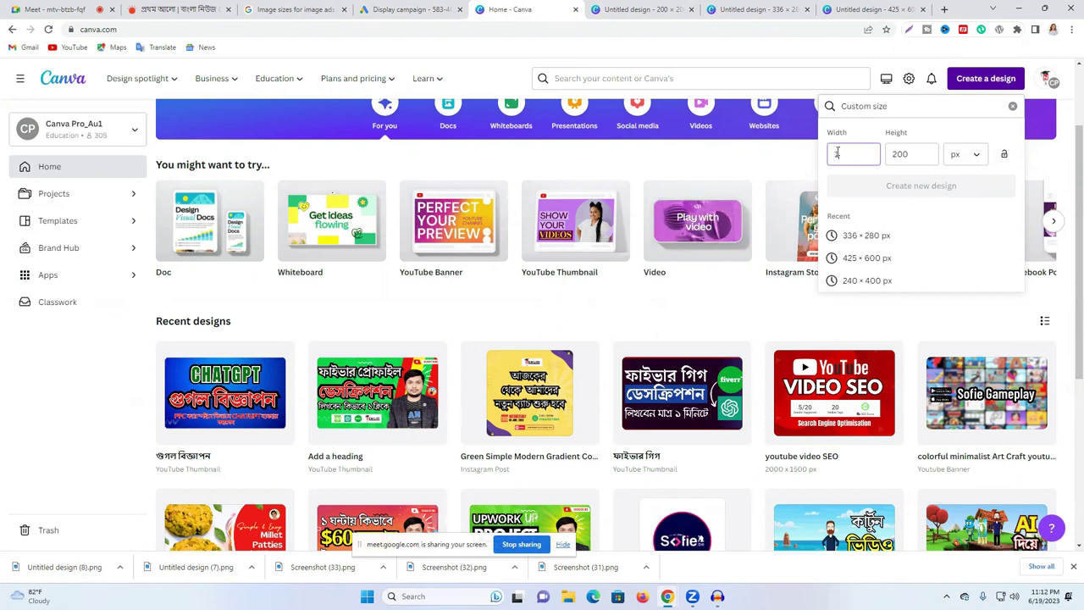
type("300")
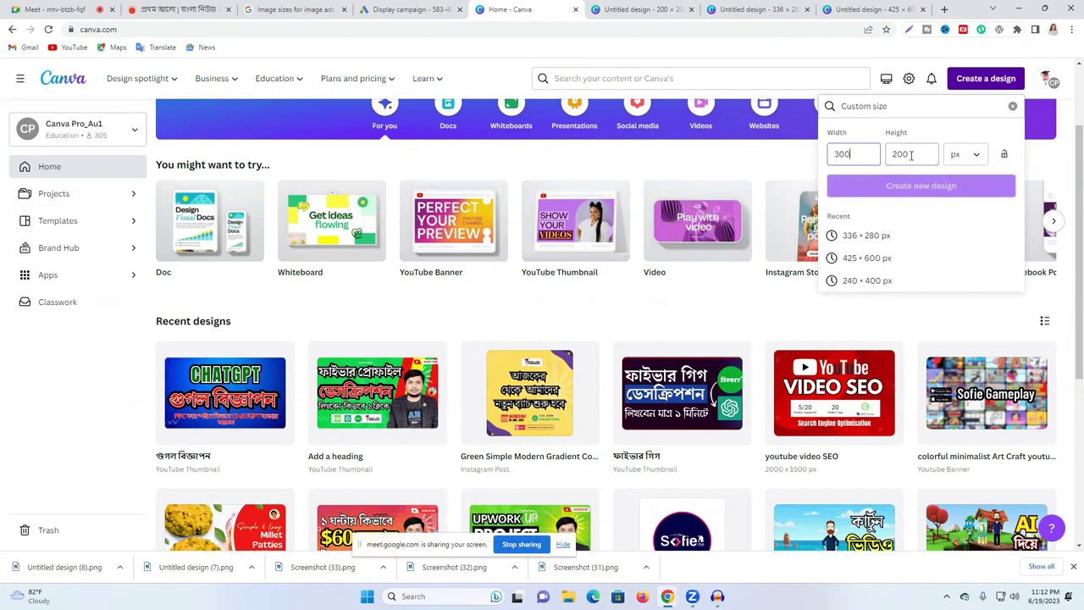
left_click(895, 153)
key("BackSpace")
type("100")
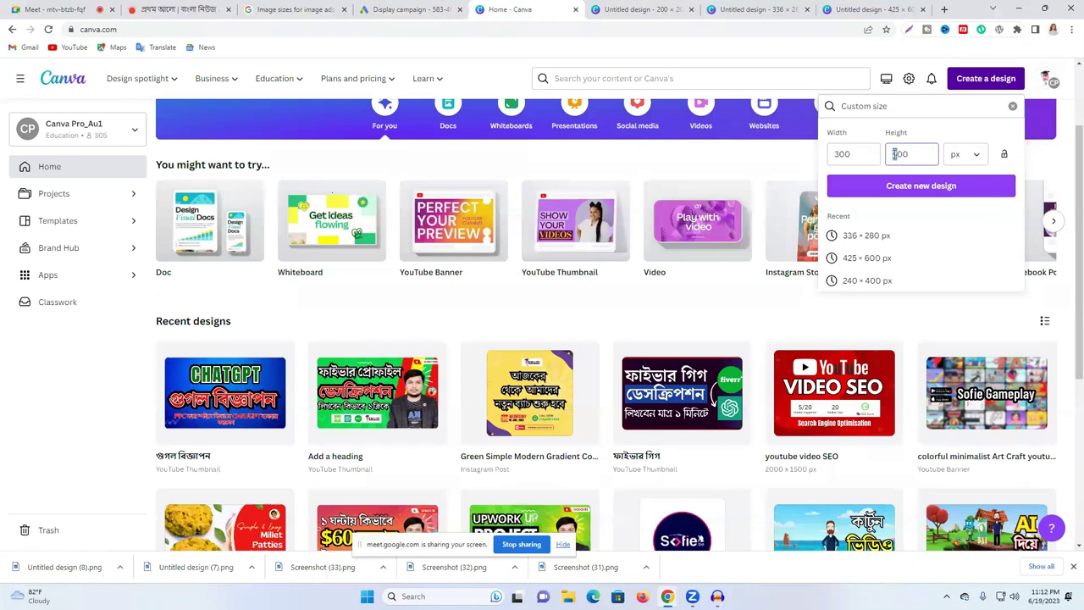
left_click(887, 185)
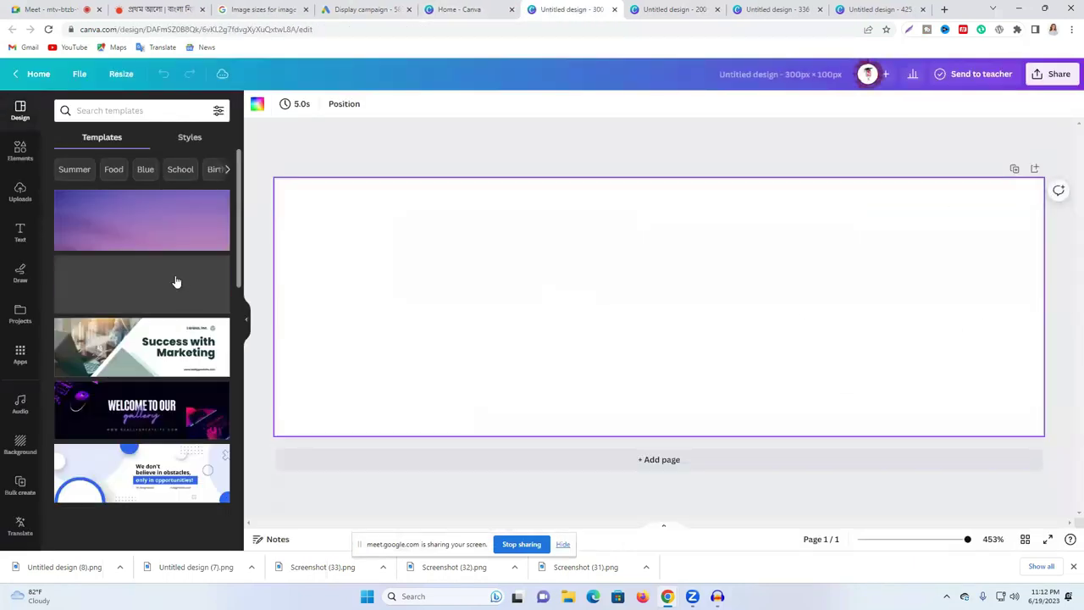
Step: Apply the Colorful Watercolor Twitter Header template to the 300 × 100 px design and download it as PNG
left_click(94, 269)
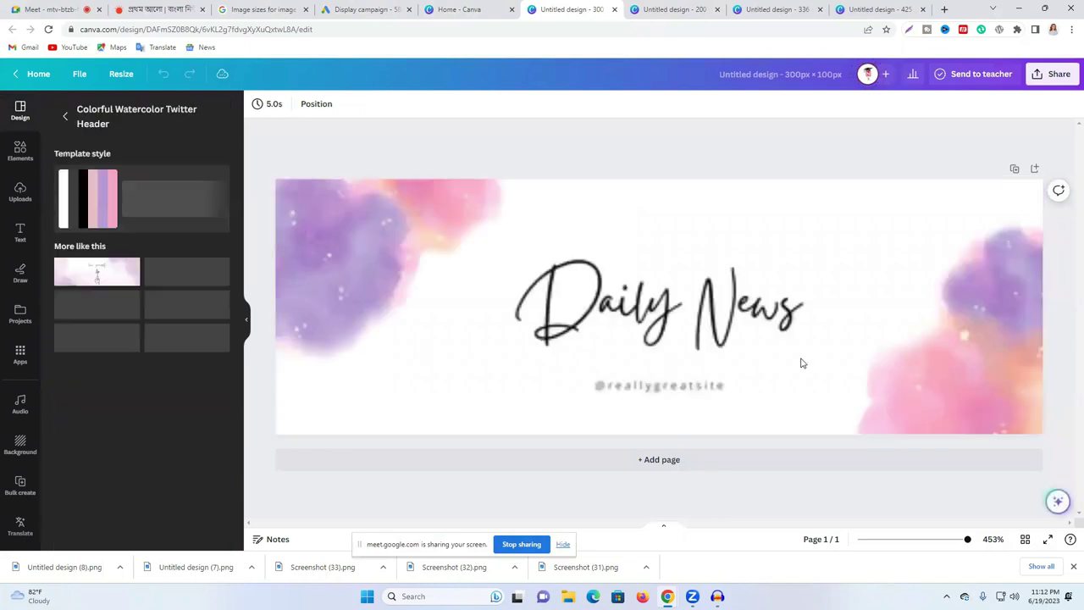
left_click(1053, 74)
left_click(886, 363)
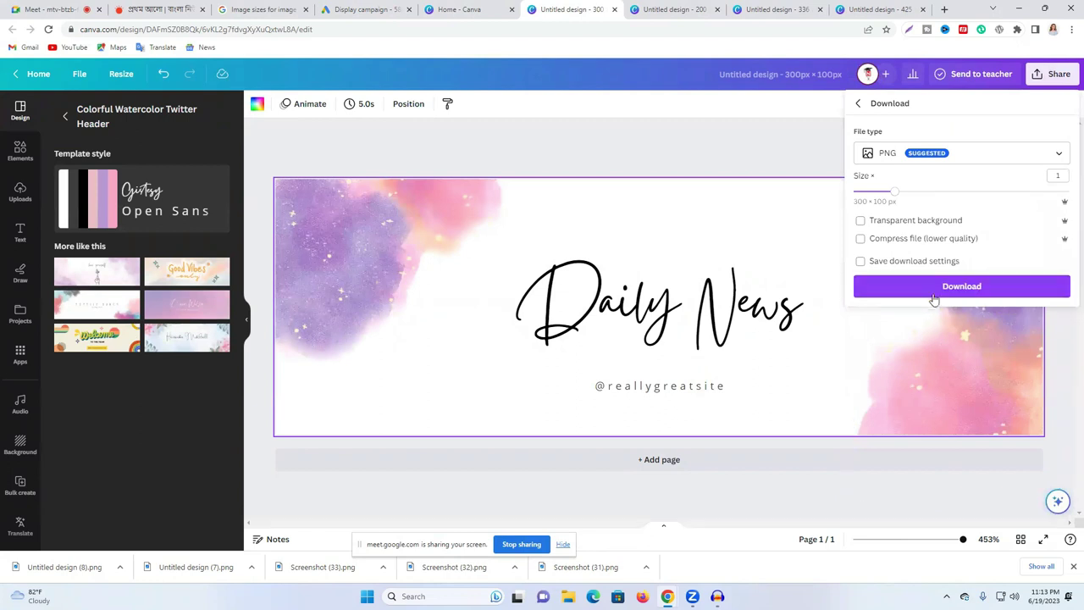
left_click(913, 288)
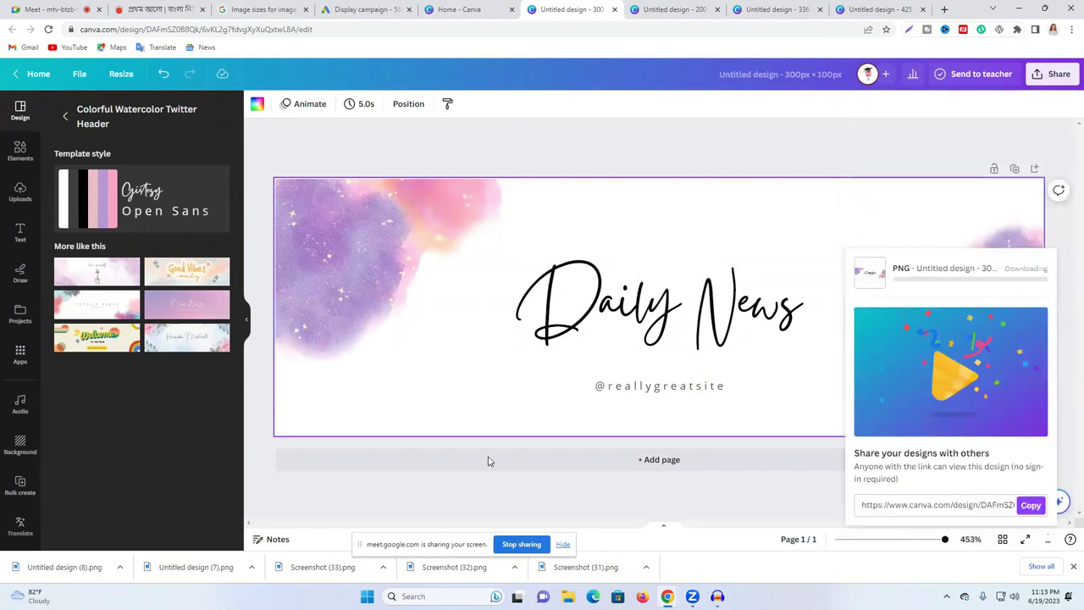
Step: Switch to the Google Ads display campaign and upload Untitled design (9).png from Downloads as a display ad
left_click(364, 9)
left_click(637, 406)
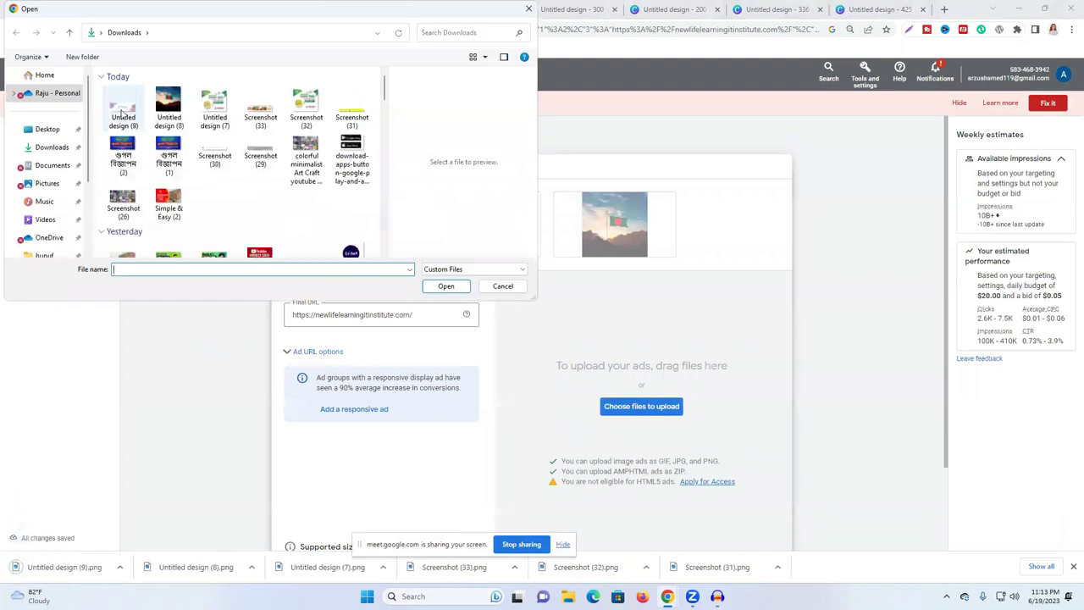
left_click(123, 108)
left_click(445, 287)
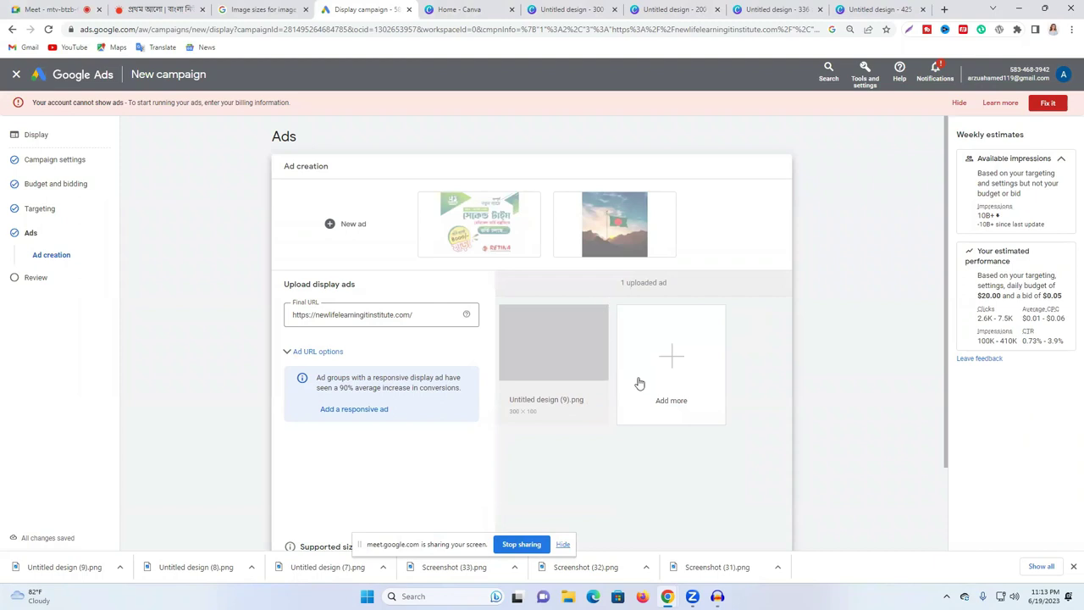
Step: Open the Untitled design (7).png image ad for editing and apply its changes
mouse_move(459, 245)
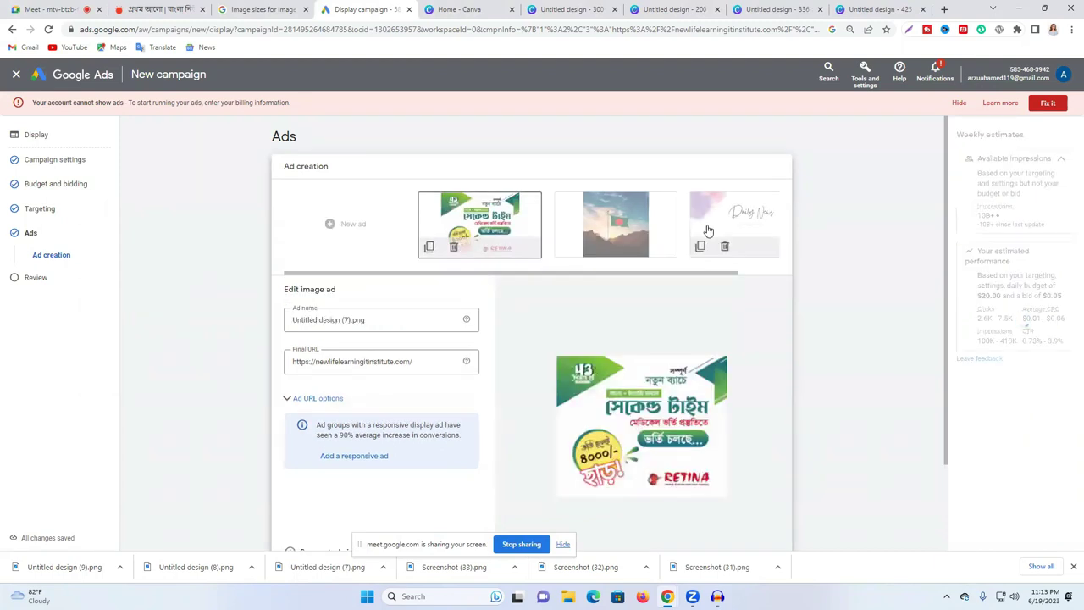
left_click(521, 207)
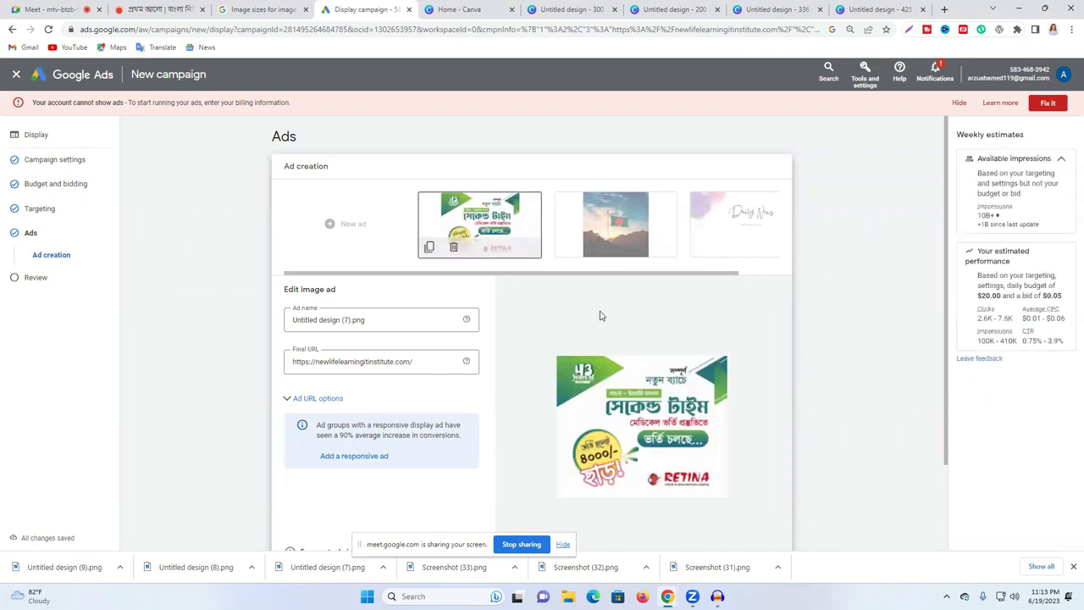
scroll(600, 315, "down", 2)
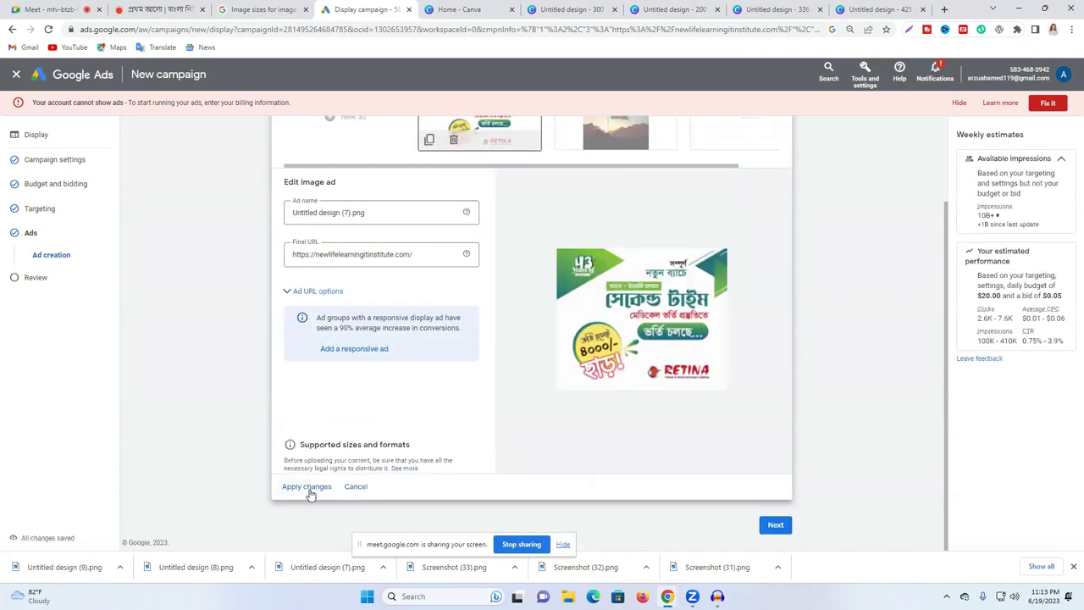
scroll(730, 376, "up", 2)
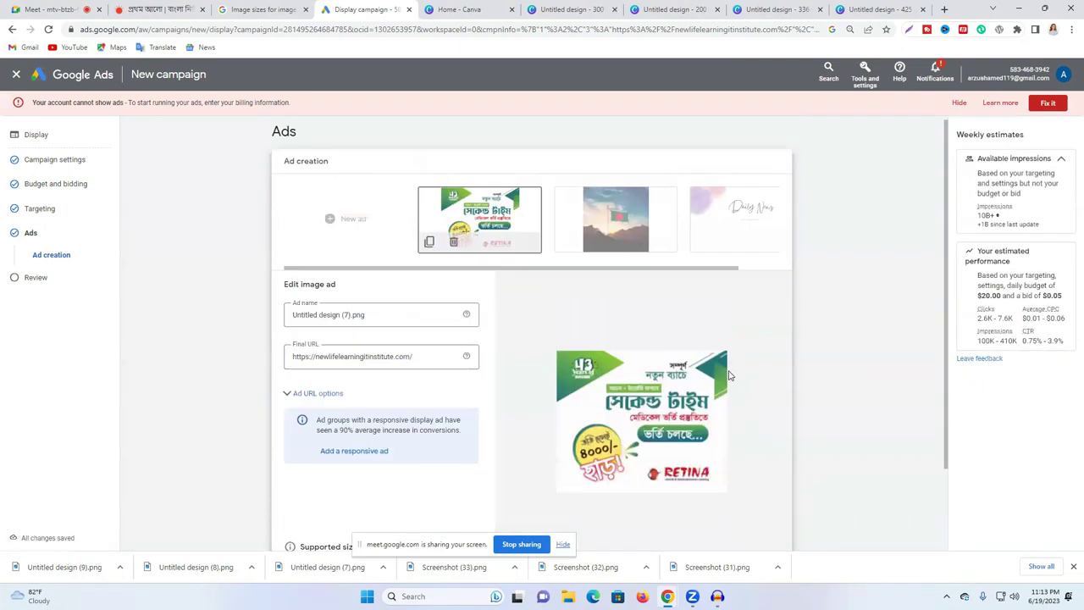
scroll(543, 426, "down", 2)
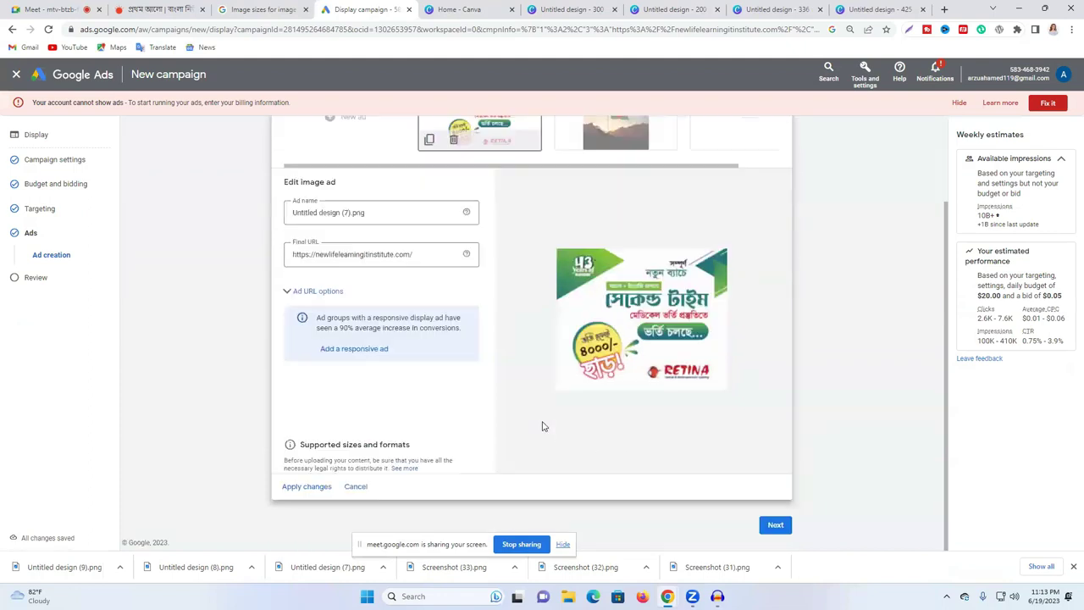
left_click(305, 487)
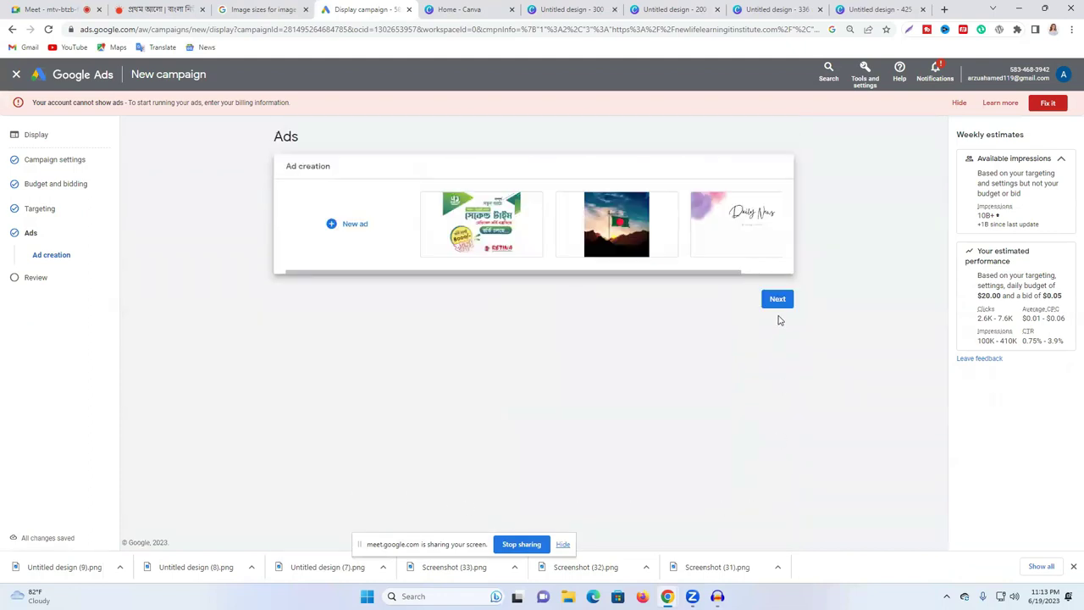
Step: From the campaign review, follow the fix for the missing responsive display ad and start a new display ad upload
left_click(776, 300)
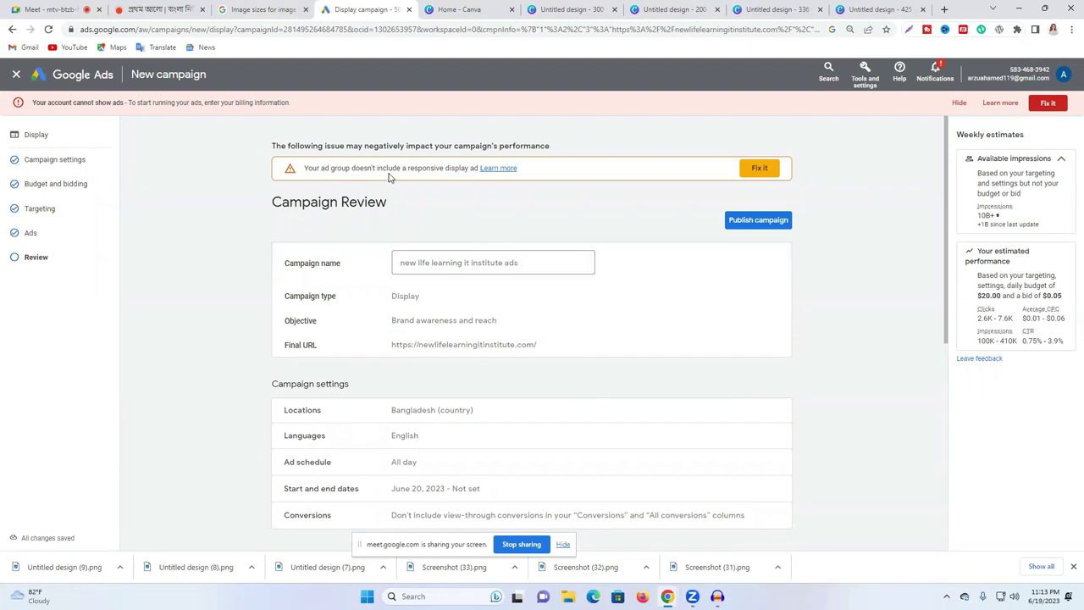
left_click(758, 171)
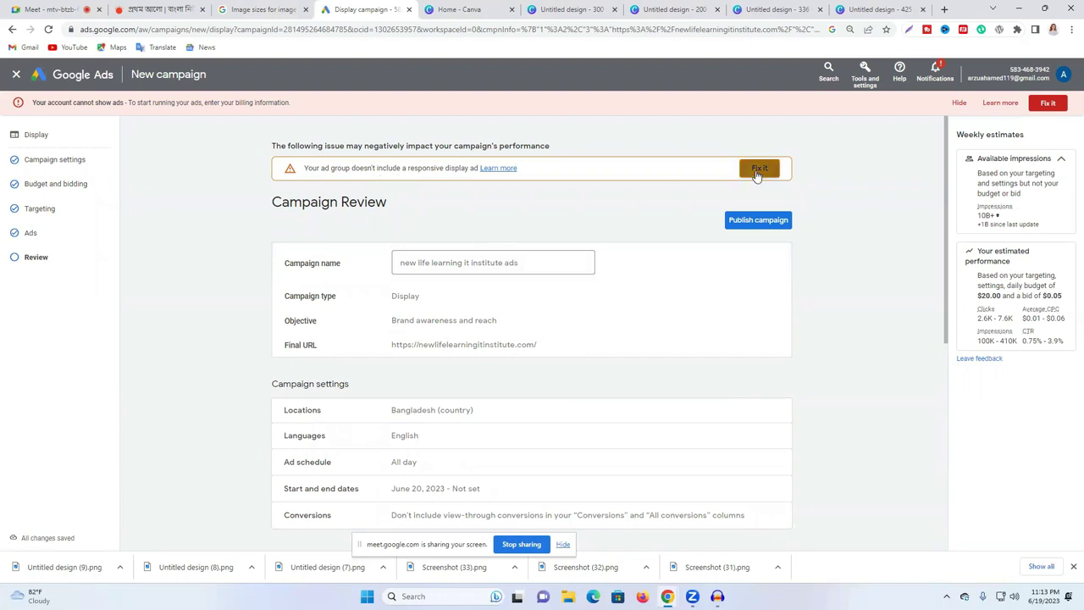
left_click(366, 232)
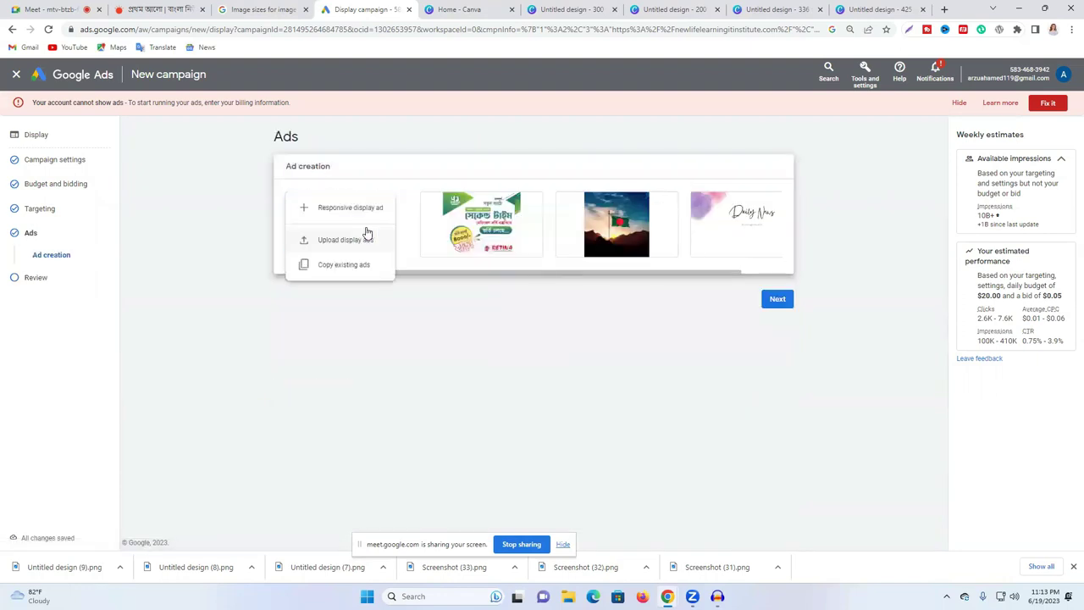
left_click(347, 240)
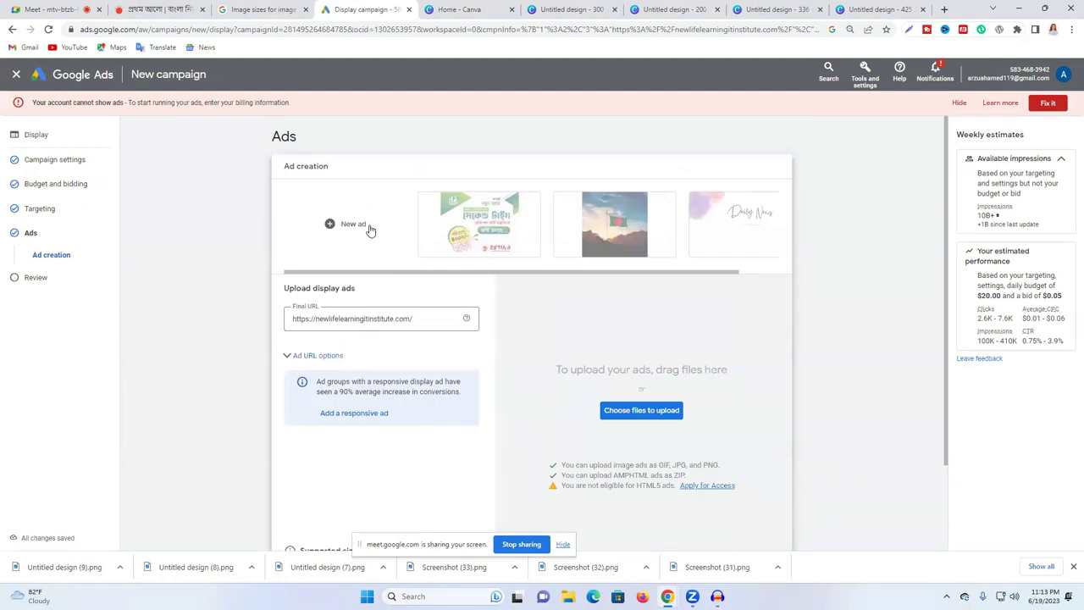
Step: Look through the open Canva pages and examine Google's supported image ad sizes list for a different size
left_click(670, 9)
left_click(569, 10)
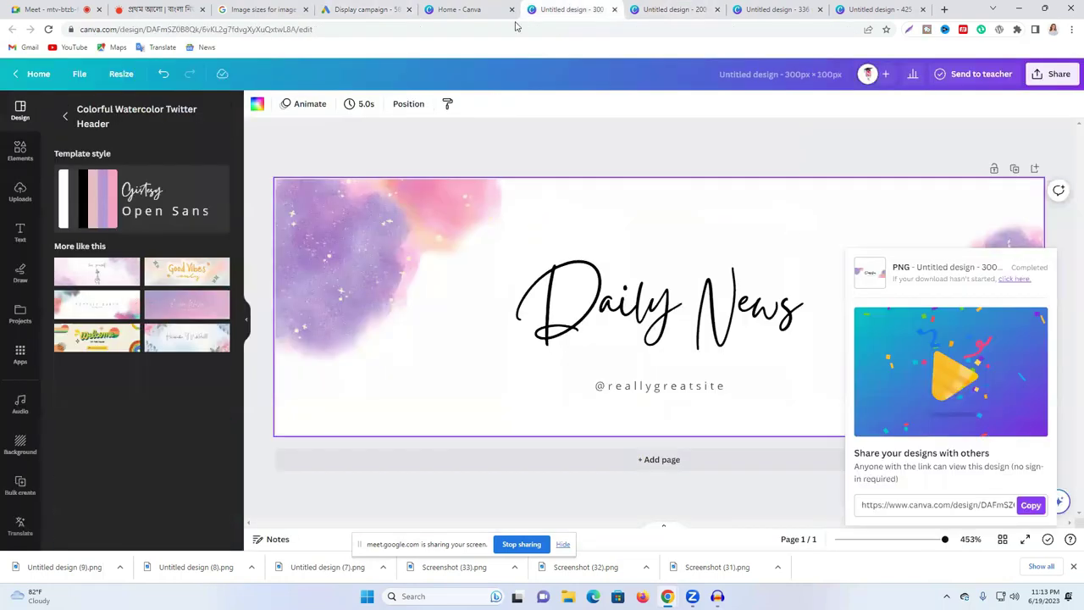
left_click(463, 9)
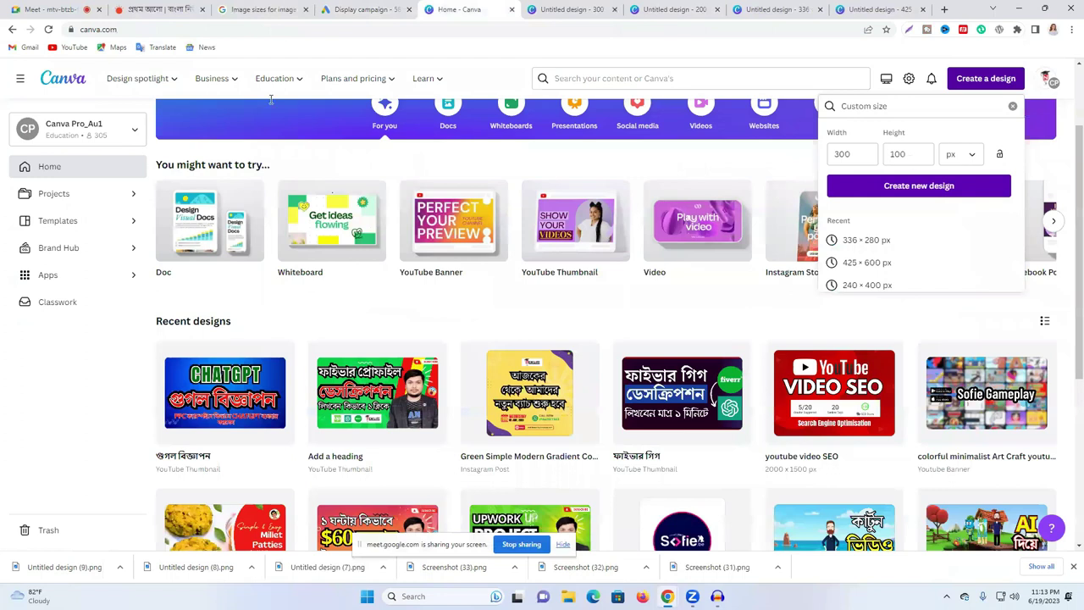
key("ctrl+3")
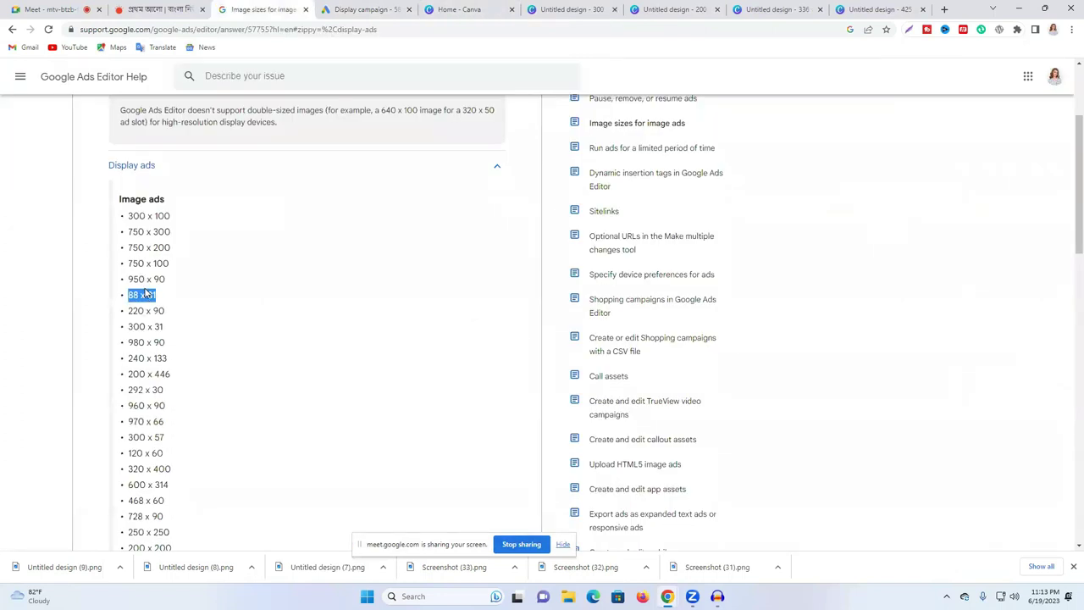
Step: Return to the Canva home page and close the 300 × 100 px and 200 × 200 px design tabs
left_click(590, 4)
left_click(465, 9)
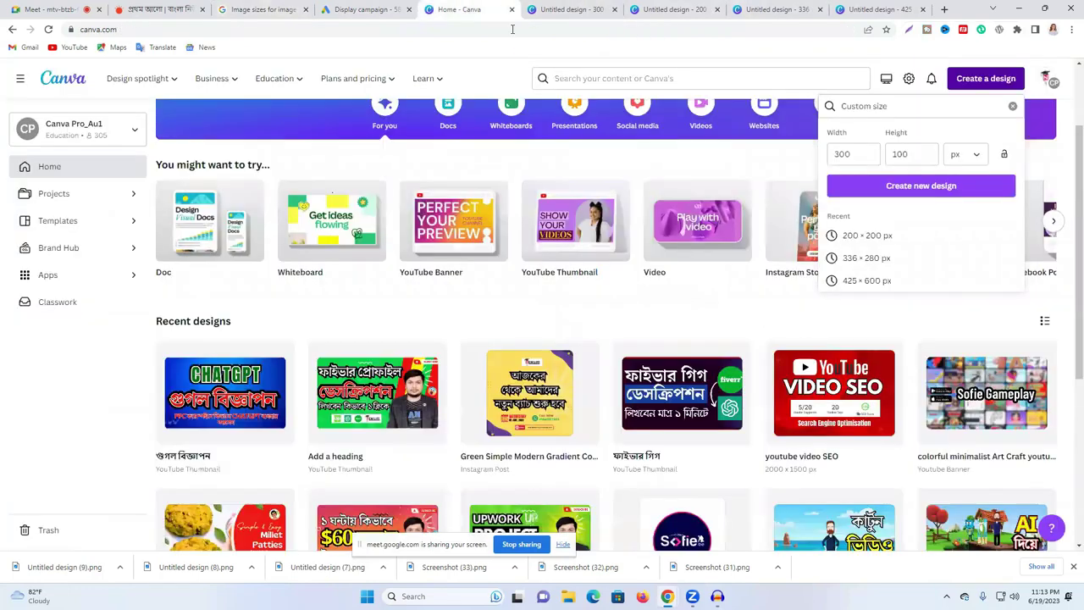
left_click(617, 12)
key("ctrl+w")
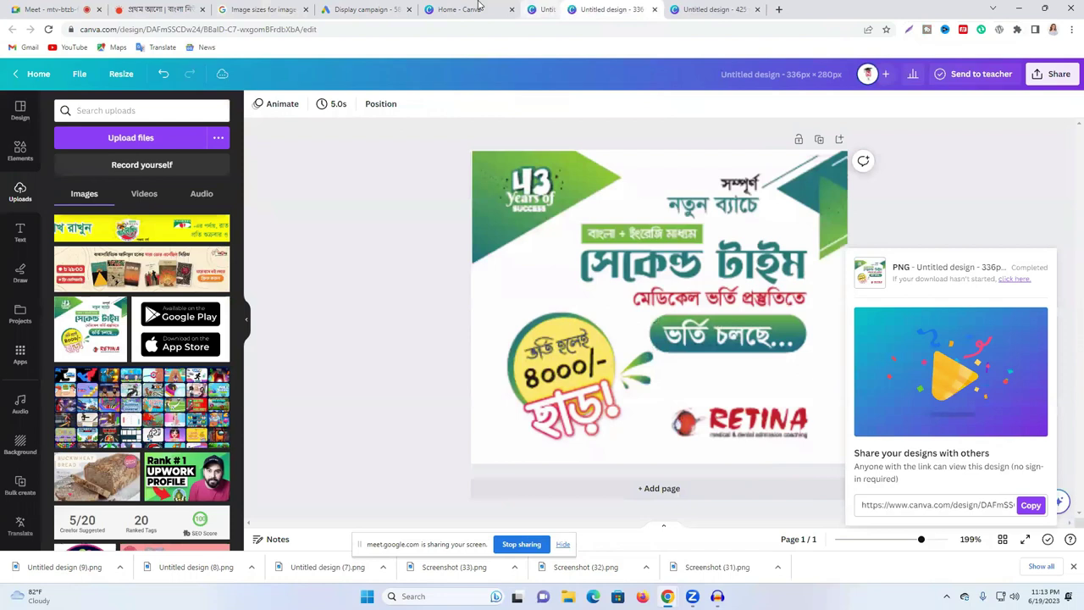
key("ctrl+w")
Step: Create a new 950 × 90 px custom design and close the older 336 × 280 px and 425 × 600 px design tabs
double_click(841, 153)
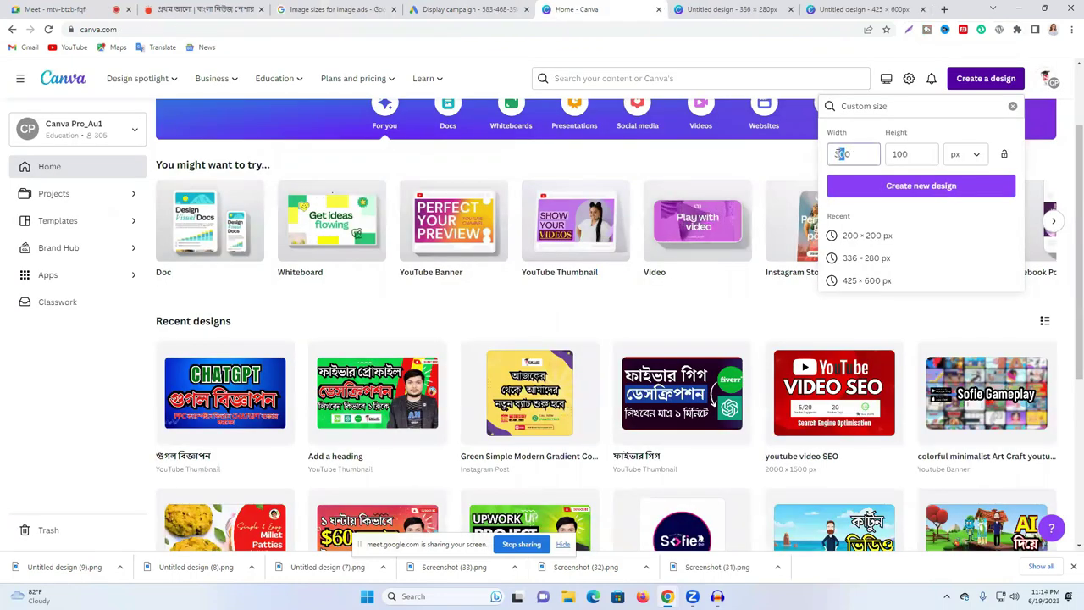
type("950")
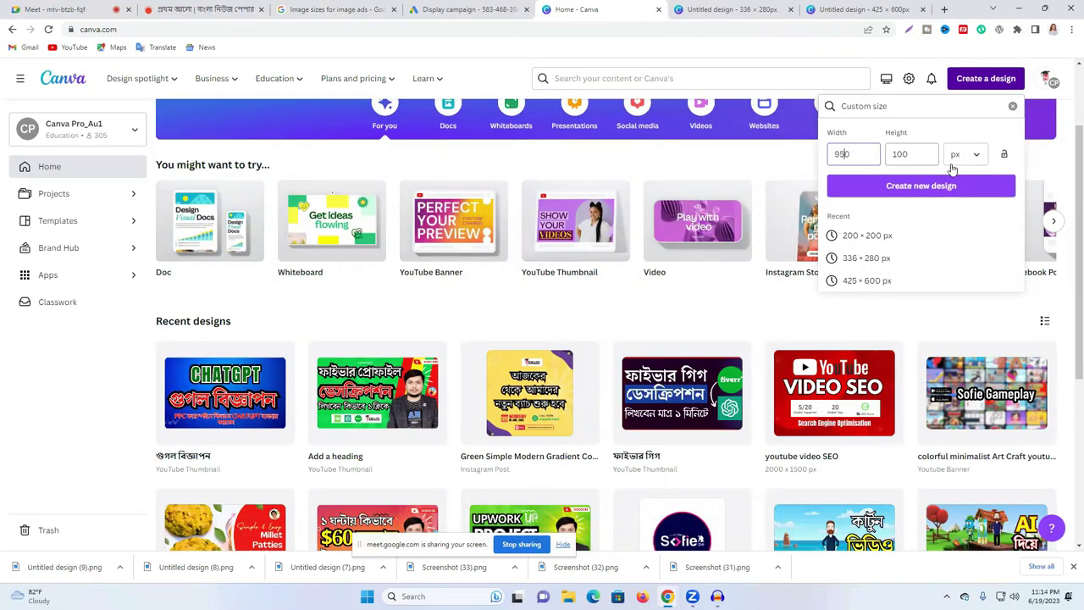
double_click(903, 152)
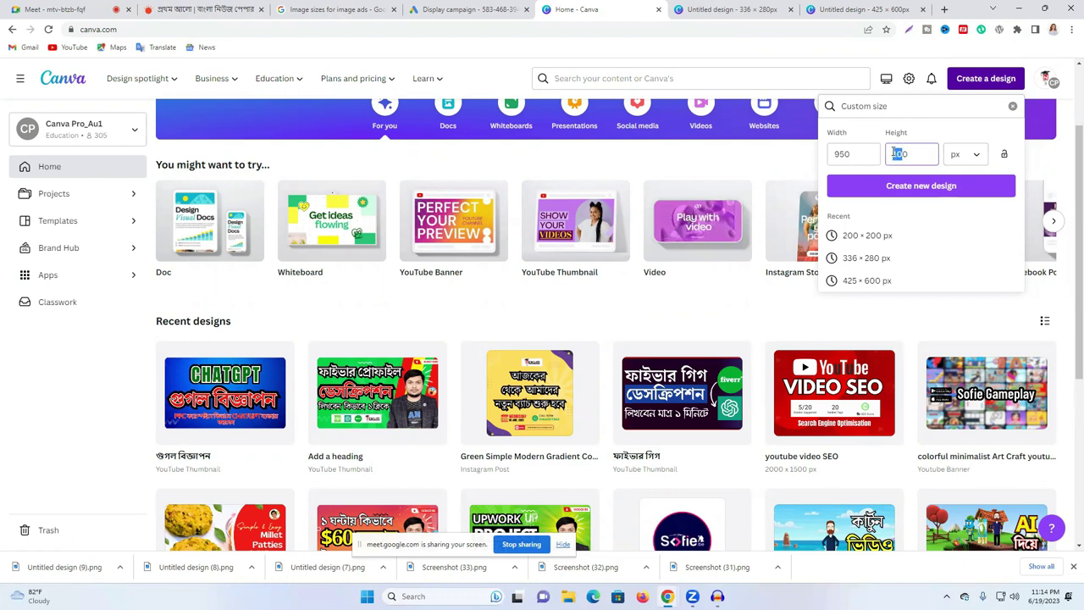
type("90")
left_click(920, 185)
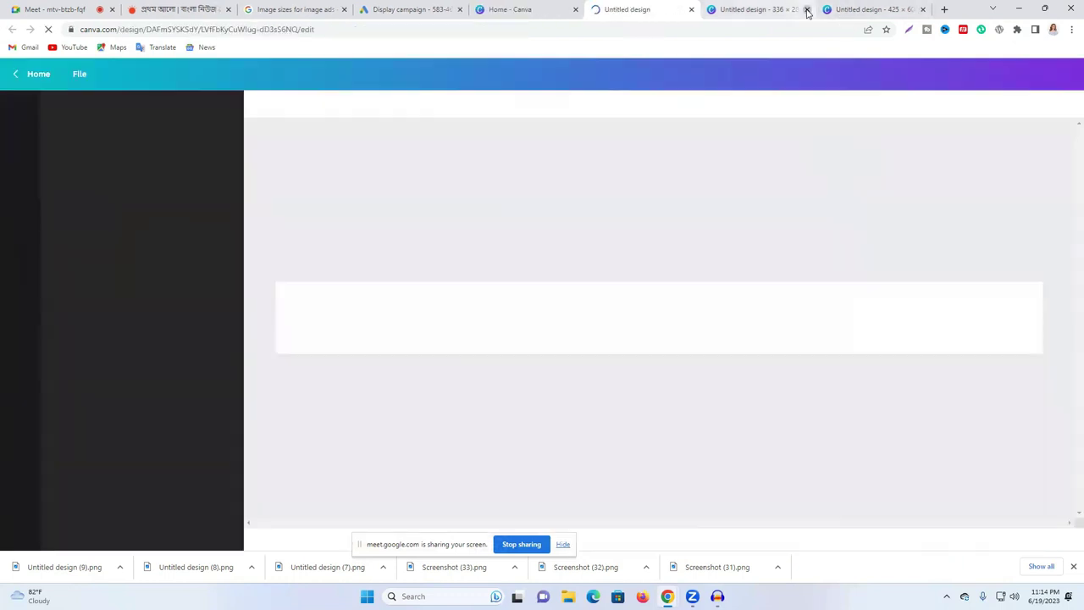
left_click(805, 9)
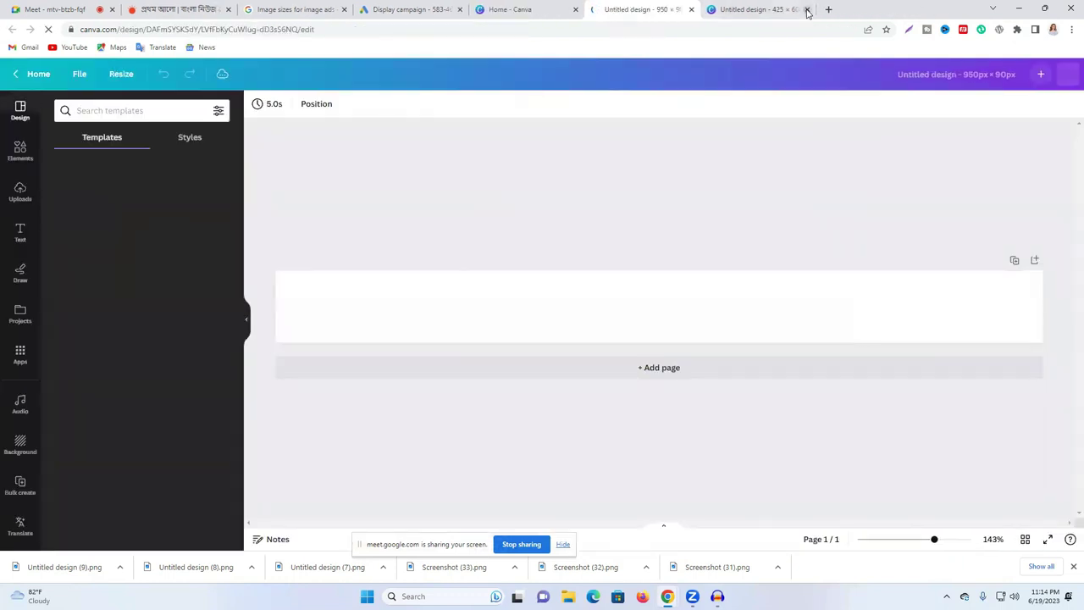
Step: Try the recently used palace photo on the blank 950 × 90 px page and delete it
left_click(588, 325)
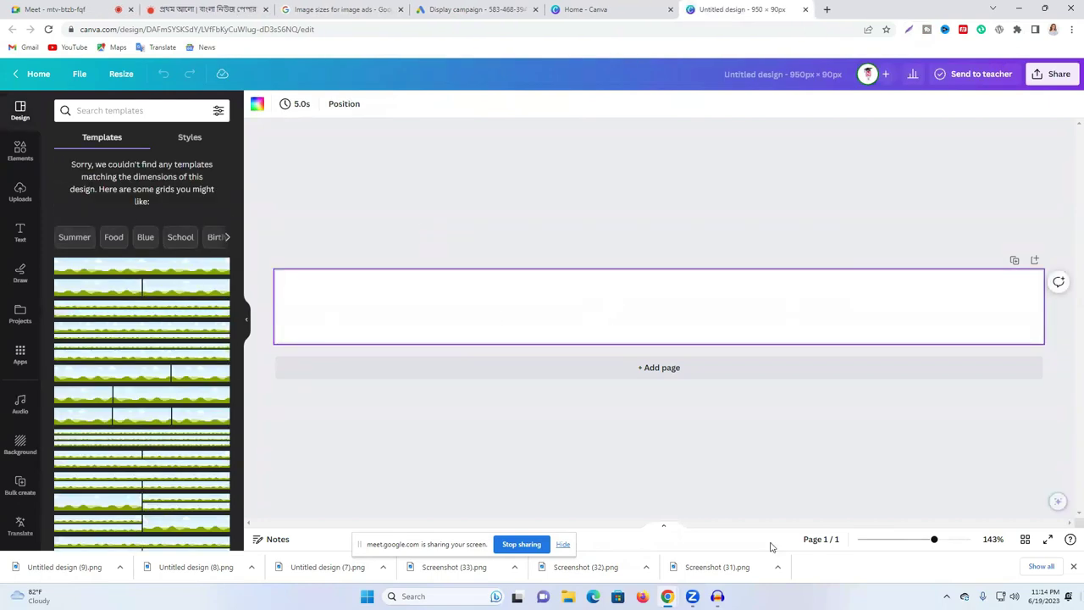
left_click(24, 180)
left_click(18, 114)
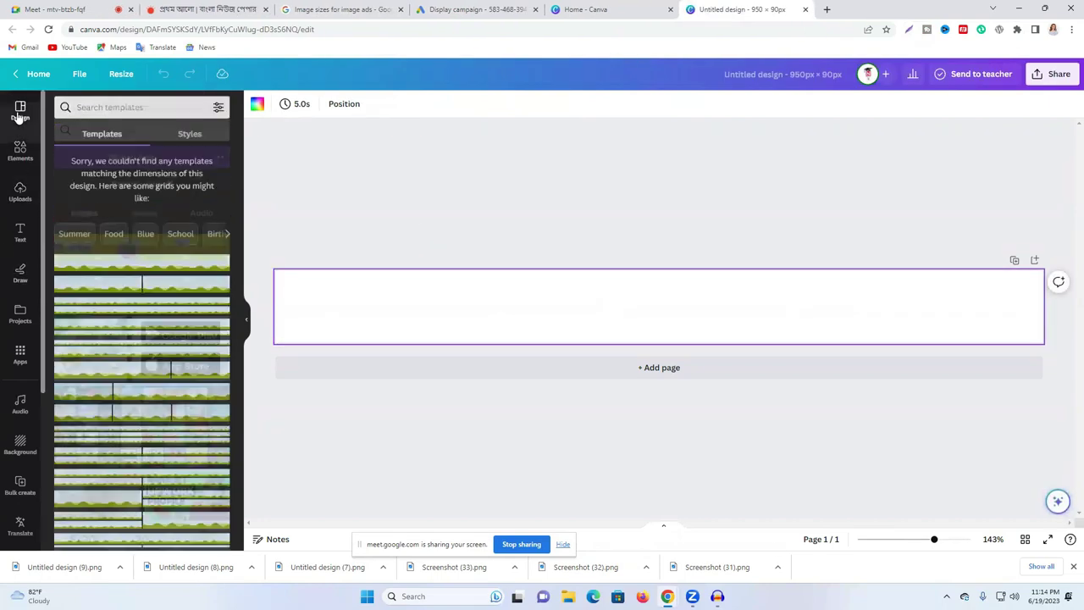
left_click(18, 152)
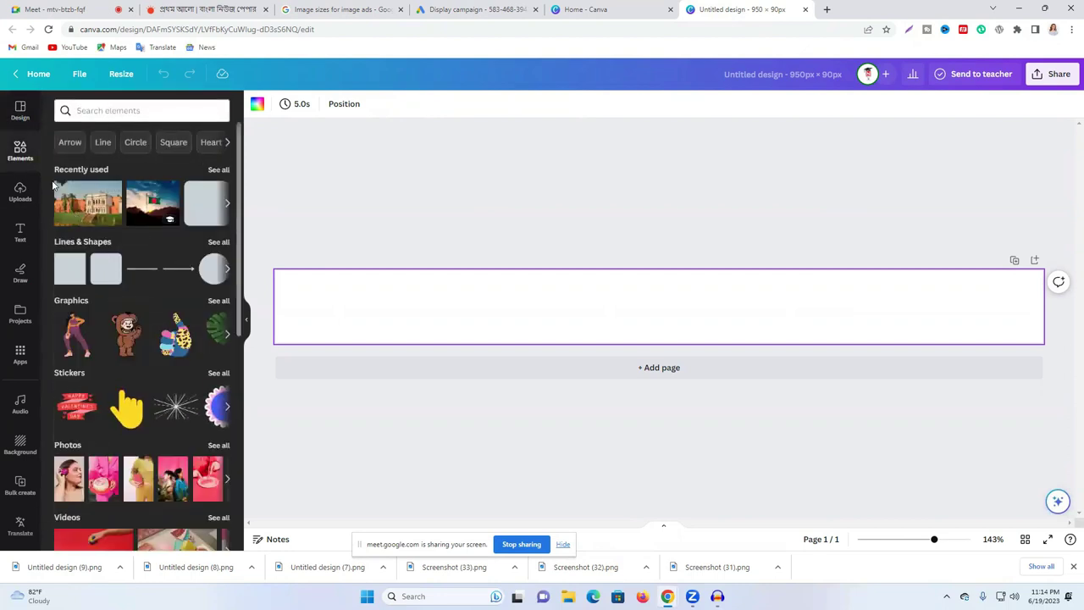
left_click(87, 218)
left_click_drag(669, 294, 317, 353)
left_click_drag(363, 295, 492, 292)
key("Delete")
Step: Add a single full-page grid to the 950 × 90 px design and fill it with the uploaded yellow Bengali banner
left_click(19, 110)
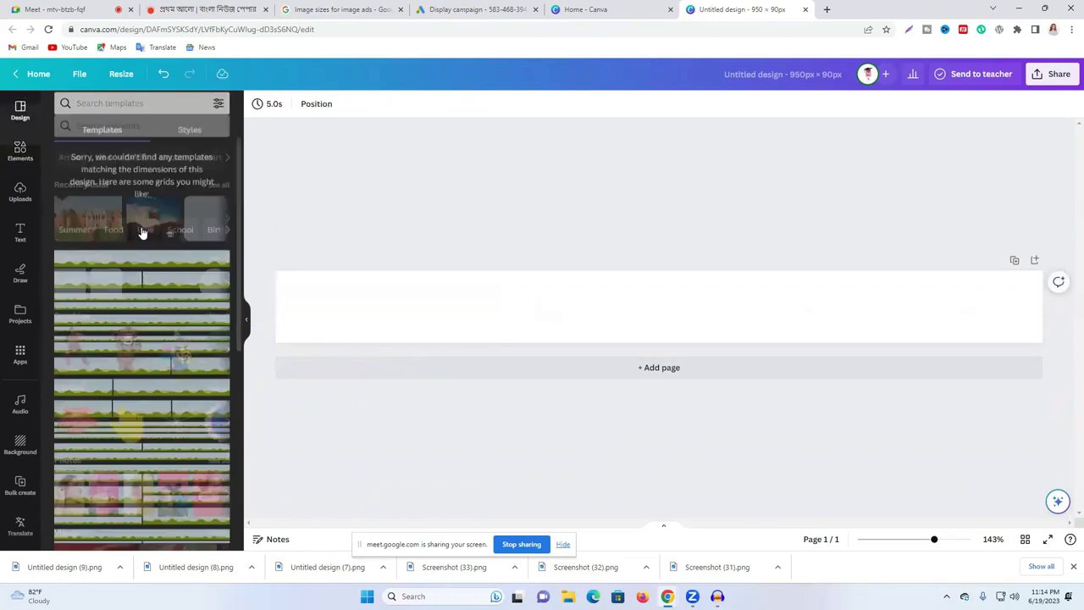
left_click(123, 280)
left_click(540, 189)
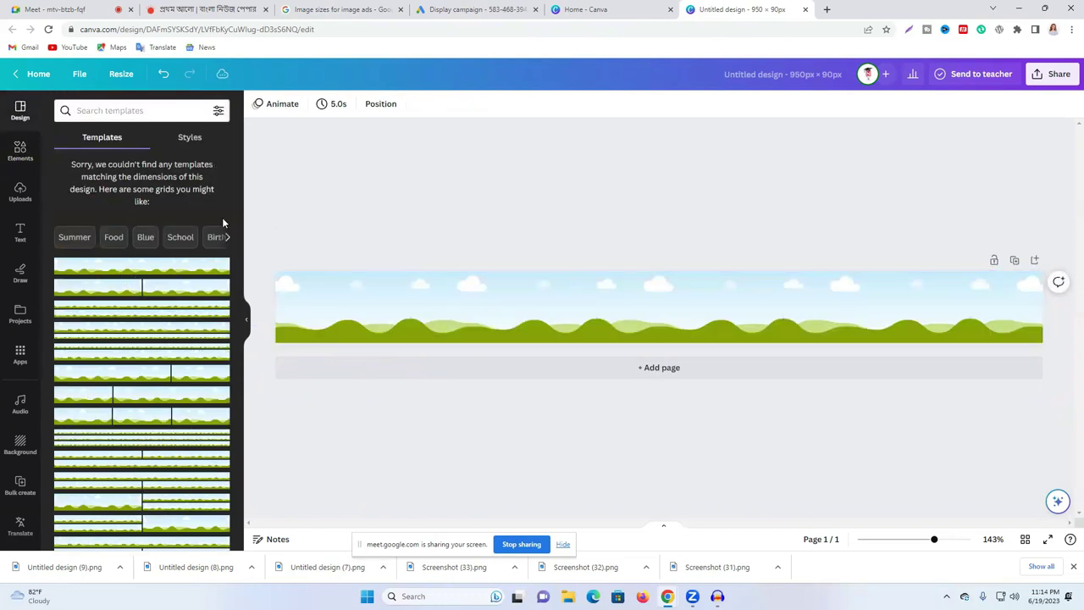
left_click(21, 188)
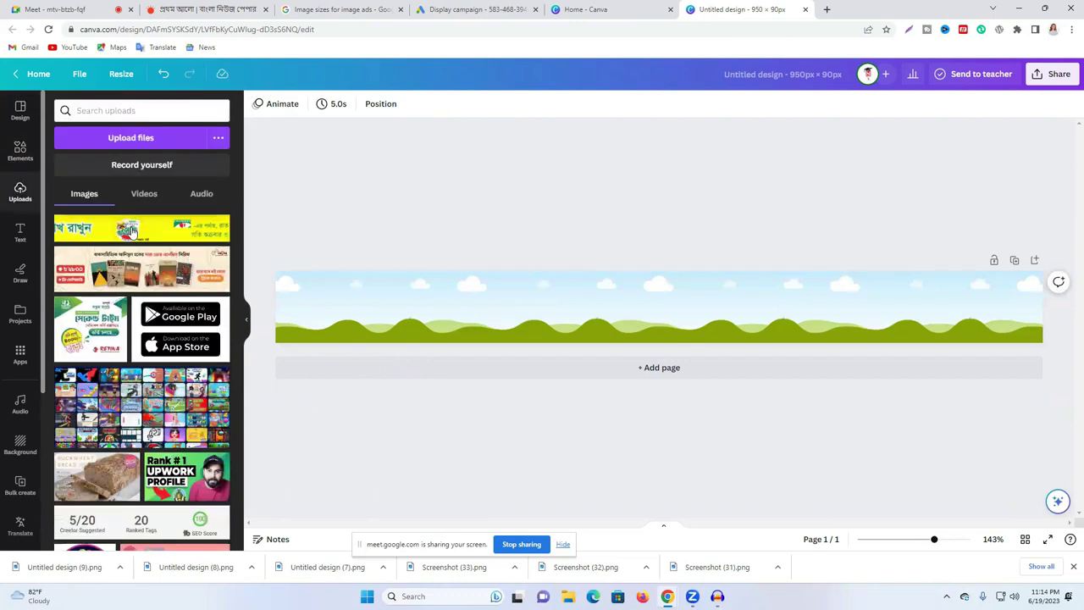
left_click(141, 227)
left_click_drag(570, 319, 525, 247)
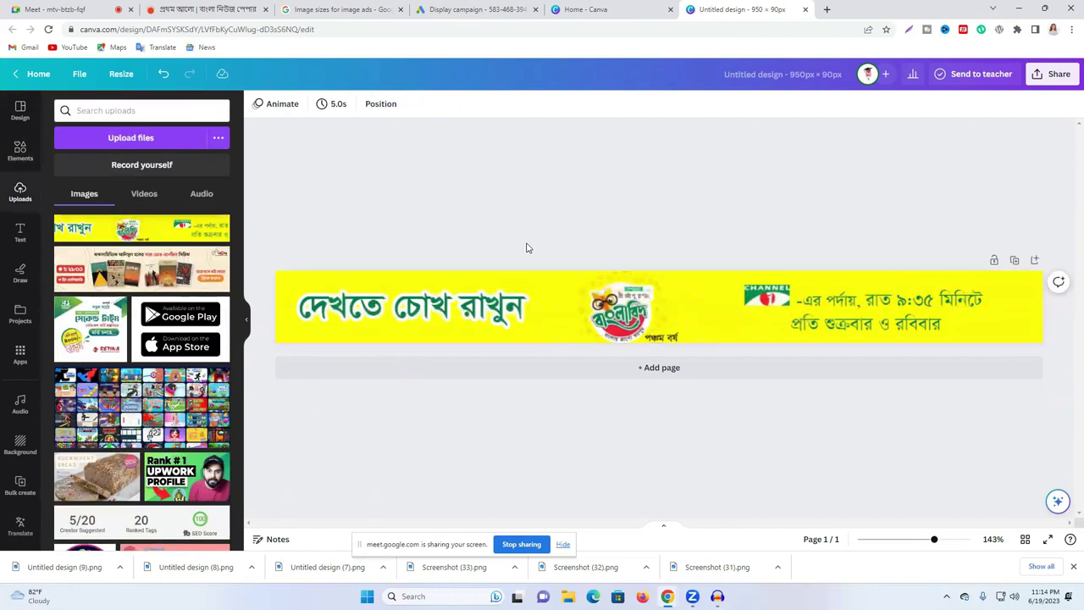
Step: Download the 950 × 90 px banner design as a PNG
left_click(1052, 73)
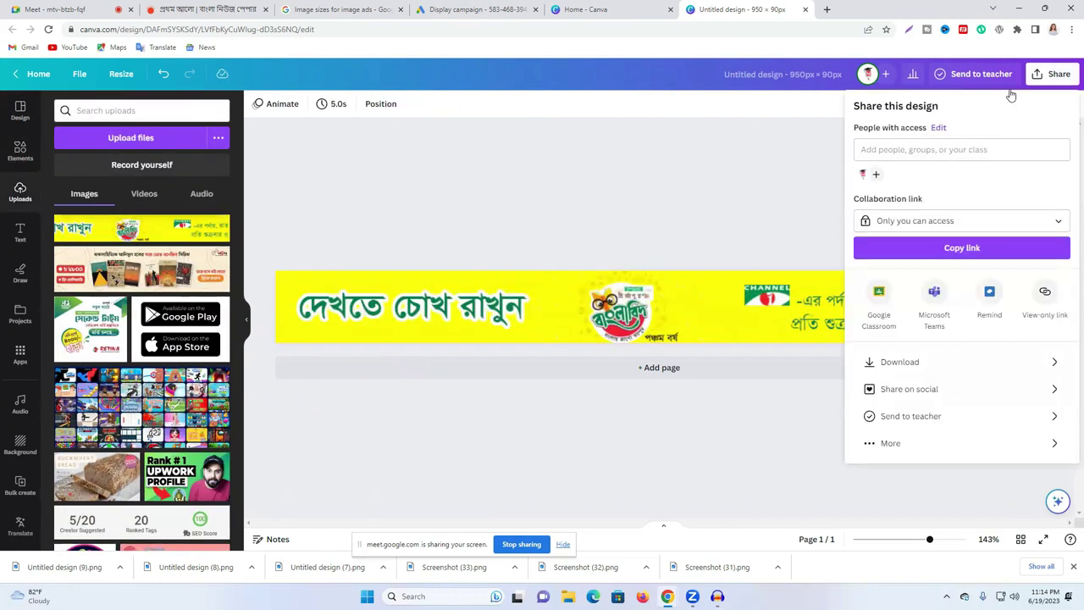
left_click(932, 361)
left_click(962, 286)
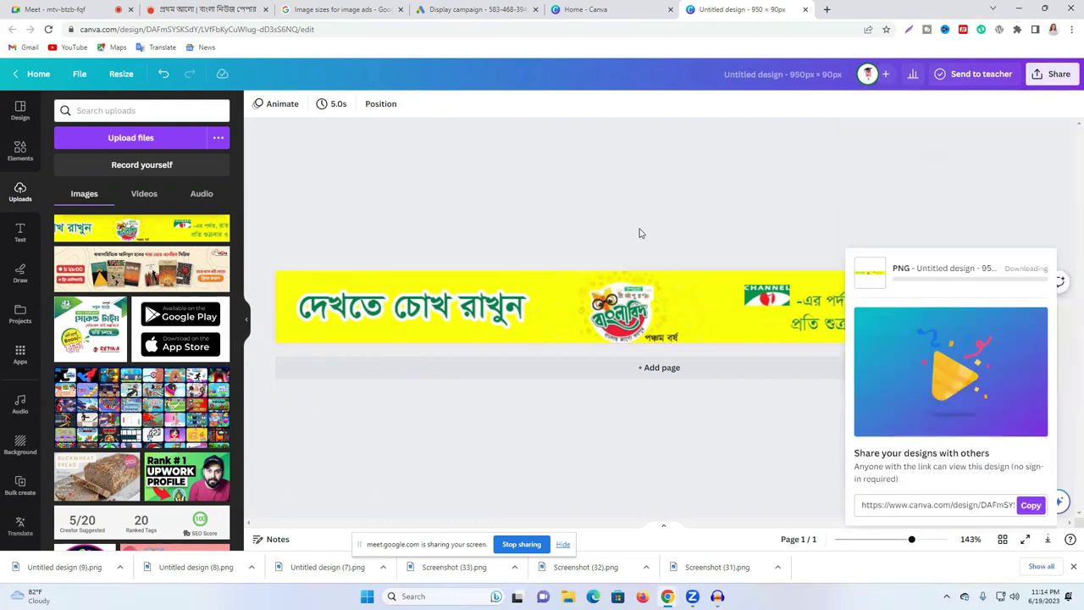
left_click(566, 246)
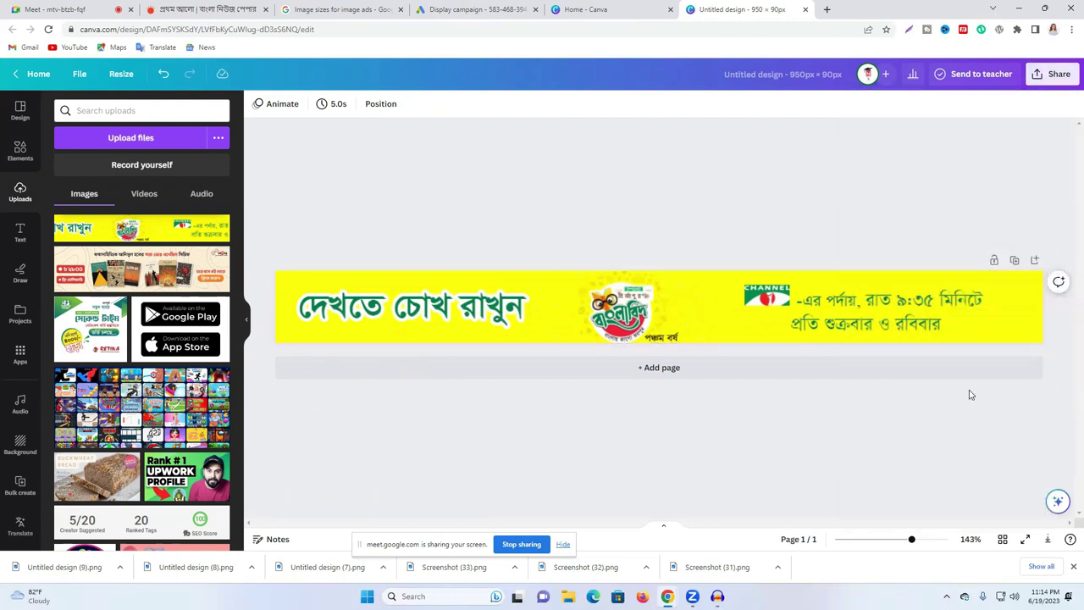
Step: Switch to the Google Ads campaign, upload Untitled design (10).png as a display ad, and preview it
left_click(322, 9)
left_click(474, 9)
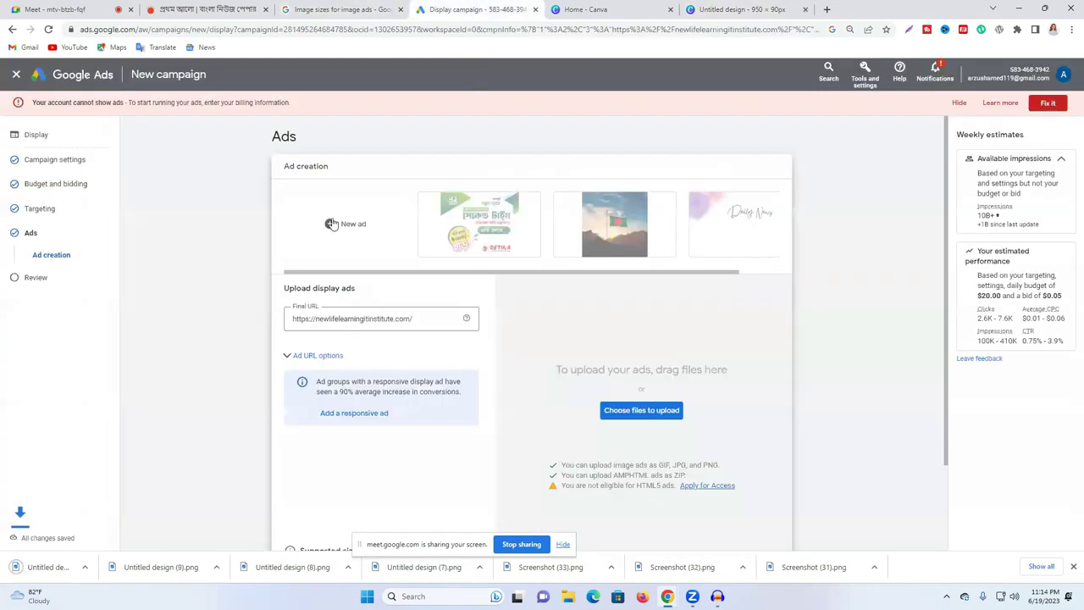
left_click(641, 410)
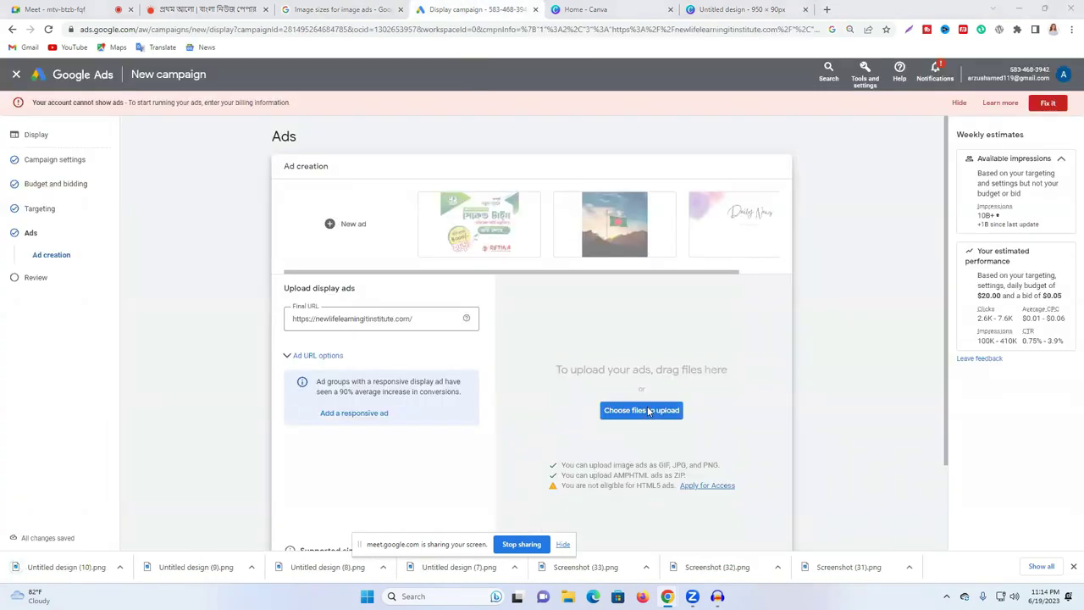
left_click(123, 106)
left_click(444, 286)
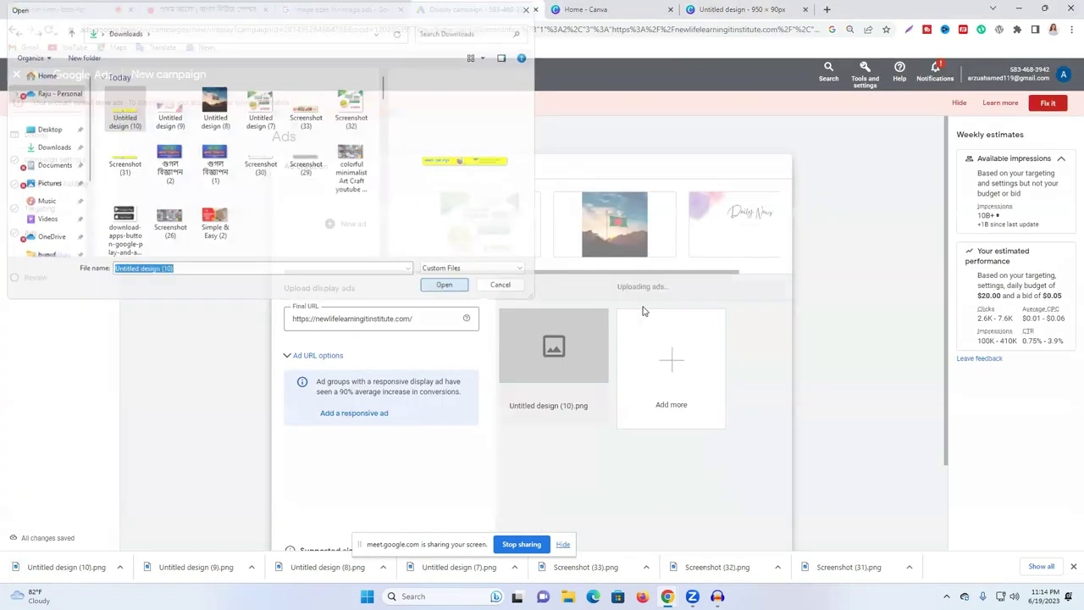
left_click(568, 365)
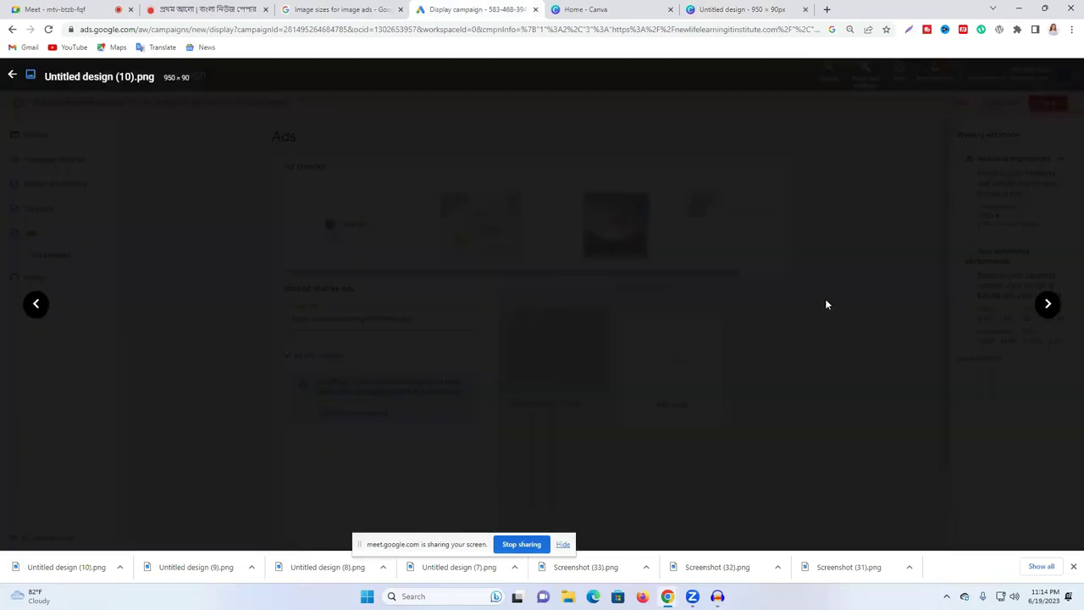
left_click(12, 74)
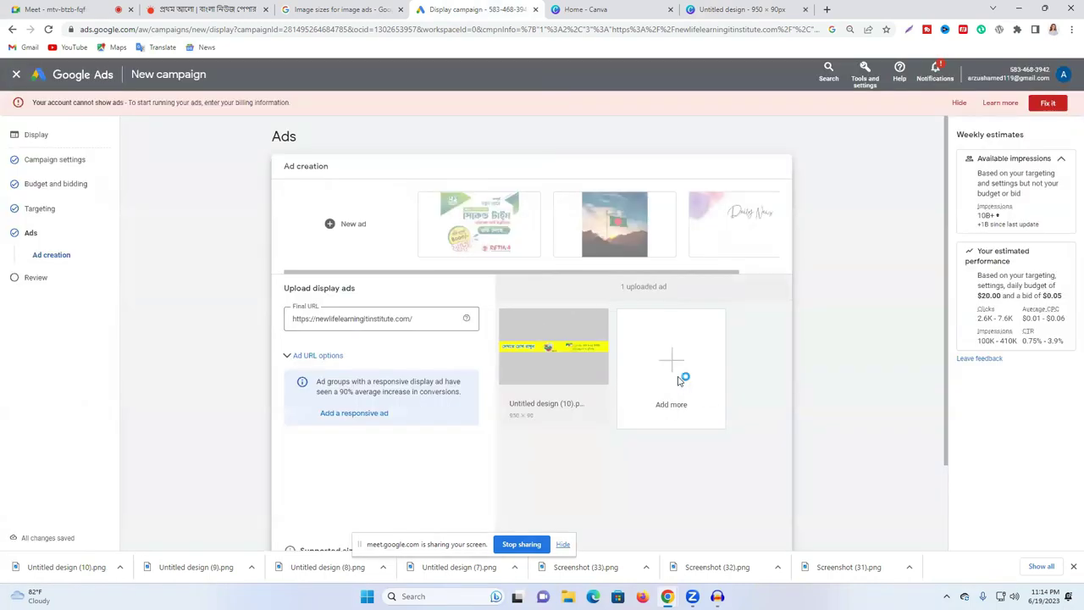
Step: Add Untitled design (9), Untitled design (8) and Untitled design (7) to the uploaded display ads
left_click(168, 105)
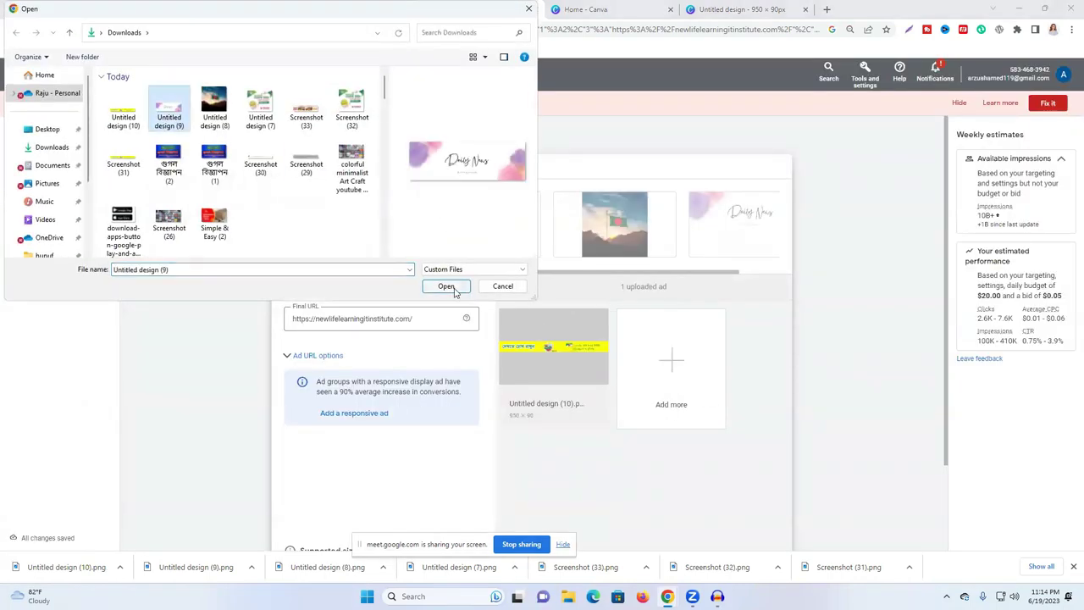
left_click(445, 286)
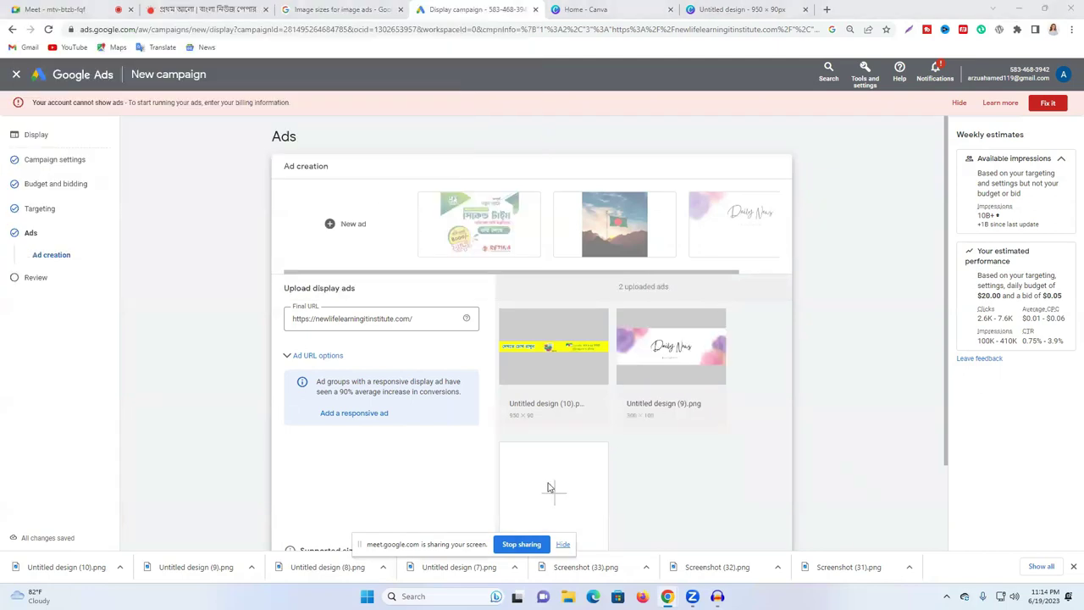
left_click(553, 485)
left_click(214, 106)
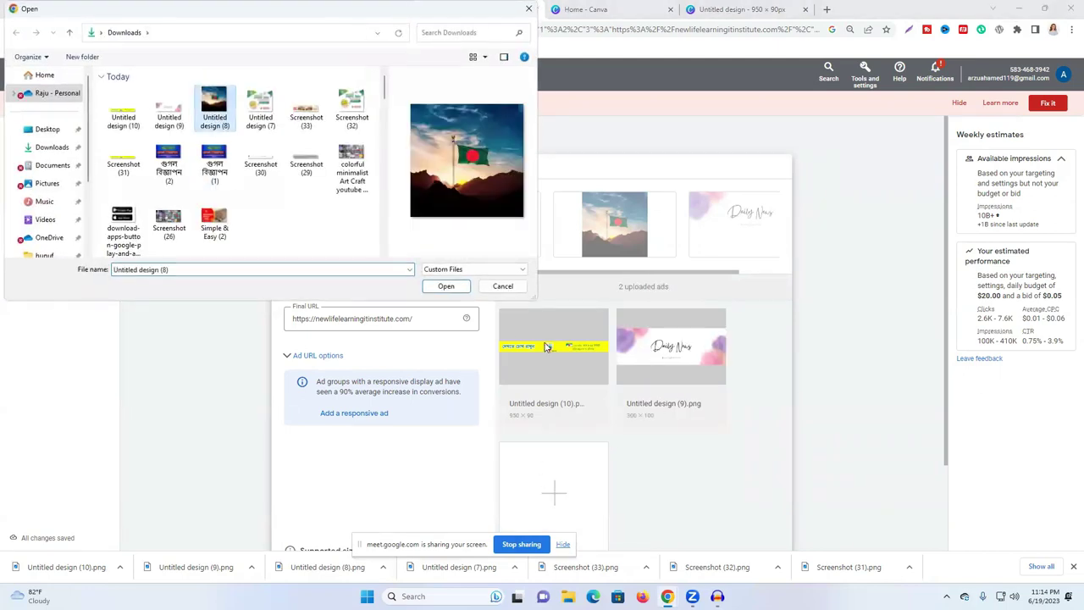
left_click(445, 285)
left_click(659, 455)
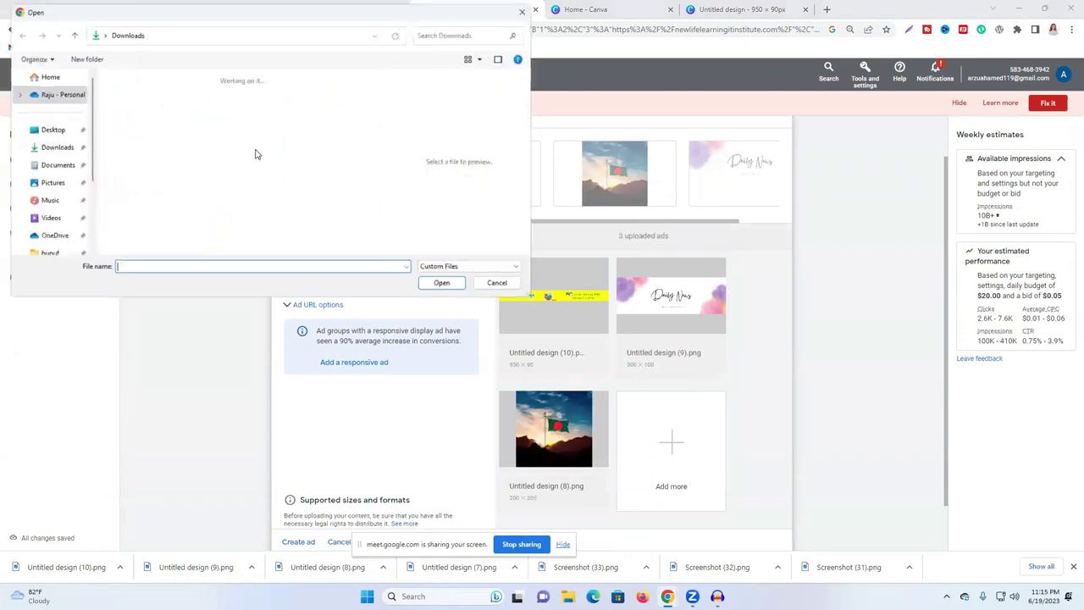
left_click(260, 106)
left_click(446, 285)
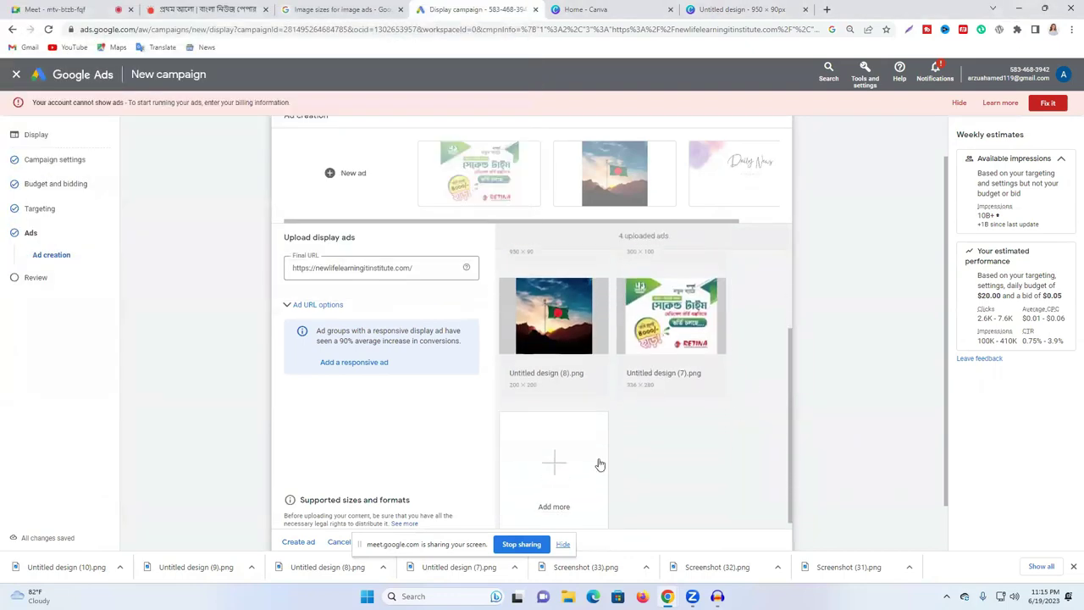
Step: Try to add Screenshot (33) from Downloads as another display ad
left_click(559, 462)
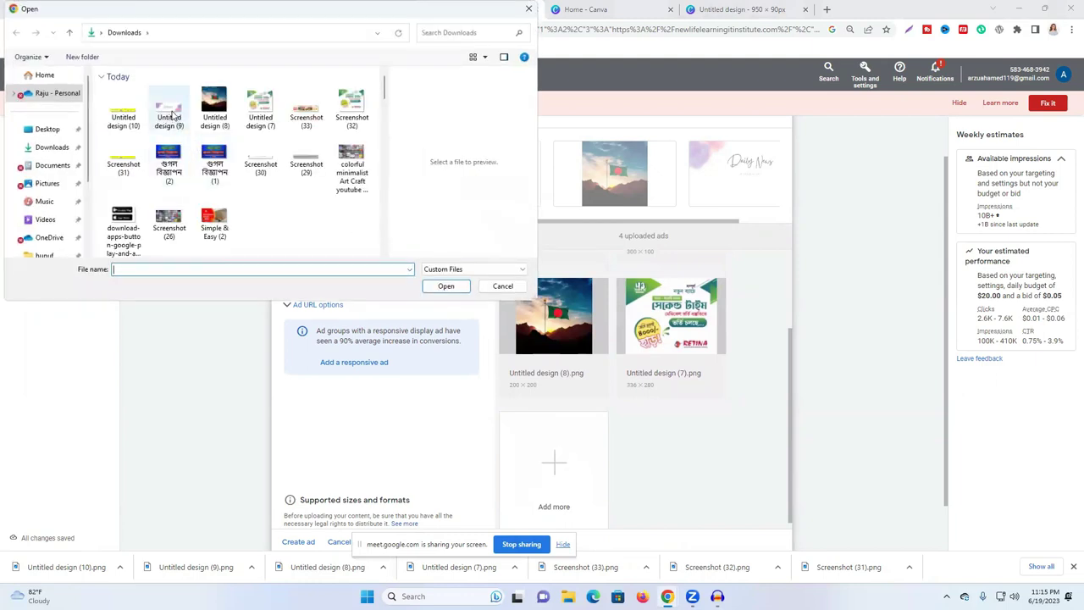
left_click_drag(172, 115, 707, 368)
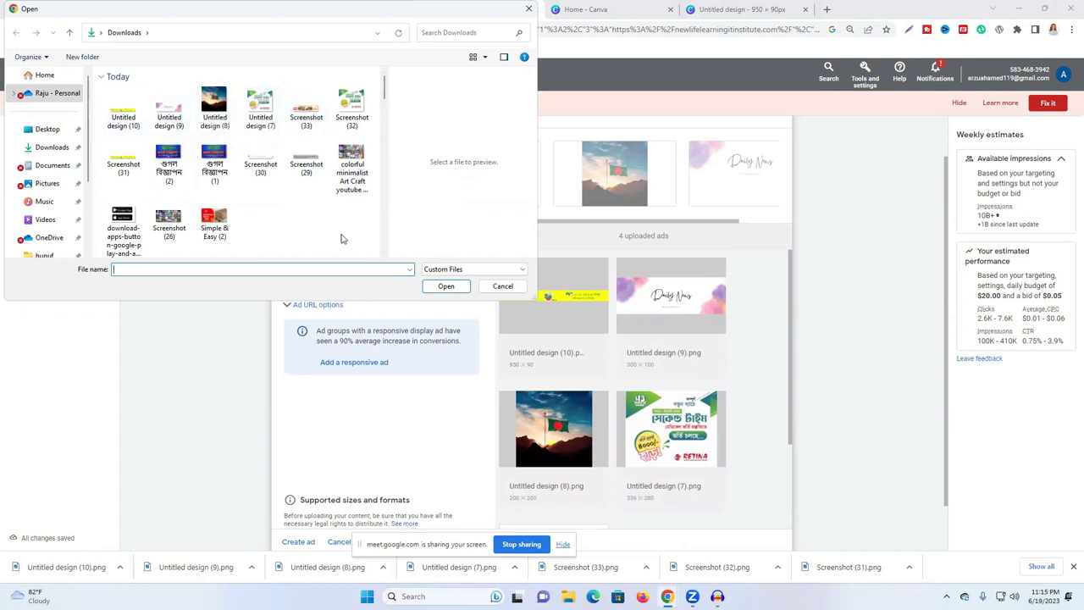
left_click(306, 110)
left_click(446, 285)
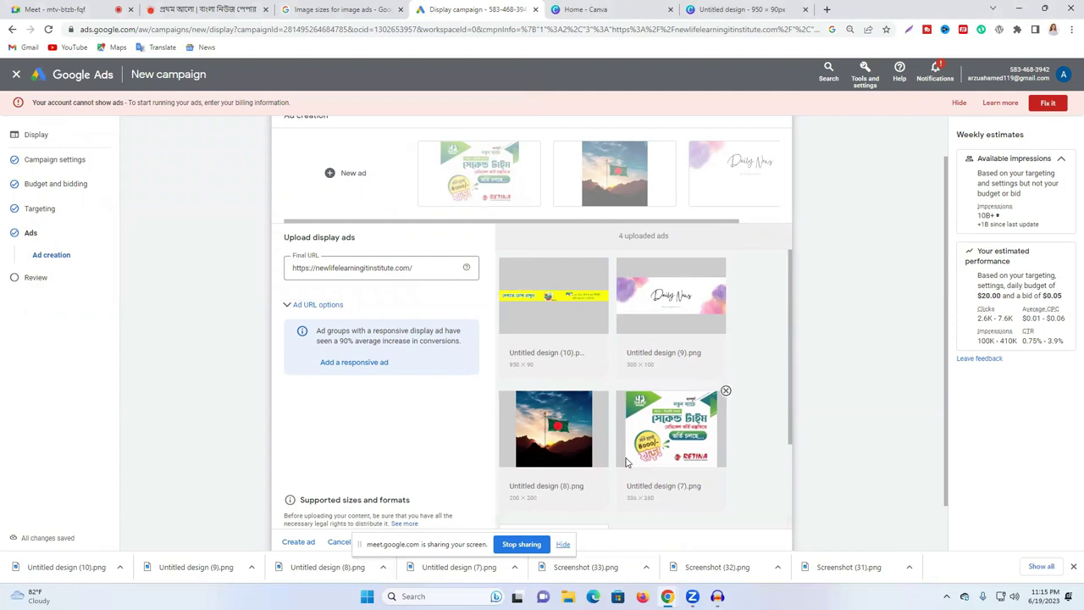
Step: Finish the ad creation and continue to the campaign review, hiding the billing alert and the downloads bar
scroll(579, 499, "down", 5)
left_click(775, 525)
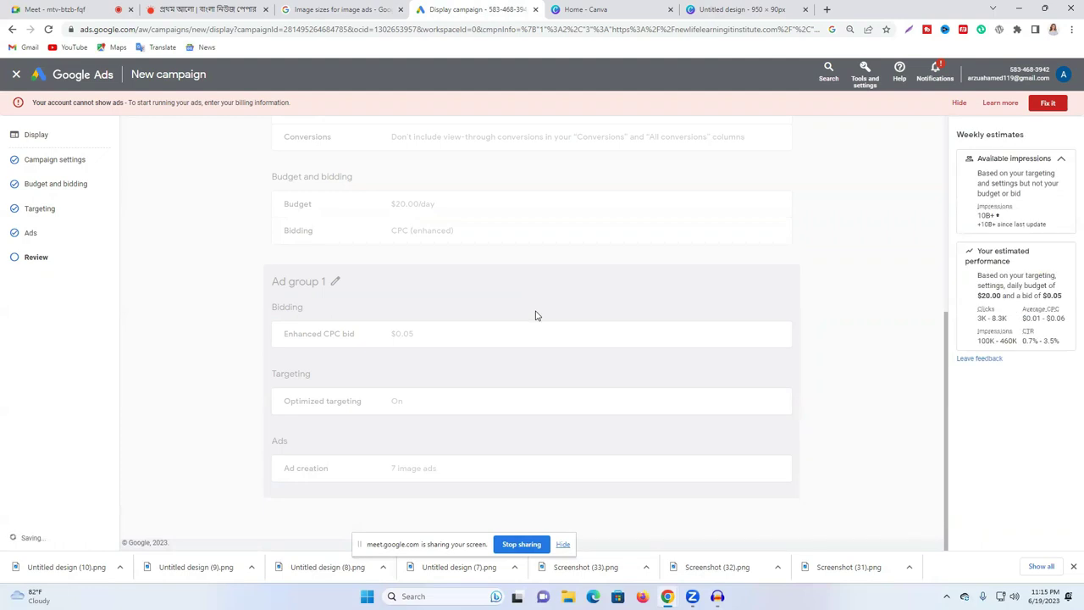
left_click(957, 103)
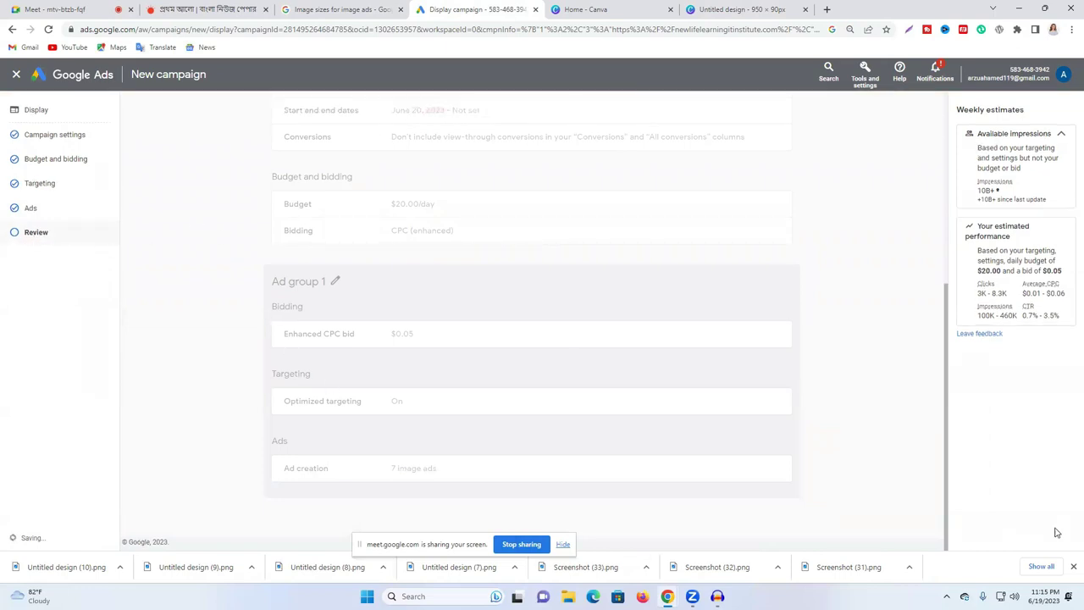
left_click(1073, 567)
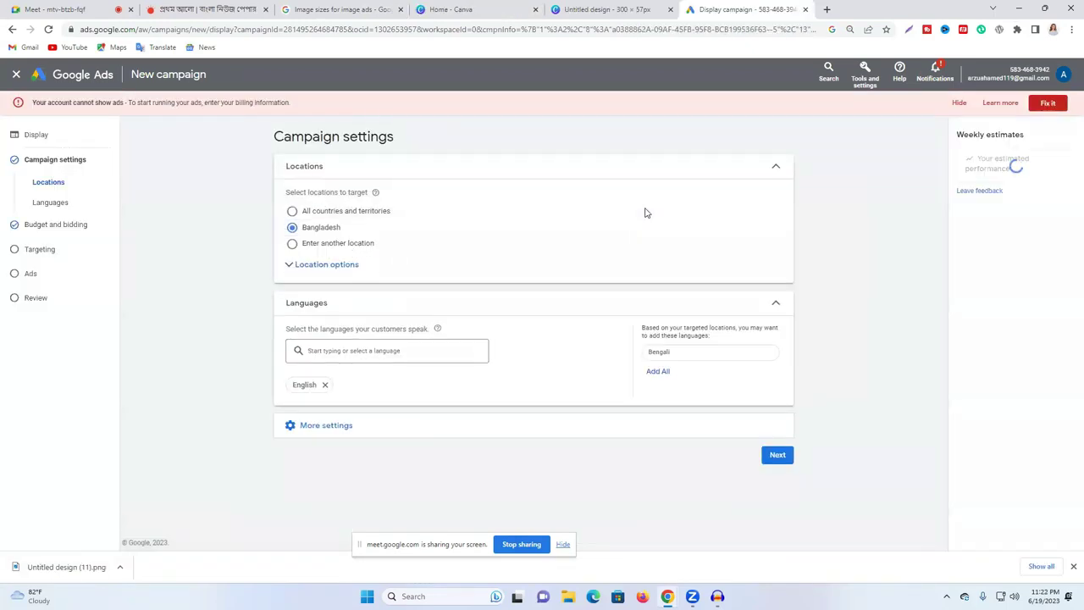
Step: Open the campaign review, check its alerts, settings, budget and ad group summary, and publish the campaign
left_click(36, 298)
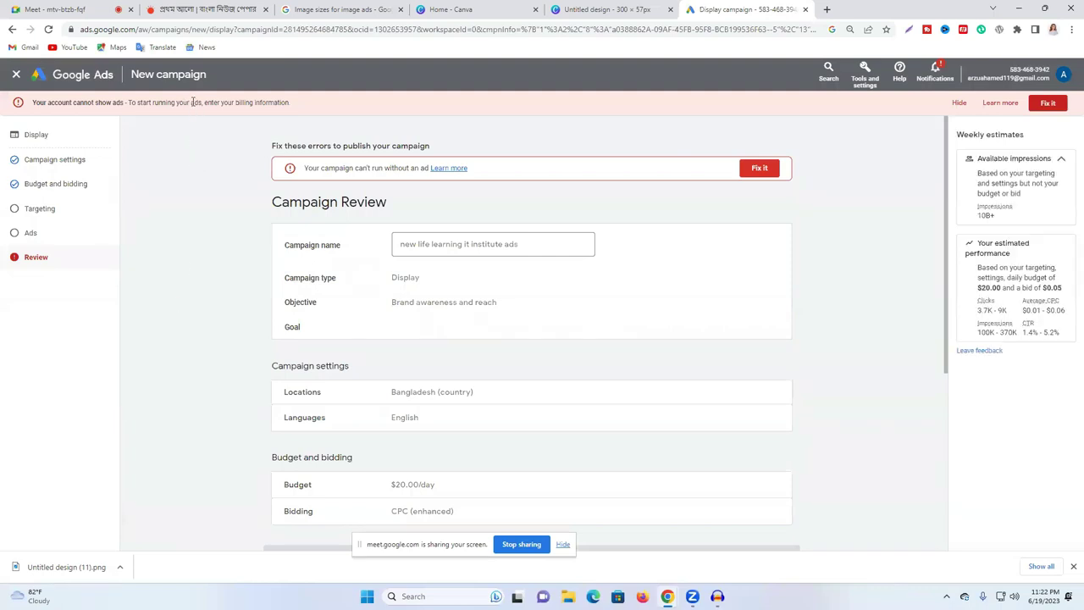
scroll(568, 266, "down", 4)
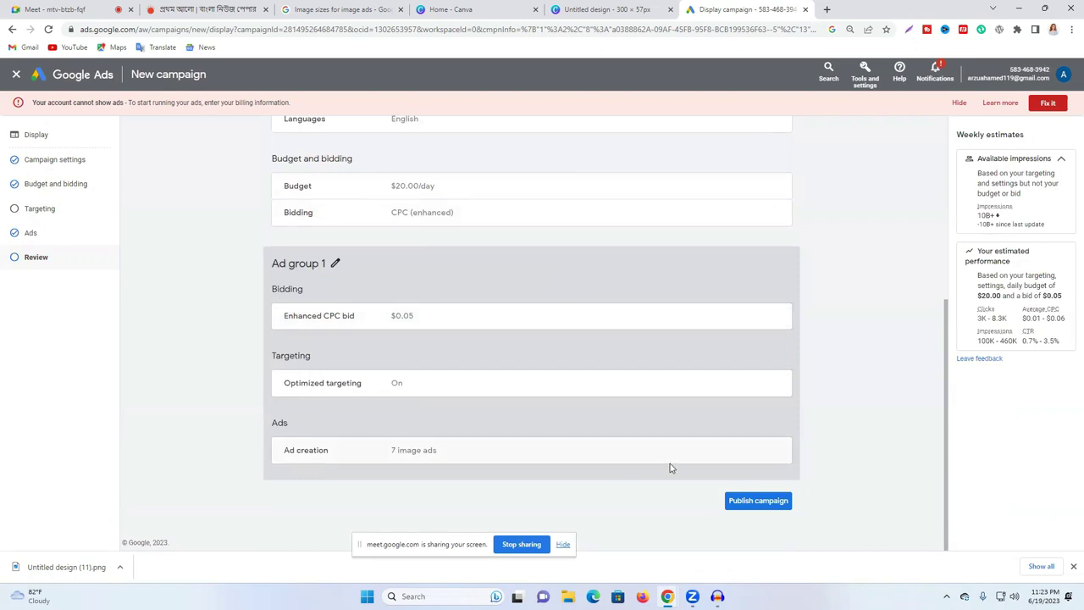
scroll(468, 229, "up", 4)
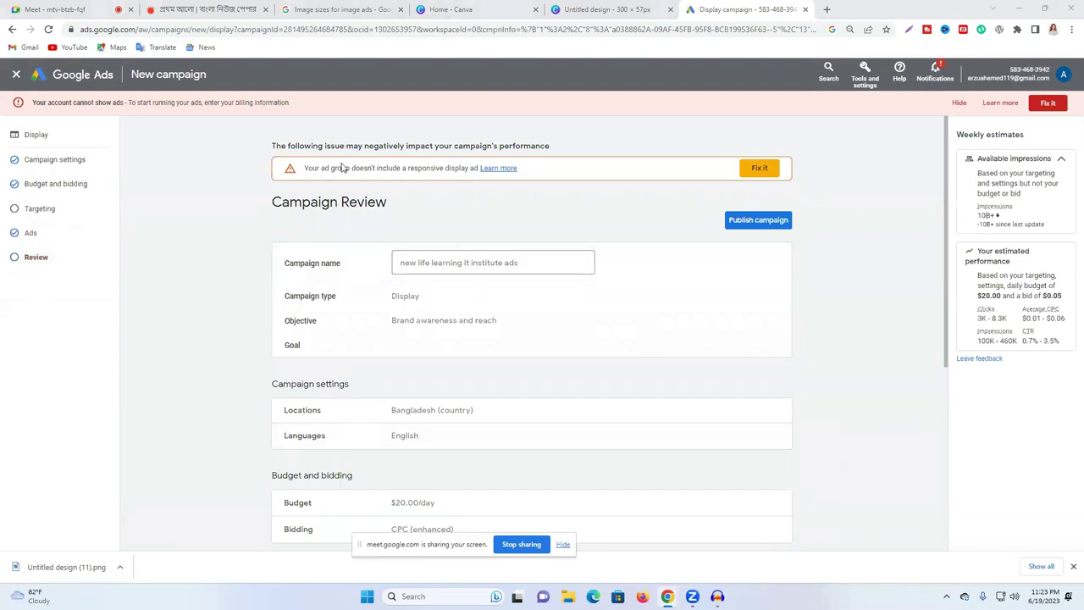
scroll(343, 168, "down", 3)
left_click_drag(50, 101, 188, 102)
left_click(169, 144)
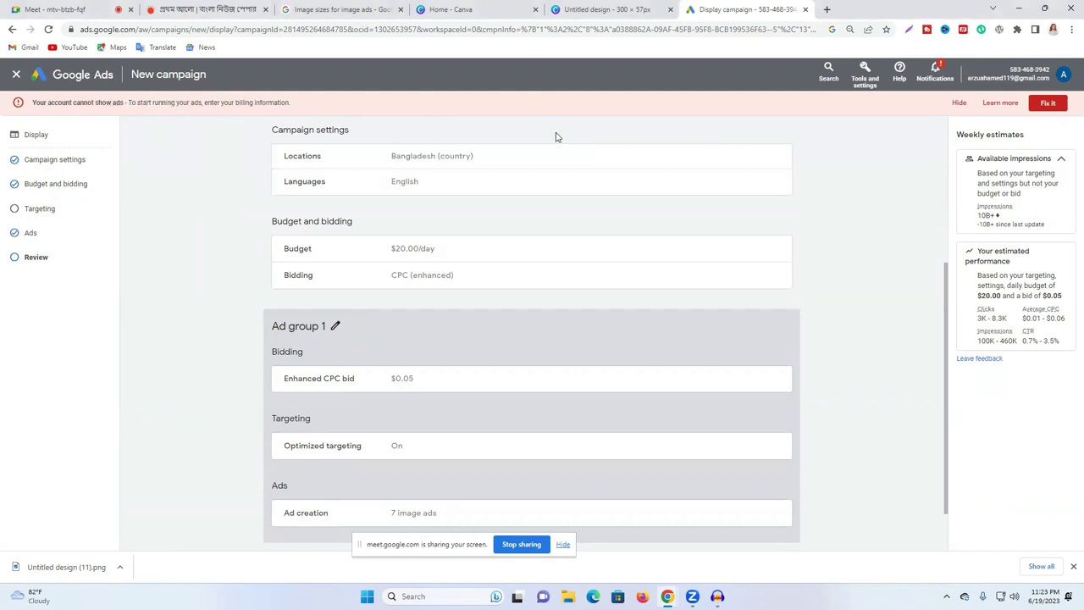
scroll(517, 245, "down", 1)
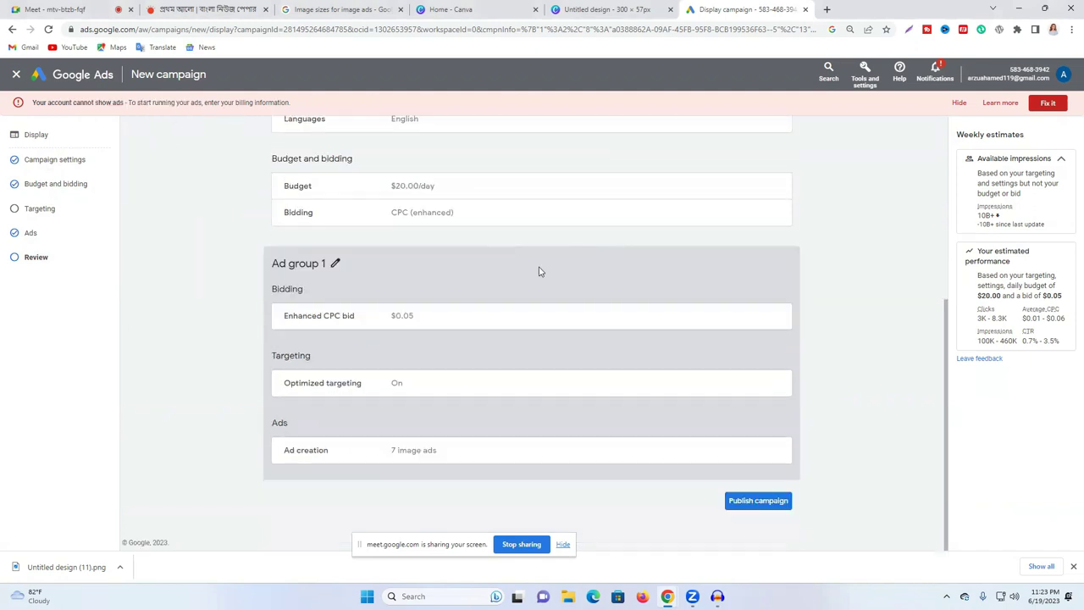
left_click(738, 502)
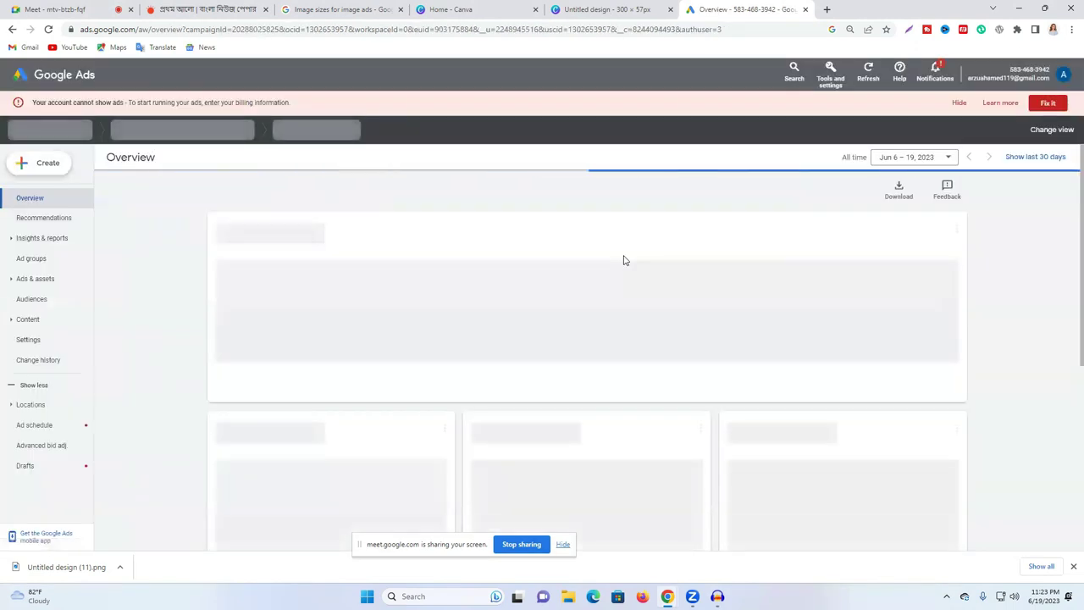
Step: Go through the image ads in the published campaign's overview and check each one's review status
scroll(621, 259, "down", 2)
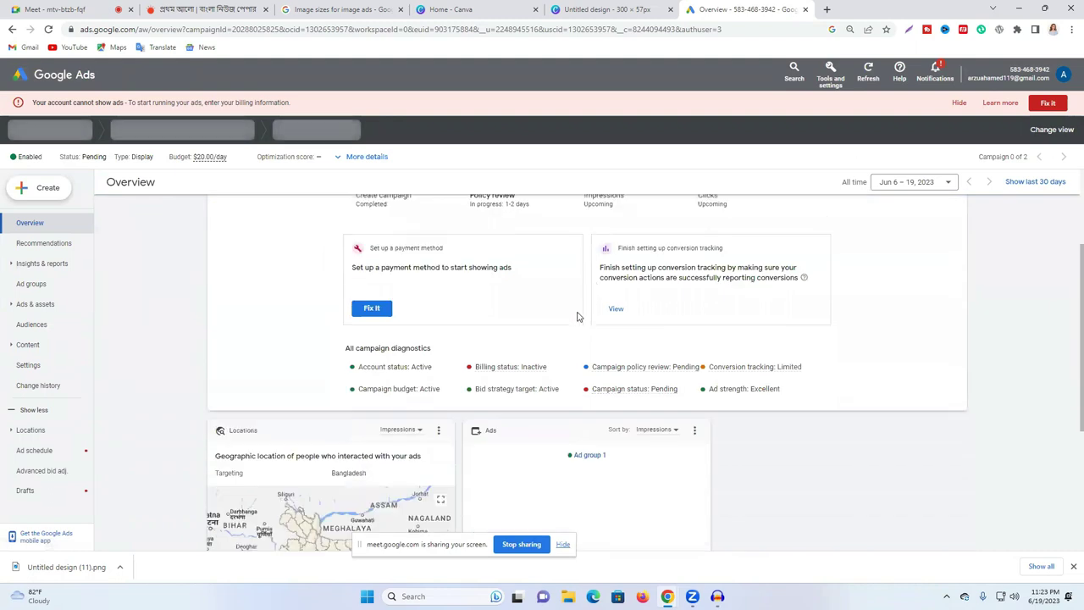
scroll(548, 396, "down", 2)
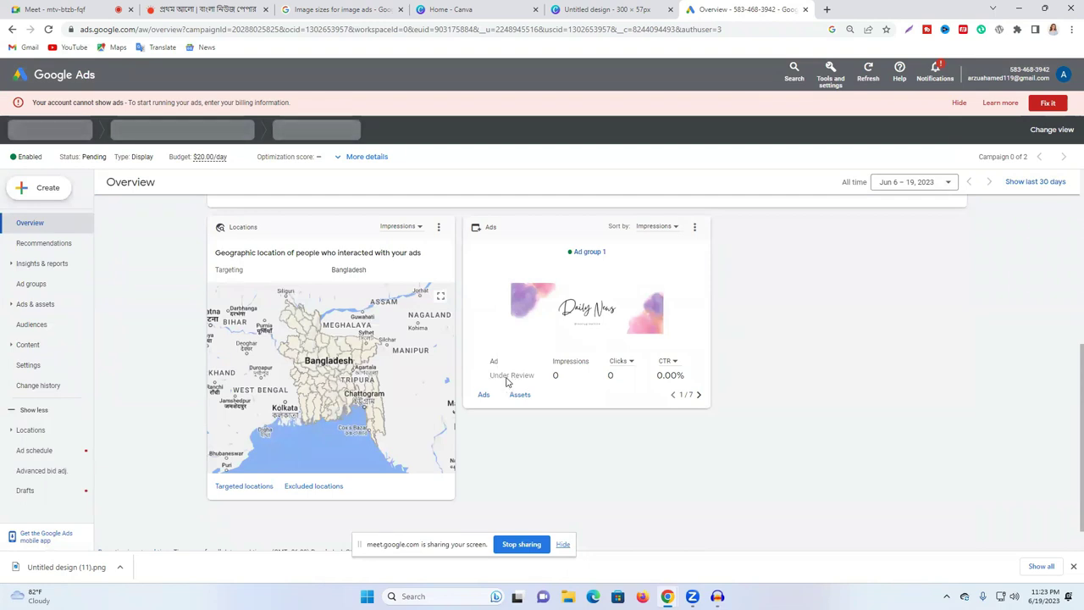
left_click_drag(491, 376, 536, 381)
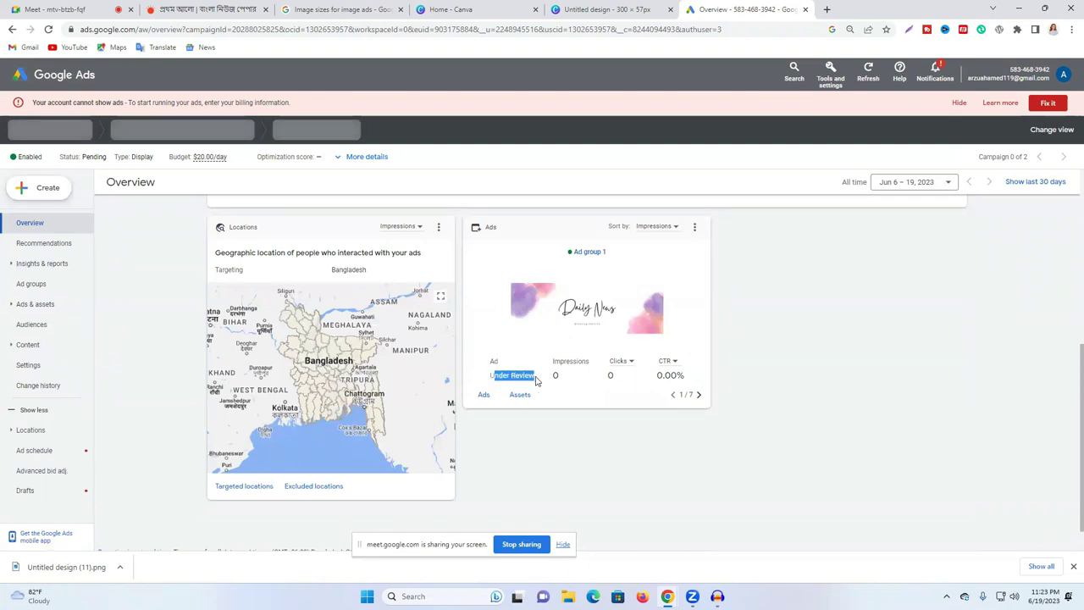
left_click(698, 394)
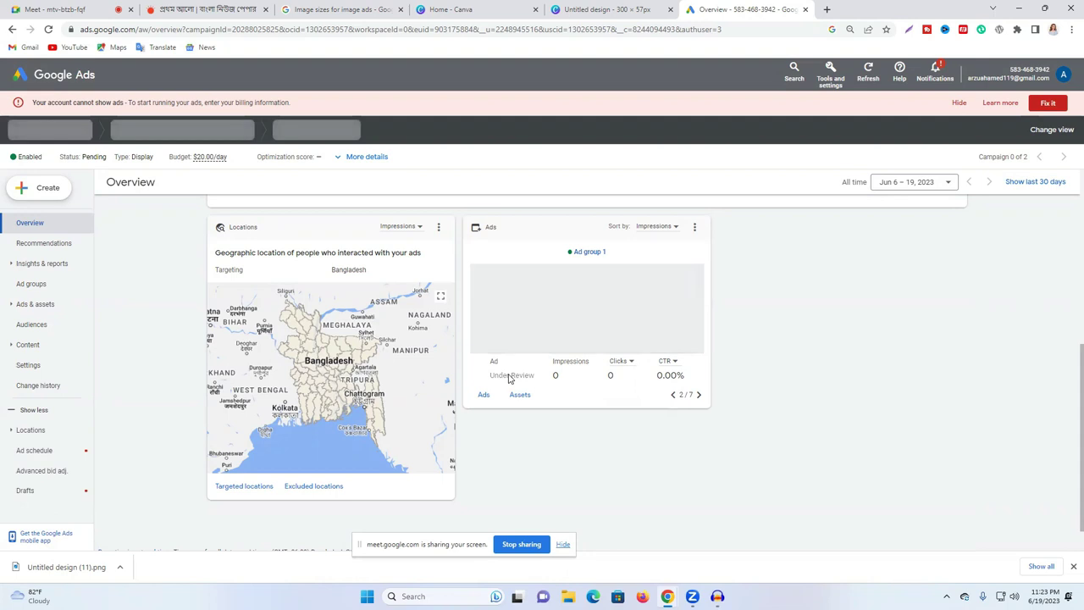
left_click(698, 394)
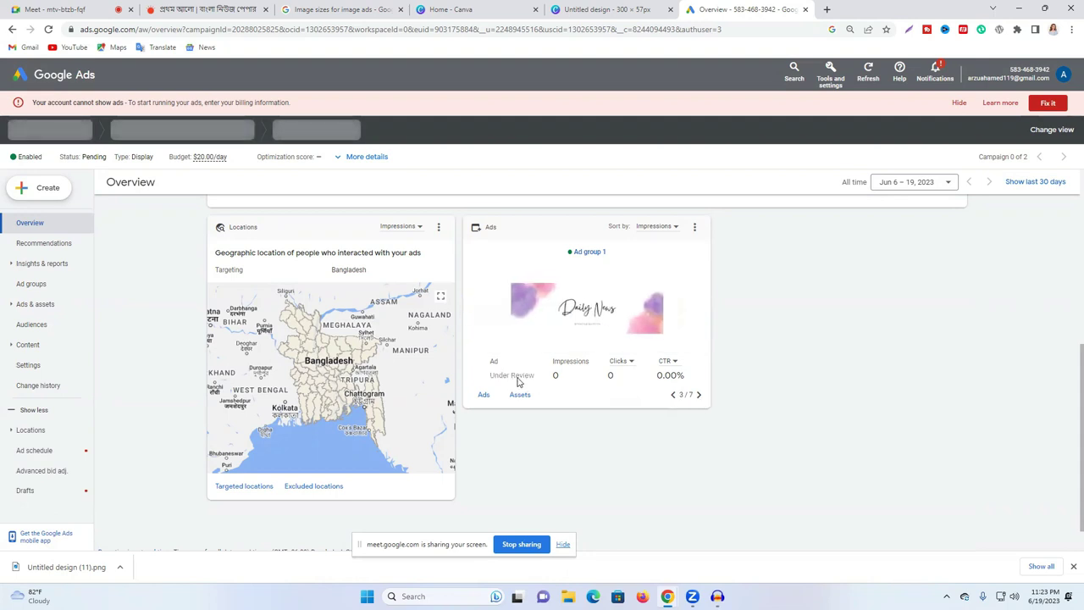
scroll(692, 454, "up", 2)
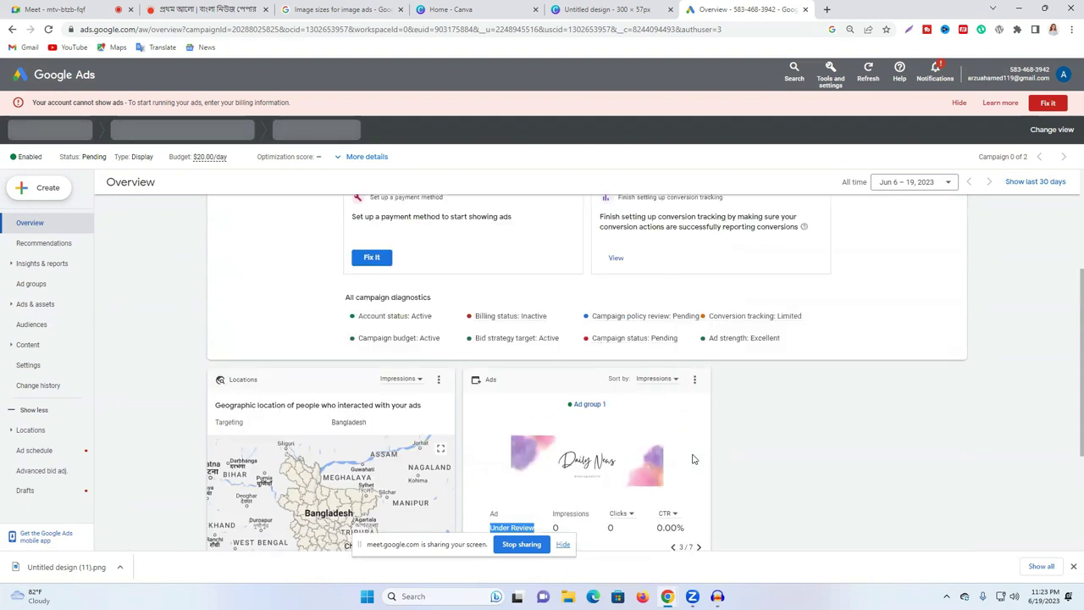
scroll(679, 452, "down", 3)
left_click(698, 357)
left_click_drag(535, 339, 464, 338)
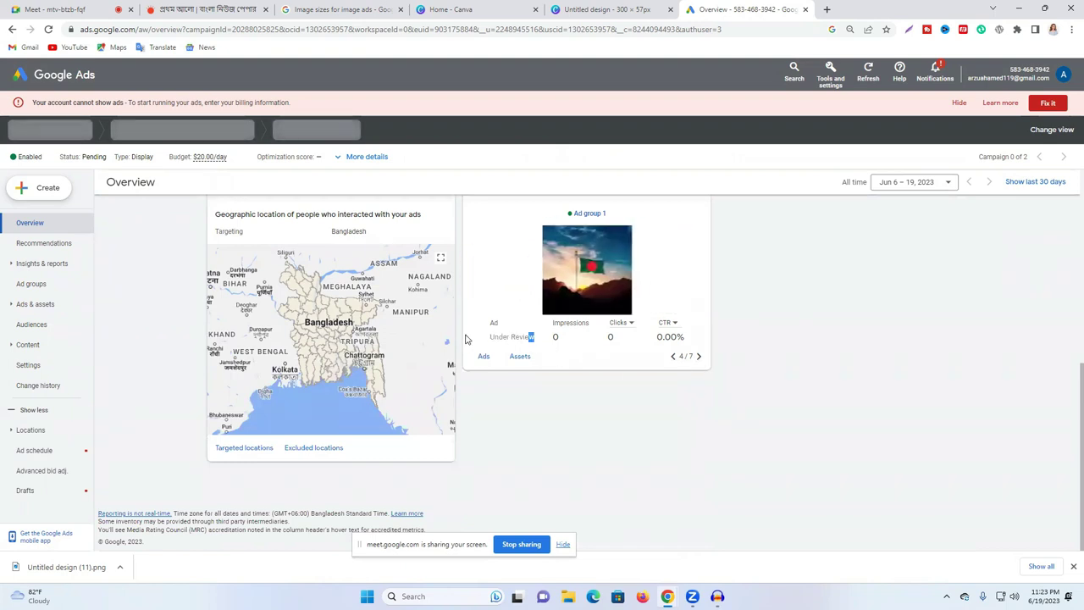
left_click(699, 356)
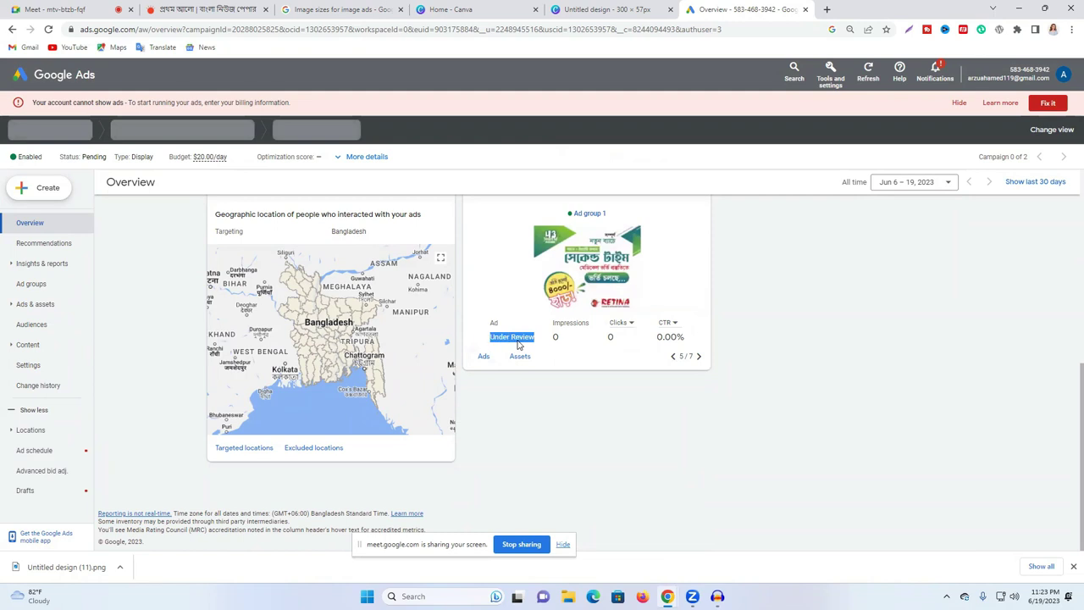
left_click(698, 357)
Step: Examine the campaign's diagnostic insights, including the payment method notice, policy review and campaign diagnostics
scroll(794, 388, "up", 2)
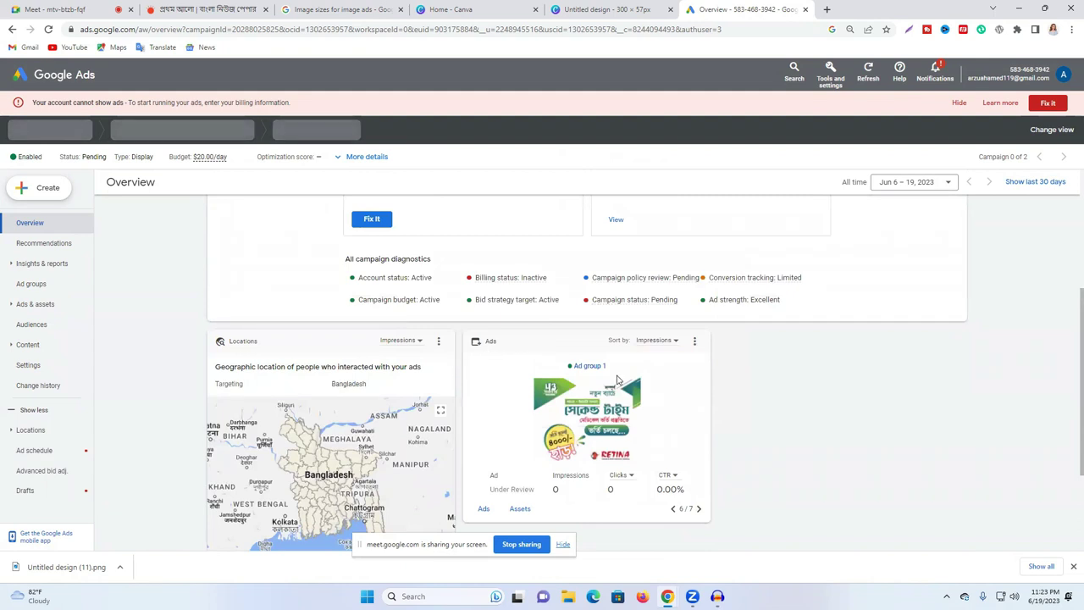
scroll(617, 379, "up", 2)
scroll(617, 379, "up", 1)
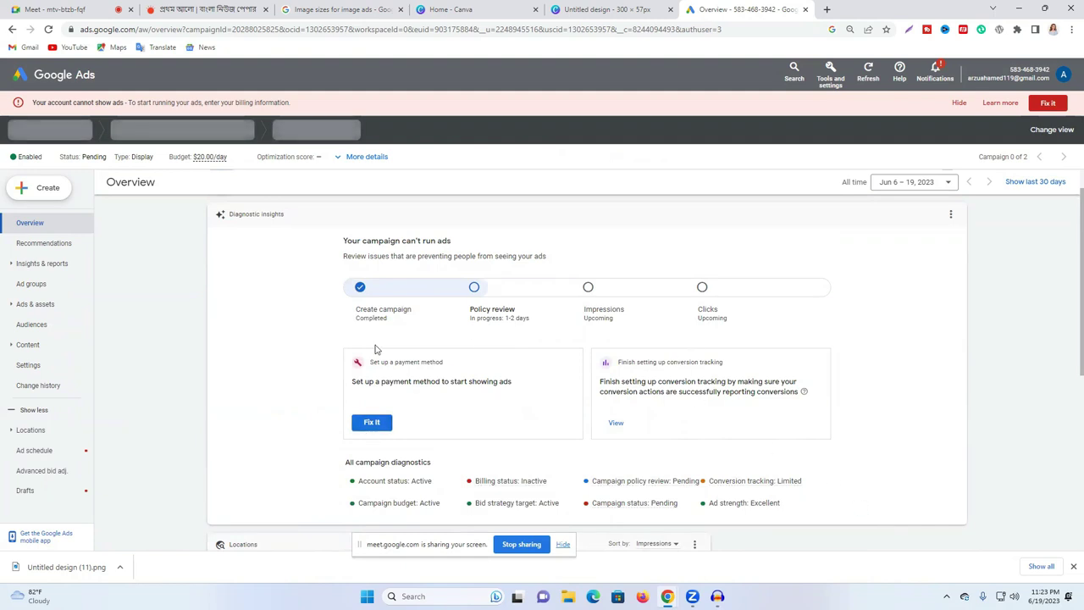
left_click_drag(363, 382, 534, 387)
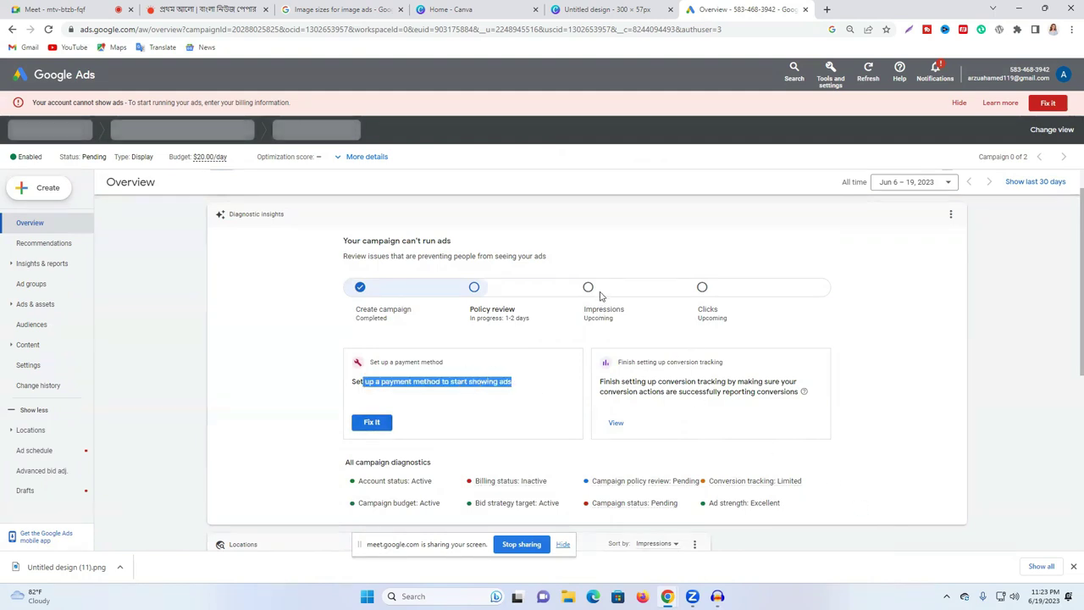
scroll(678, 398, "down", 5)
scroll(668, 474, "up", 4)
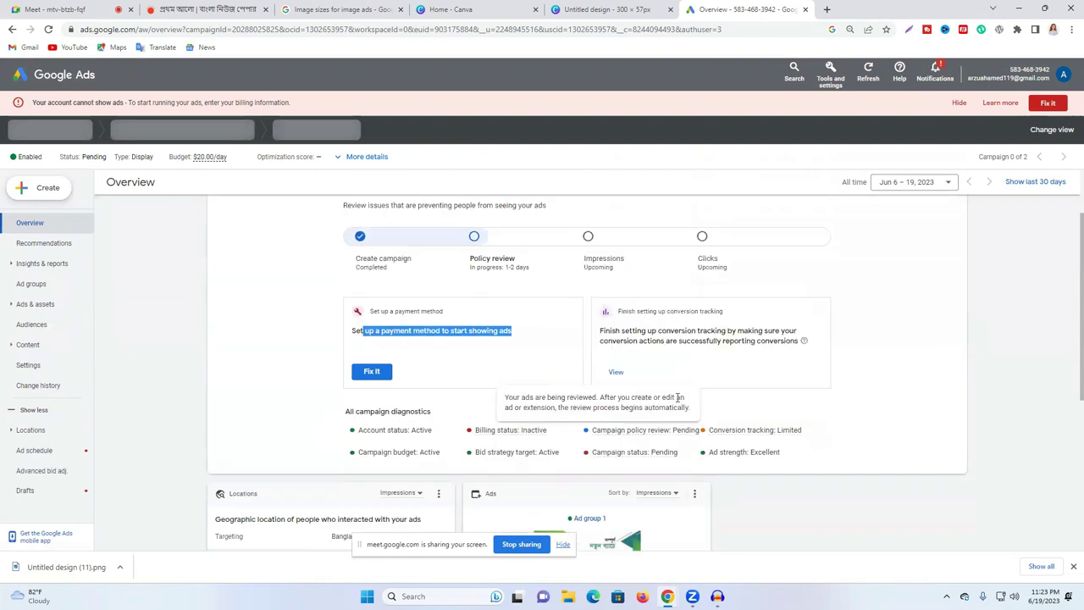
scroll(720, 298, "up", 1)
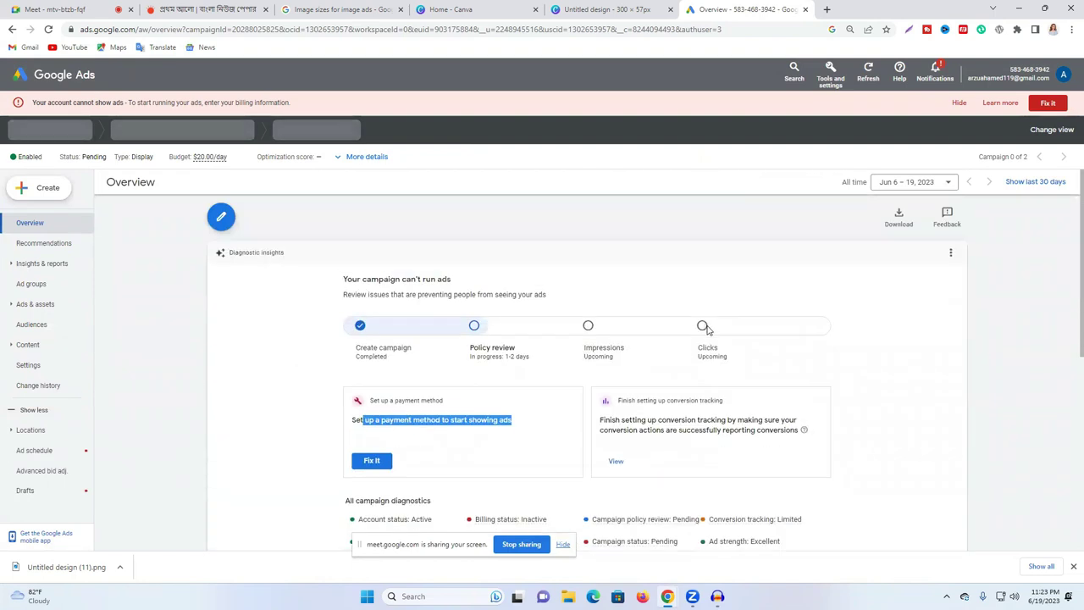
Step: Review the campaign overview's locations and ads cards, moving on to the last image ad to check its status
scroll(421, 416, "down", 4)
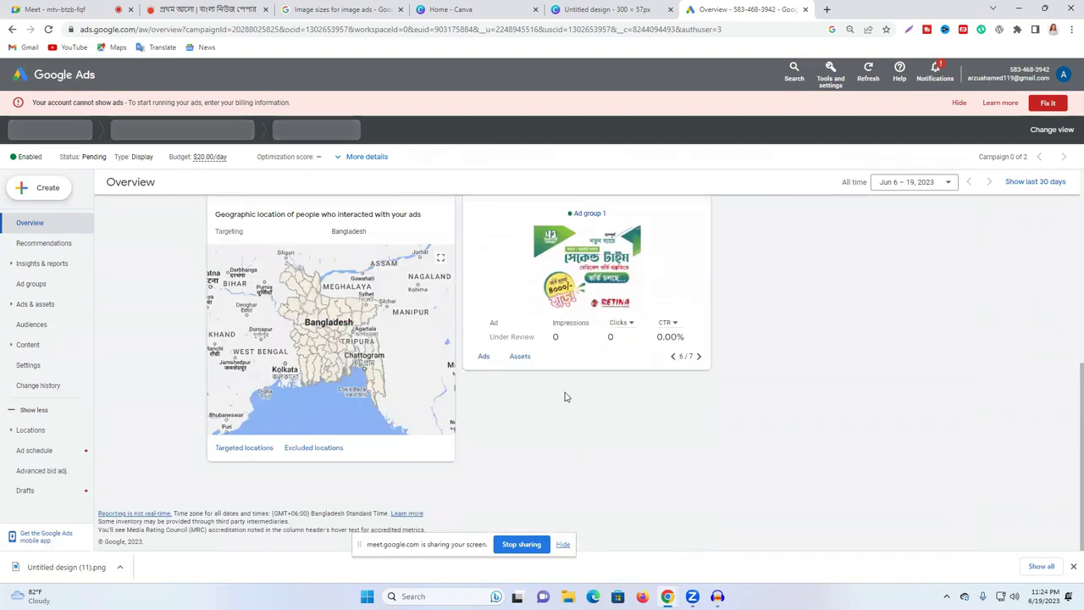
scroll(566, 397, "up", 3)
scroll(578, 395, "down", 3)
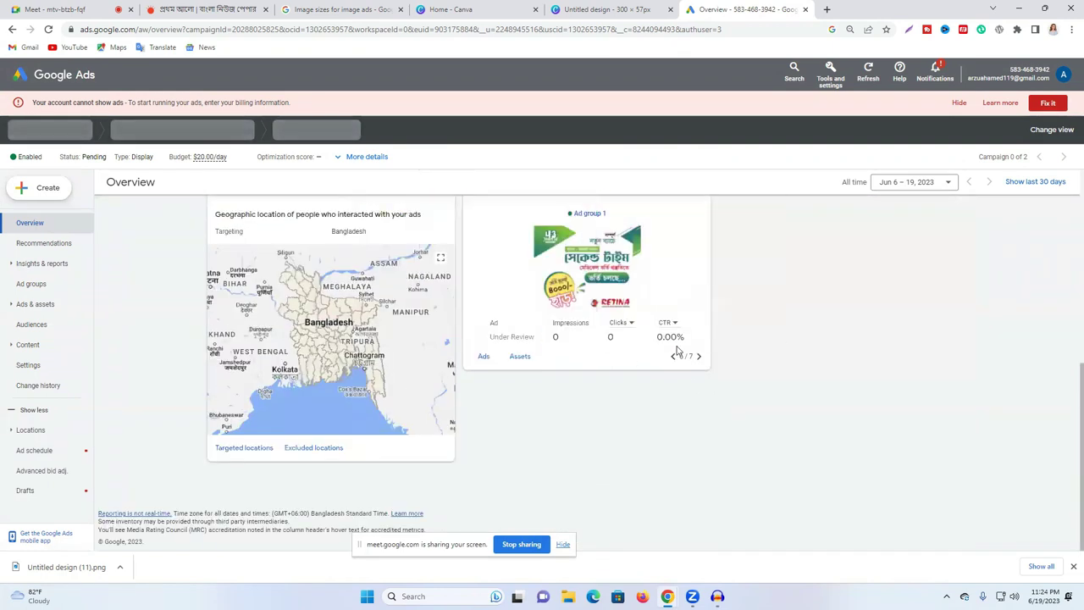
scroll(669, 372, "up", 2)
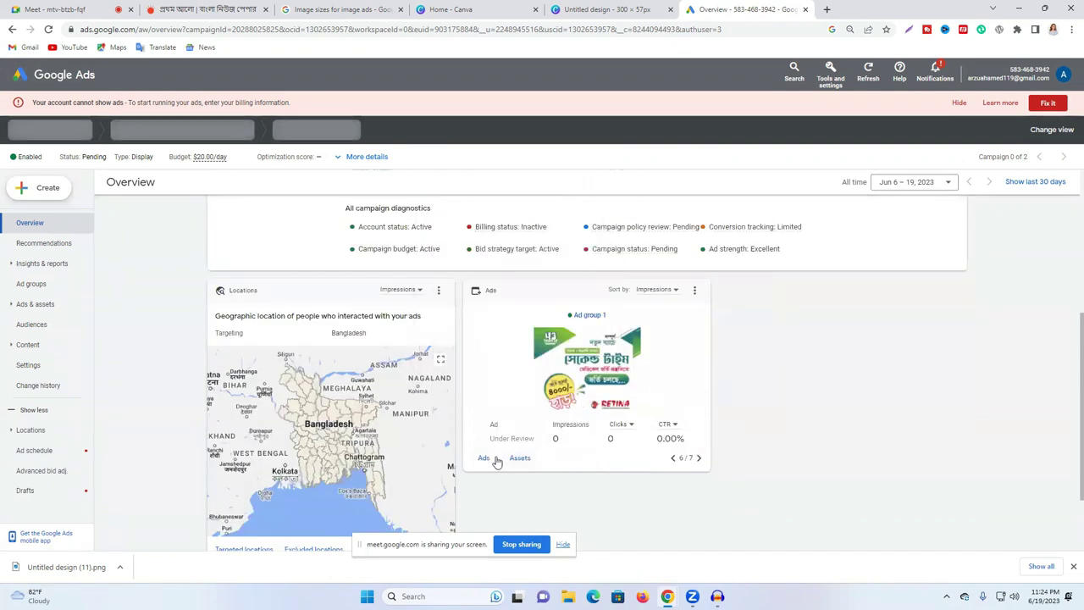
left_click(697, 457)
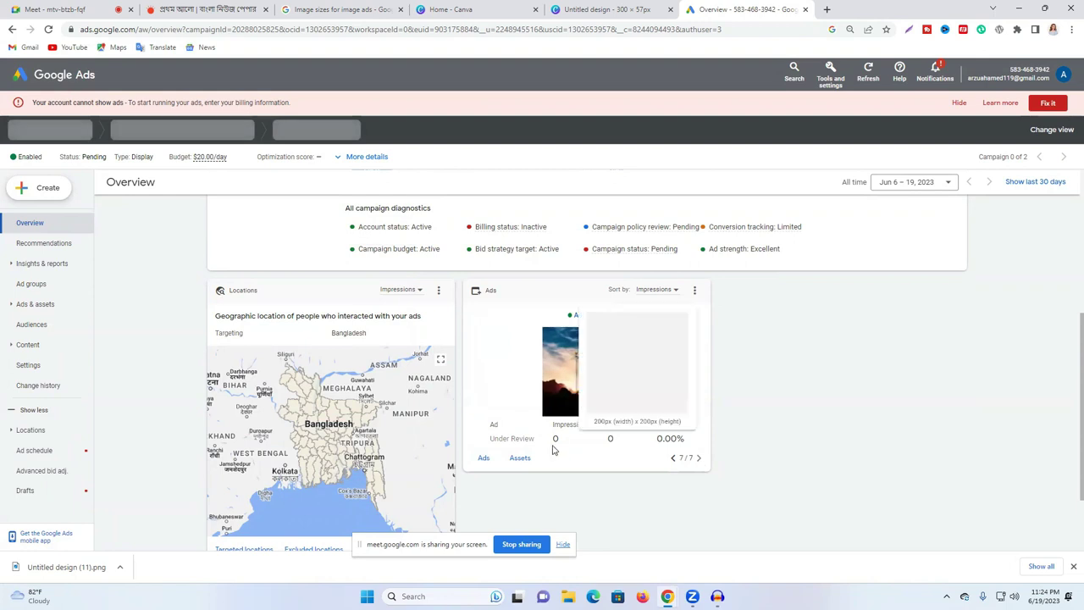
scroll(587, 465, "up", 3)
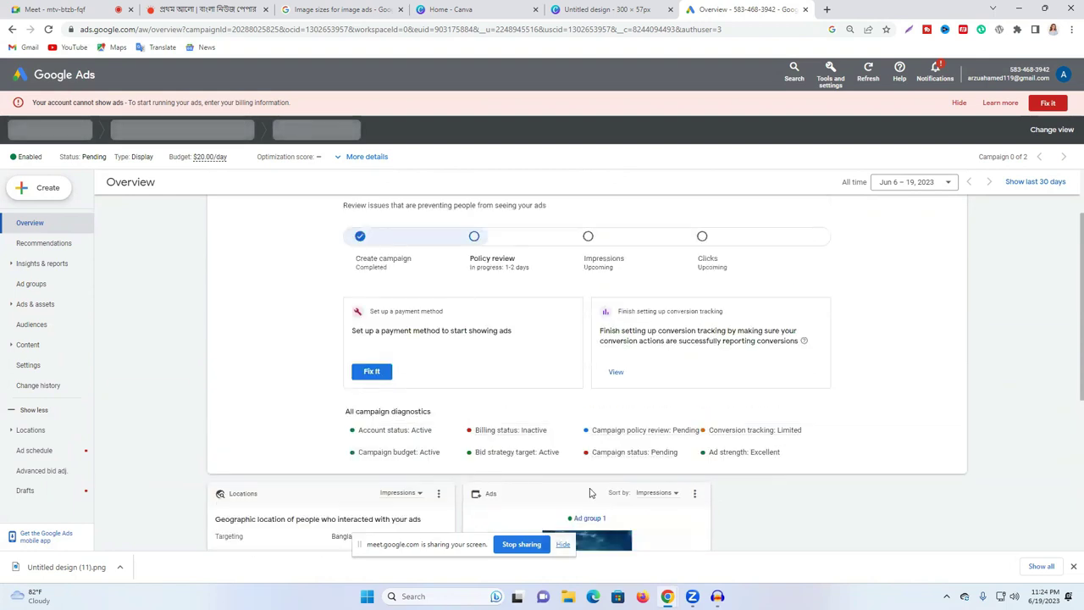
scroll(588, 493, "up", 1)
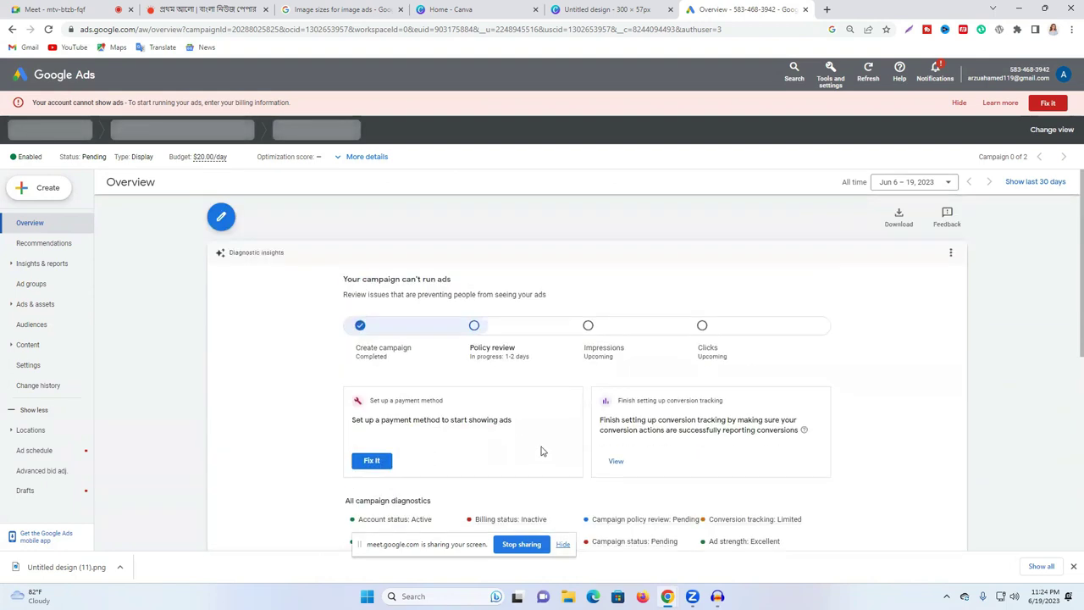
Step: Read the account's billing alert, view the campaign's status options, and recheck the overview's diagnostics and ad results
triple_click(114, 102)
double_click(167, 295)
double_click(84, 102)
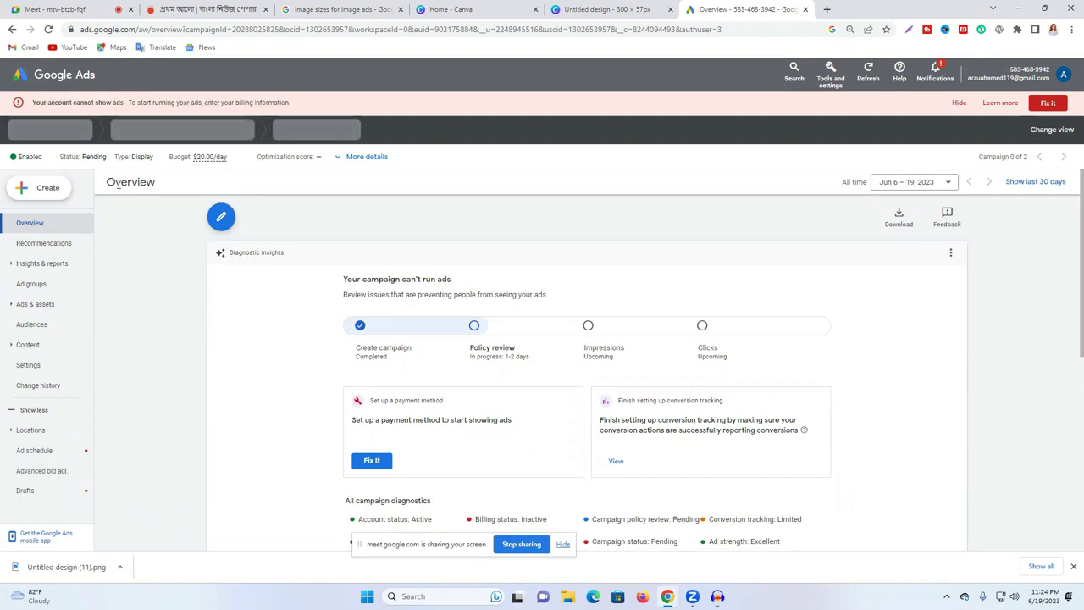
left_click(27, 157)
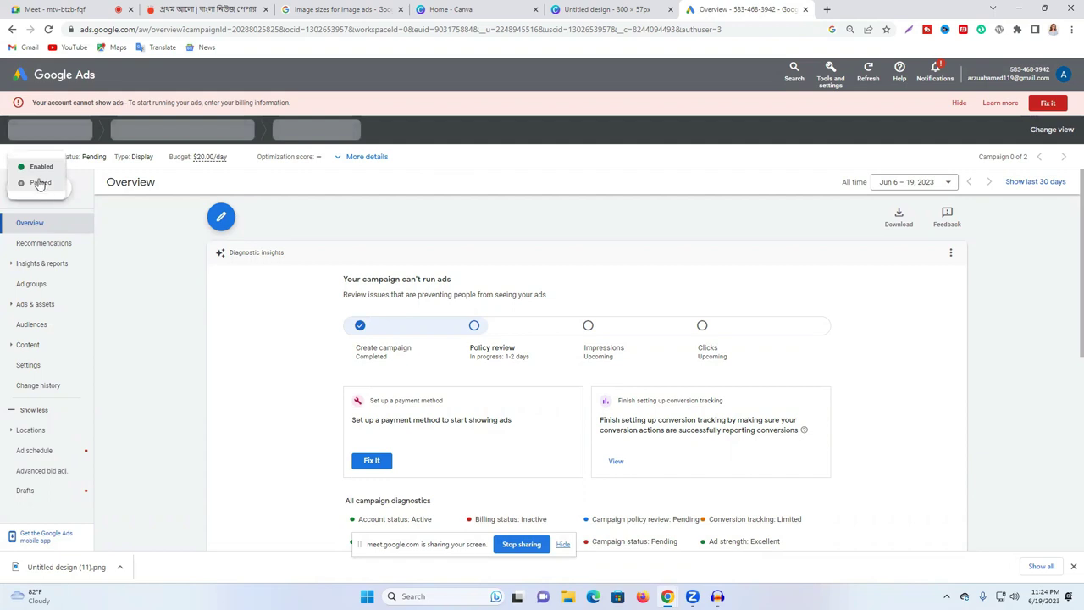
scroll(944, 284, "down", 10)
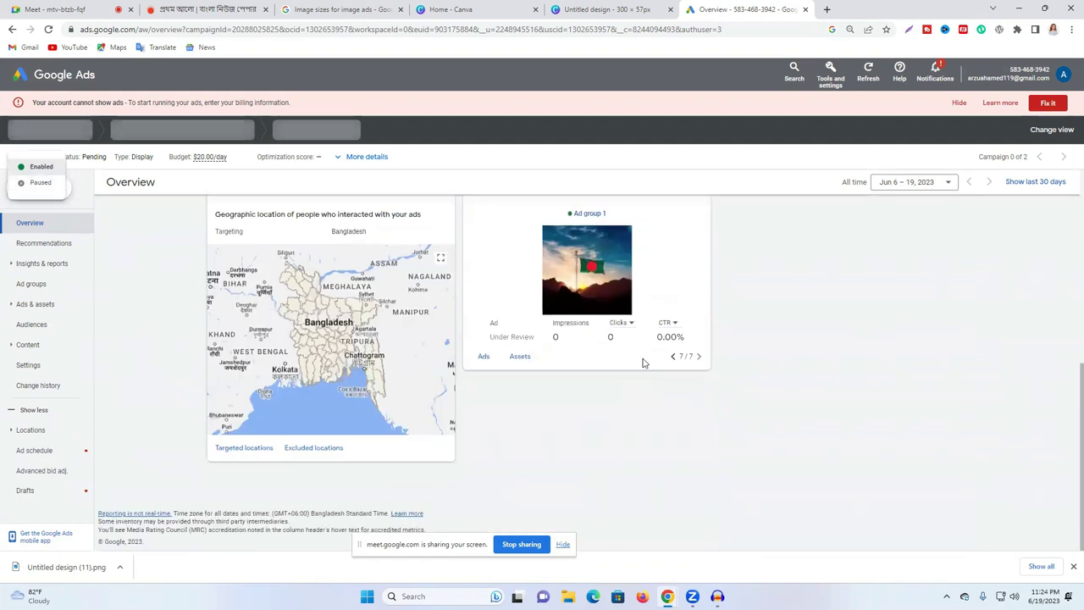
scroll(642, 363, "up", 2)
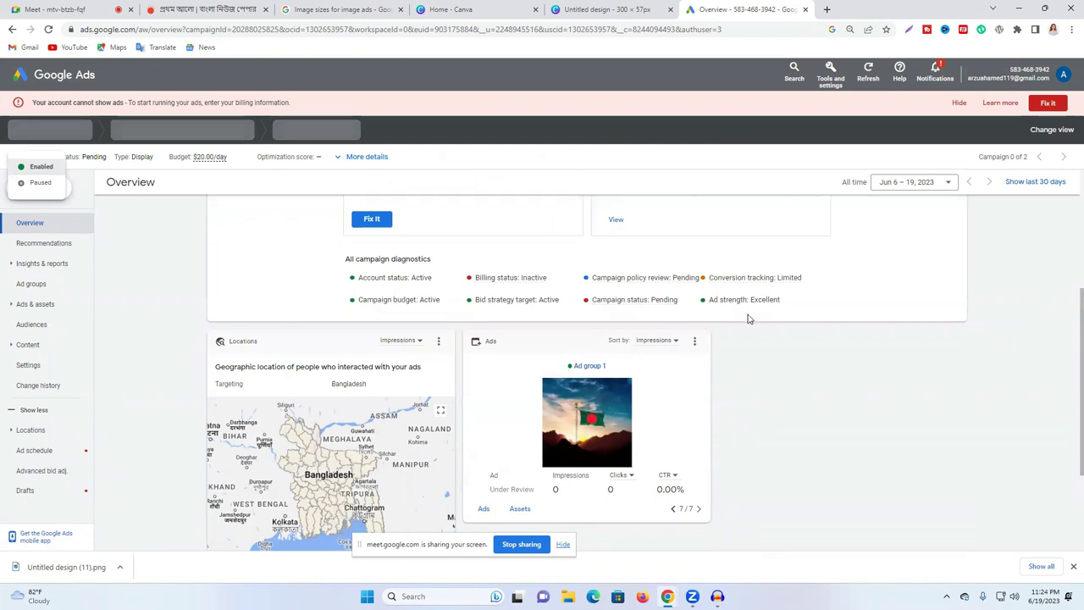
mouse_move(592, 471)
scroll(592, 471, "up", 3)
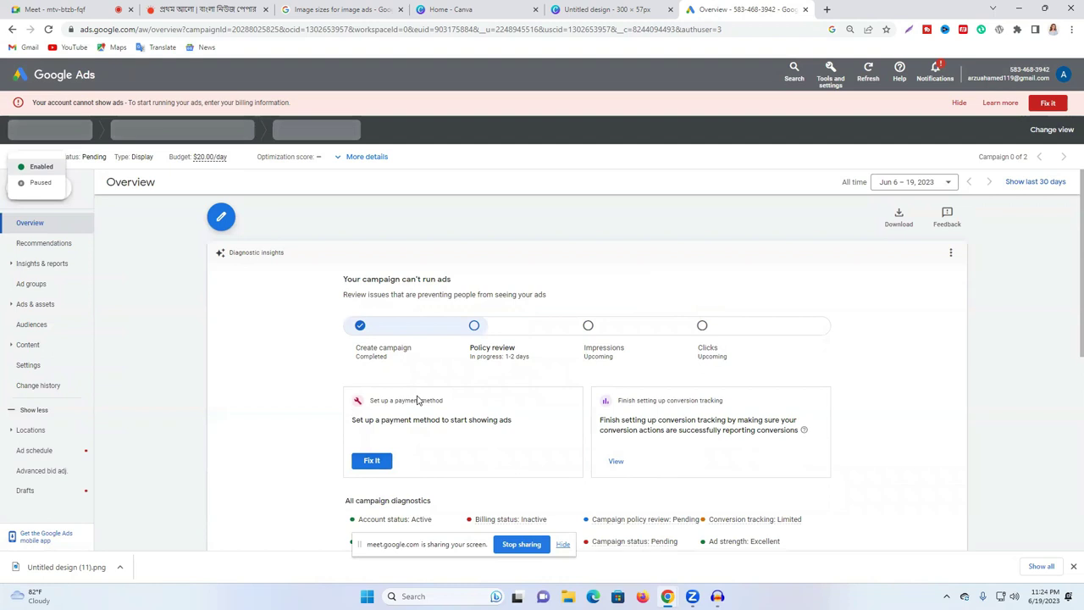
scroll(676, 452, "down", 5)
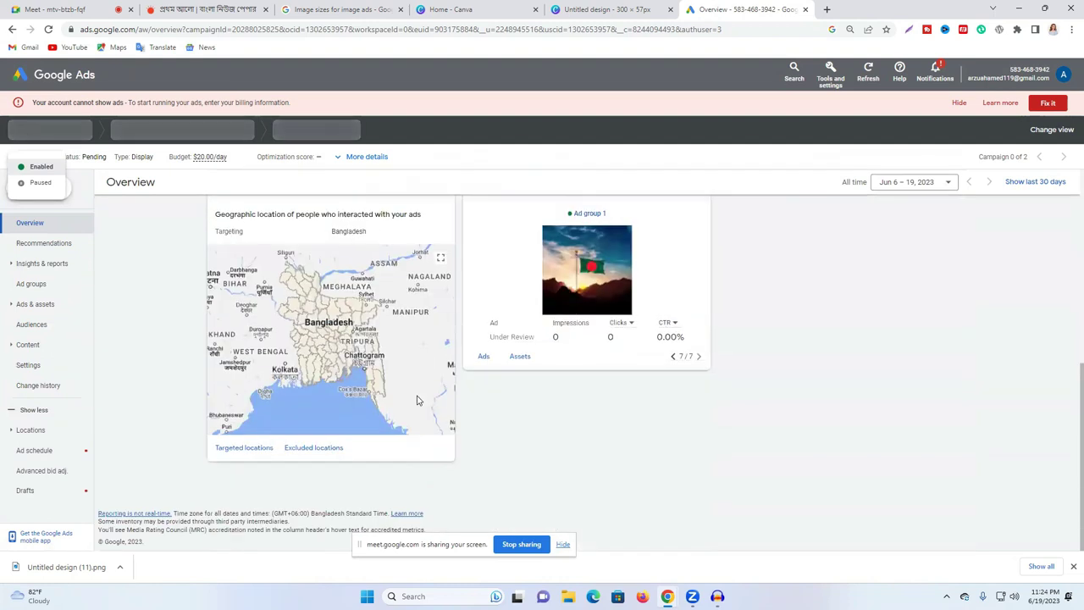
Step: Open the campaign's full ads list and check the status details of each image ad
left_click(483, 357)
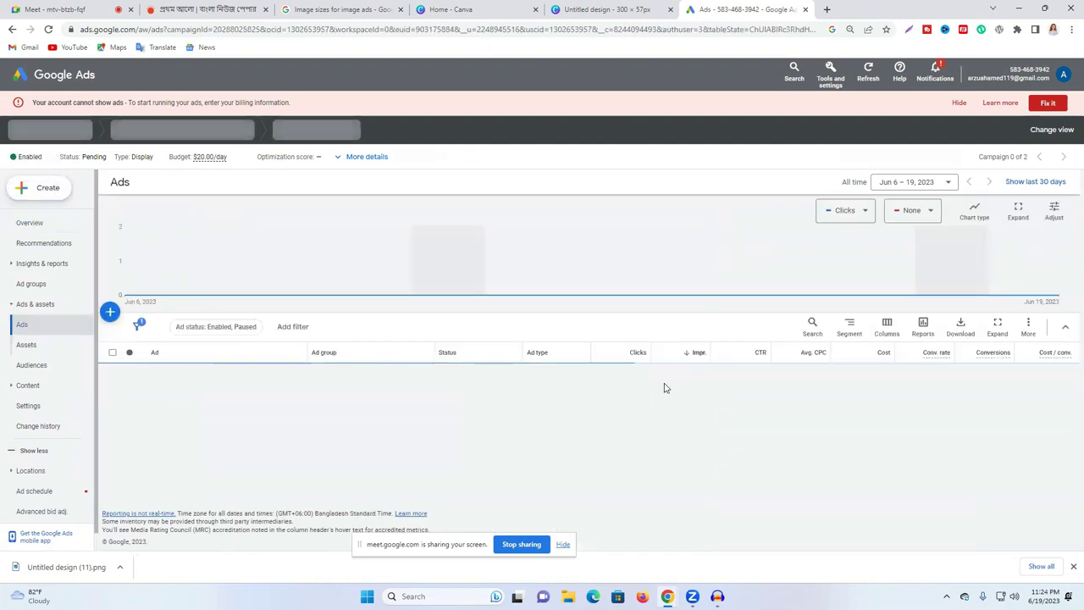
scroll(489, 389, "down", 1)
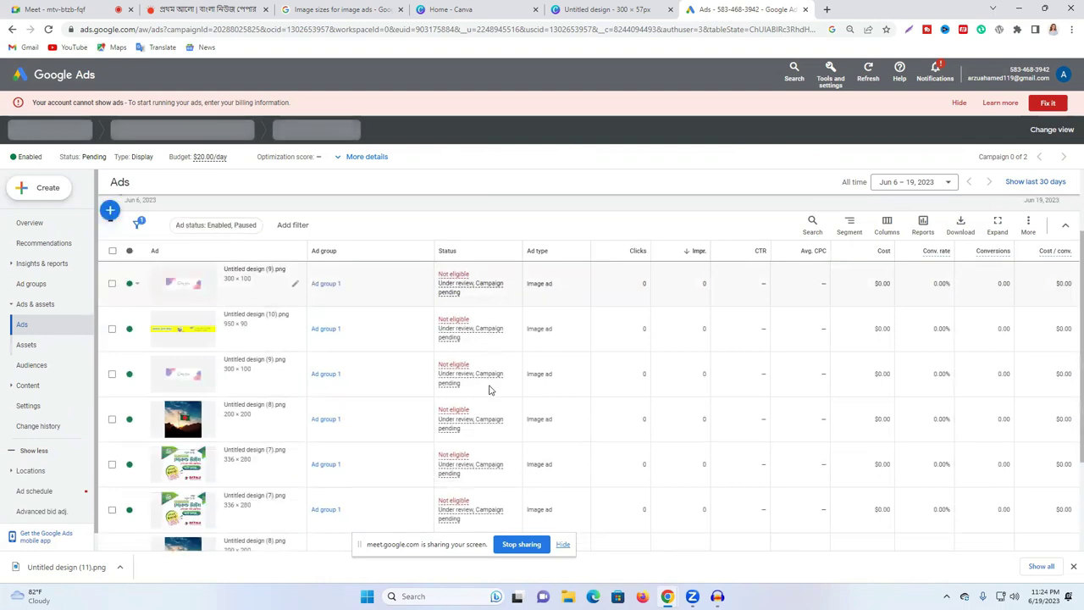
scroll(474, 475, "down", 1)
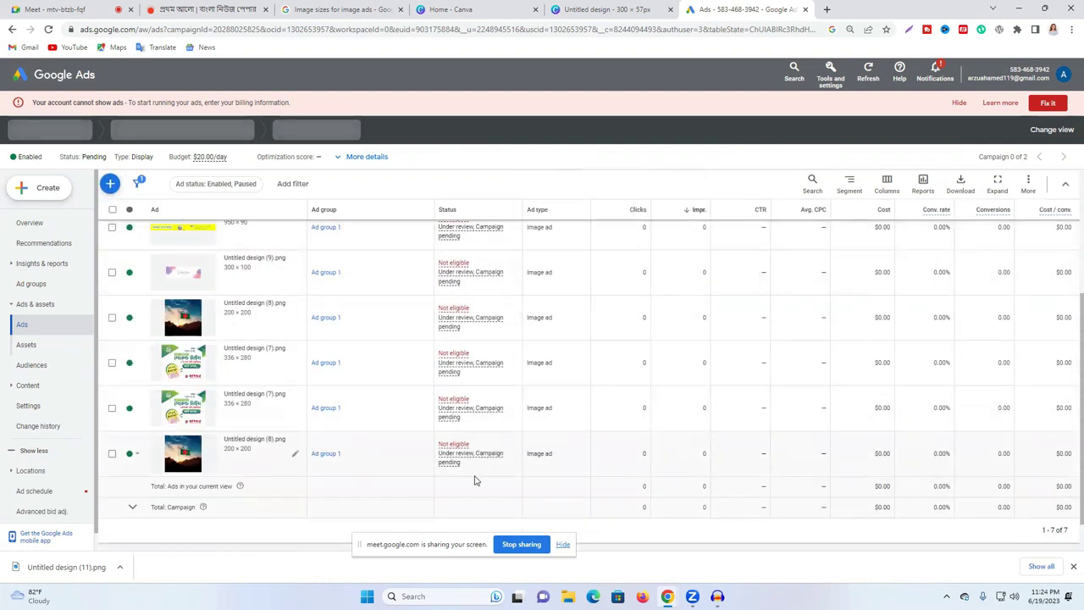
scroll(475, 474, "down", 1)
mouse_move(488, 415)
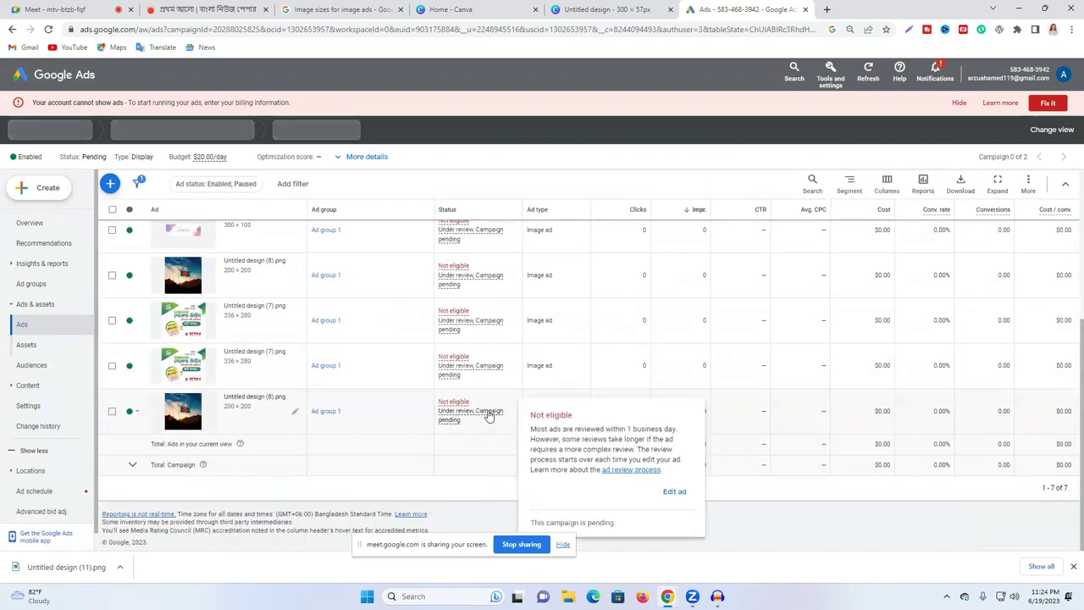
scroll(446, 387, "up", 5)
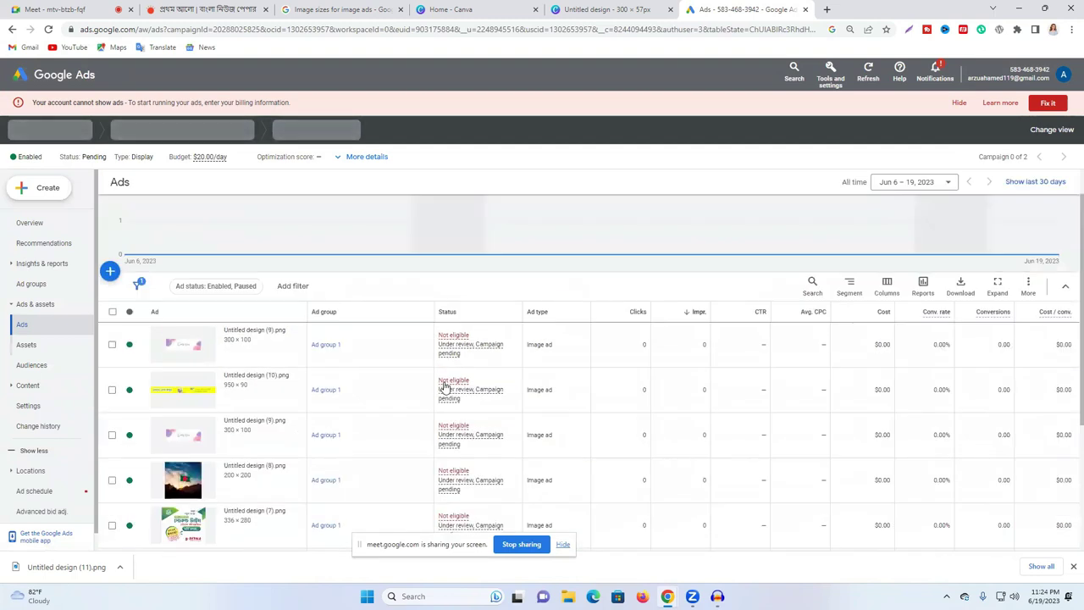
scroll(443, 385, "down", 3)
scroll(443, 386, "down", 2)
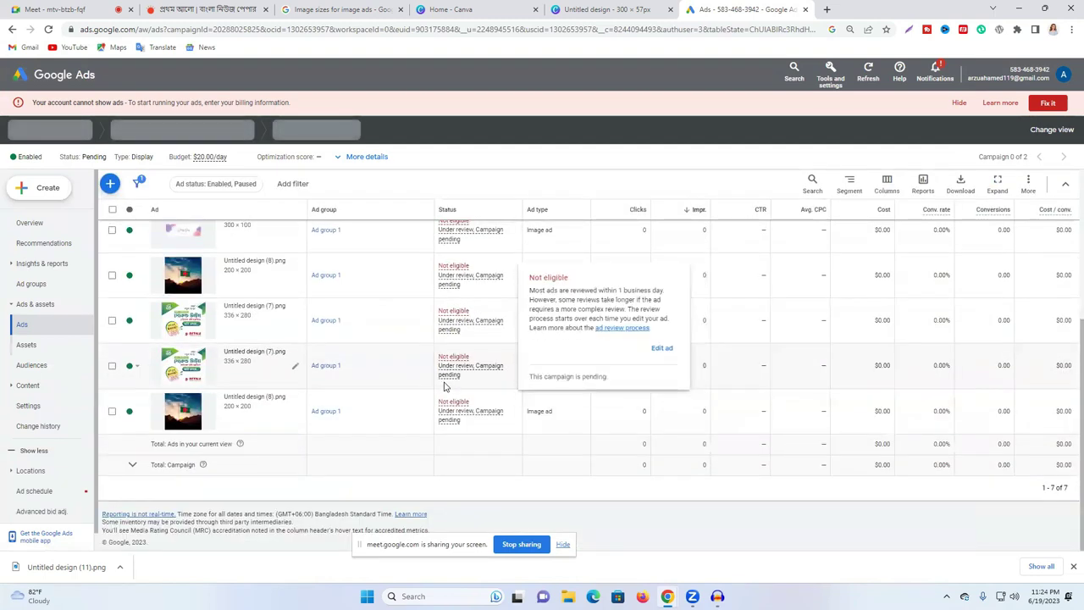
Step: View the ad status filter options for the ads list and close them without changing the filter
left_click(233, 185)
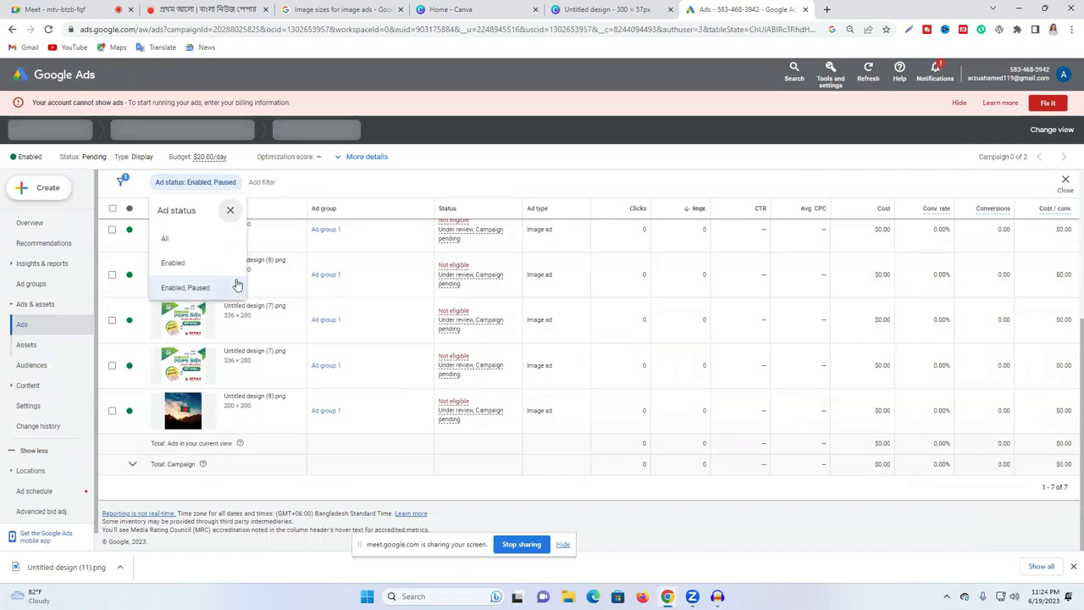
left_click(230, 210)
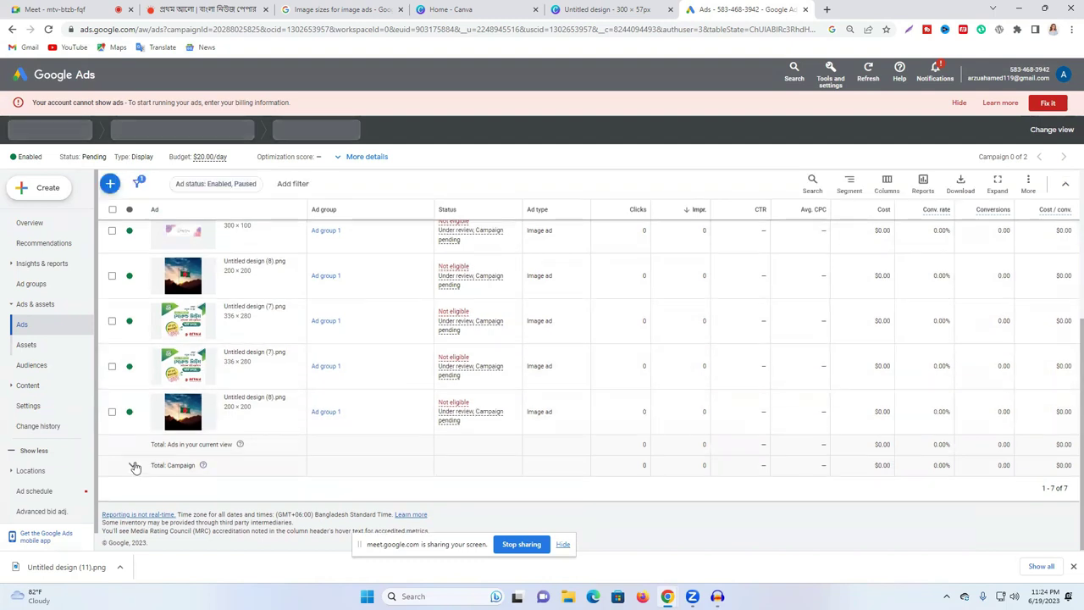
scroll(471, 446, "up", 2)
scroll(472, 446, "up", 3)
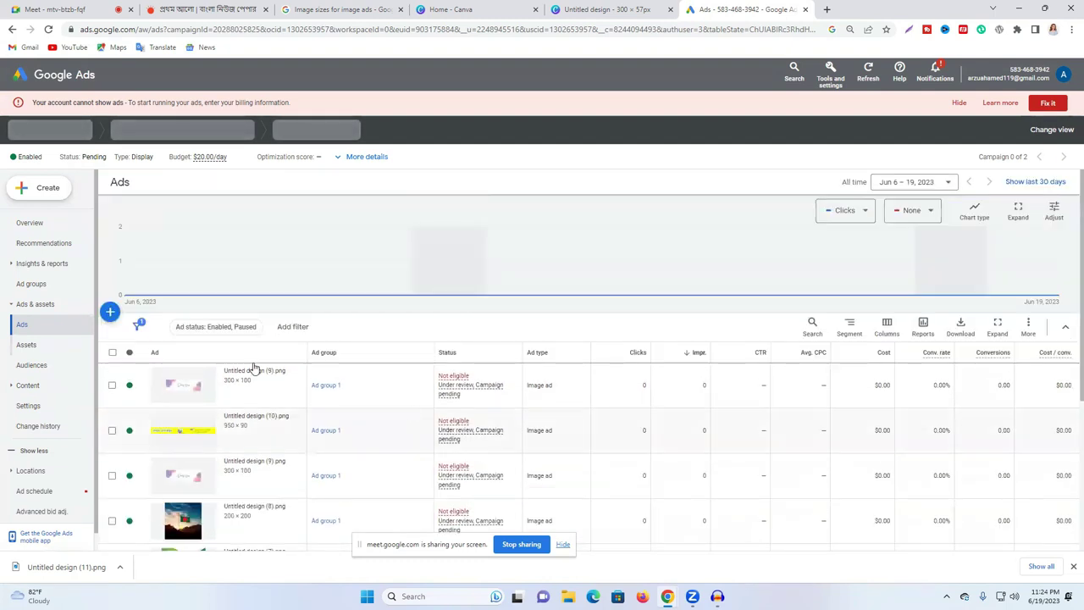
left_click(206, 325)
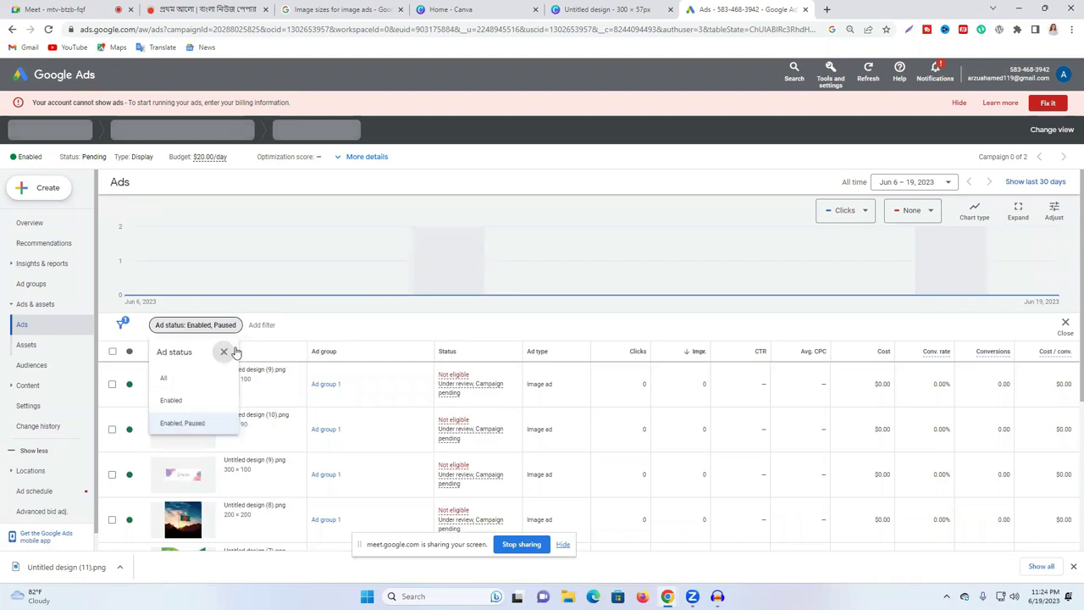
left_click(230, 352)
Step: Open the campaign's Audiences page to view its segments, demographics and exclusions, and close the downloads bar
left_click(47, 348)
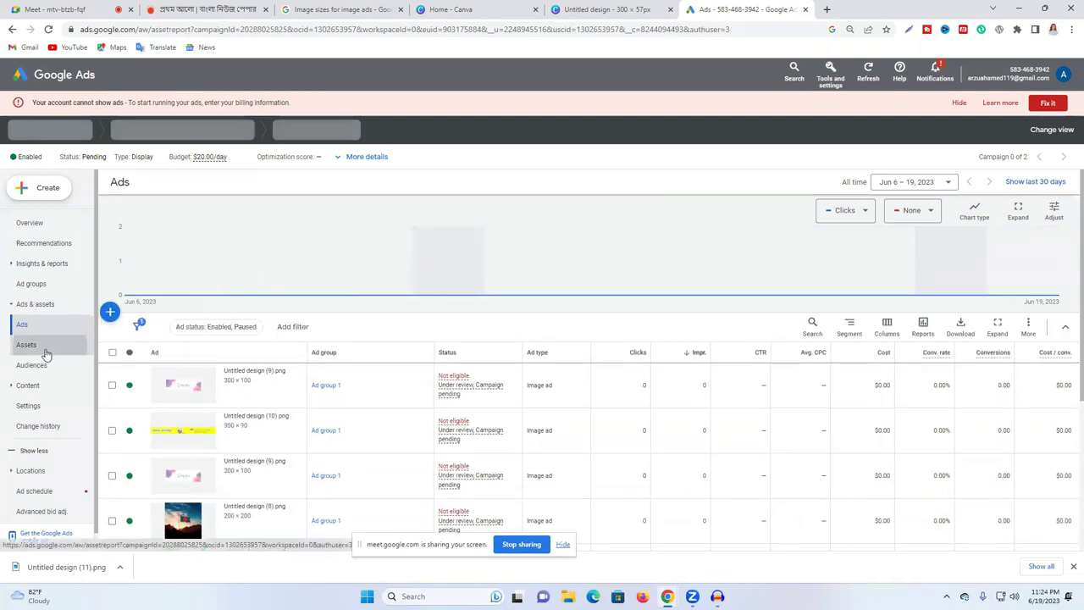
left_click(43, 364)
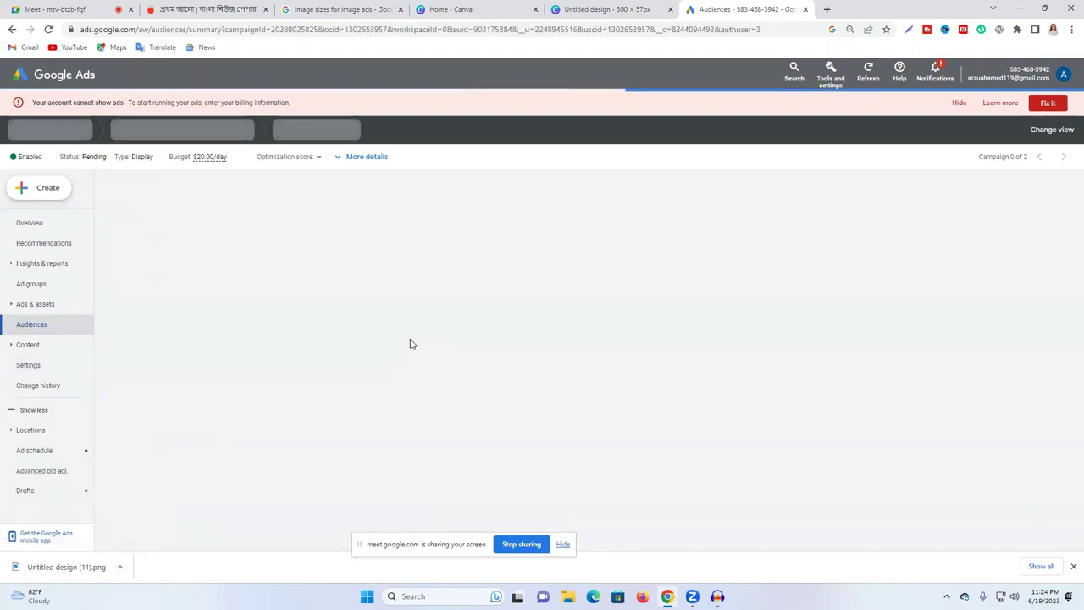
left_click(1073, 565)
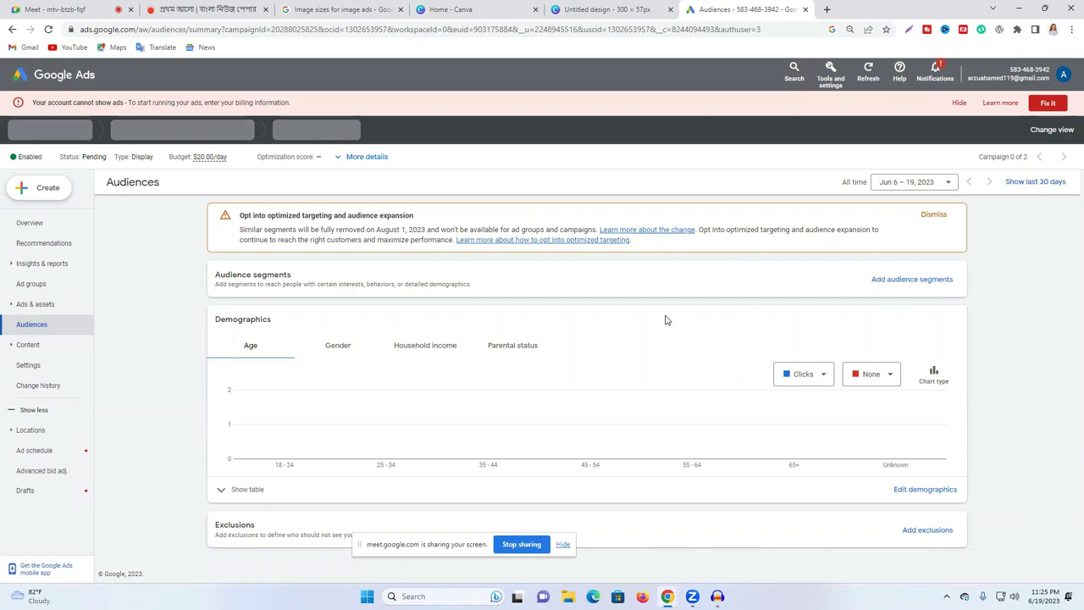
left_click(835, 84)
left_click(594, 347)
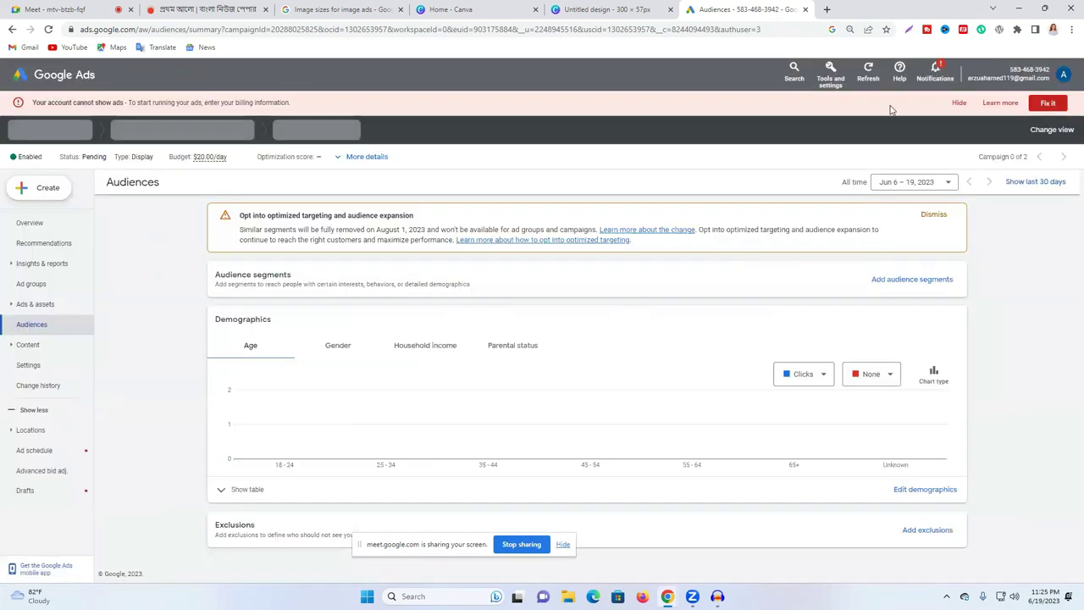
Step: Open the Audience manager and view the kinds of data segments that can be created, without adding one
left_click(830, 75)
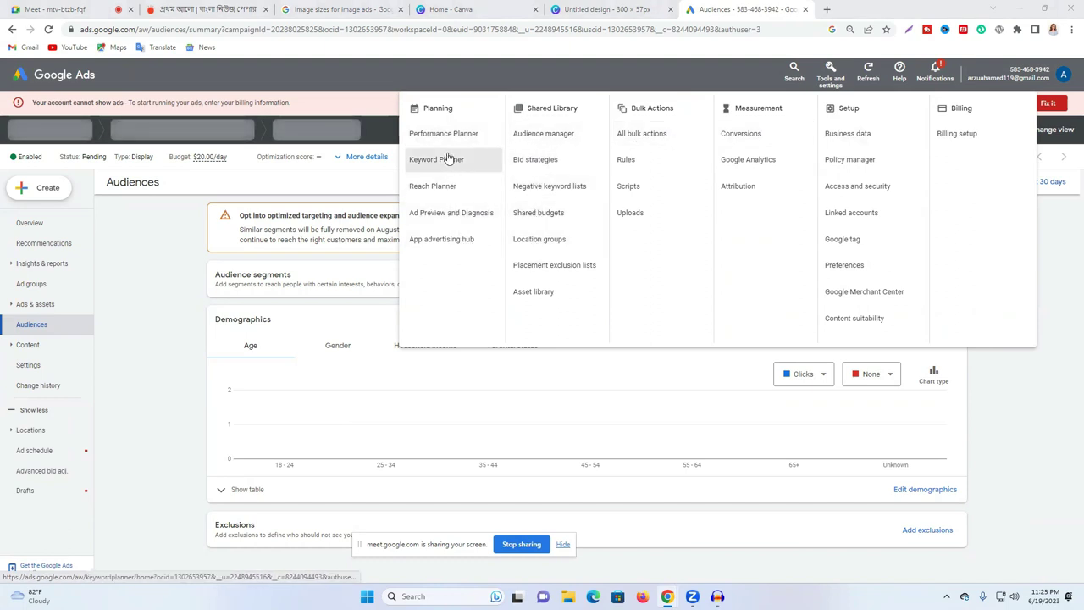
left_click(532, 141)
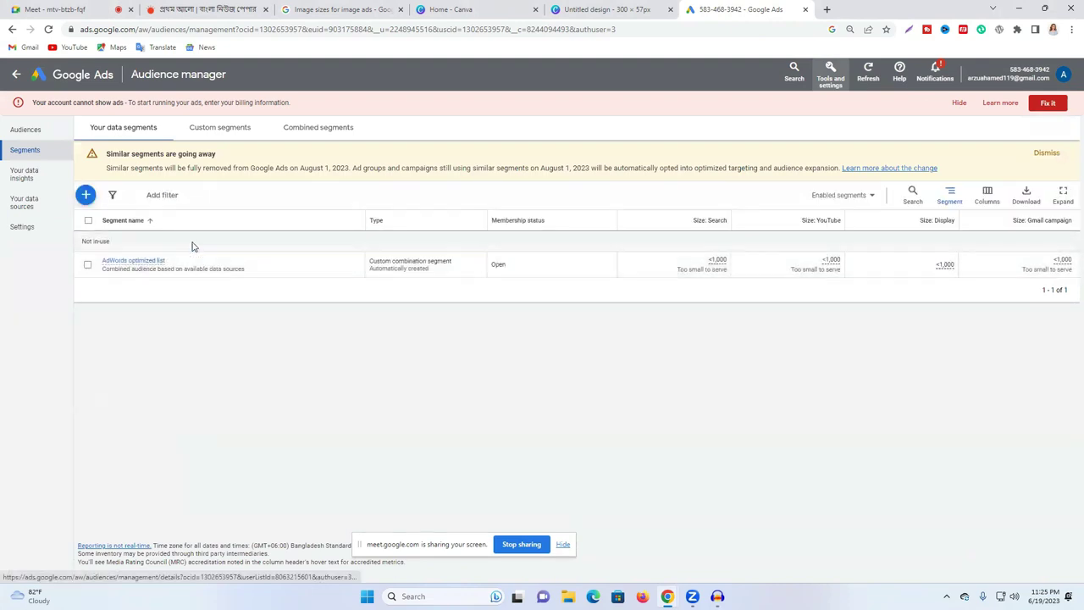
left_click(85, 196)
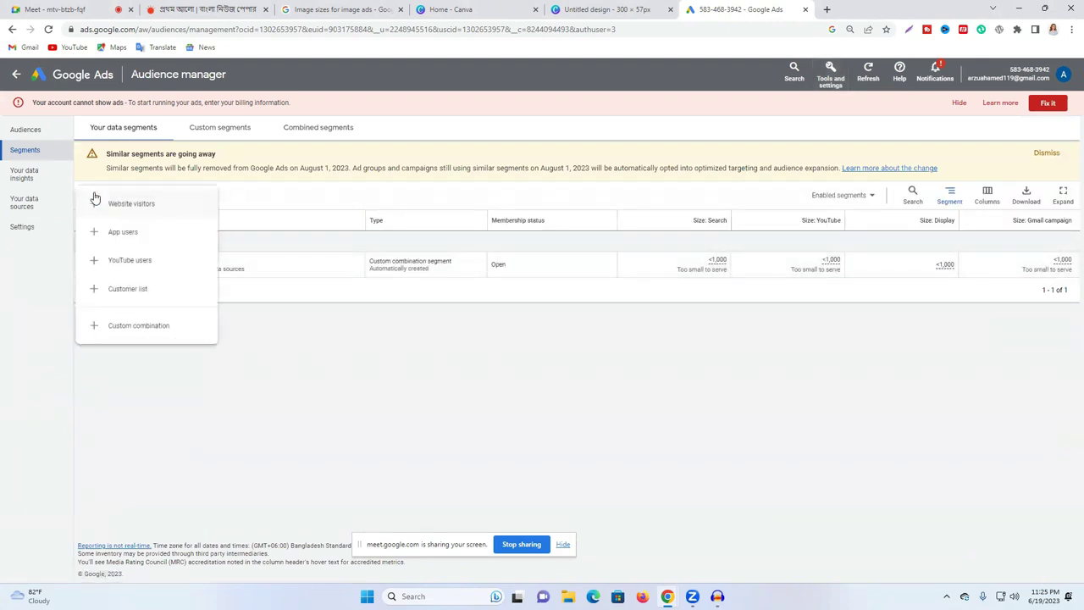
left_click(547, 450)
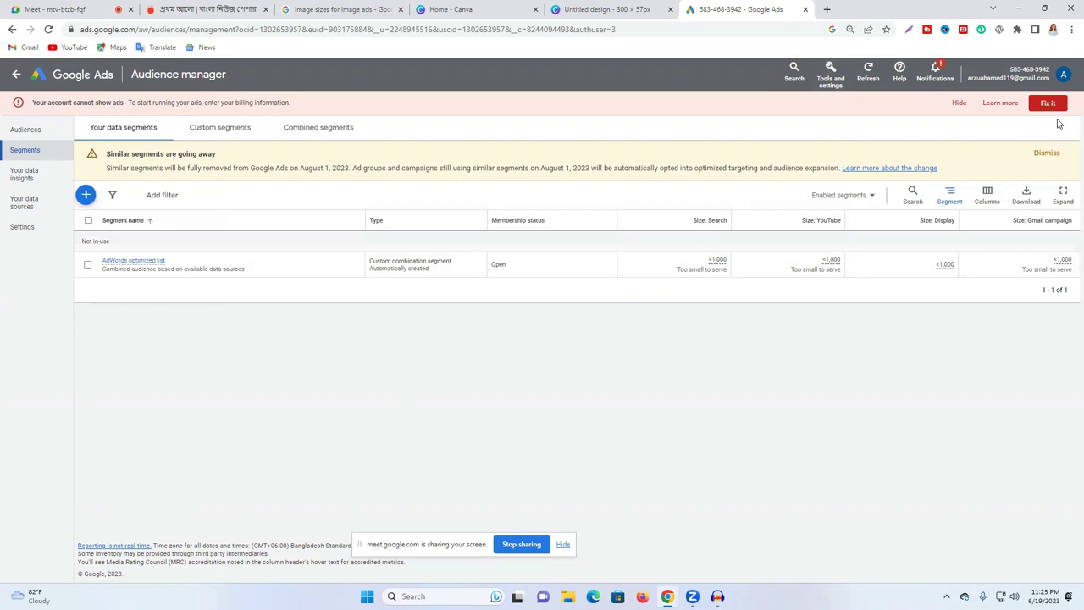
Step: Open the account's Access and security page, examine the user invitation form and its access levels, and return to the tools and settings options
left_click(793, 71)
left_click(835, 71)
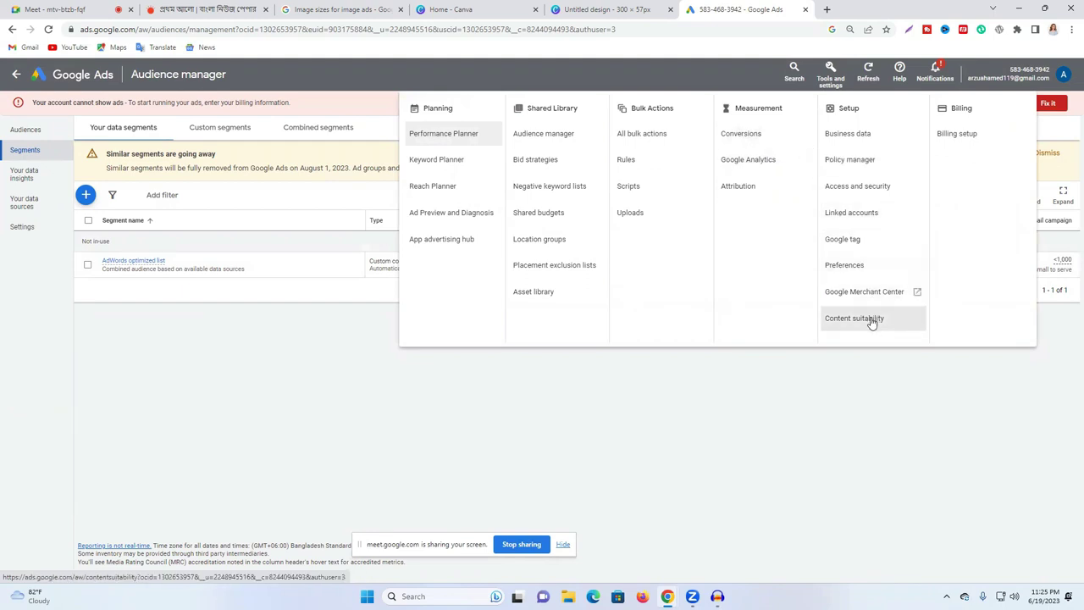
left_click(856, 189)
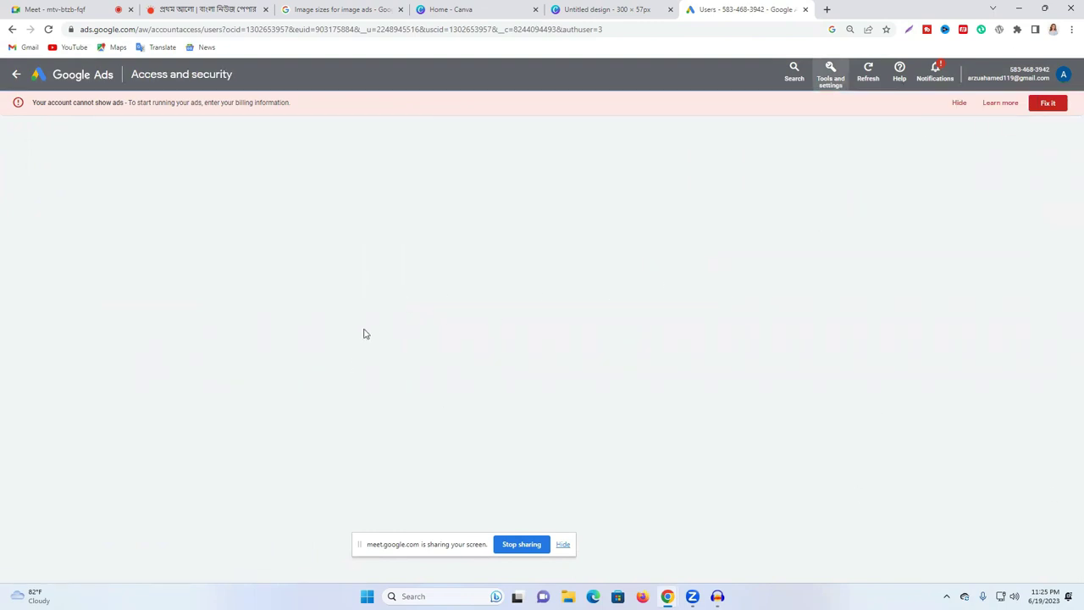
left_click(127, 205)
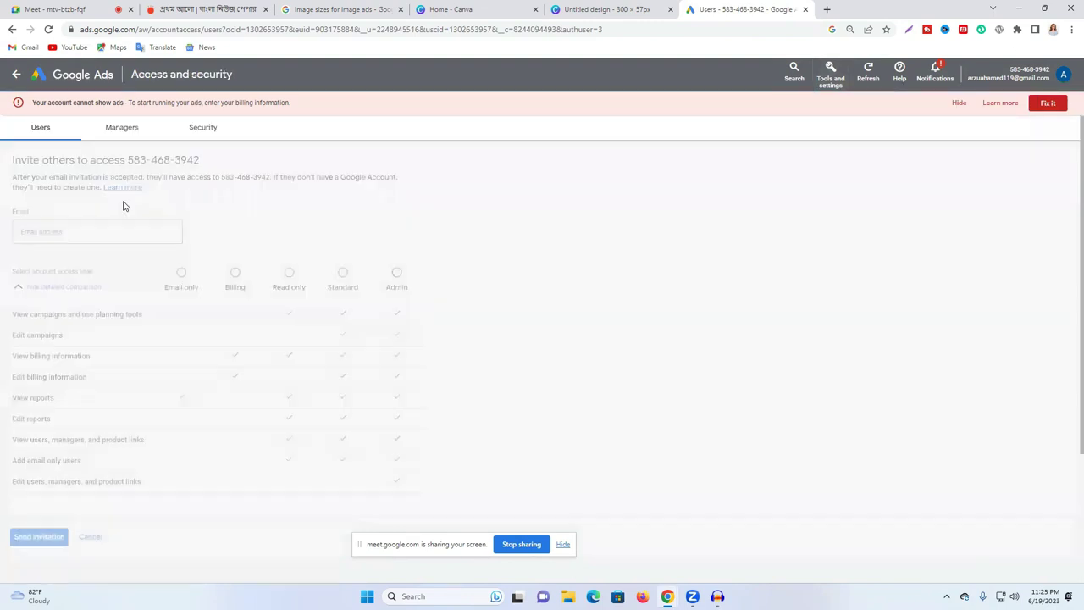
left_click(91, 234)
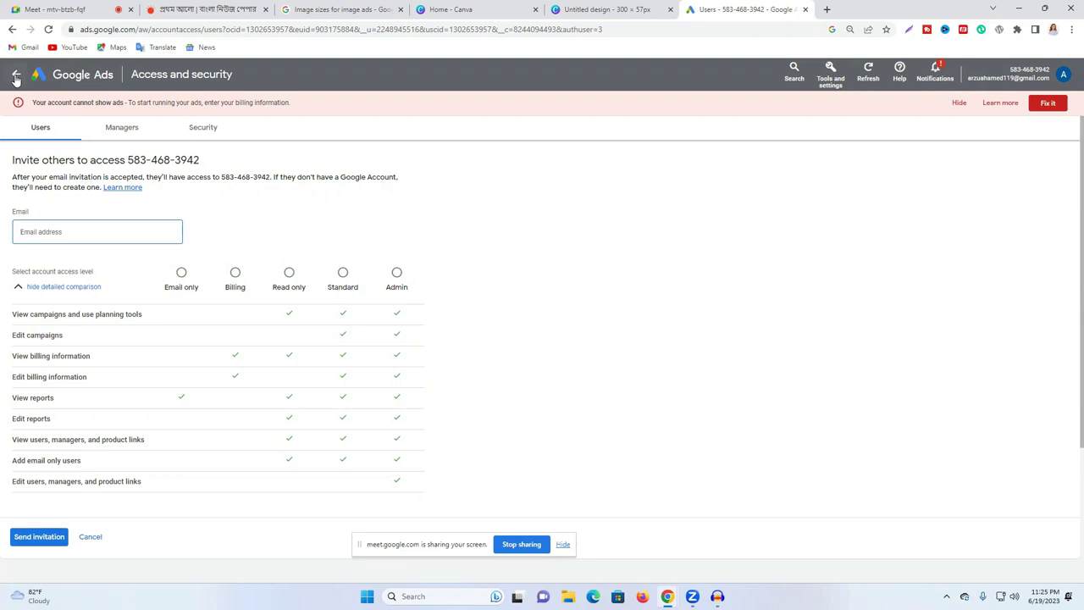
left_click(830, 73)
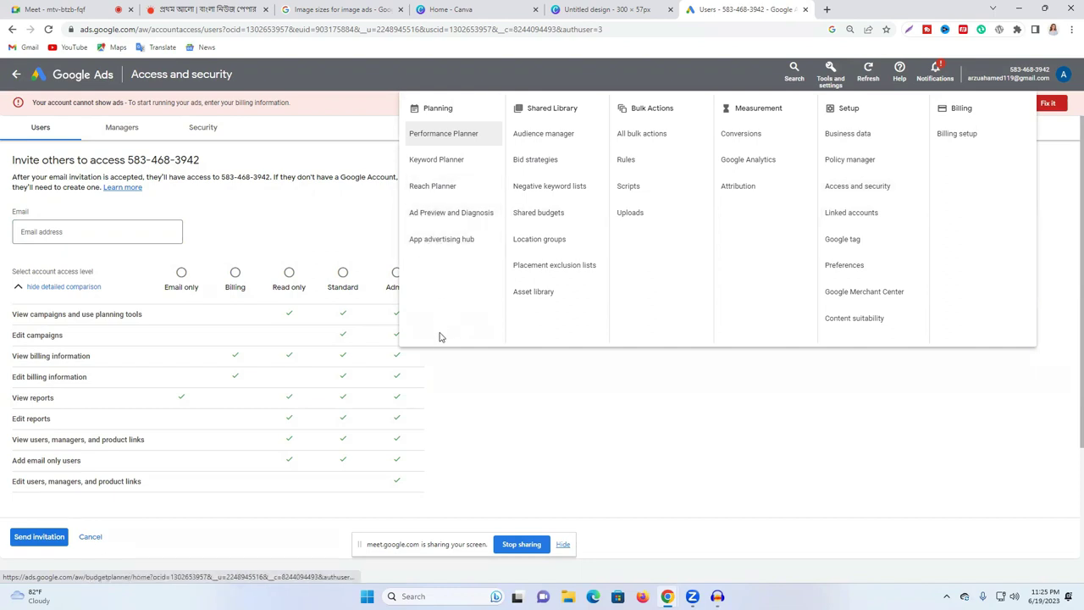
Step: Select the Standard access level in the user invitation form and open a new browser tab, returning to the form
left_click(500, 427)
left_click(73, 243)
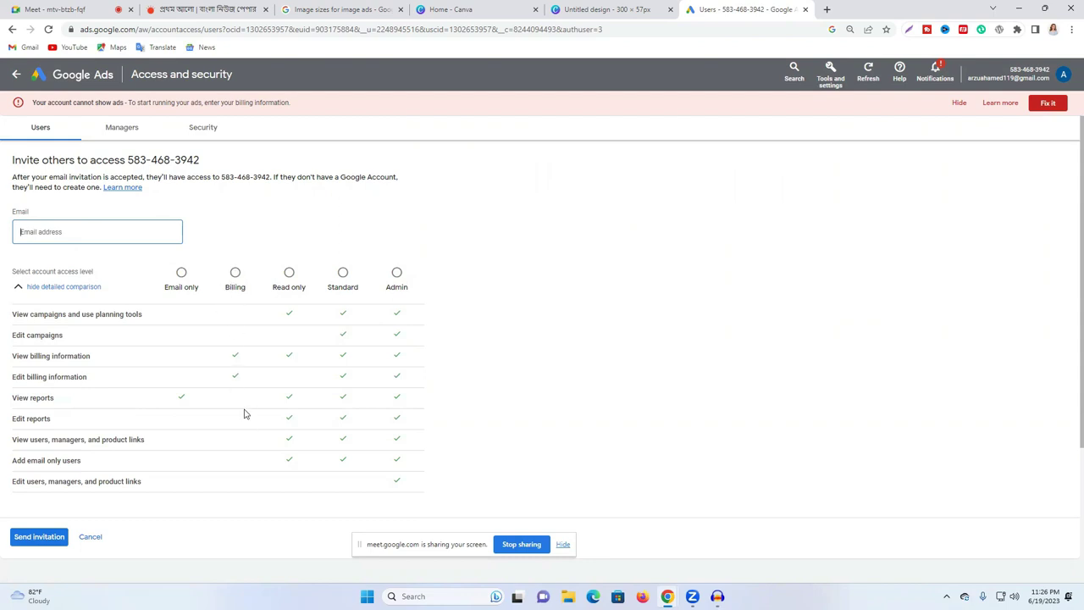
left_click(342, 279)
left_click(72, 231)
left_click(823, 9)
left_click(737, 8)
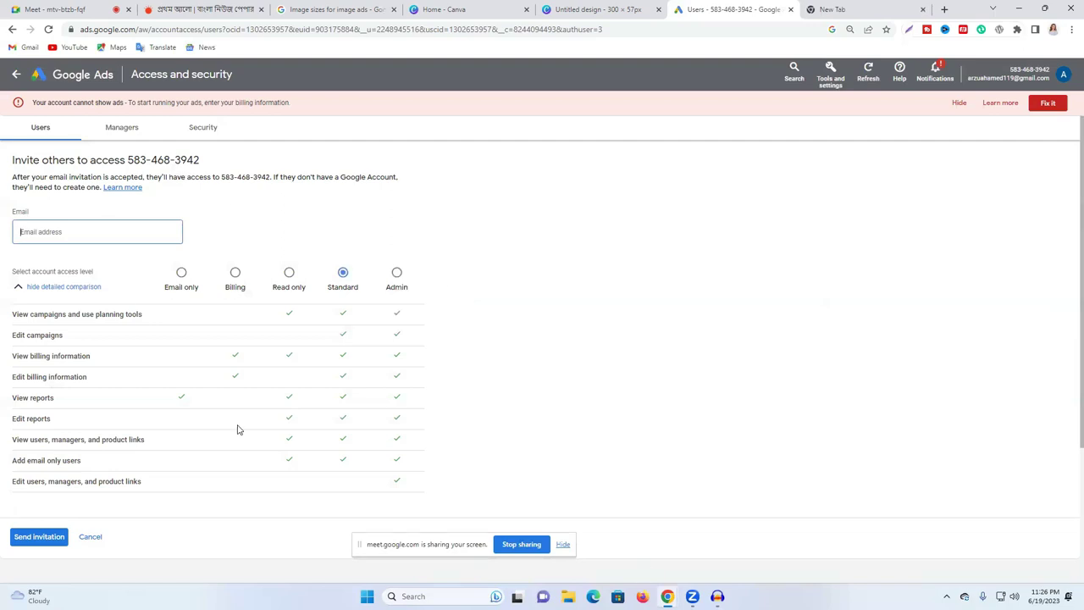
Step: View the account's Managers page and compare it with the Users list under Access and security
left_click(126, 129)
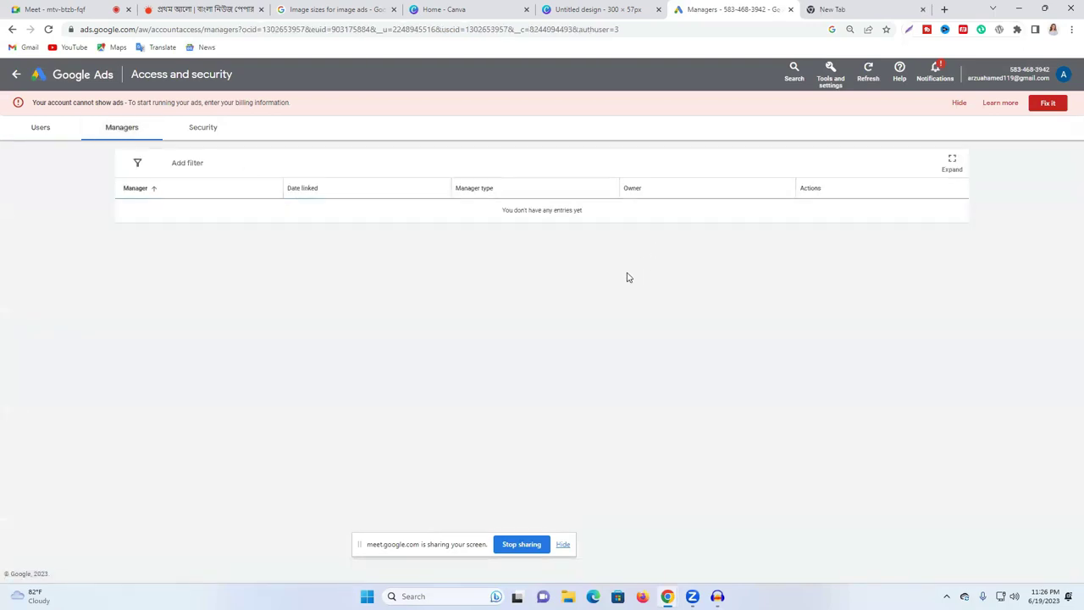
left_click(42, 130)
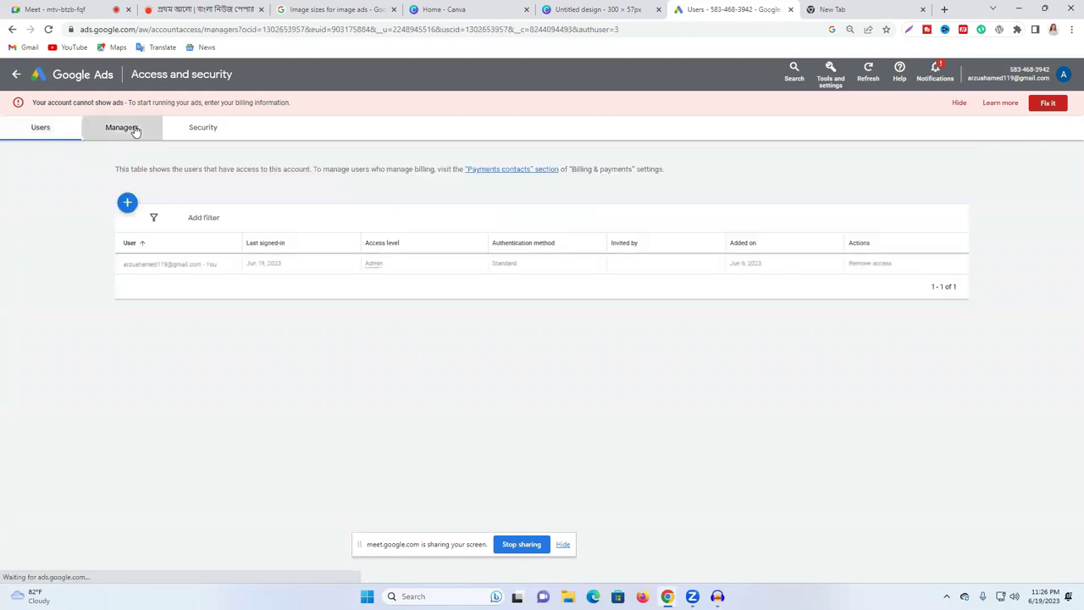
left_click(133, 129)
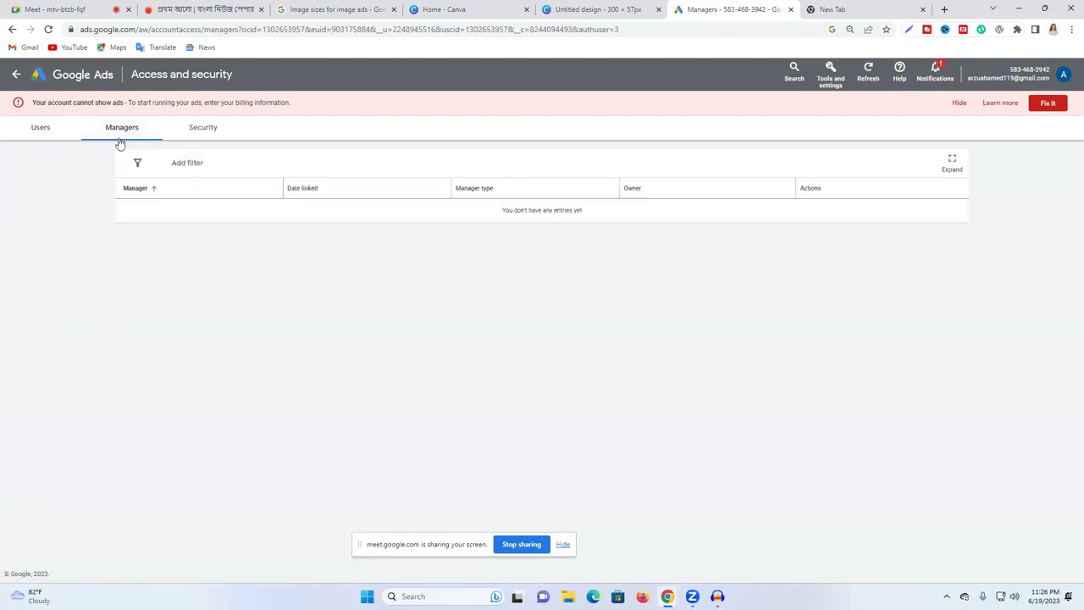
Step: Return to the account overview, then hide the billing alert and dismiss the notification pop-up
left_click(17, 76)
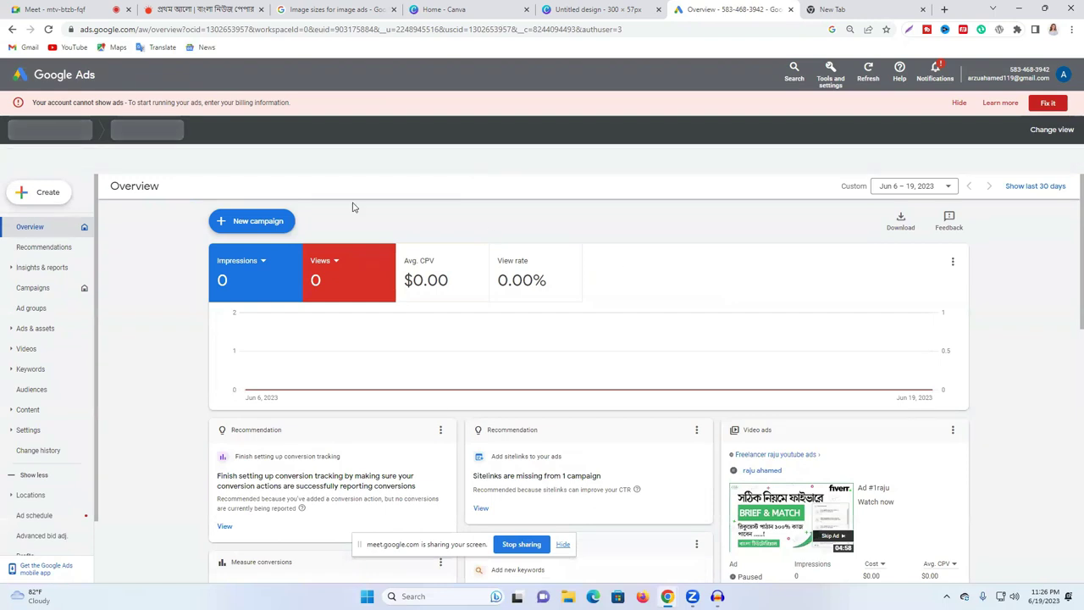
left_click(958, 103)
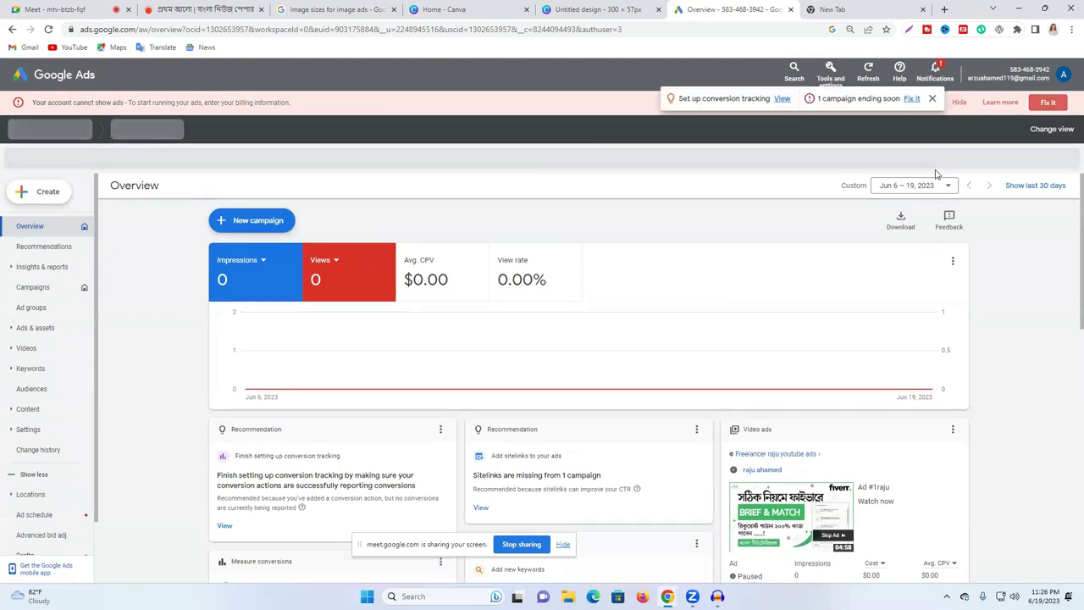
left_click(931, 99)
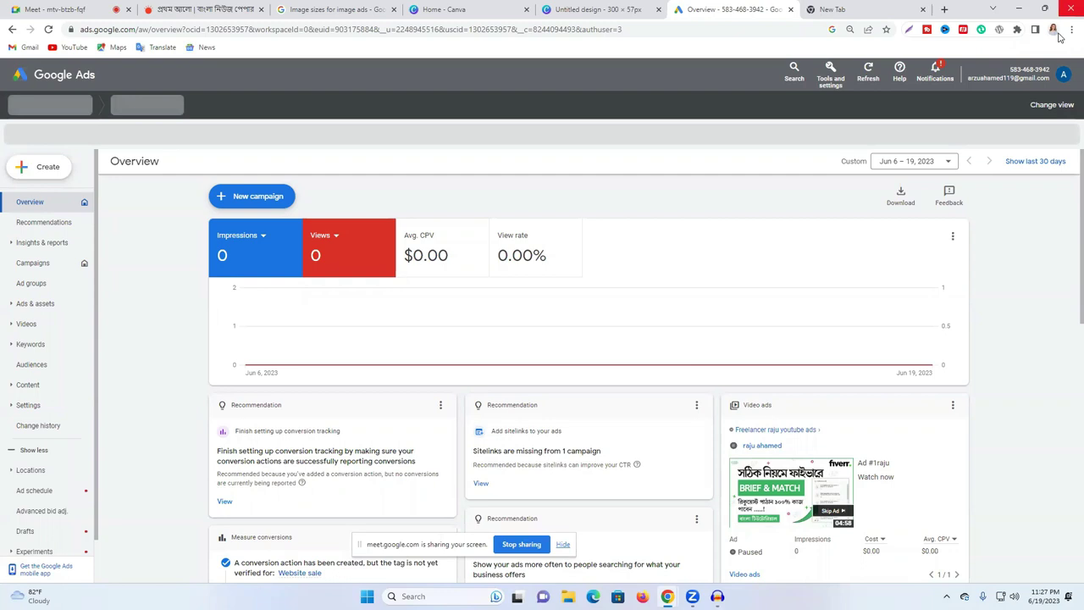
Step: Highlight the signed-in account's email address and look through the list of other available Google accounts
triple_click(1002, 78)
right_click(1002, 81)
left_click(914, 91)
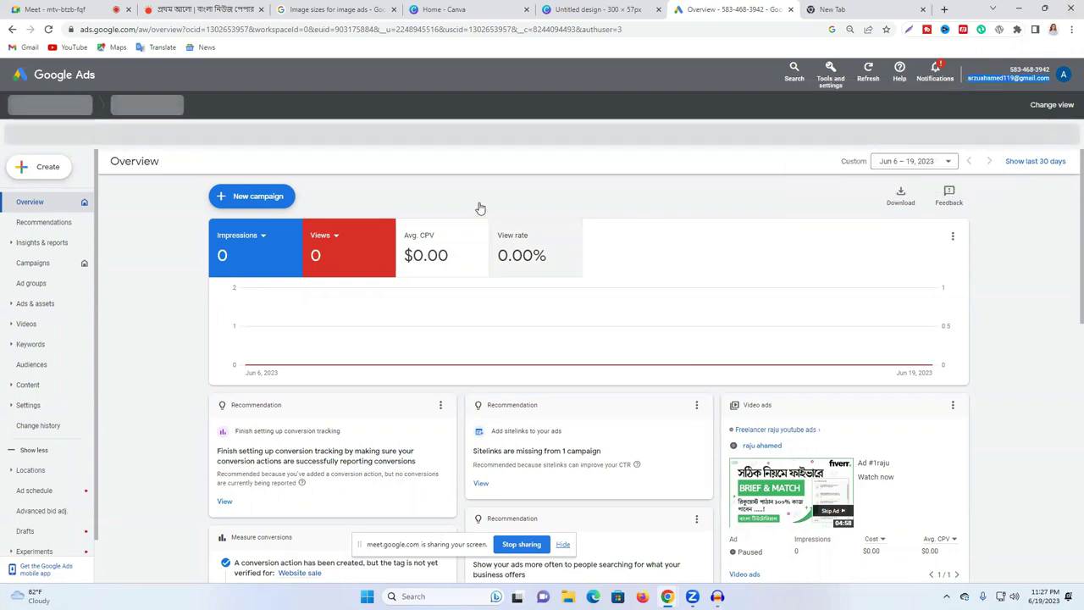
left_click(831, 75)
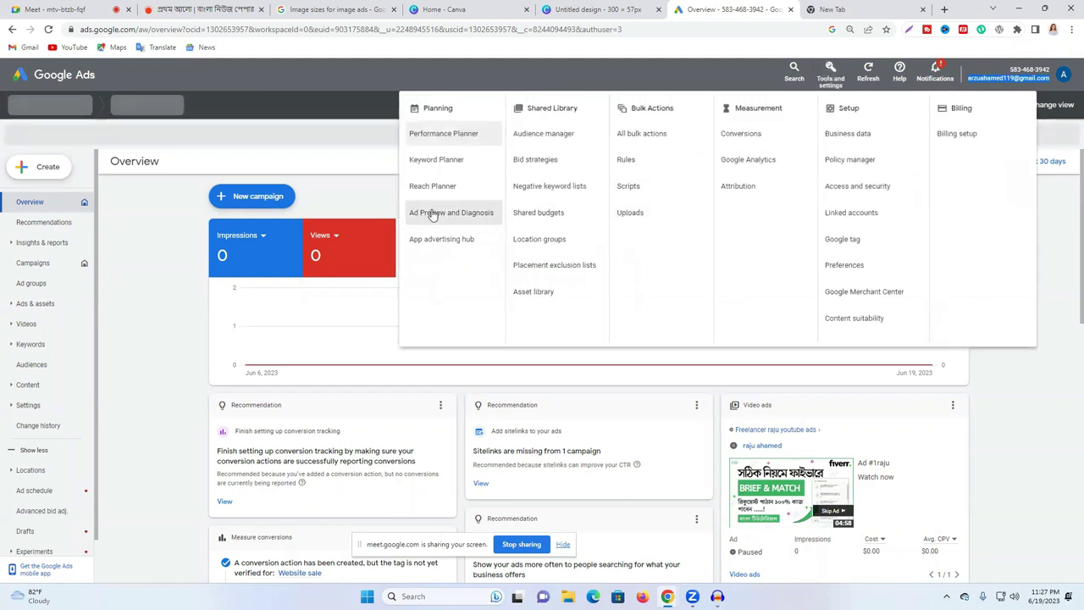
left_click(1062, 77)
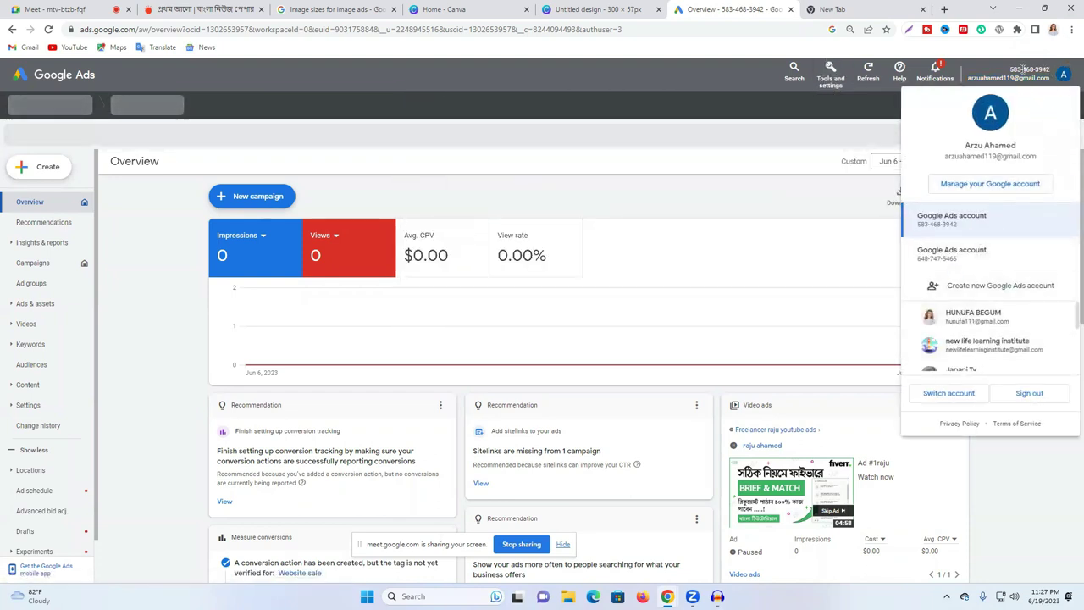
scroll(965, 354, "down", 1)
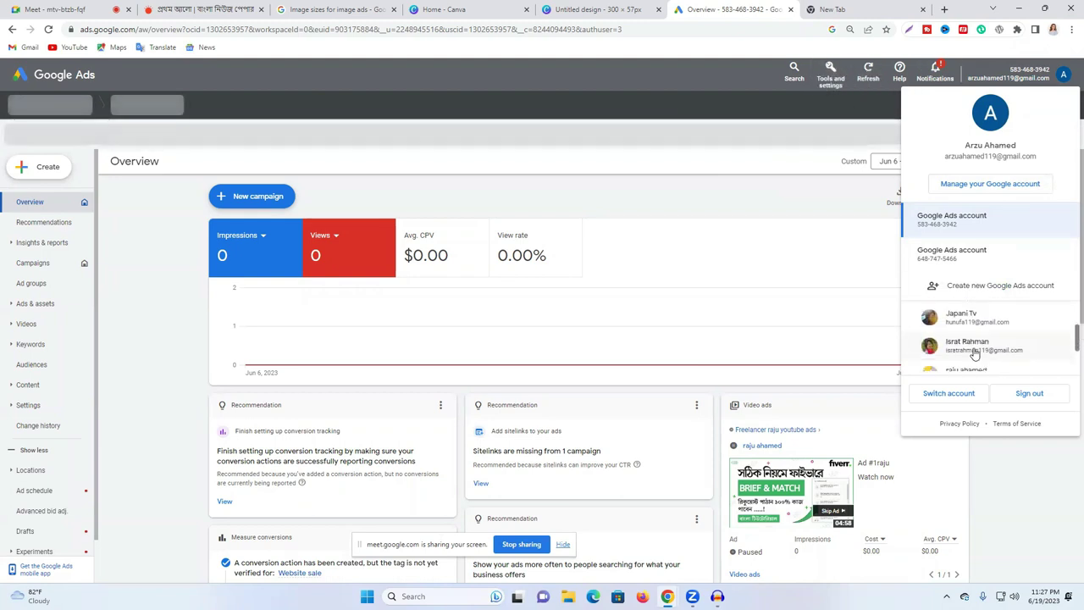
Step: Switch to the invitee's Google account in the new browser tab and copy its email address
left_click(825, 9)
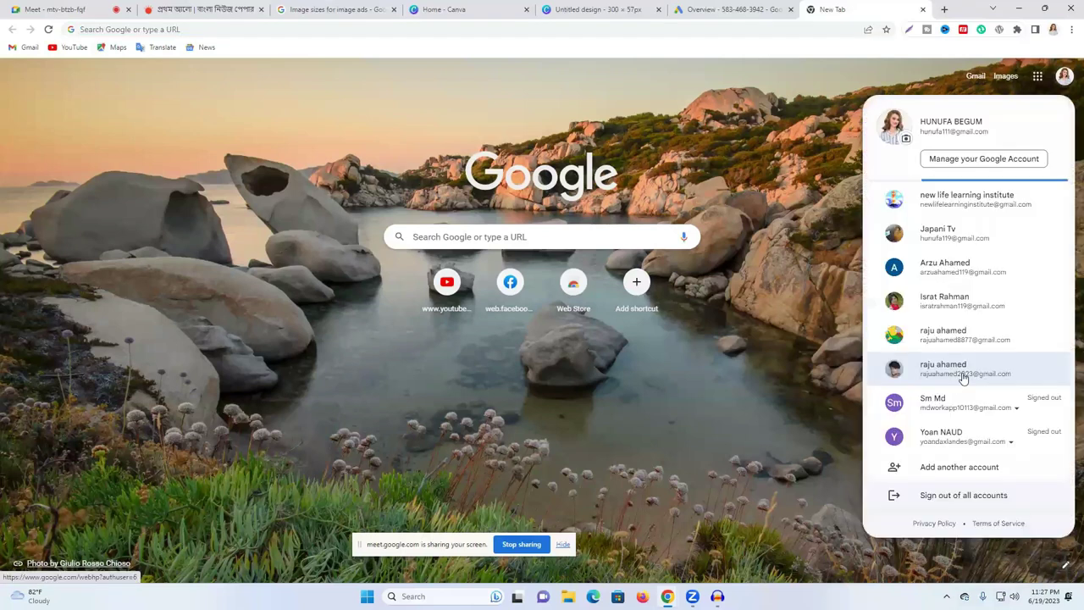
left_click(961, 379)
left_click(1062, 76)
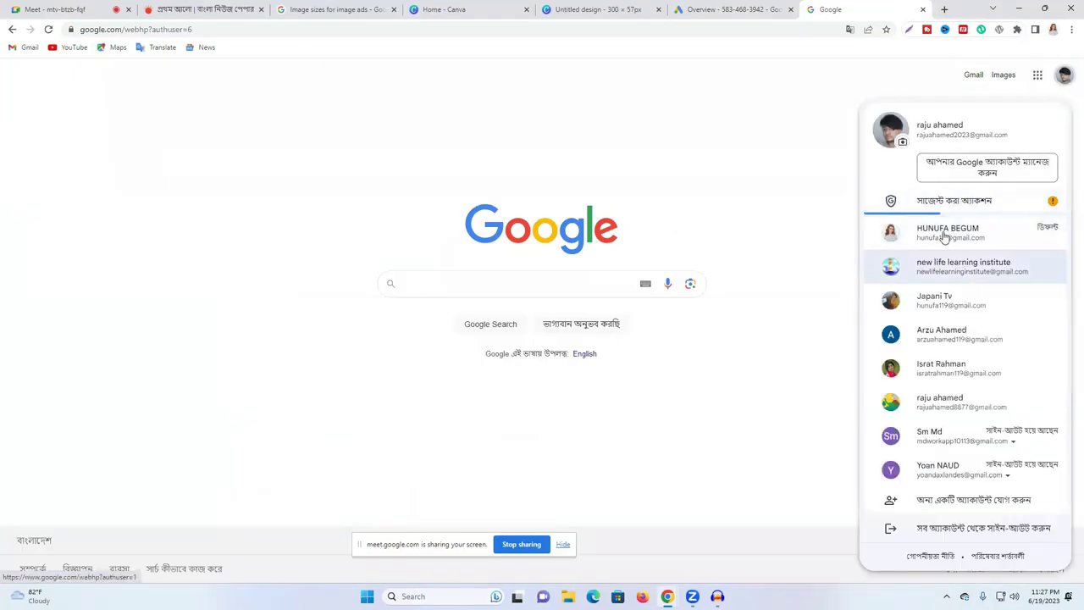
double_click(942, 136)
right_click(943, 139)
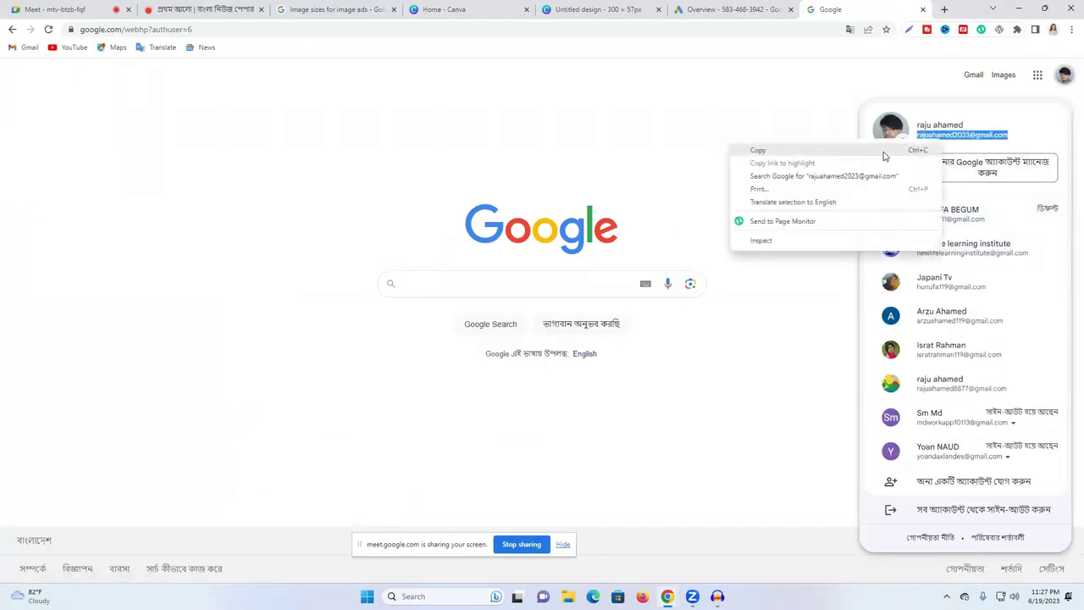
left_click(881, 147)
Step: Invite the copied email address to the Google Ads account with Standard access from Access and security
left_click(703, 9)
left_click(830, 72)
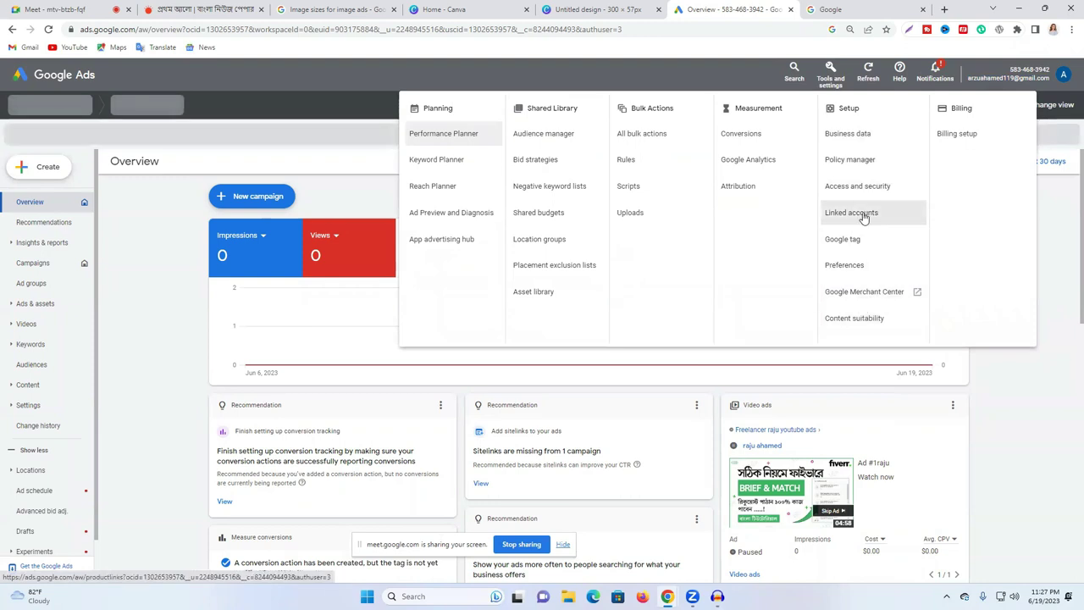
left_click(860, 189)
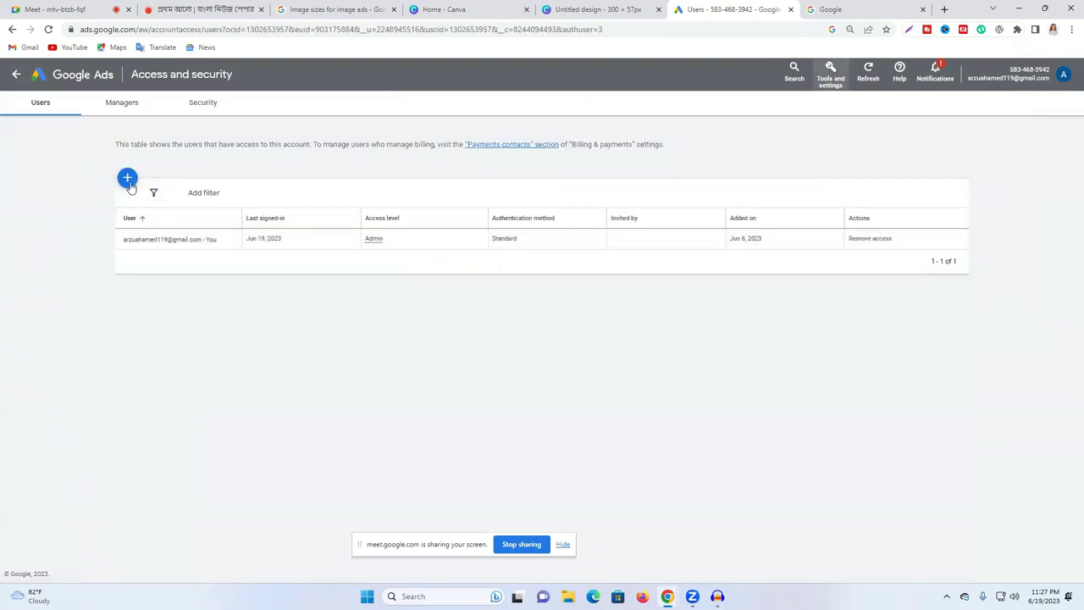
left_click(127, 180)
left_click(71, 211)
key("ctrl+v")
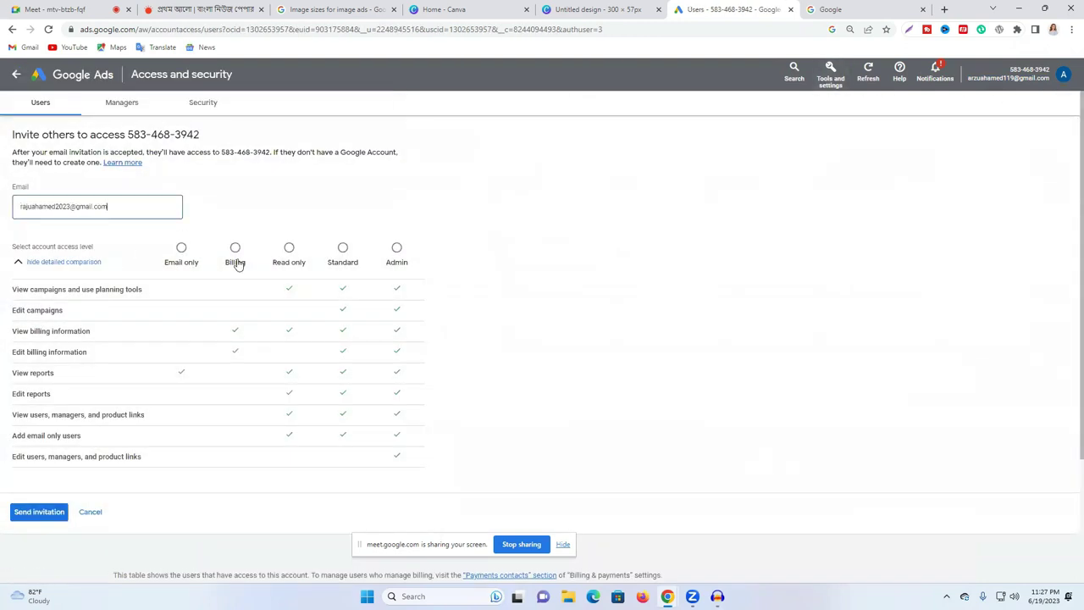
left_click(343, 259)
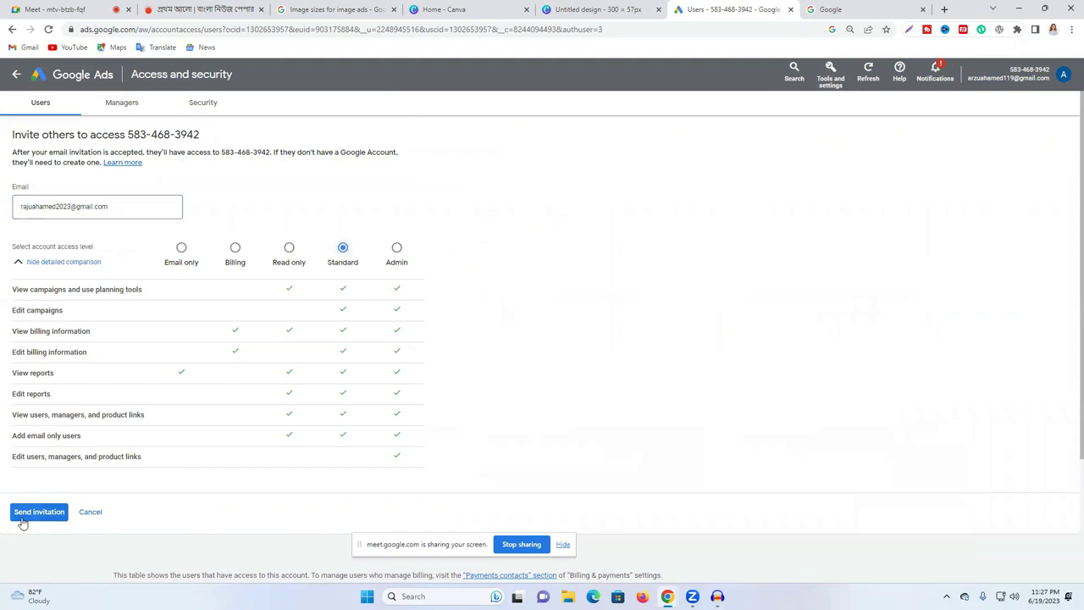
left_click(24, 516)
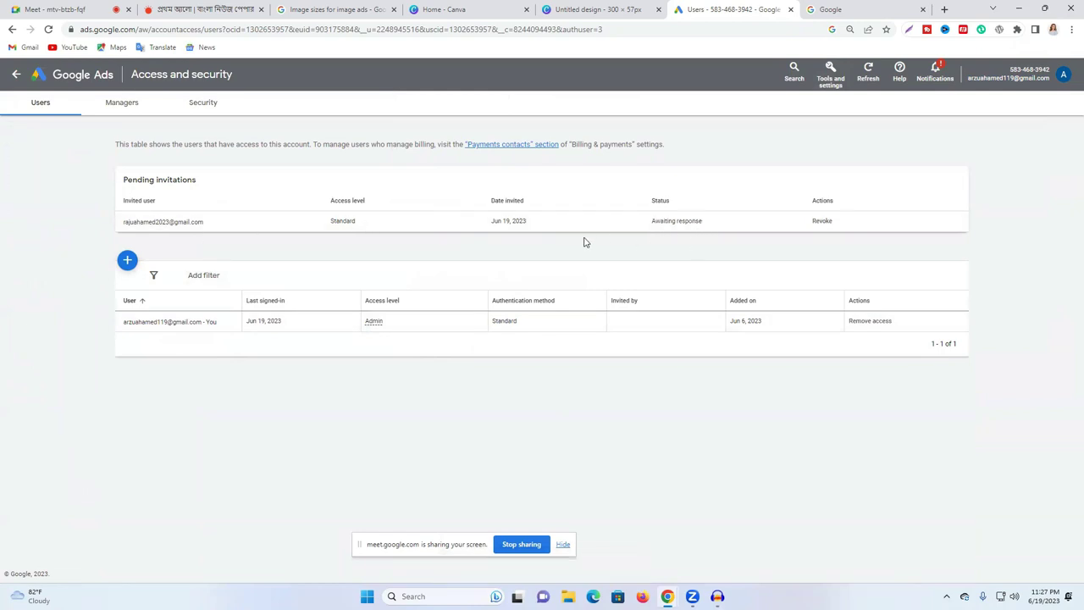
Step: Open the Google Ads invitation in the invitee's Gmail inbox and check its customer ID and access level
left_click(841, 6)
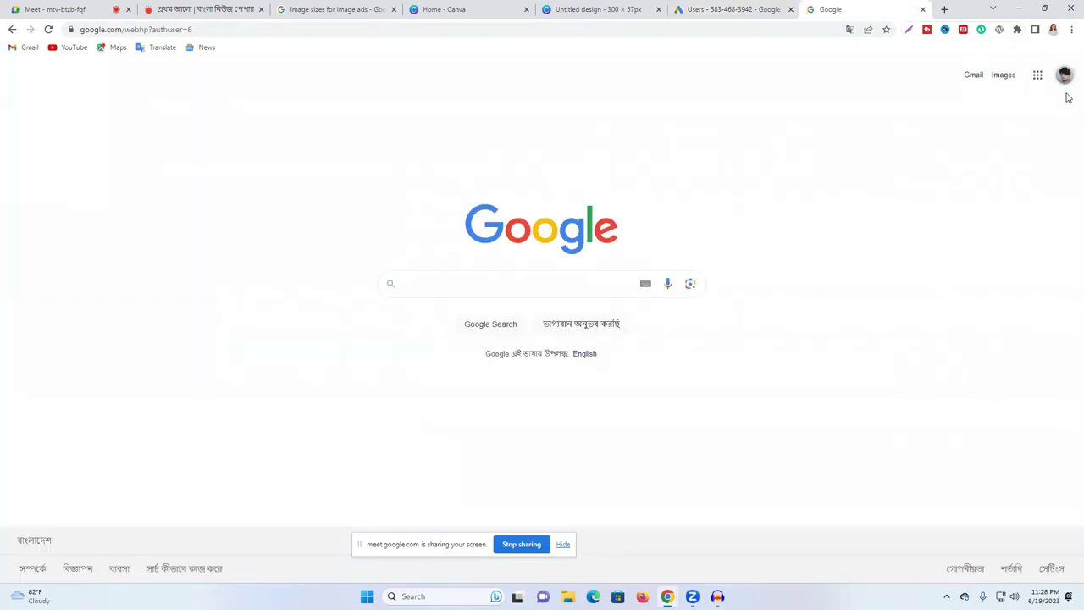
left_click(974, 76)
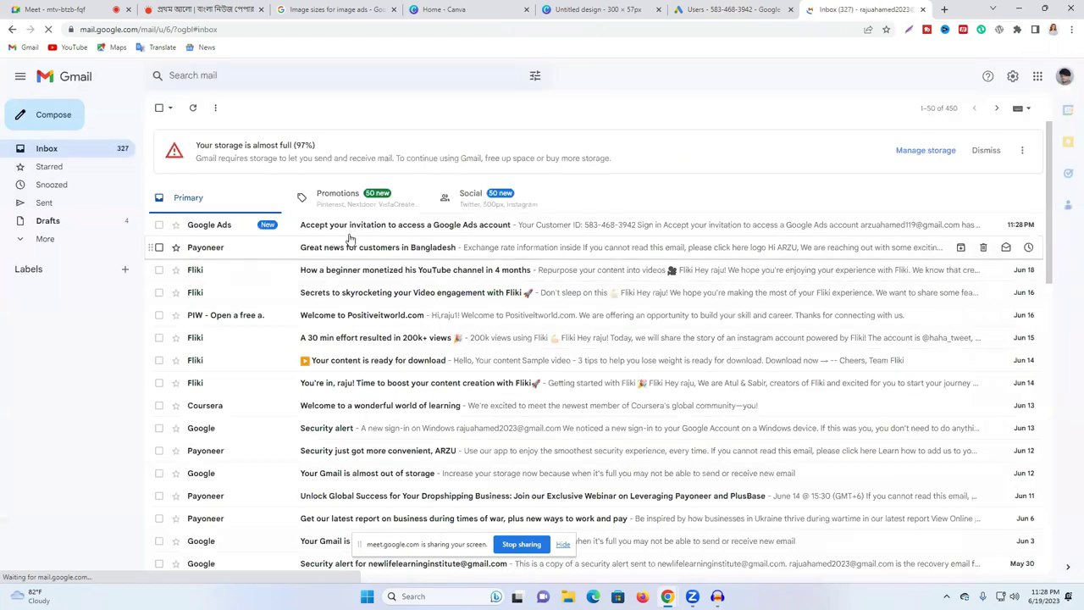
left_click(442, 227)
scroll(525, 393, "down", 2)
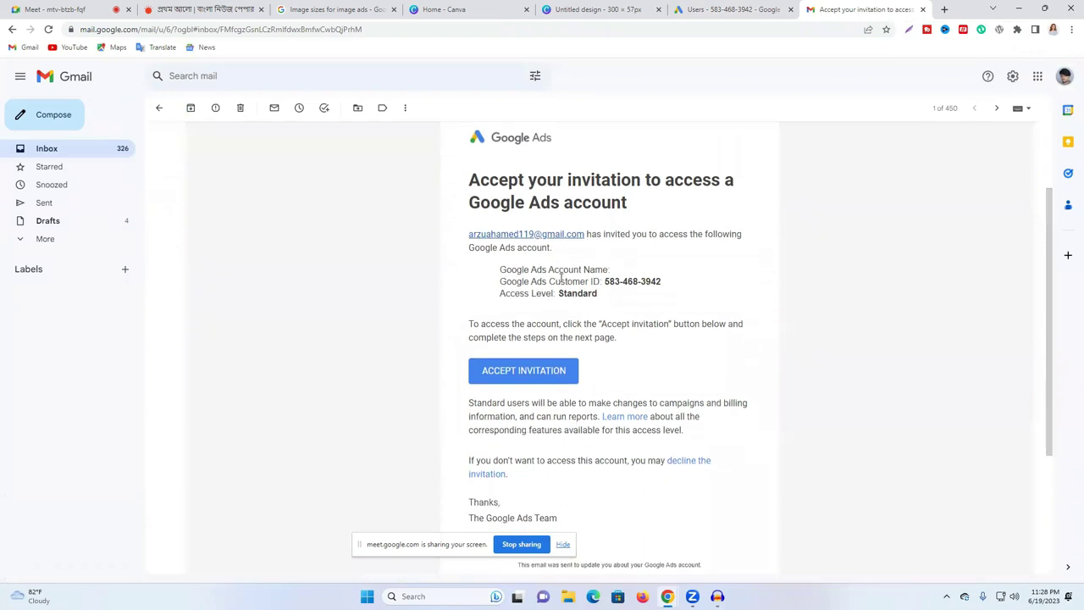
left_click_drag(606, 280, 661, 282)
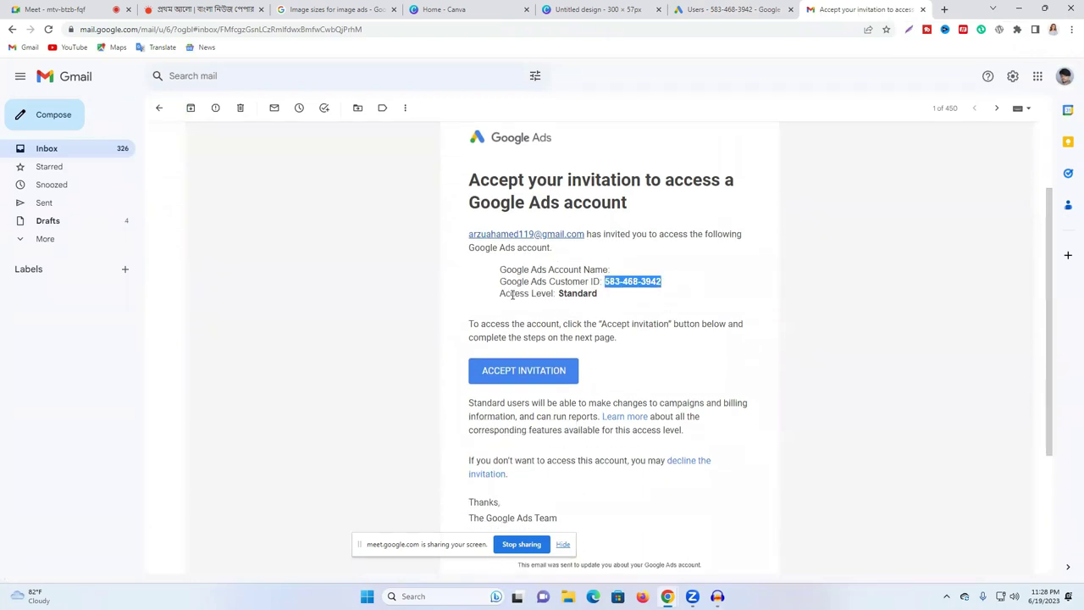
left_click_drag(512, 294, 580, 307)
Step: Accept the invitation, opting in to performance tips and promotional offers, and continue to the Google Ads account
left_click(508, 374)
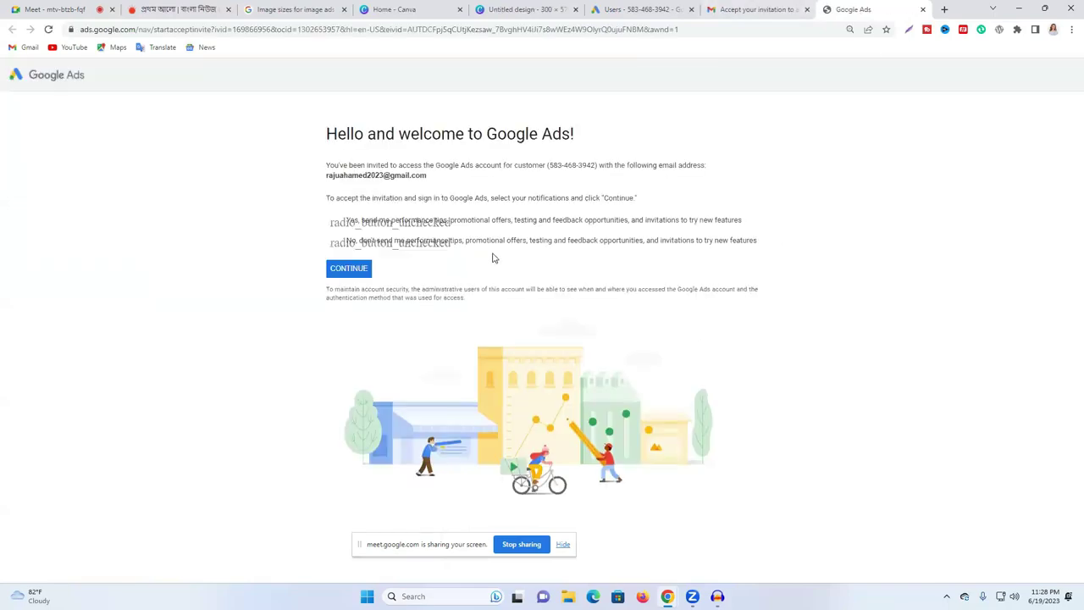
left_click(337, 220)
left_click(347, 269)
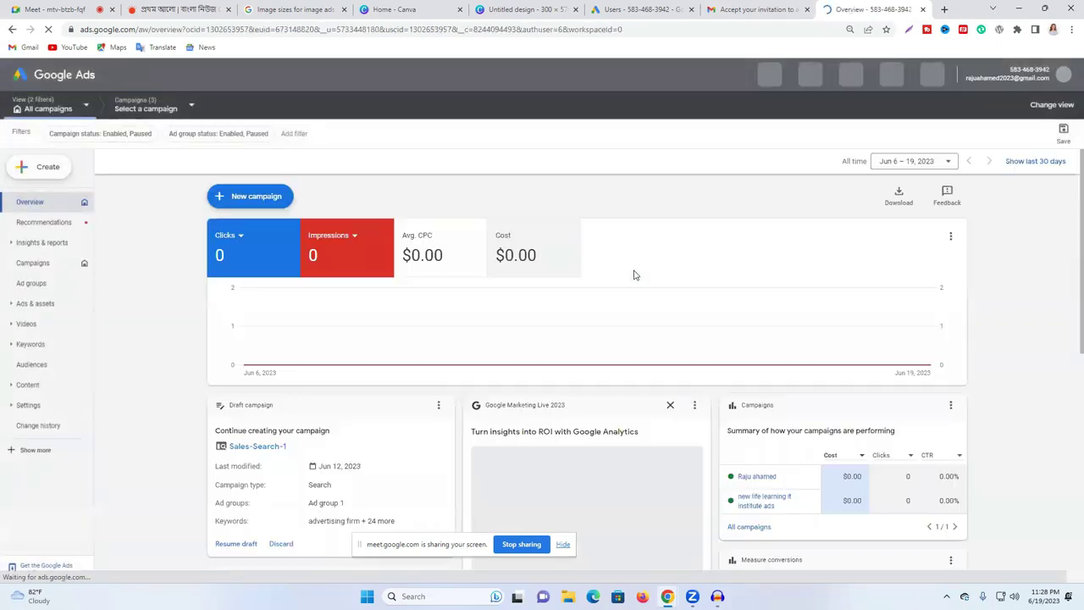
Step: Look over the account's overview as the invited user and exit the welcome guide
scroll(508, 292, "down", 2)
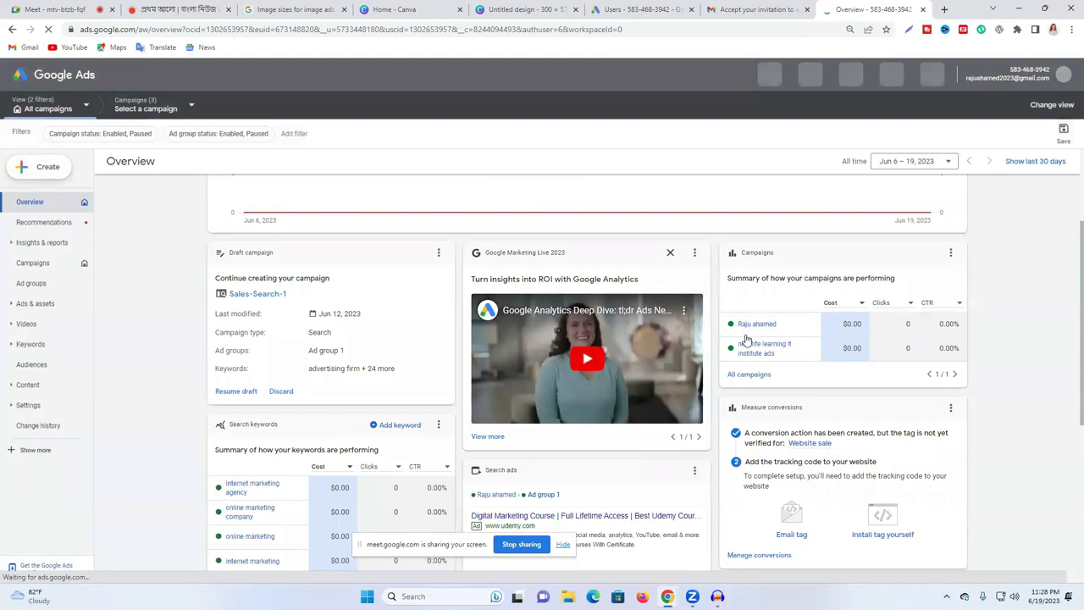
scroll(775, 372, "down", 1)
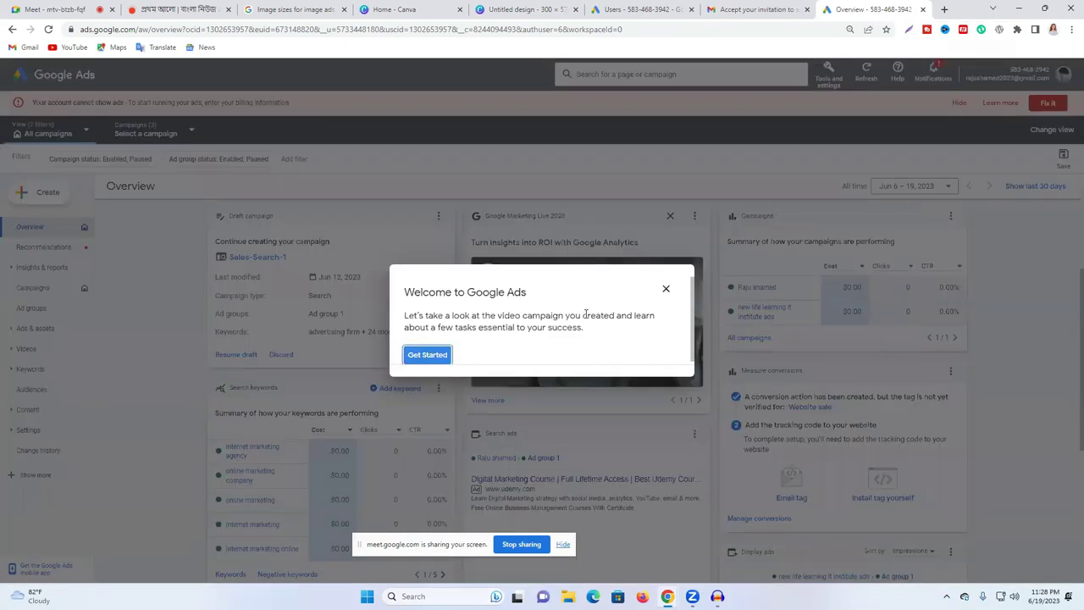
left_click(666, 289)
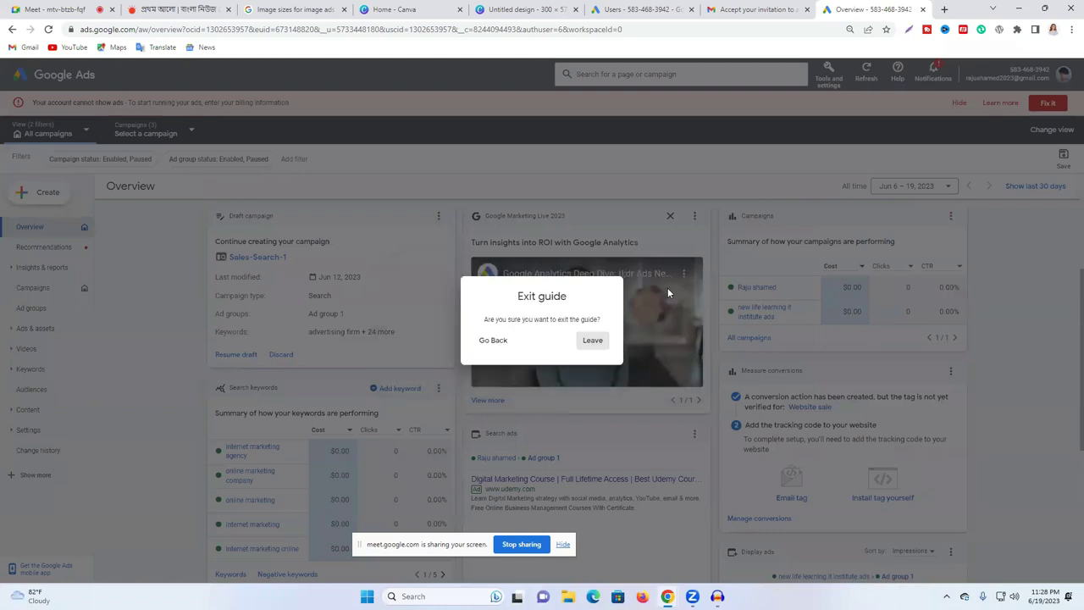
left_click(590, 339)
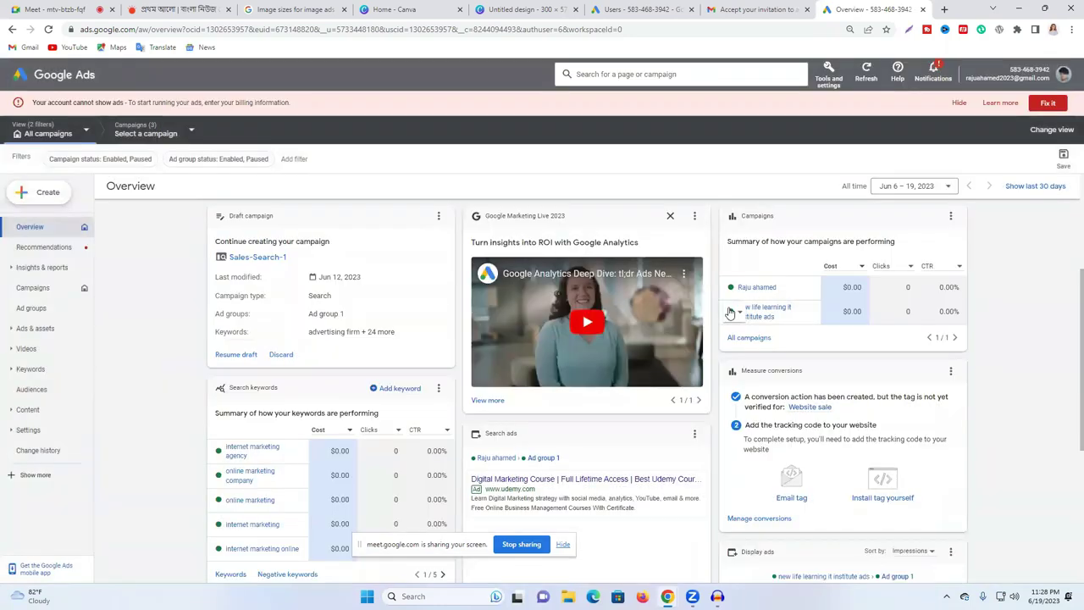
Step: Open the account's billing setup and choose Bangladesh as the billing country
left_click(828, 74)
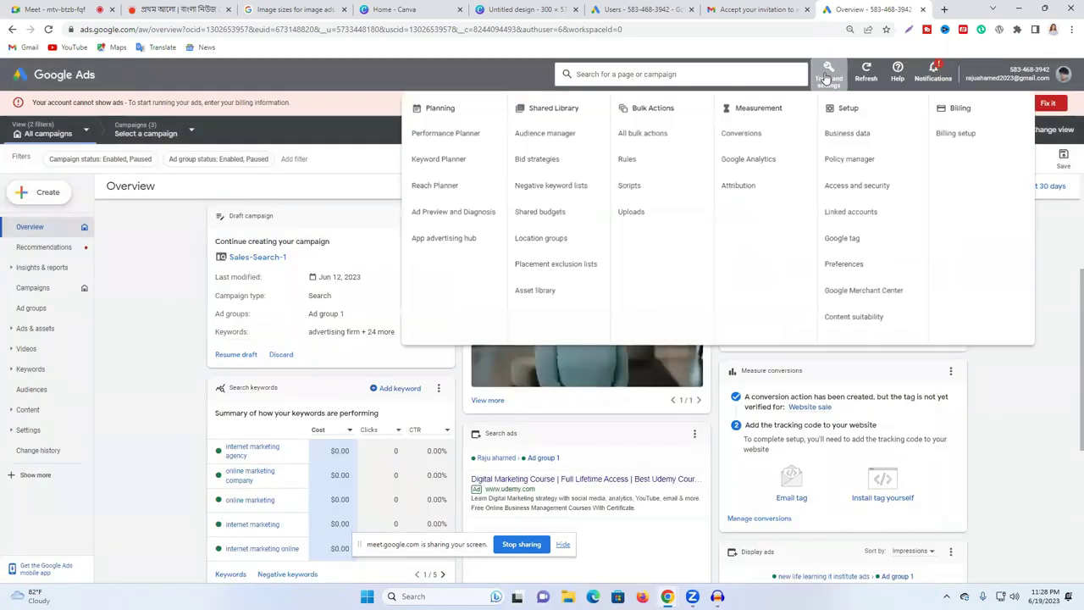
left_click(952, 135)
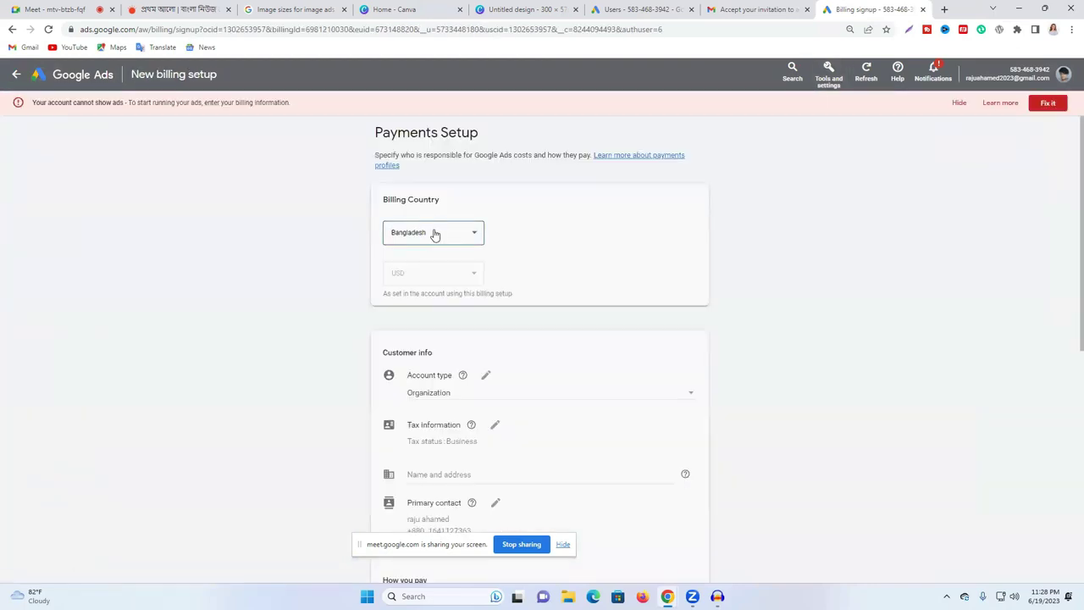
left_click(432, 234)
left_click(407, 410)
Step: Set the billing customer's account type to Individual and go to the first address line
scroll(449, 338, "down", 1)
left_click(445, 279)
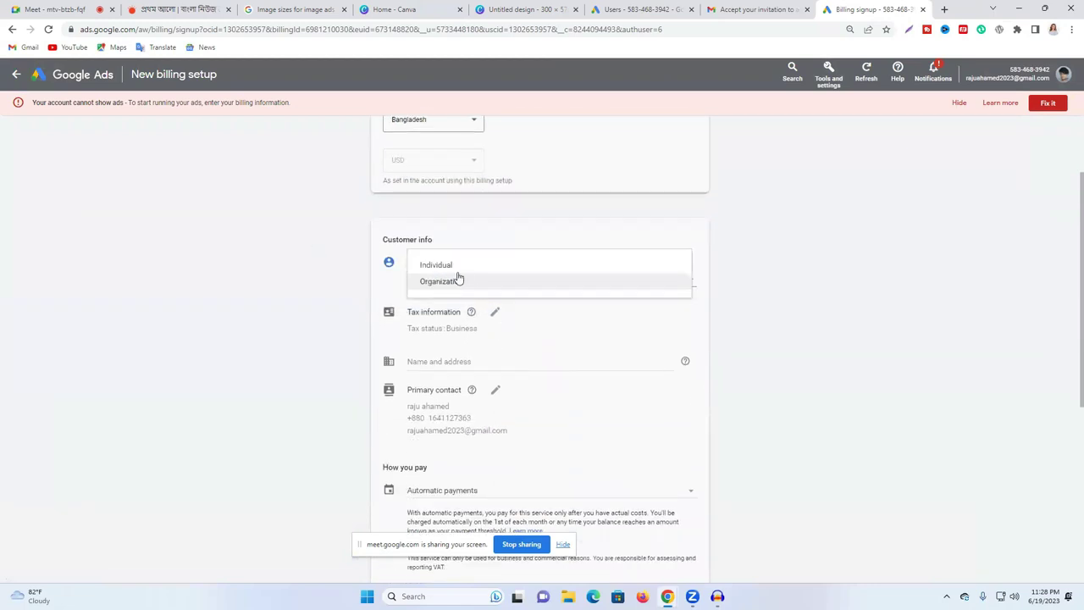
left_click(453, 266)
scroll(541, 226, "down", 1)
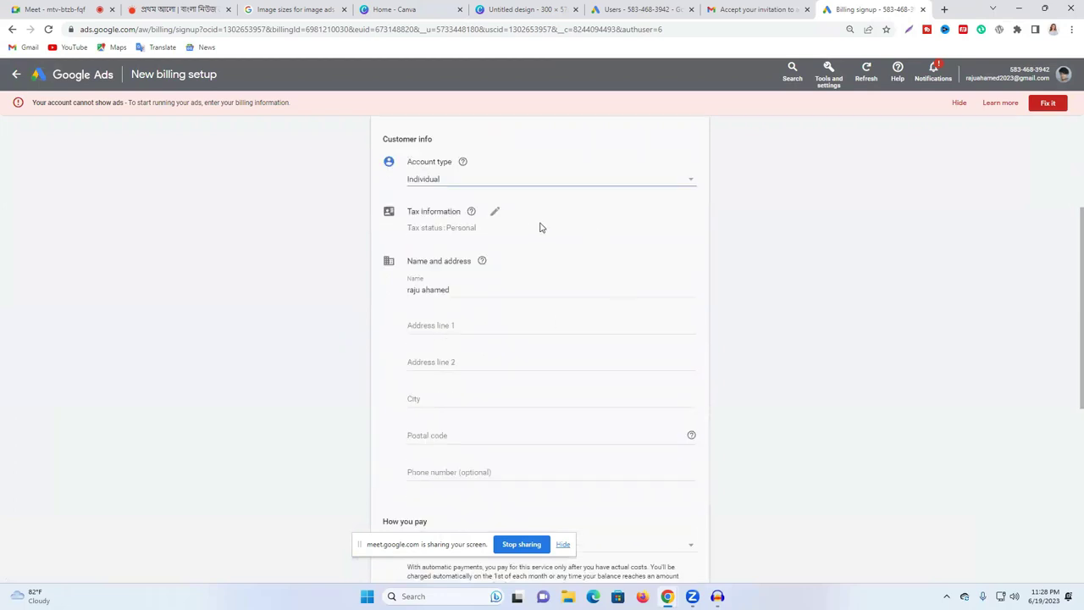
left_click(443, 325)
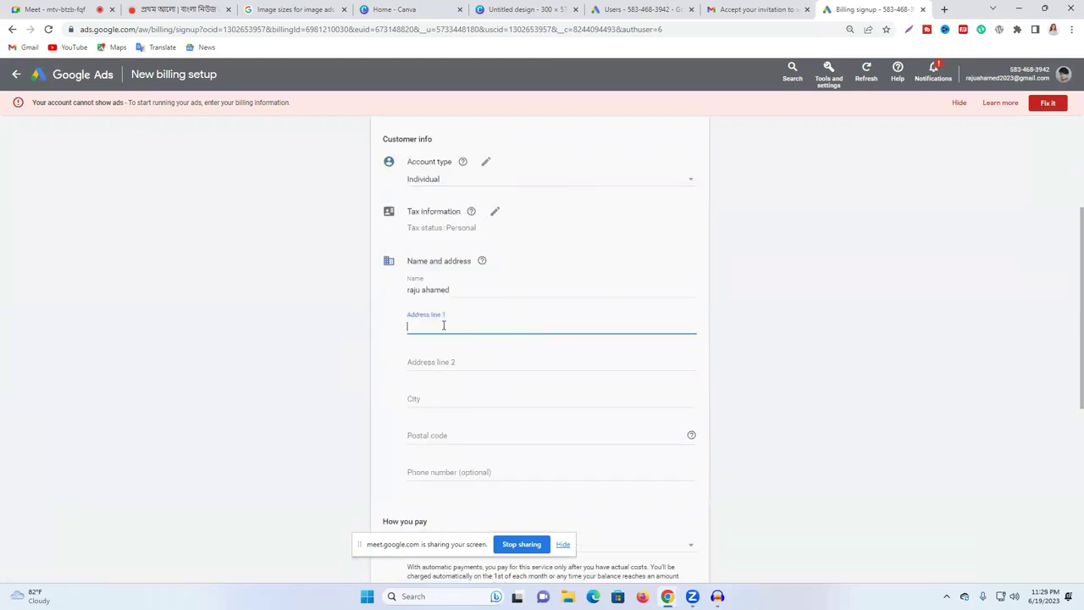
Step: Agree to the Google Ads terms, try to submit the billing setup with the card details left empty, and close the page
scroll(515, 421, "down", 5)
left_click(419, 285)
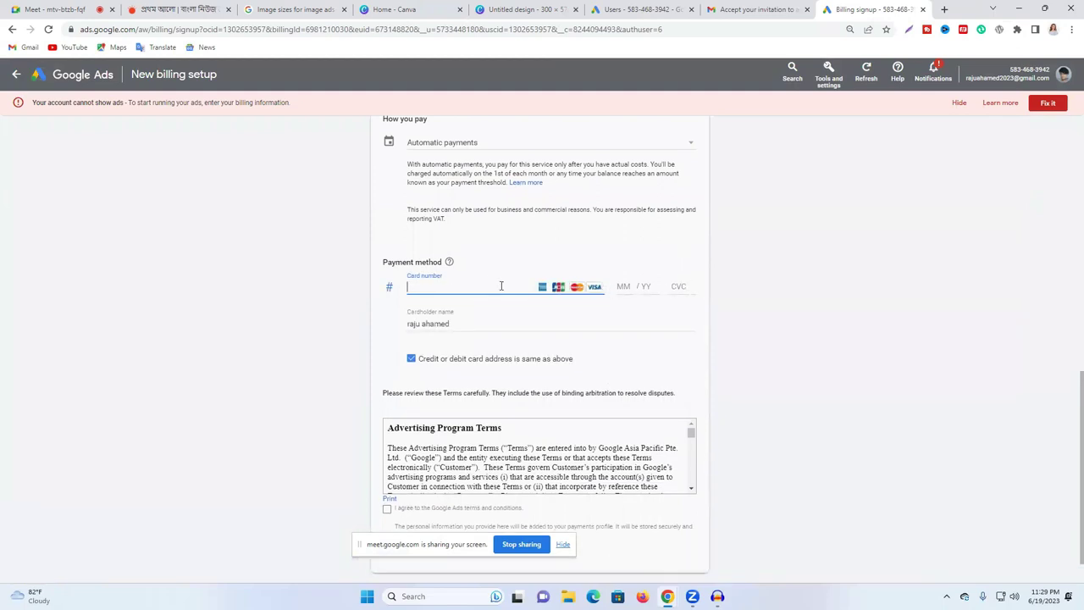
scroll(686, 300, "down", 1)
left_click(387, 464)
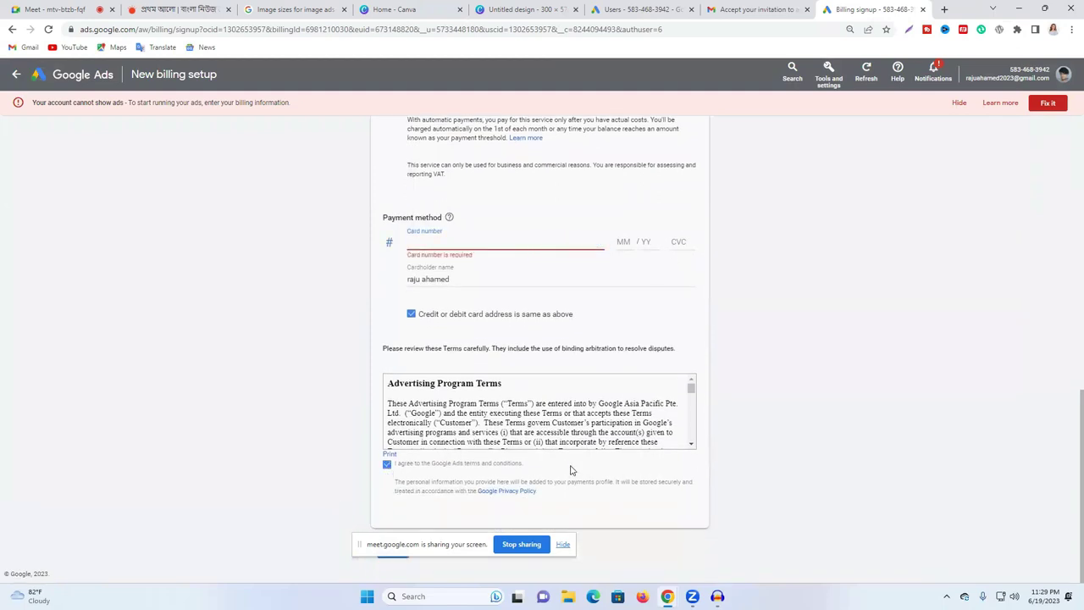
left_click(388, 550)
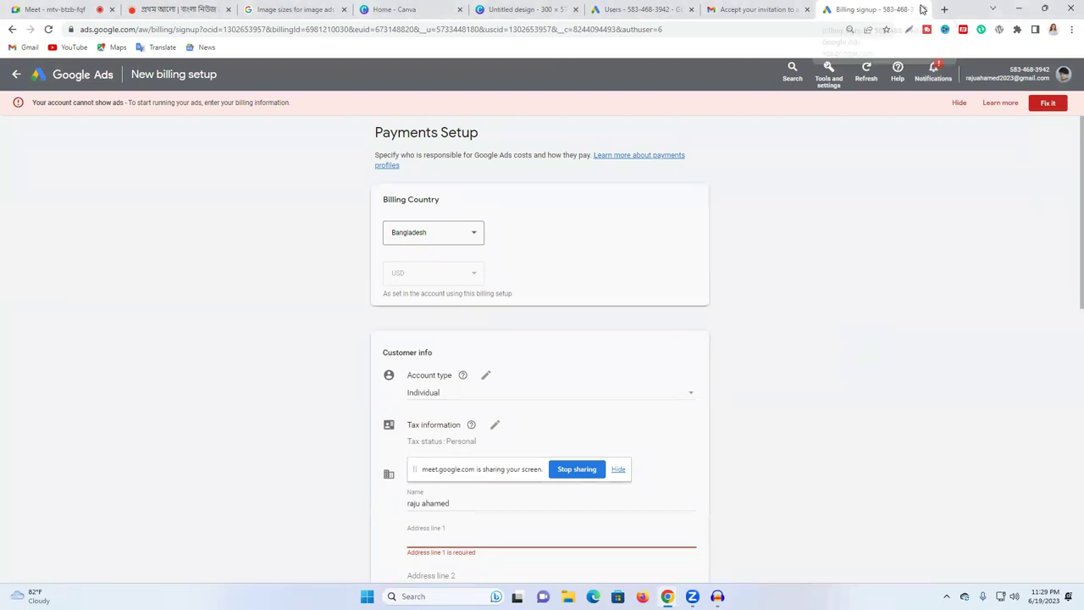
left_click(923, 9)
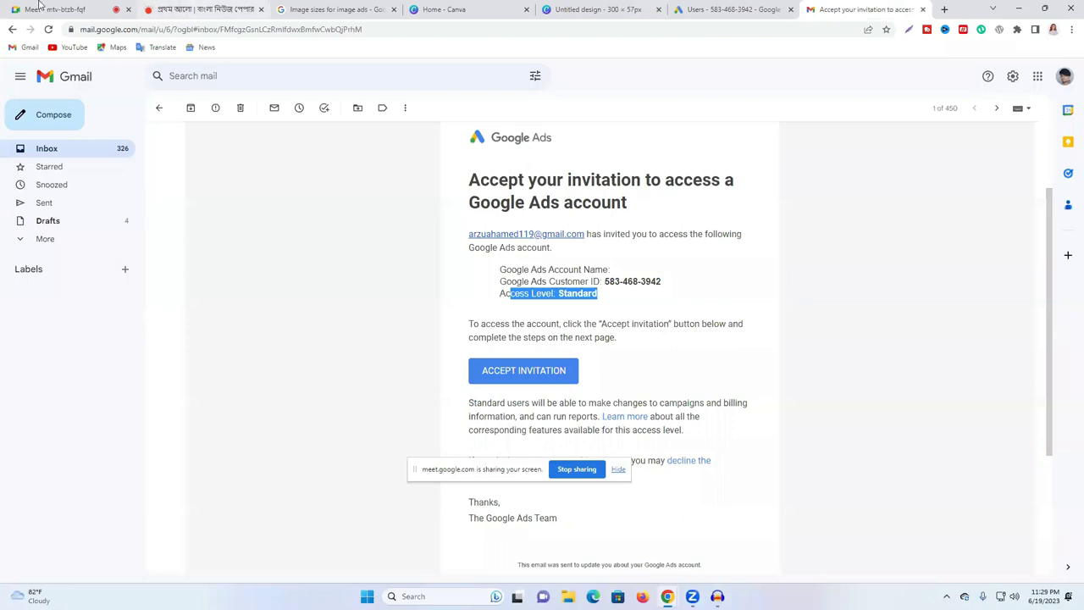
Step: Switch to the Google Meet call, dismiss the call time-limit notice and show the list of participants
left_click(51, 9)
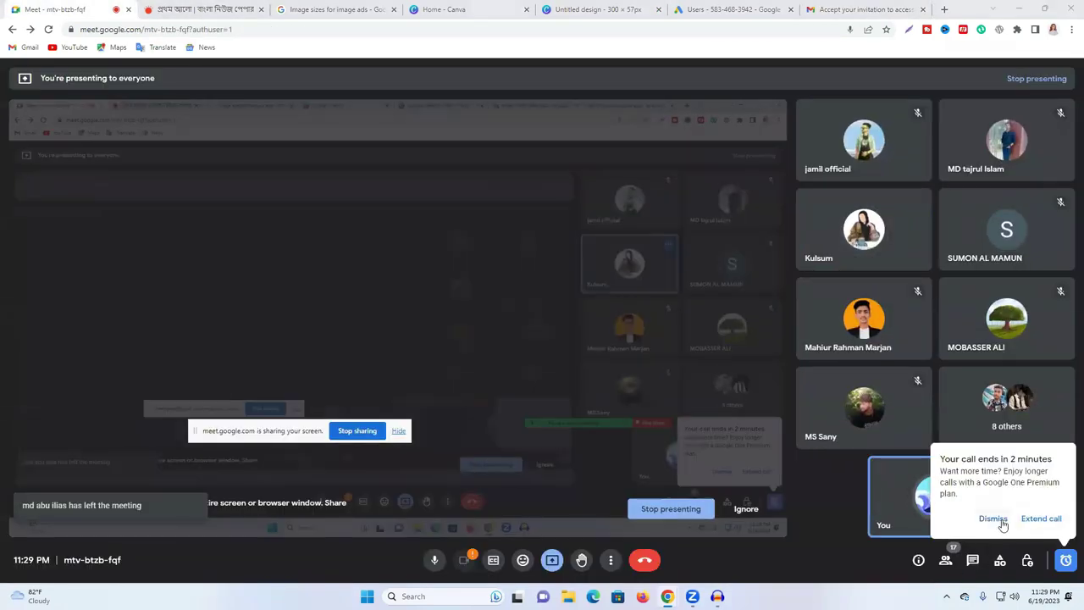
left_click(994, 519)
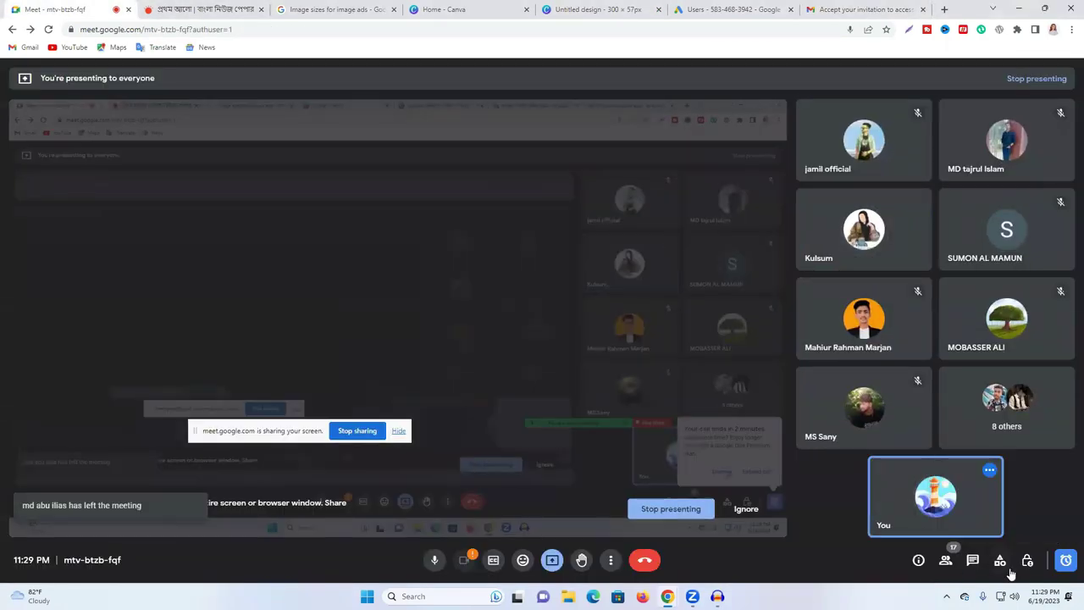
left_click(945, 560)
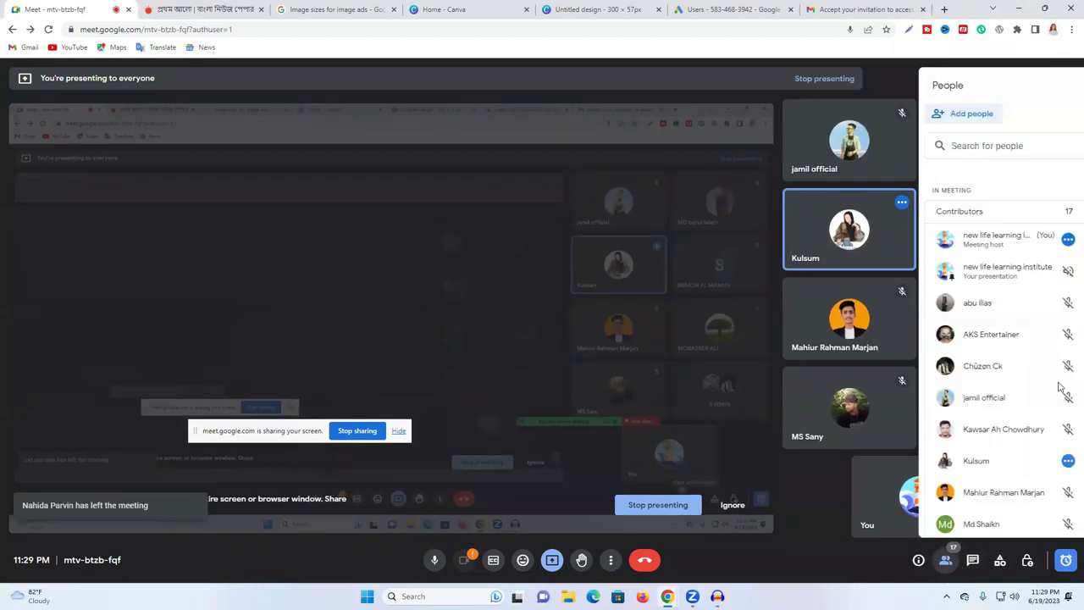